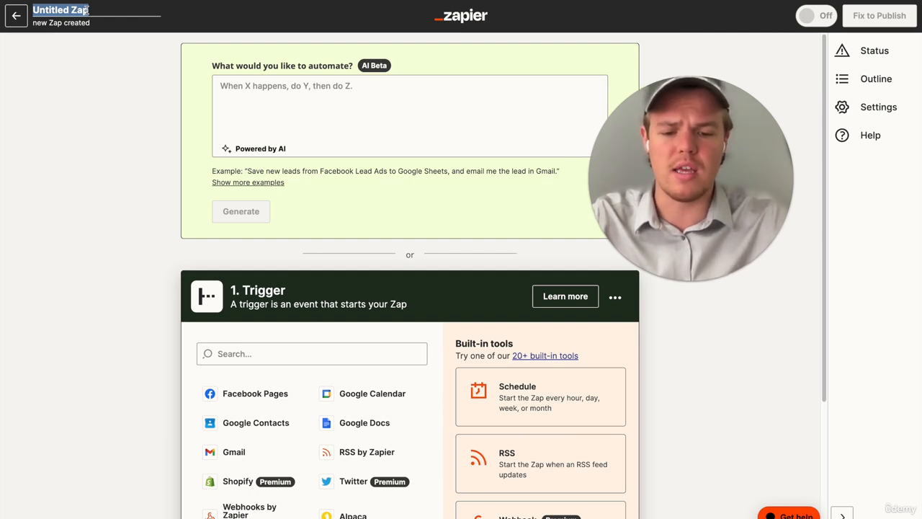
Step: Rename the untitled Zap to "Multiple Day Posting"
{"action": "type", "text": "Multiple Day Posting"}
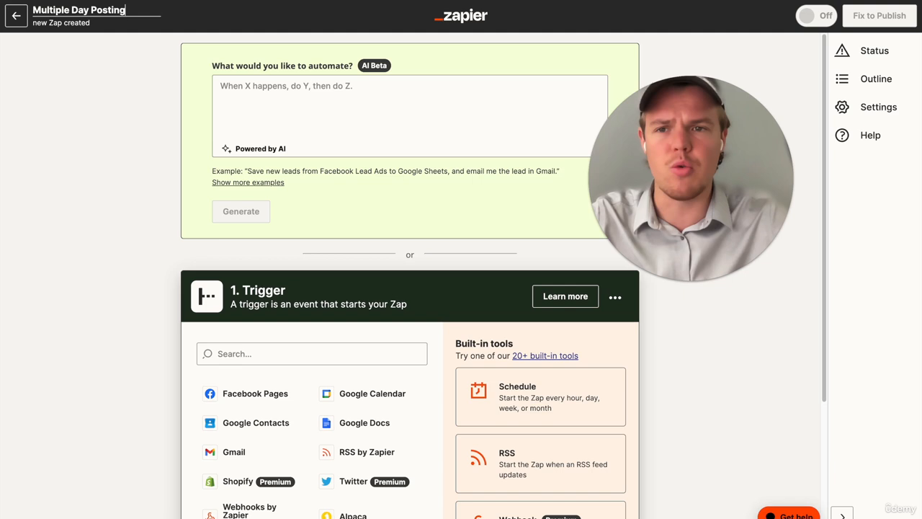
{"action": "left_click", "coordinate": [68, 73]}
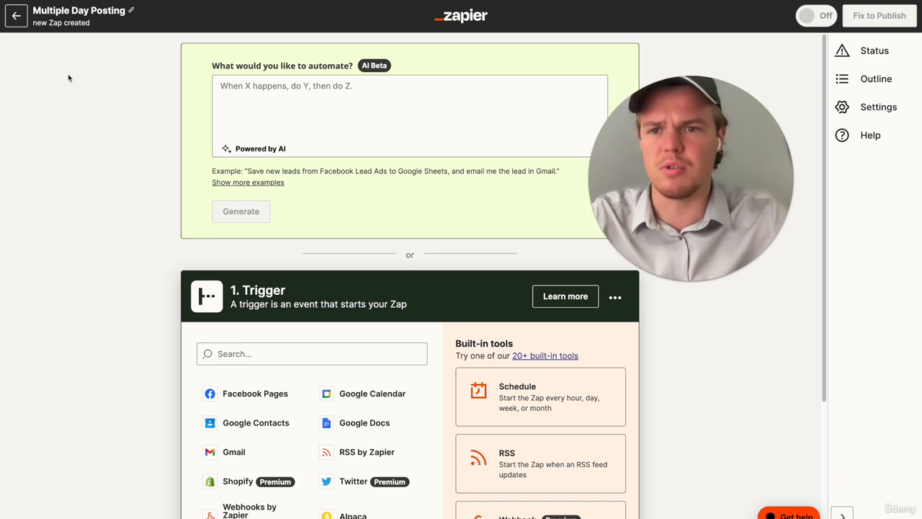
Step: Choose the built-in Schedule tool as the trigger with the Every Day event, and continue to its trigger settings
{"action": "scroll", "coordinate": [363, 201], "scroll_direction": "down", "scroll_amount": 3}
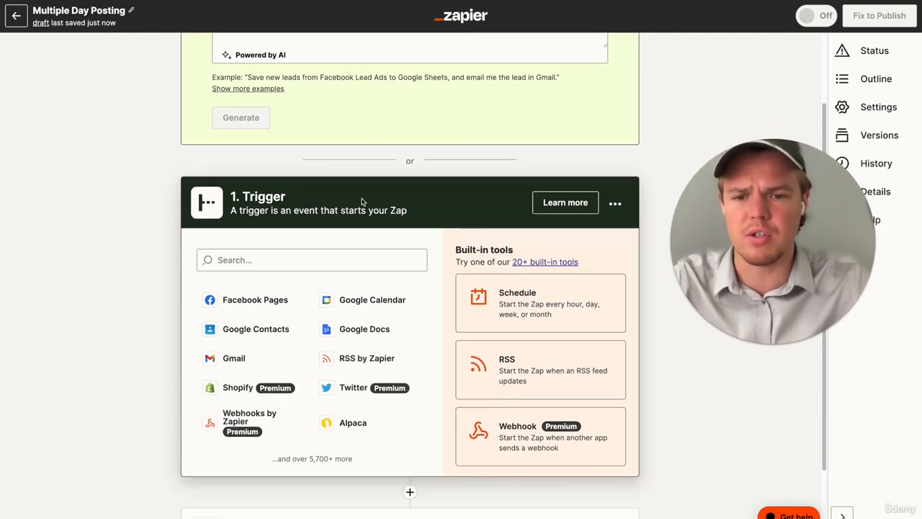
{"action": "left_click", "coordinate": [332, 188]}
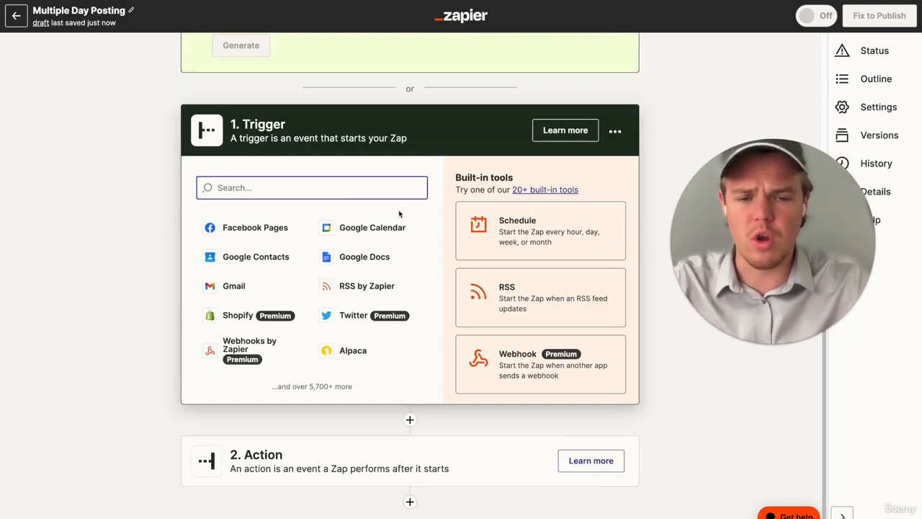
{"action": "left_click", "coordinate": [479, 232]}
{"action": "left_click", "coordinate": [341, 206]}
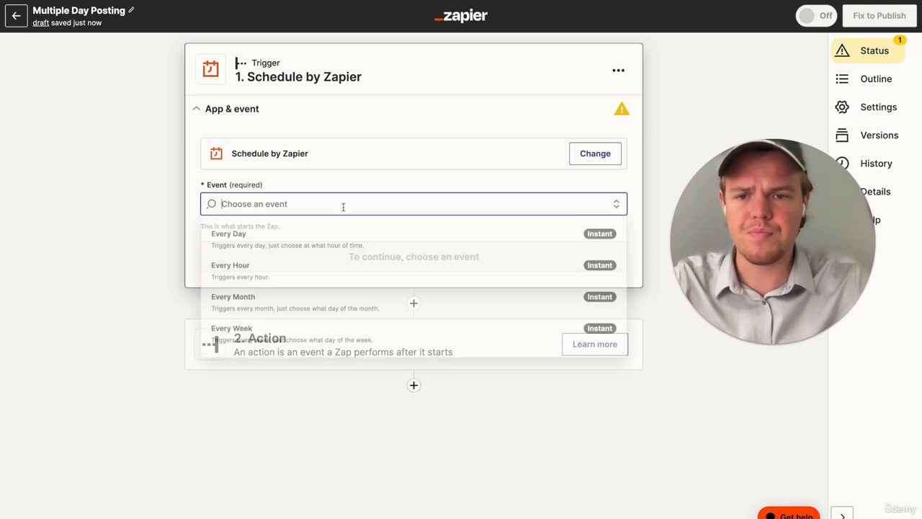
{"action": "left_click", "coordinate": [317, 247]}
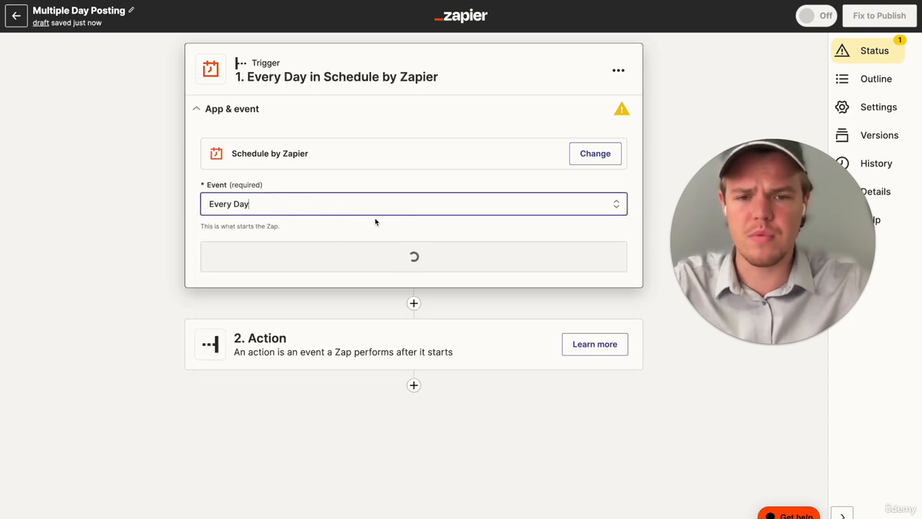
{"action": "left_click", "coordinate": [391, 260]}
Step: Set the daily trigger's time of day to Noon and run the trigger test
{"action": "left_click", "coordinate": [335, 251]}
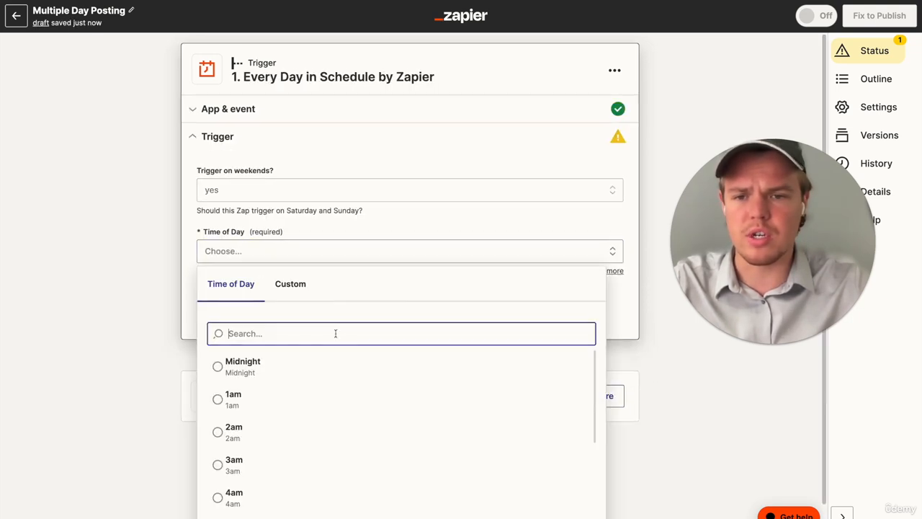
{"action": "scroll", "coordinate": [323, 384], "scroll_direction": "down", "scroll_amount": 5}
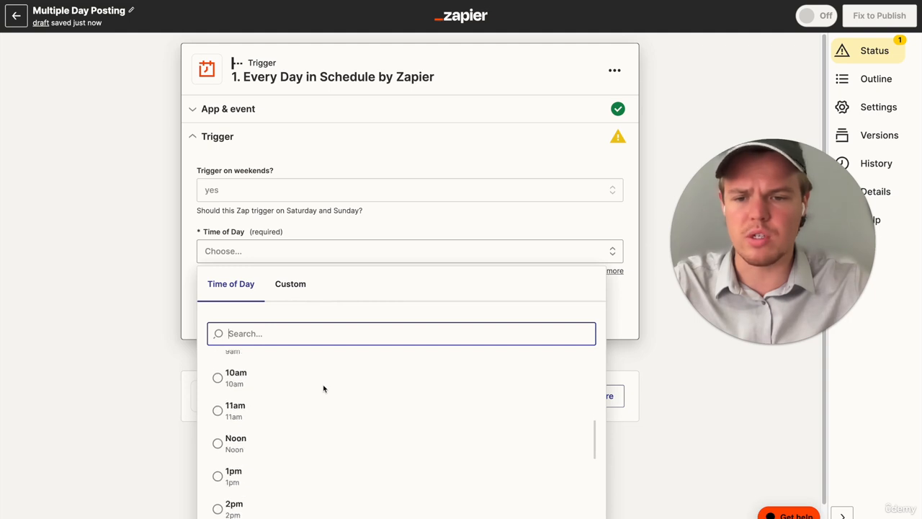
{"action": "left_click", "coordinate": [300, 445]}
{"action": "left_click", "coordinate": [333, 312]}
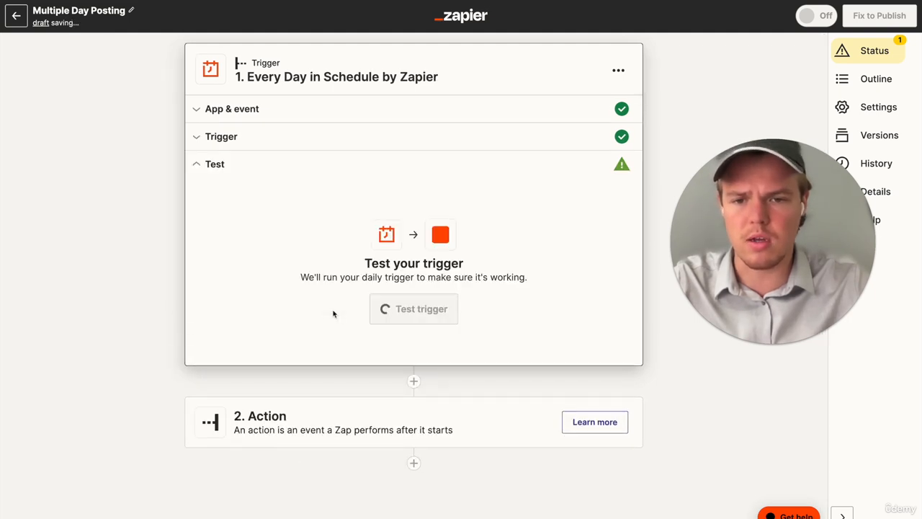
{"action": "left_click", "coordinate": [416, 310]}
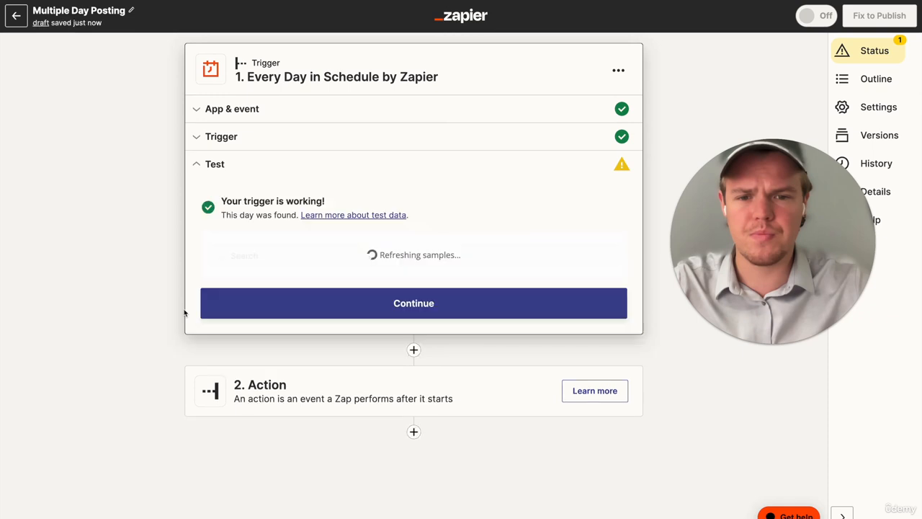
Step: Continue past the trigger test and add Paths by Zapier as the action, searching for "path"
{"action": "scroll", "coordinate": [288, 331], "scroll_direction": "down", "scroll_amount": 3}
{"action": "left_click", "coordinate": [326, 339]}
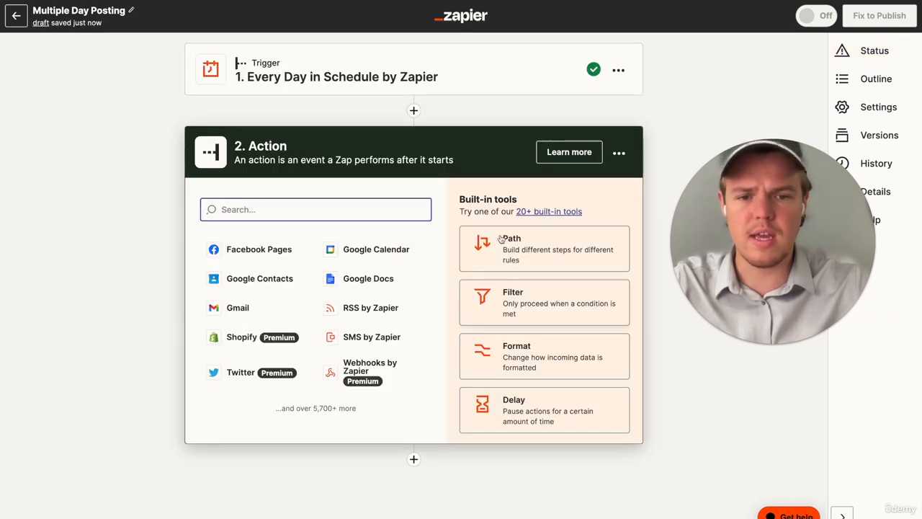
{"action": "type", "text": "path"}
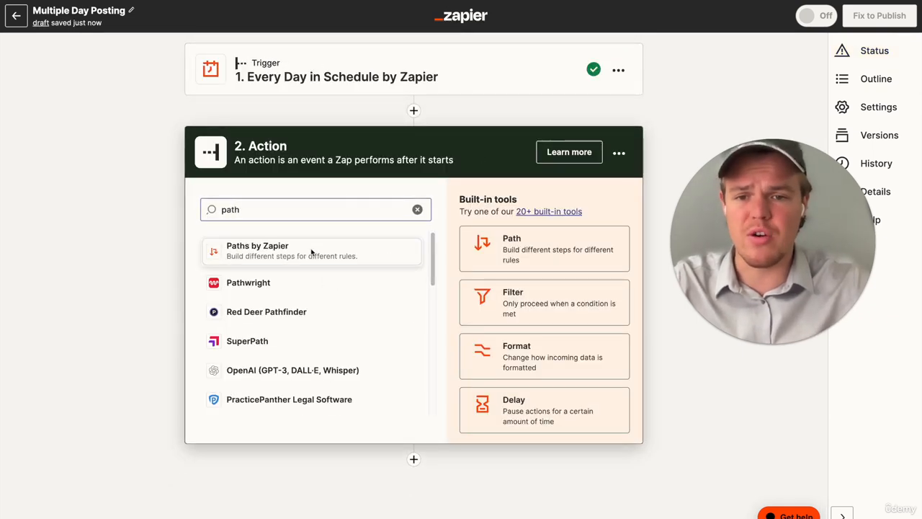
{"action": "left_click", "coordinate": [310, 248]}
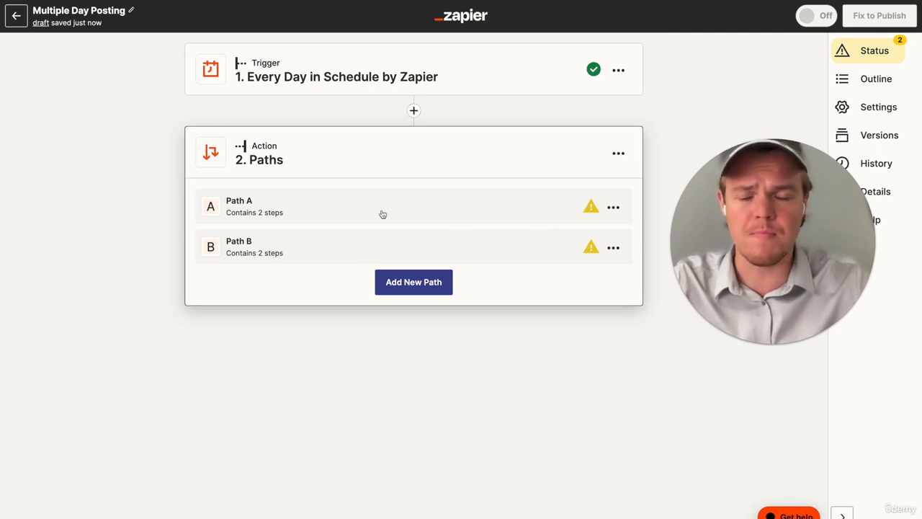
Step: In Path A, set the first rule to continue only if Pretty Day Of Week exactly matches the text Monday
{"action": "left_click", "coordinate": [382, 214]}
{"action": "left_click", "coordinate": [300, 239]}
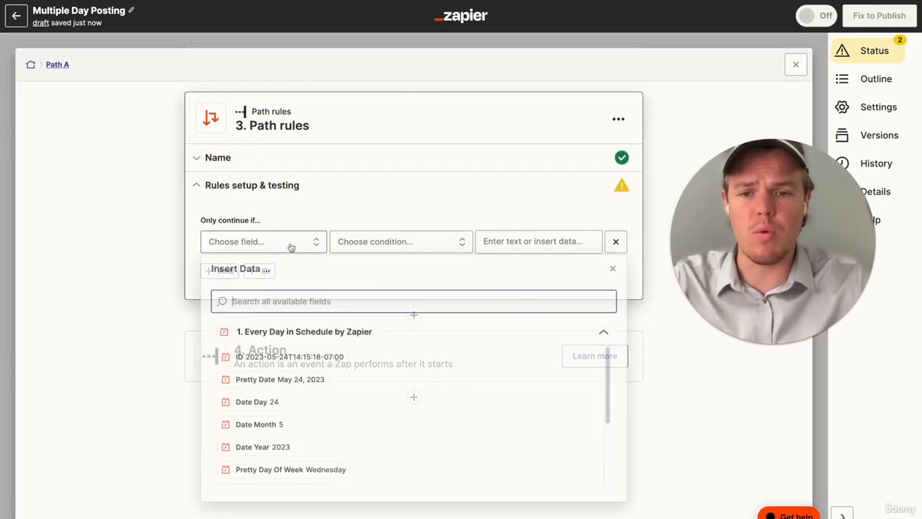
{"action": "scroll", "coordinate": [321, 379], "scroll_direction": "down", "scroll_amount": 1}
{"action": "scroll", "coordinate": [324, 379], "scroll_direction": "down", "scroll_amount": 1}
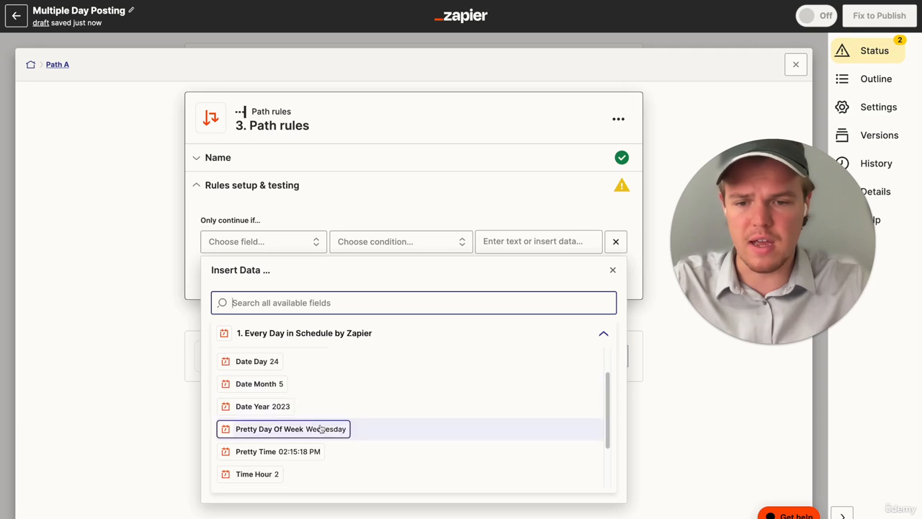
{"action": "left_click", "coordinate": [320, 431]}
{"action": "left_click", "coordinate": [392, 249]}
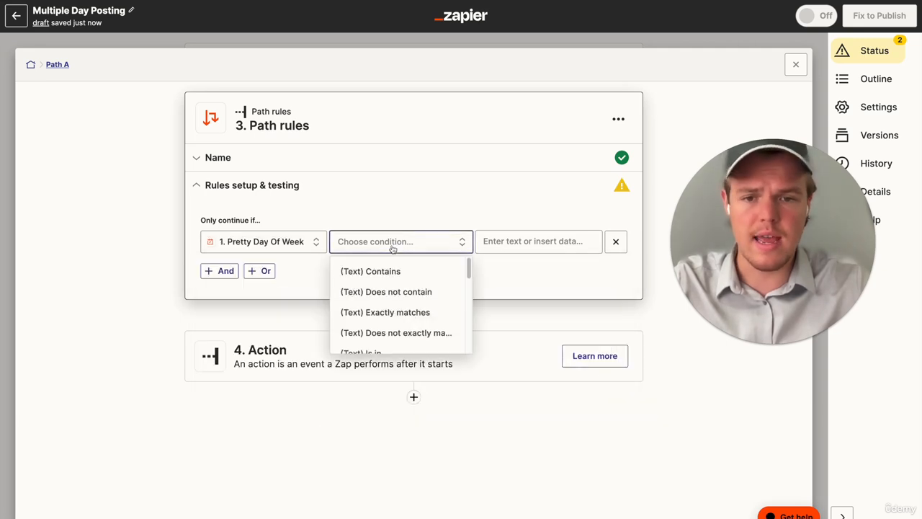
{"action": "left_click", "coordinate": [409, 314]}
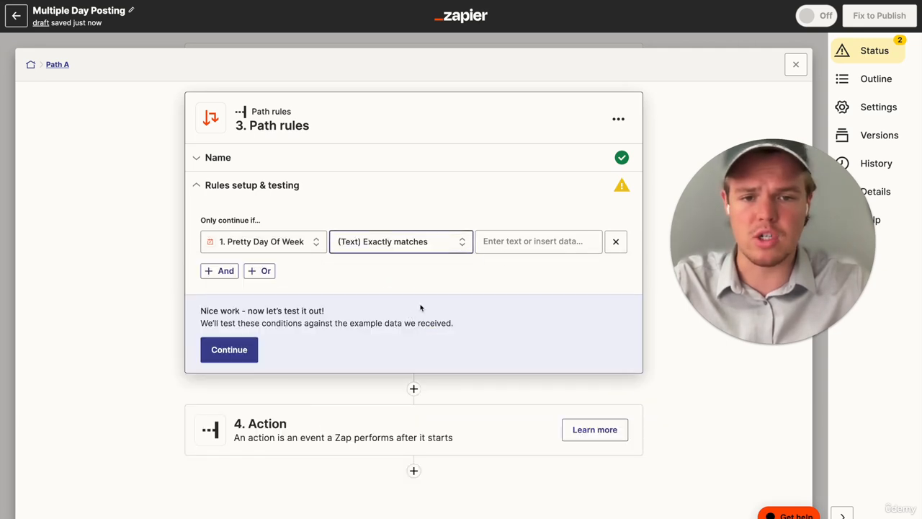
{"action": "left_click", "coordinate": [513, 246]}
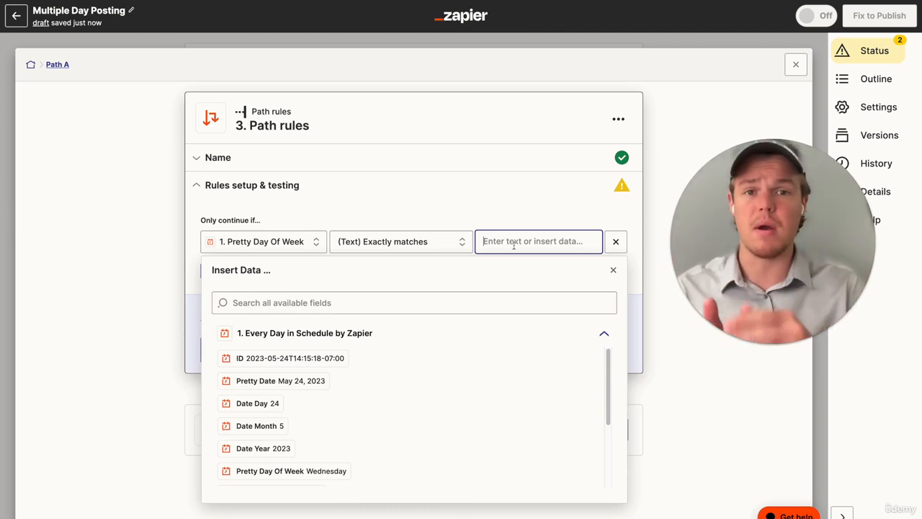
{"action": "type", "text": "Monday"}
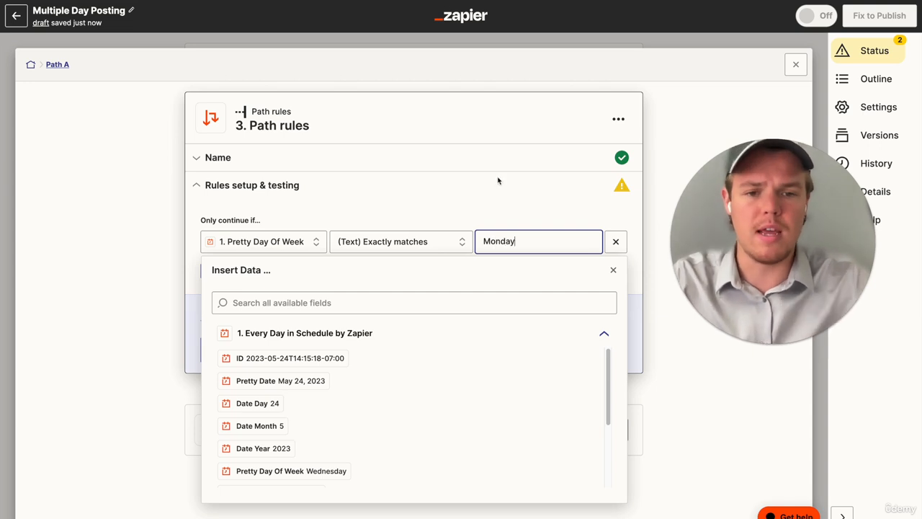
{"action": "left_click", "coordinate": [499, 180]}
{"action": "left_click", "coordinate": [550, 255]}
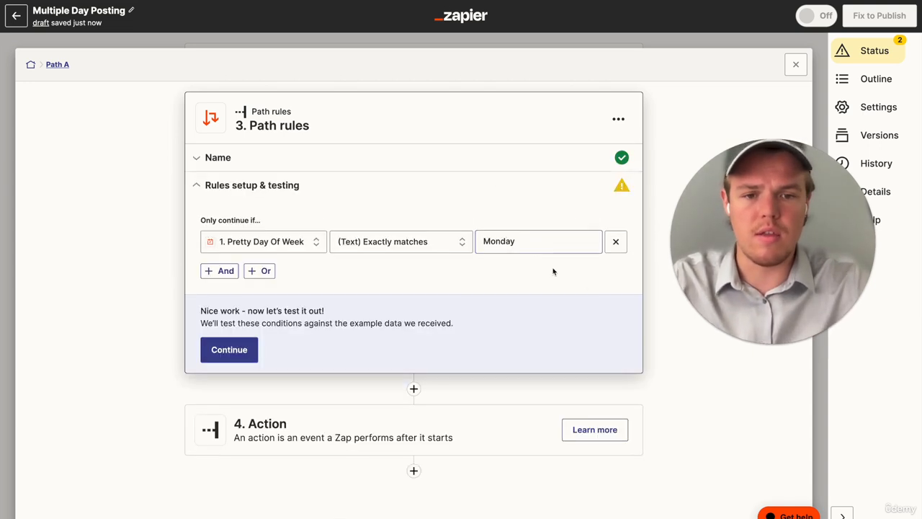
Step: Add two OR rules to Path A, with the comparison values "Wesnday" and "Friday"
{"action": "left_click", "coordinate": [247, 272]}
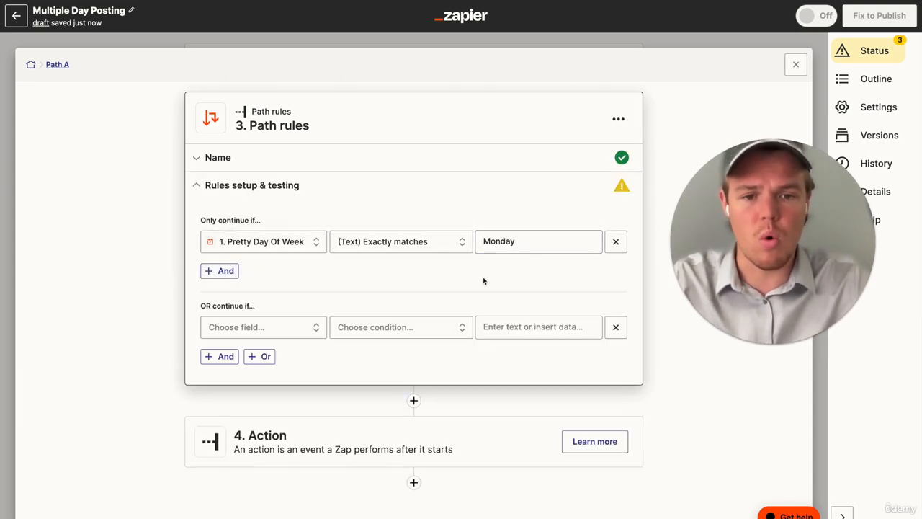
{"action": "left_click", "coordinate": [507, 336]}
{"action": "type", "text": "T"}
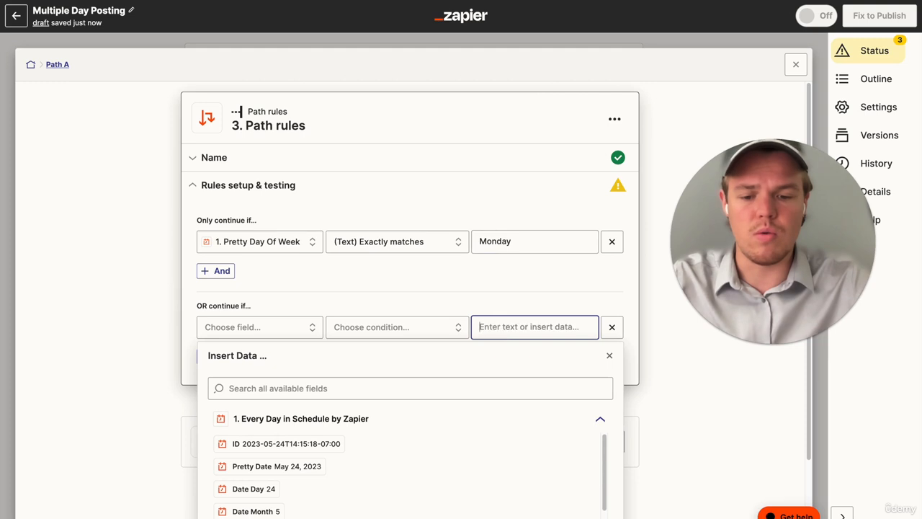
{"action": "left_click", "coordinate": [468, 301]}
{"action": "left_click", "coordinate": [260, 356]}
{"action": "left_click", "coordinate": [495, 411]}
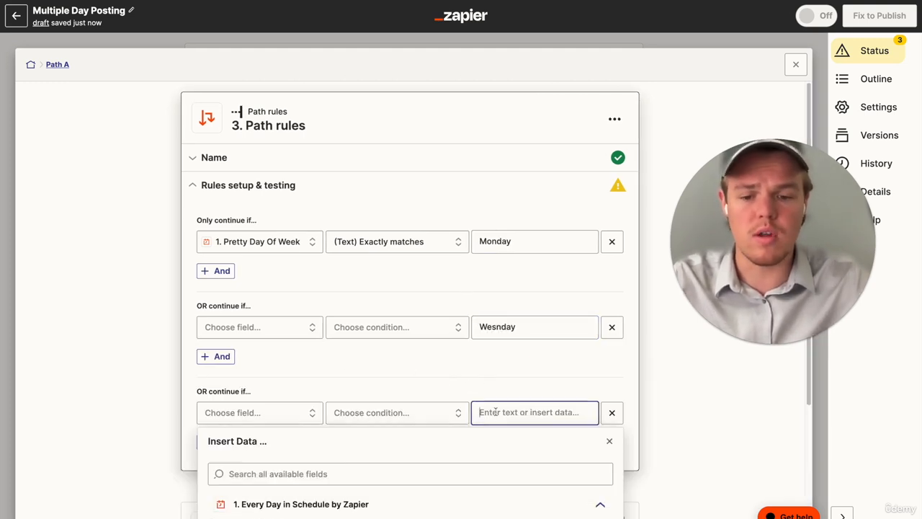
Step: Set the second rule's field to Pretty Day Of Week and its condition to (Text) Exactly matches
{"action": "left_click", "coordinate": [309, 327]}
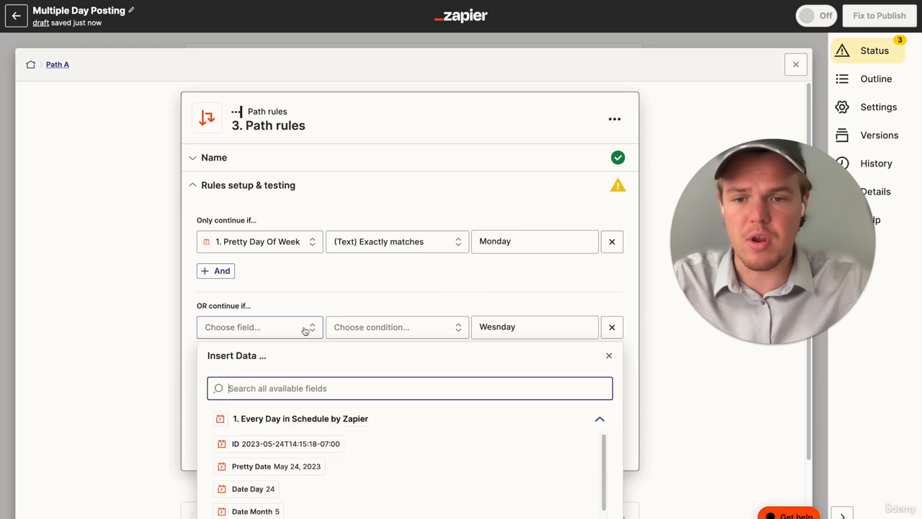
{"action": "scroll", "coordinate": [311, 454], "scroll_direction": "down", "scroll_amount": 5}
{"action": "left_click", "coordinate": [310, 462]}
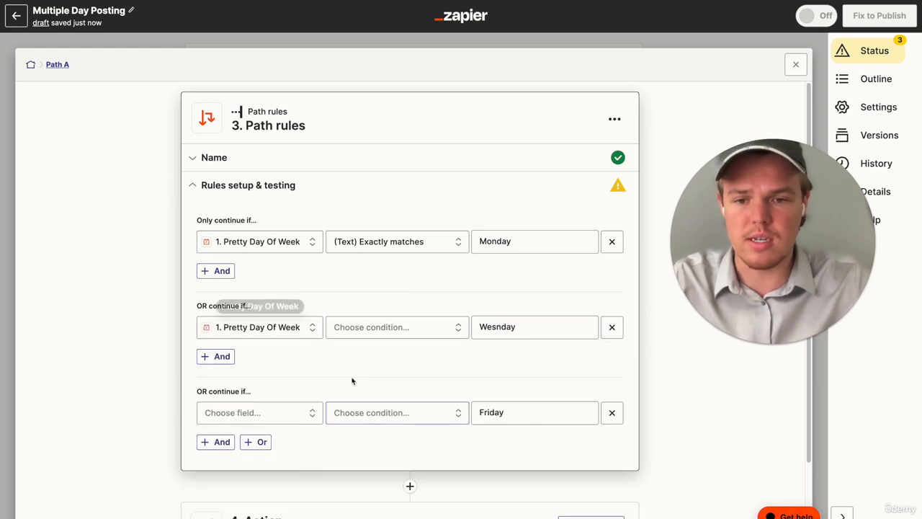
{"action": "left_click", "coordinate": [386, 328]}
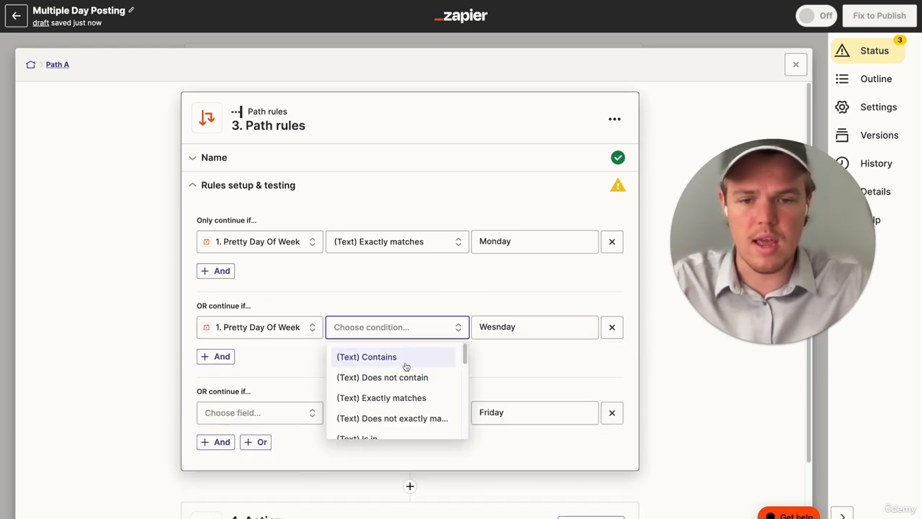
{"action": "left_click", "coordinate": [406, 358]}
{"action": "left_click", "coordinate": [412, 327]}
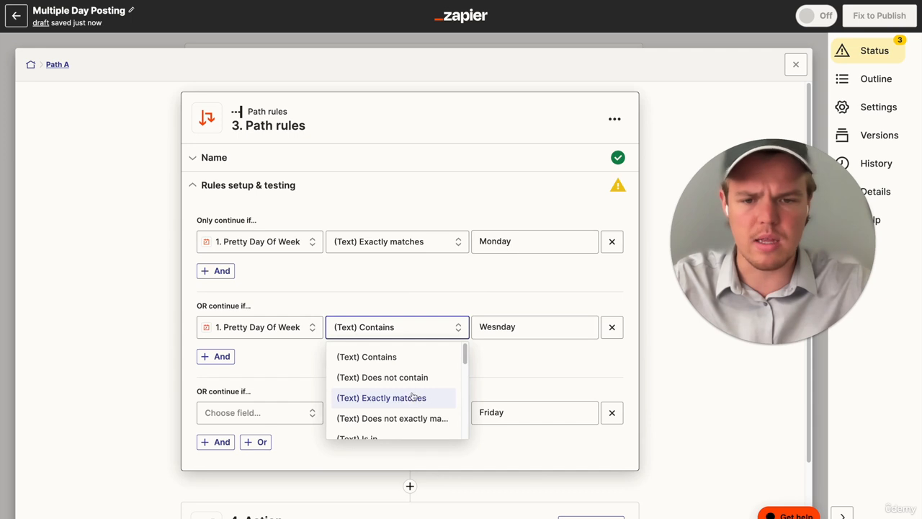
{"action": "left_click", "coordinate": [377, 397]}
Step: Set the Friday rule's field to Pretty Day Of Week and its condition to (Text) Exactly matches
{"action": "left_click", "coordinate": [267, 414]}
{"action": "scroll", "coordinate": [323, 420], "scroll_direction": "down", "scroll_amount": 5}
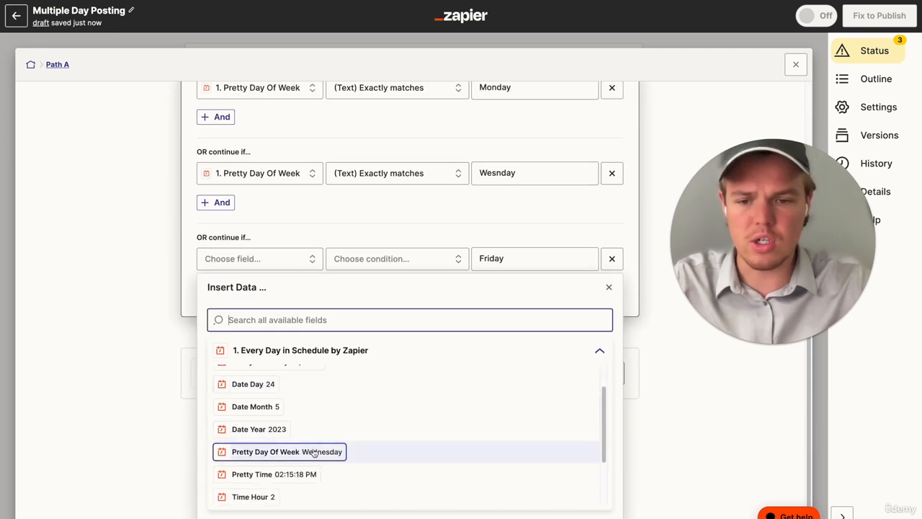
{"action": "left_click", "coordinate": [336, 451]}
{"action": "left_click", "coordinate": [393, 348]}
{"action": "scroll", "coordinate": [422, 411], "scroll_direction": "down", "scroll_amount": 1}
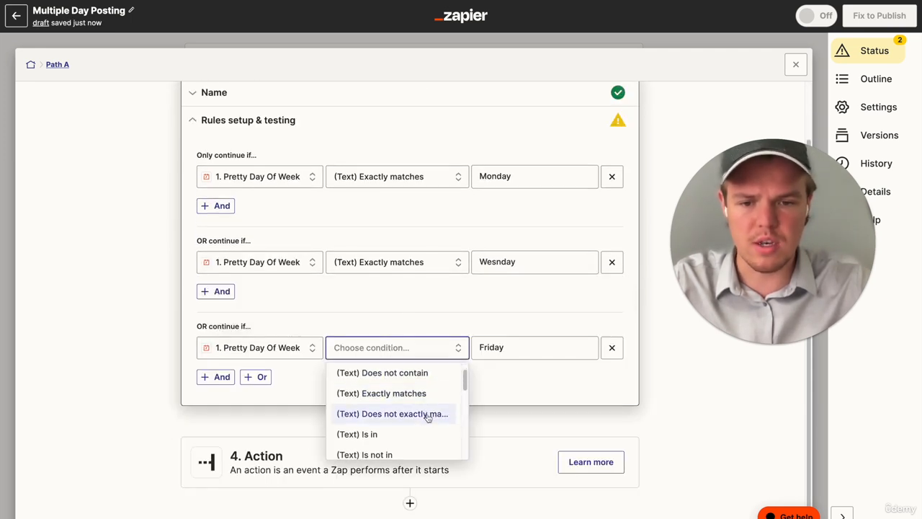
{"action": "left_click", "coordinate": [428, 398]}
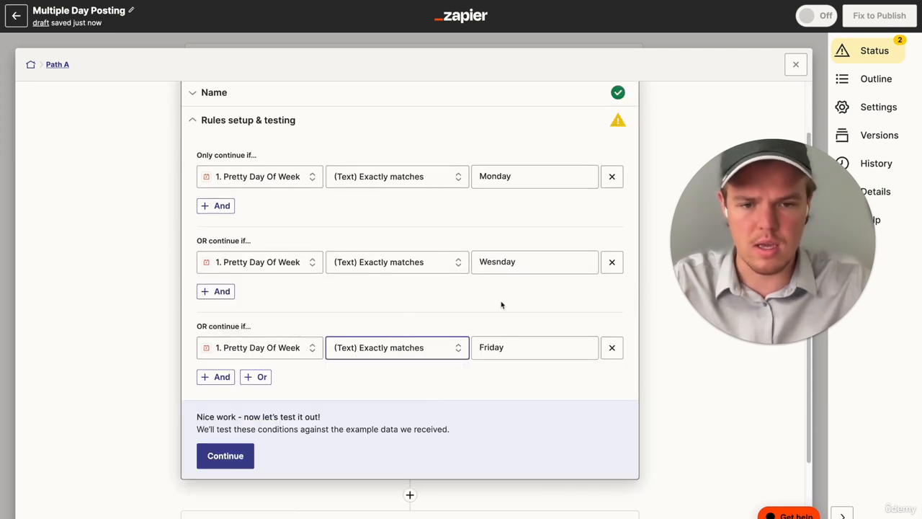
Step: Correct the second rule's value to "Wednesday" and test the Path A rules against the sample data
{"action": "double_click", "coordinate": [503, 263]}
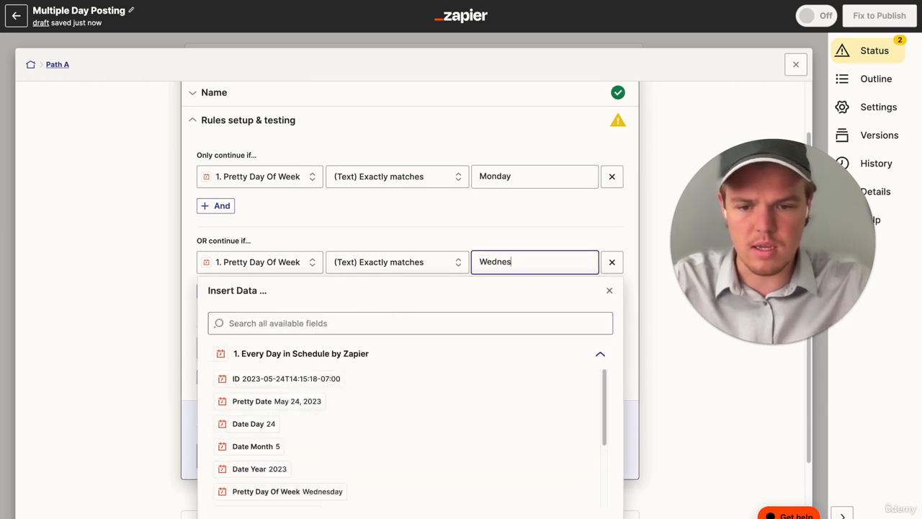
{"action": "left_click", "coordinate": [401, 223]}
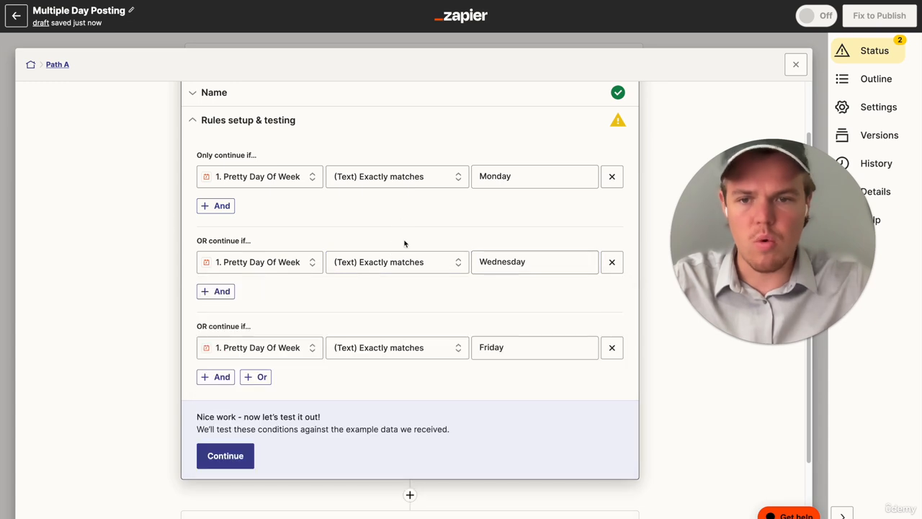
{"action": "scroll", "coordinate": [405, 243], "scroll_direction": "up", "scroll_amount": 1}
{"action": "scroll", "coordinate": [406, 242], "scroll_direction": "down", "scroll_amount": 2}
{"action": "left_click", "coordinate": [235, 377]}
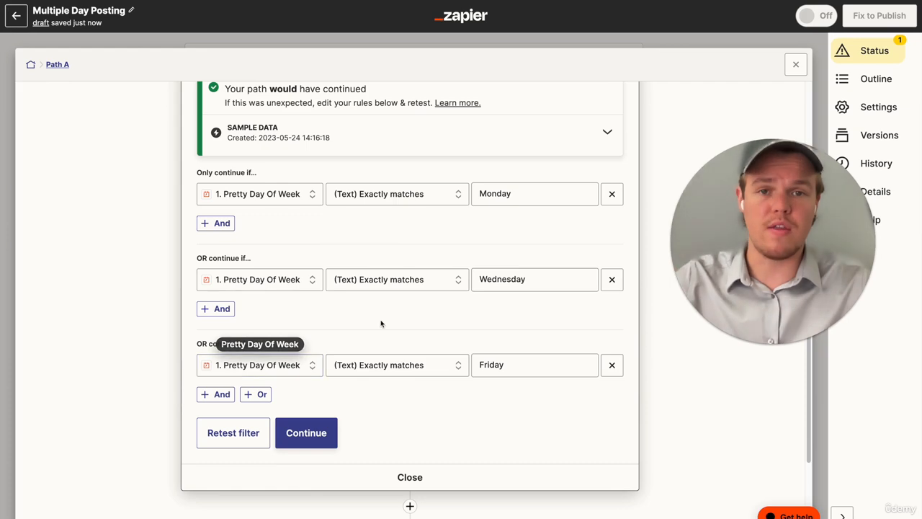
Step: Return to the Paths overview and reopen Path A to review its day-of-week rules
{"action": "left_click", "coordinate": [796, 64]}
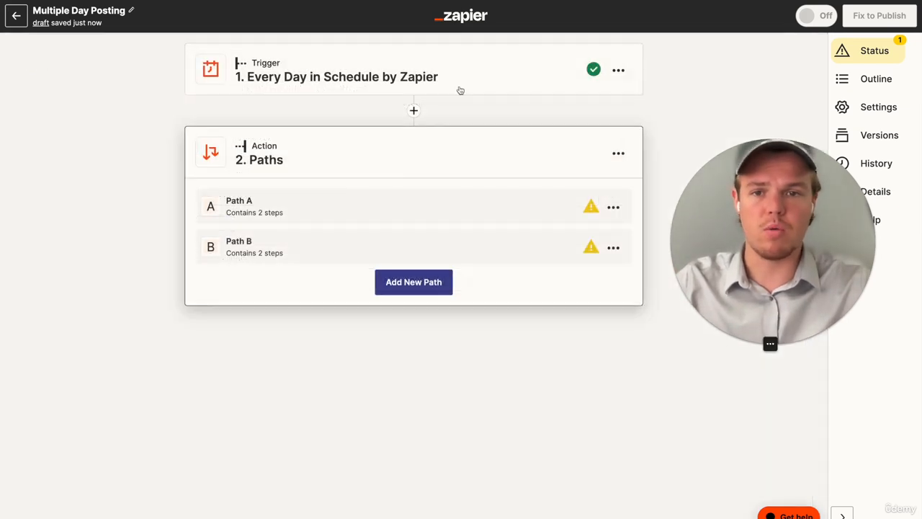
{"action": "left_click", "coordinate": [379, 211]}
{"action": "scroll", "coordinate": [411, 193], "scroll_direction": "down", "scroll_amount": 3}
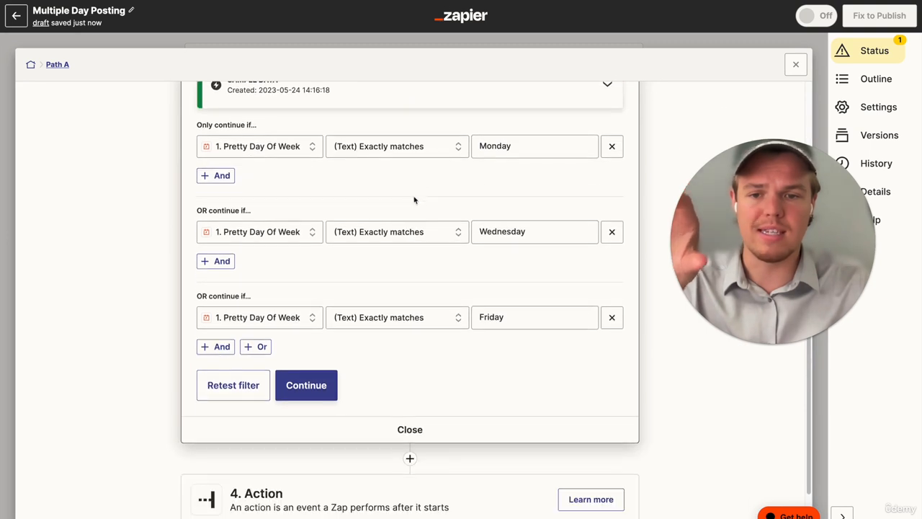
Step: Review Path A's day-of-week rules and Path B's empty rules and action, closing each path when done
{"action": "scroll", "coordinate": [414, 199], "scroll_direction": "up", "scroll_amount": 1}
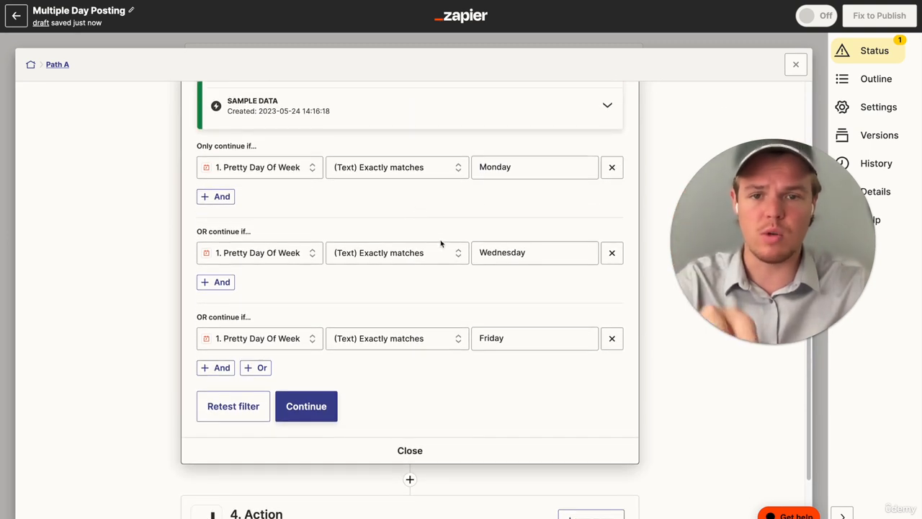
{"action": "scroll", "coordinate": [500, 317], "scroll_direction": "down", "scroll_amount": 2}
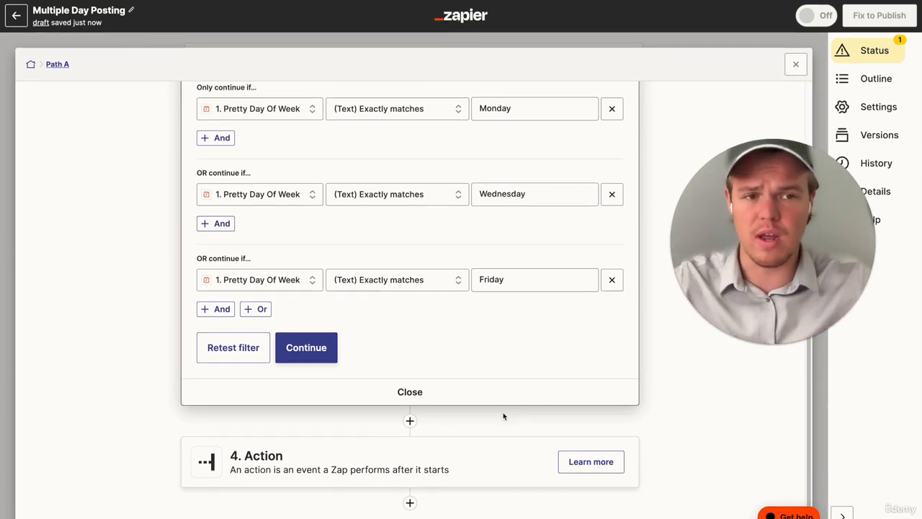
{"action": "left_click", "coordinate": [794, 64]}
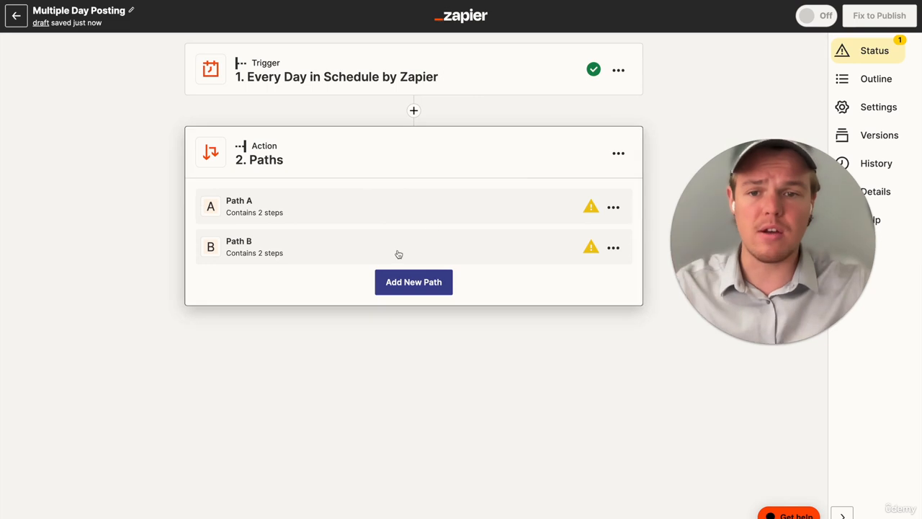
{"action": "left_click", "coordinate": [263, 248]}
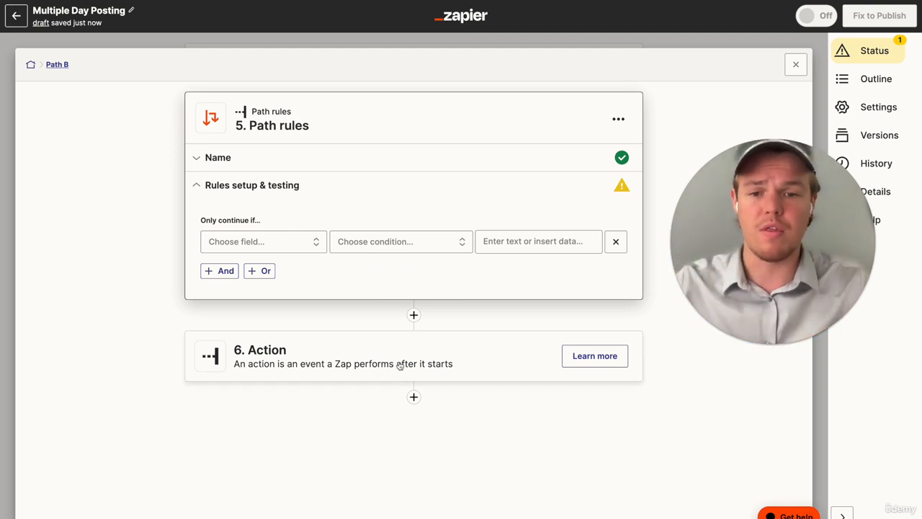
{"action": "left_click", "coordinate": [796, 64]}
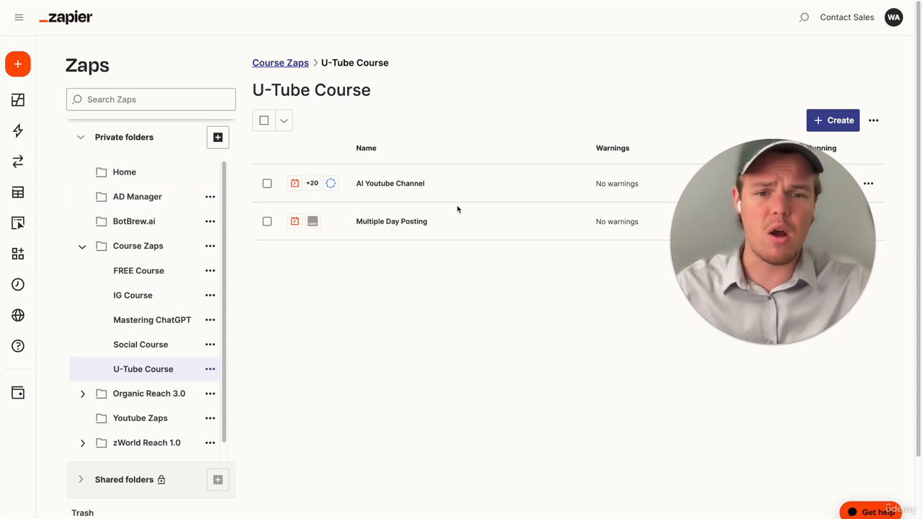
Step: Create a new Zap in the U-Tube Course folder and name it "Video Publisher"
{"action": "left_click", "coordinate": [457, 224]}
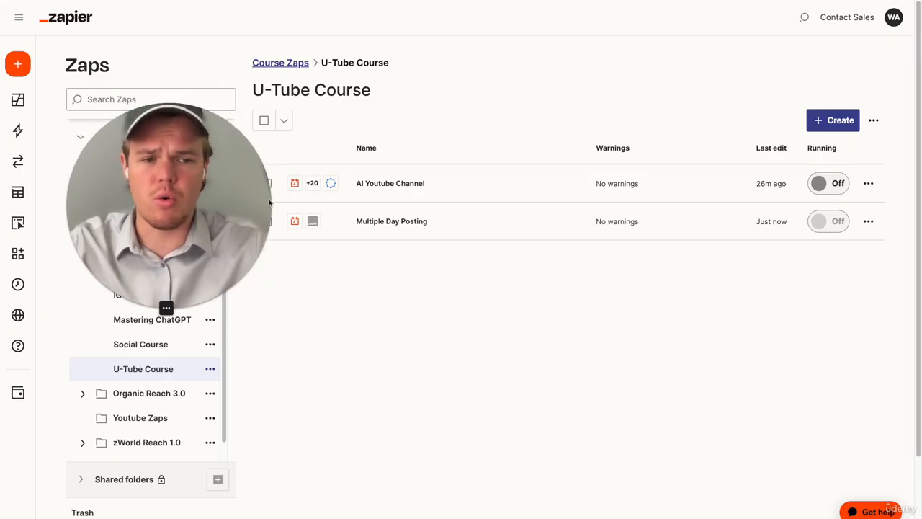
{"action": "left_click", "coordinate": [834, 123]}
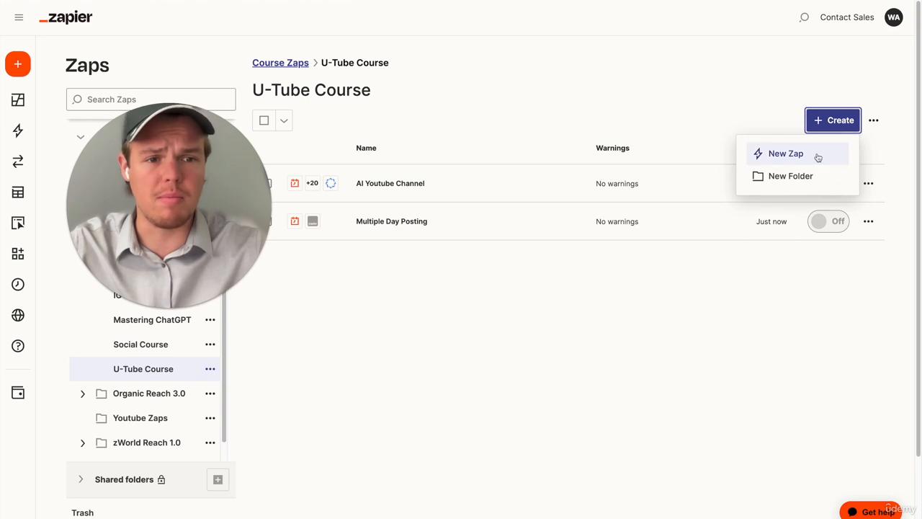
{"action": "key", "text": "Escape"}
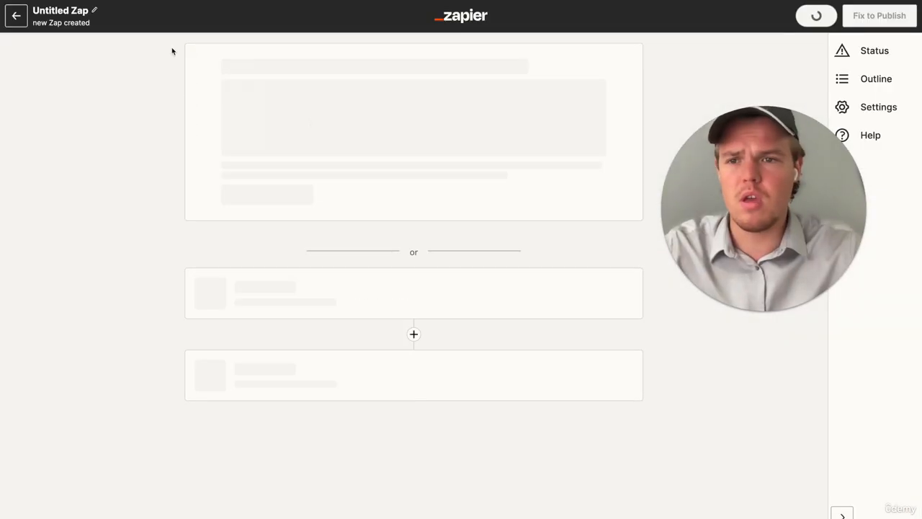
{"action": "left_click", "coordinate": [96, 12]}
{"action": "type", "text": "Video "}
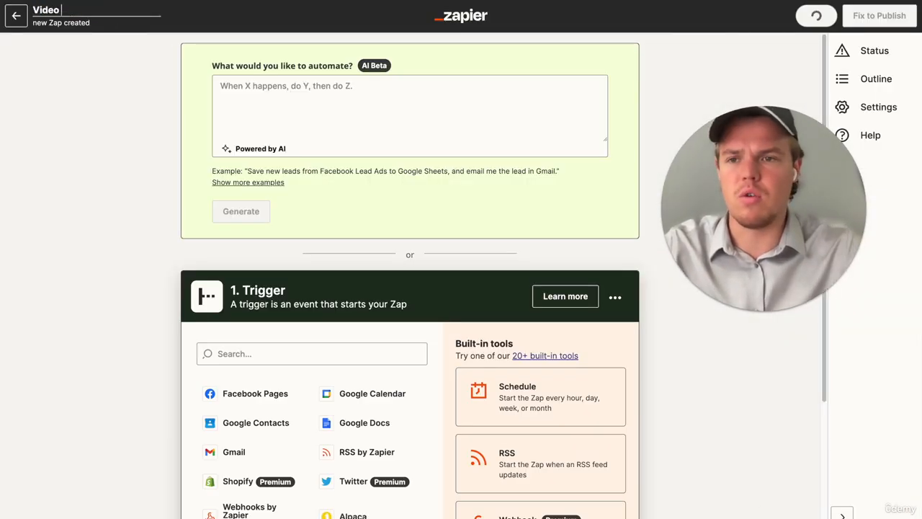
{"action": "type", "text": "Publisher"}
{"action": "key", "text": "Return"}
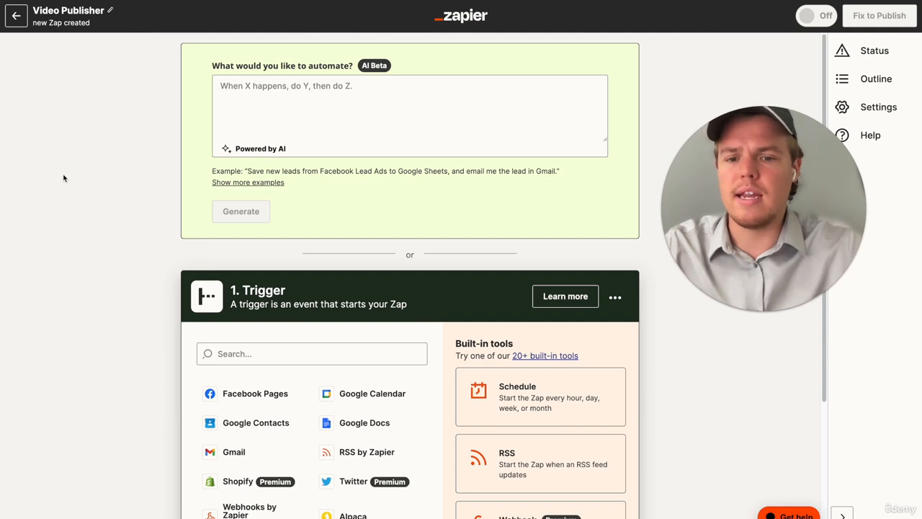
Step: Search the trigger apps for "synth" and set Synthesia as the Zap's trigger app
{"action": "scroll", "coordinate": [305, 340], "scroll_direction": "down", "scroll_amount": 3}
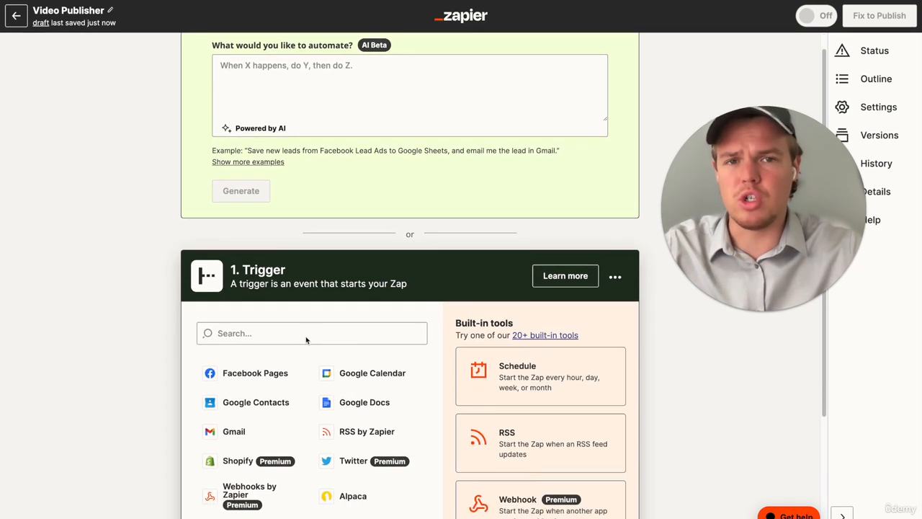
{"action": "left_click", "coordinate": [301, 214]}
{"action": "type", "text": "s"}
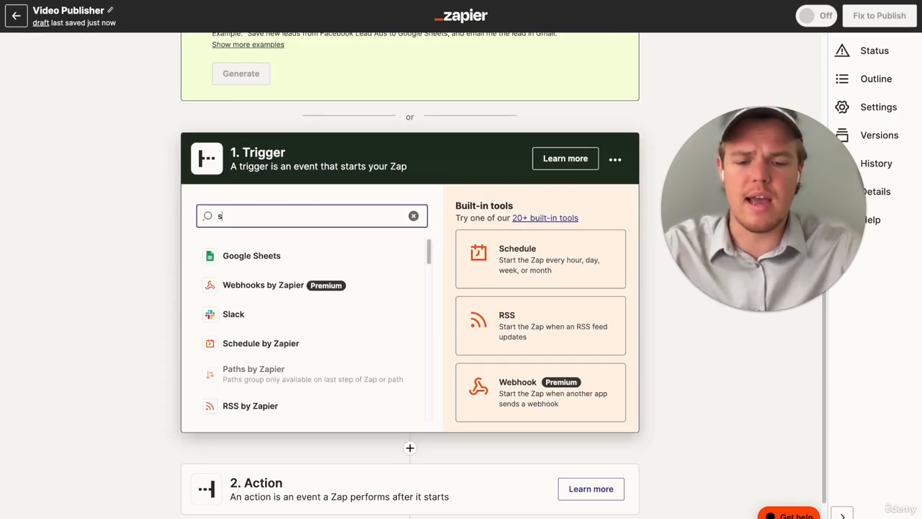
{"action": "type", "text": "ynth"}
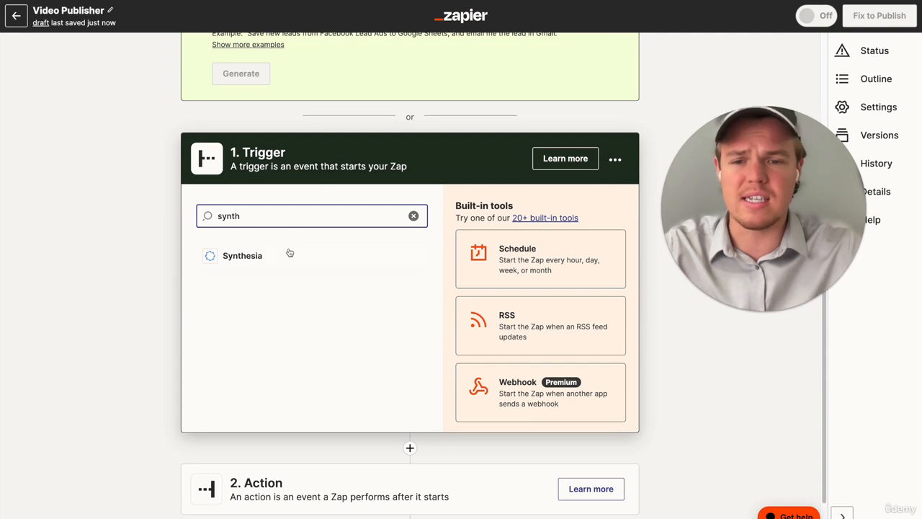
{"action": "left_click", "coordinate": [288, 253]}
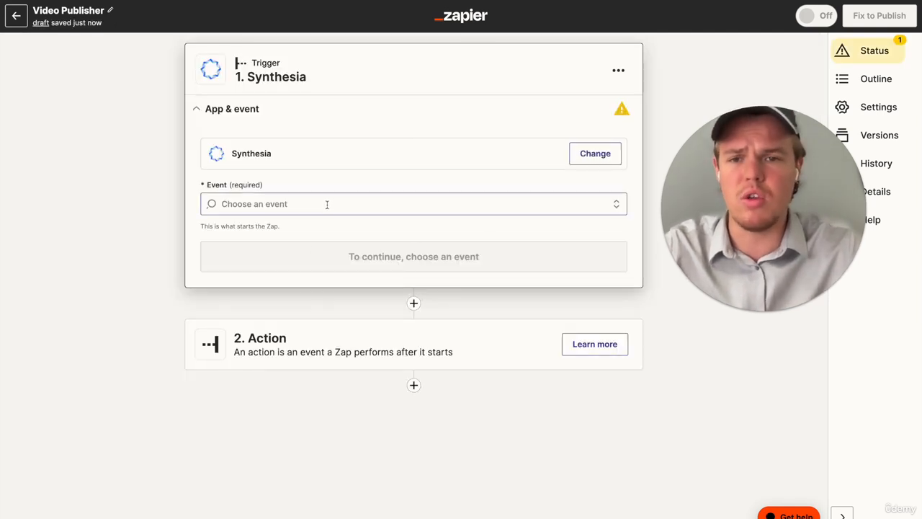
Step: Set the Synthesia trigger event to New Video Ready and accept the connected Synthesia account
{"action": "left_click", "coordinate": [327, 204]}
{"action": "left_click", "coordinate": [317, 239]}
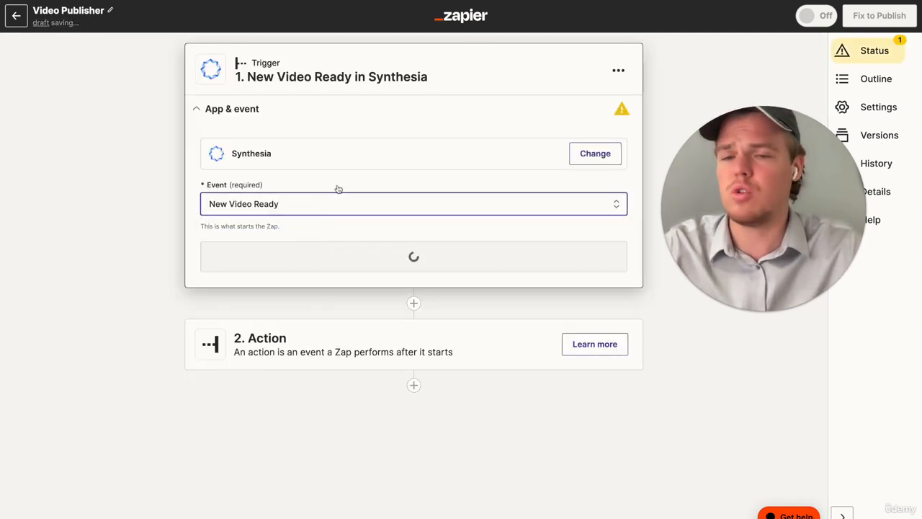
{"action": "left_click", "coordinate": [399, 254]}
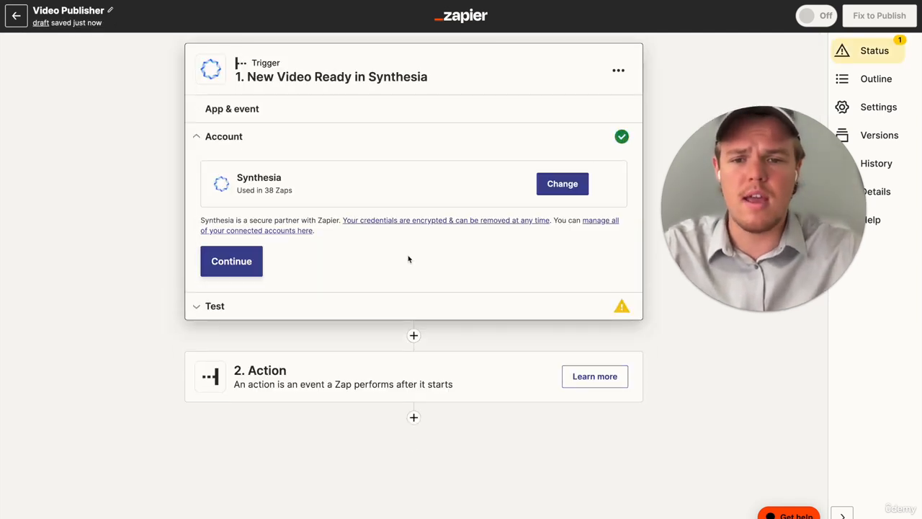
{"action": "left_click", "coordinate": [250, 268]}
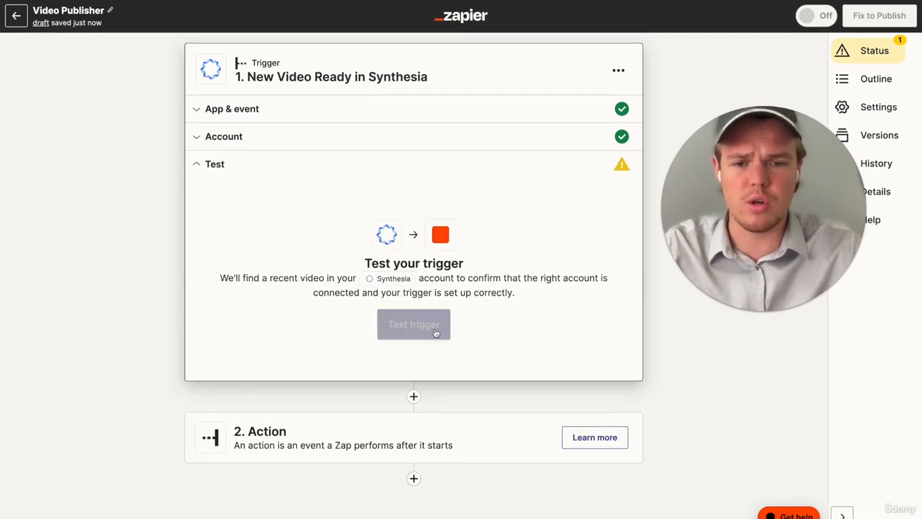
Step: Test the Synthesia trigger and rename the Zap to "Video Publisher [LONG]"
{"action": "left_click", "coordinate": [433, 329]}
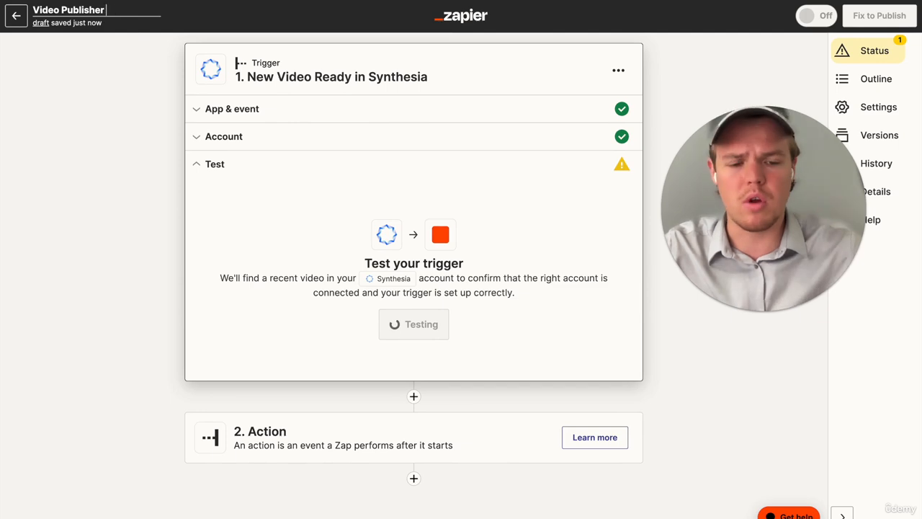
{"action": "left_click", "coordinate": [110, 84]}
{"action": "scroll", "coordinate": [400, 308], "scroll_direction": "down", "scroll_amount": 1}
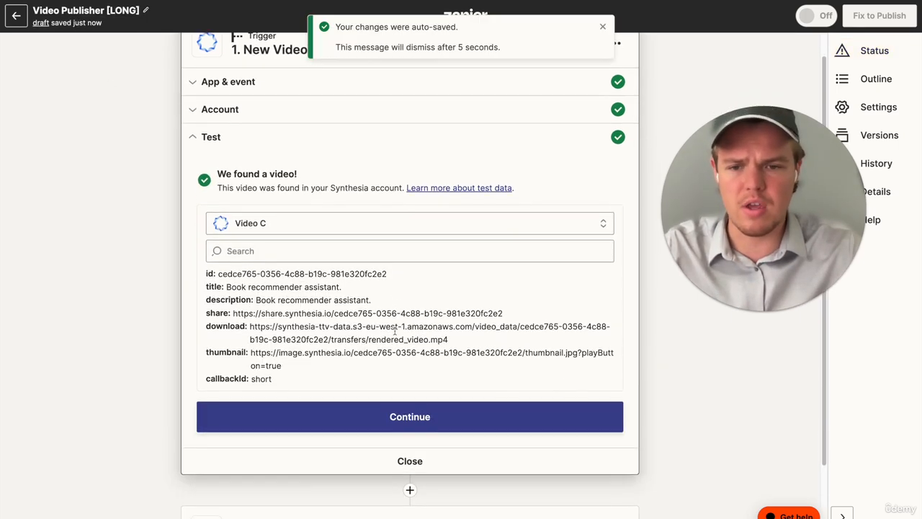
Step: Choose Video B as the trigger's test record, copy its callbackId value "cookinglong" and continue to the action step
{"action": "scroll", "coordinate": [395, 317], "scroll_direction": "down", "scroll_amount": 2}
{"action": "scroll", "coordinate": [396, 284], "scroll_direction": "up", "scroll_amount": 1}
{"action": "left_click", "coordinate": [336, 206]}
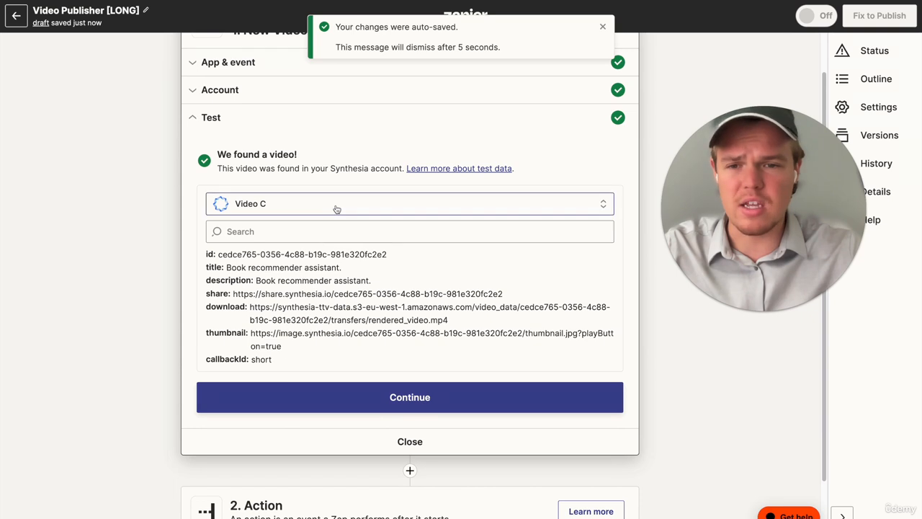
{"action": "left_click", "coordinate": [303, 295]}
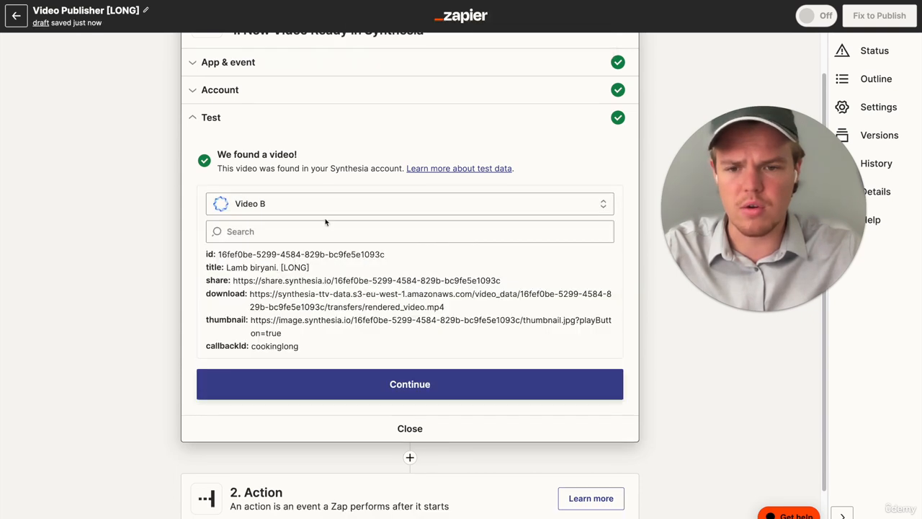
{"action": "double_click", "coordinate": [294, 346]}
{"action": "key", "text": "super+c"}
{"action": "left_click", "coordinate": [288, 384]}
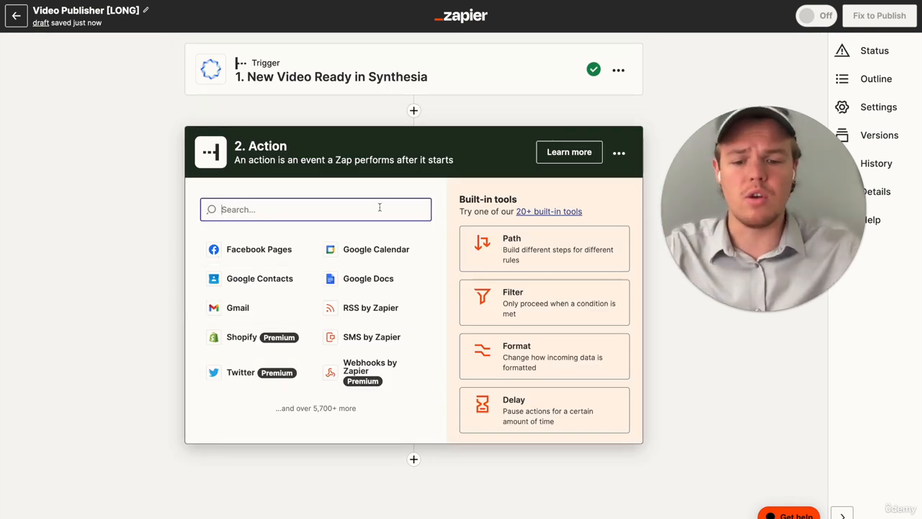
Step: Add a Filter as step 2 and set its rule field to the trigger's Callback ID
{"action": "type", "text": "filt"}
{"action": "left_click", "coordinate": [330, 251]}
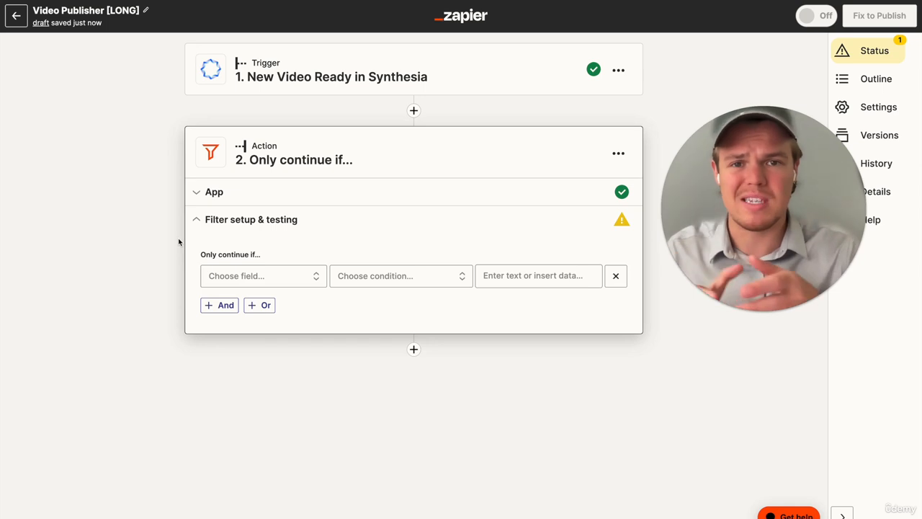
{"action": "left_click", "coordinate": [284, 277]}
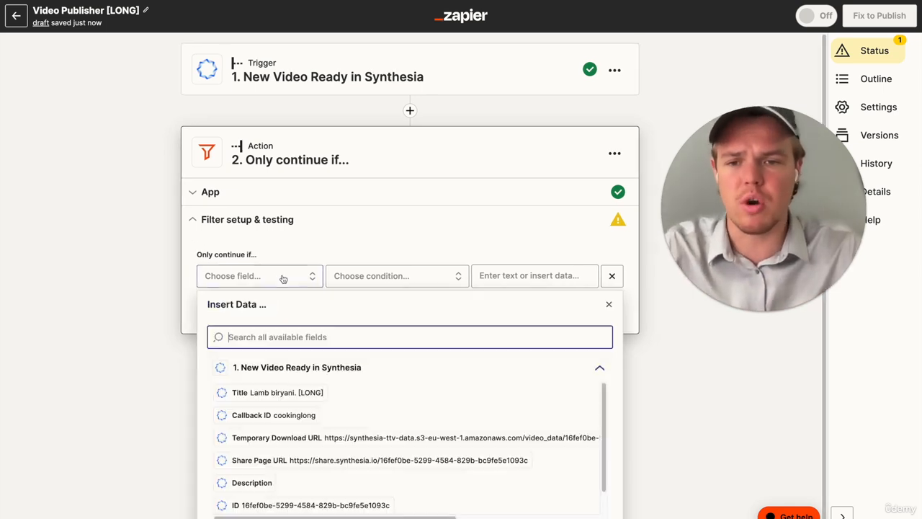
{"action": "scroll", "coordinate": [305, 446], "scroll_direction": "down", "scroll_amount": 1}
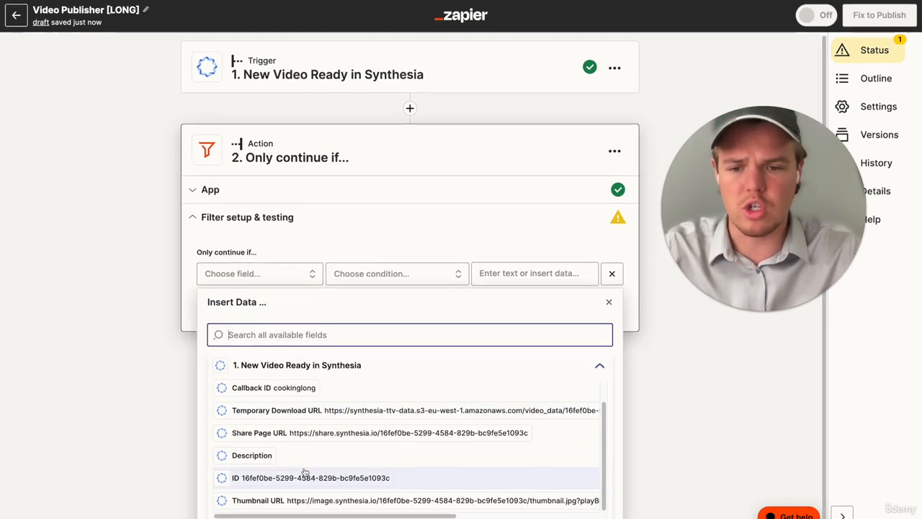
{"action": "left_click", "coordinate": [299, 392]}
Step: Set the filter rule to (Text) Exactly matches with the copied value "cookinglong", test it and continue to the next action
{"action": "left_click", "coordinate": [403, 275]}
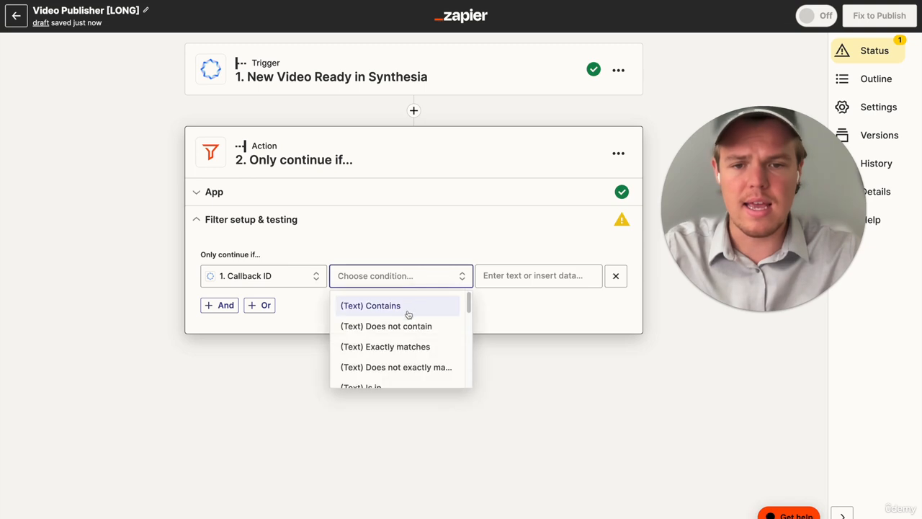
{"action": "left_click", "coordinate": [400, 348]}
{"action": "left_click", "coordinate": [548, 275]}
{"action": "key", "text": "super+v"}
{"action": "left_click", "coordinate": [150, 286]}
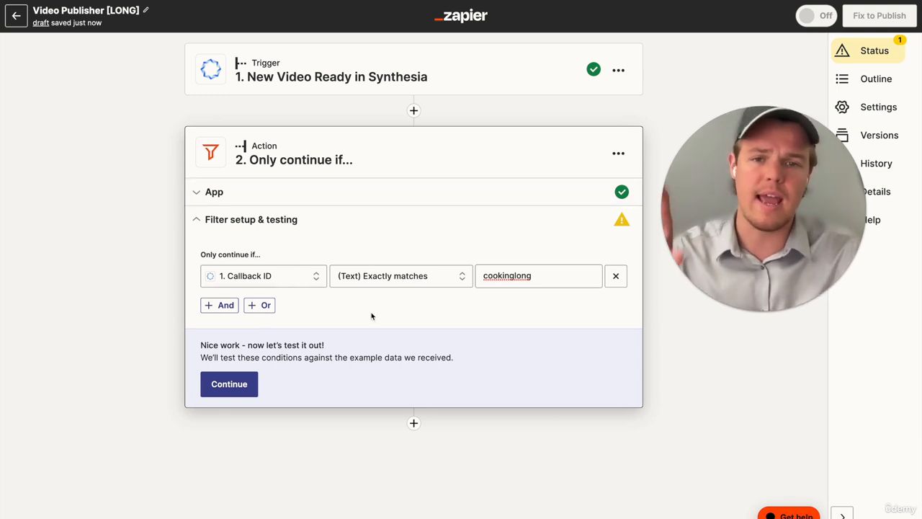
{"action": "left_click", "coordinate": [242, 387]}
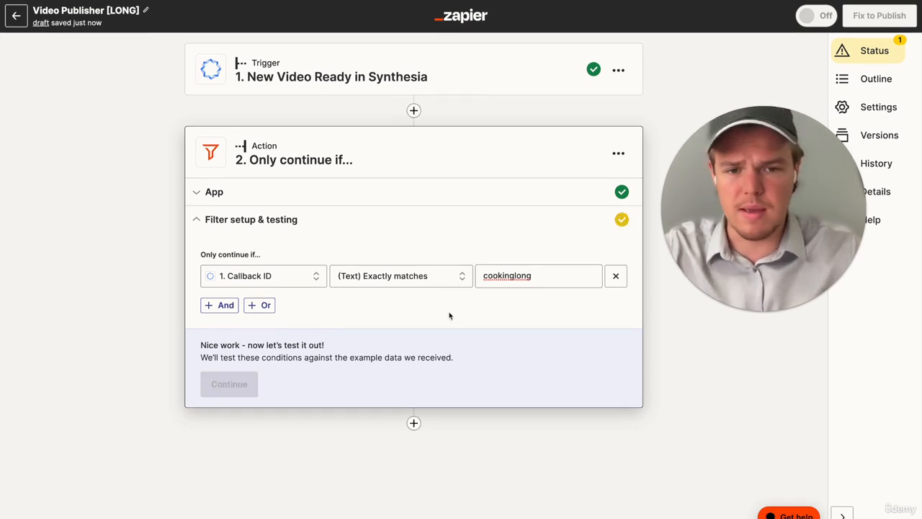
{"action": "left_click", "coordinate": [329, 428]}
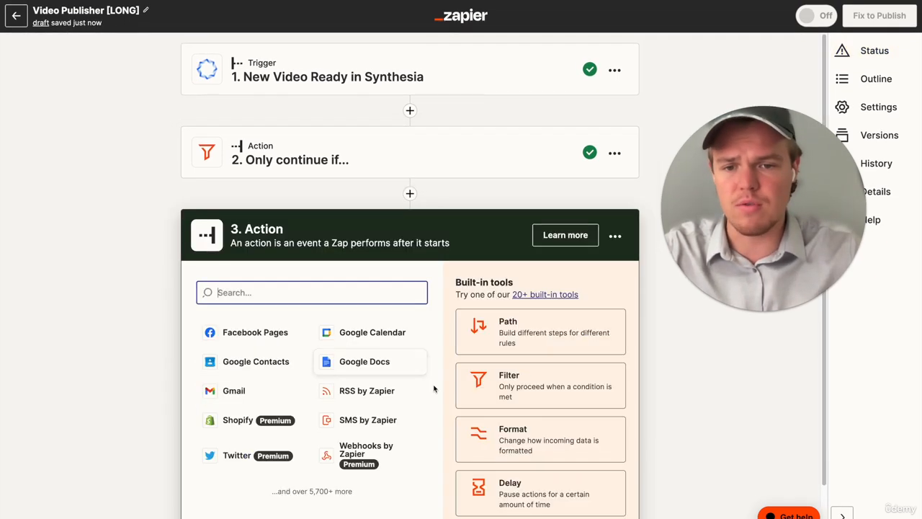
Step: Add ChatGPT as the step 3 action and set its event to Conversation
{"action": "type", "text": "chat"}
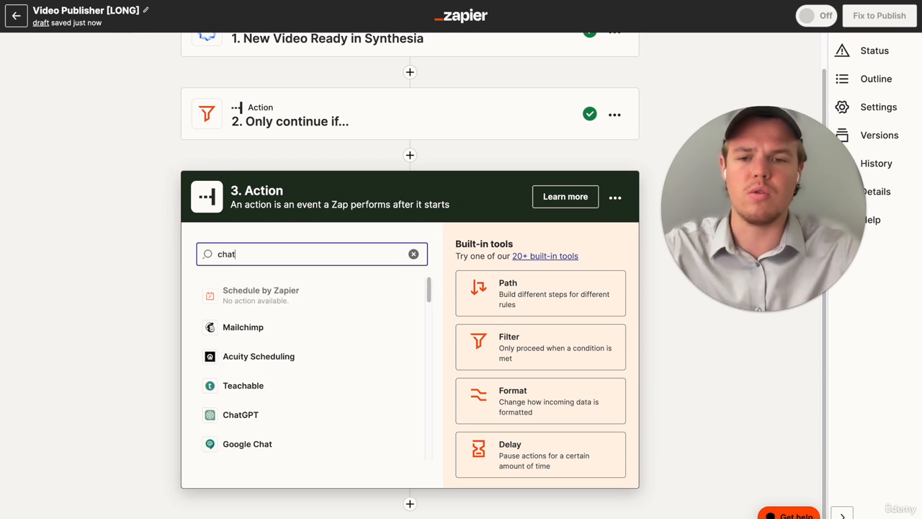
{"action": "scroll", "coordinate": [359, 292], "scroll_direction": "down", "scroll_amount": 2}
{"action": "left_click", "coordinate": [357, 292]}
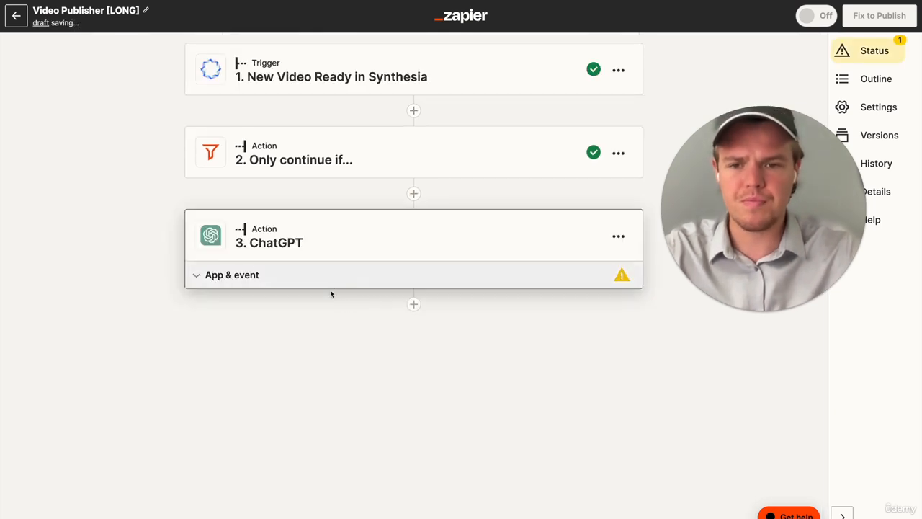
{"action": "left_click", "coordinate": [330, 286]}
{"action": "left_click", "coordinate": [305, 364]}
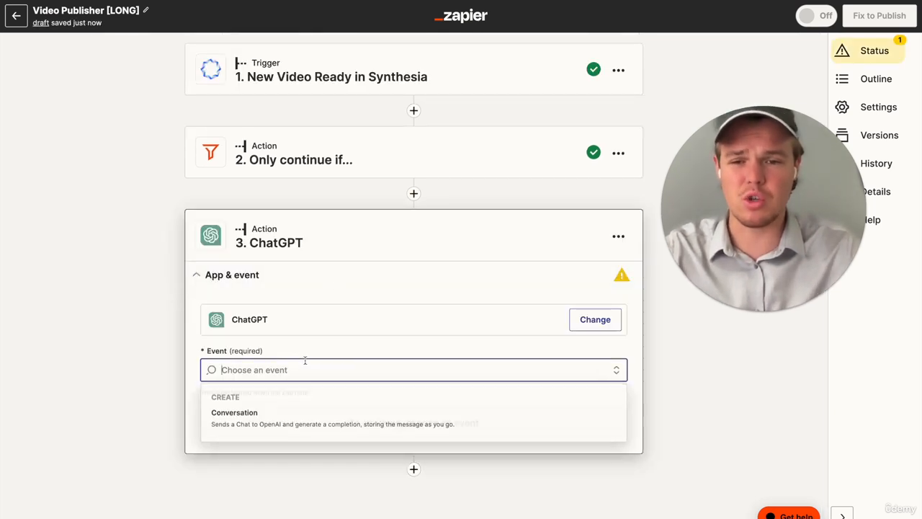
{"action": "left_click", "coordinate": [337, 432]}
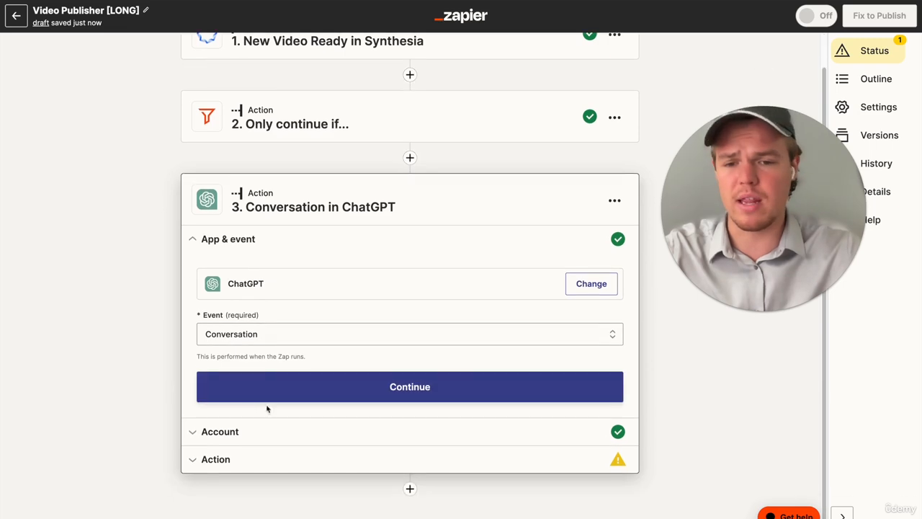
Step: Enter the User Message "Based on this food dish: ()" requesting a Youtube title with the dish name and "tutorial on how to cook it", max 10 words
{"action": "left_click", "coordinate": [271, 402]}
{"action": "left_click", "coordinate": [223, 414]}
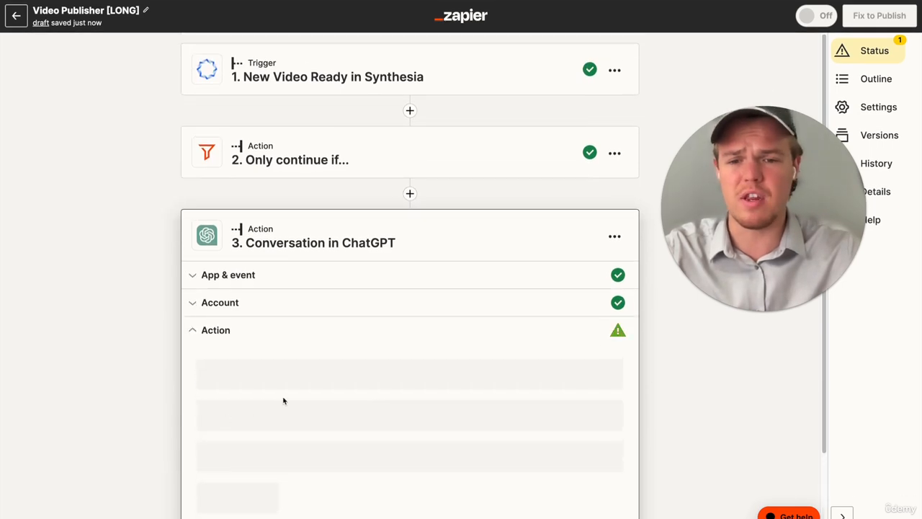
{"action": "left_click", "coordinate": [270, 350]}
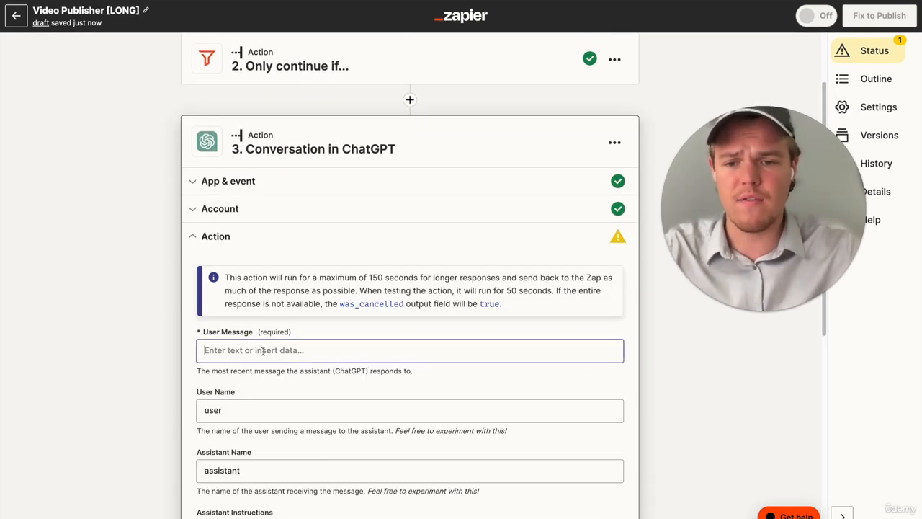
{"action": "type", "text": "Based on this food dish: () Generate the following: Youtube title includes the dish name in it and says tutorial on how to cook it, limit to 10 words max"}
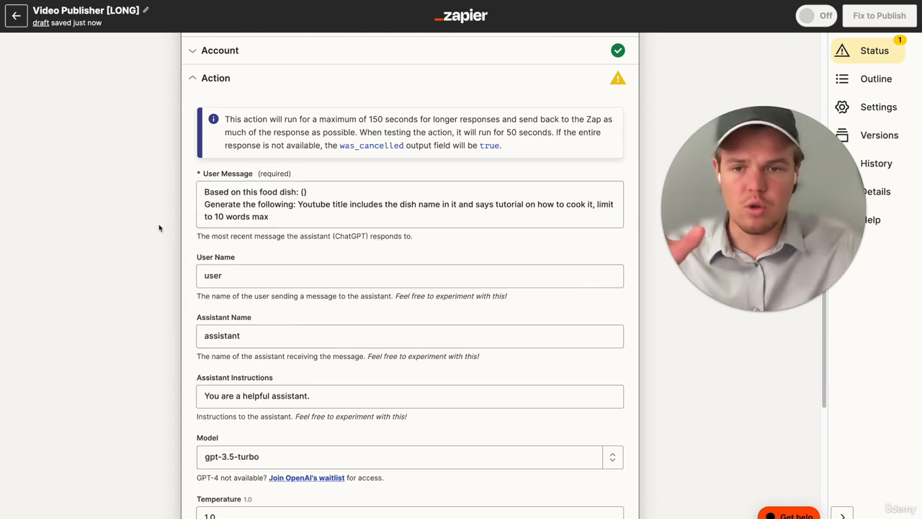
Step: Insert the Synthesia trigger's Title field between the parentheses after "Based on this food dish:" in the User Message
{"action": "left_click", "coordinate": [303, 191]}
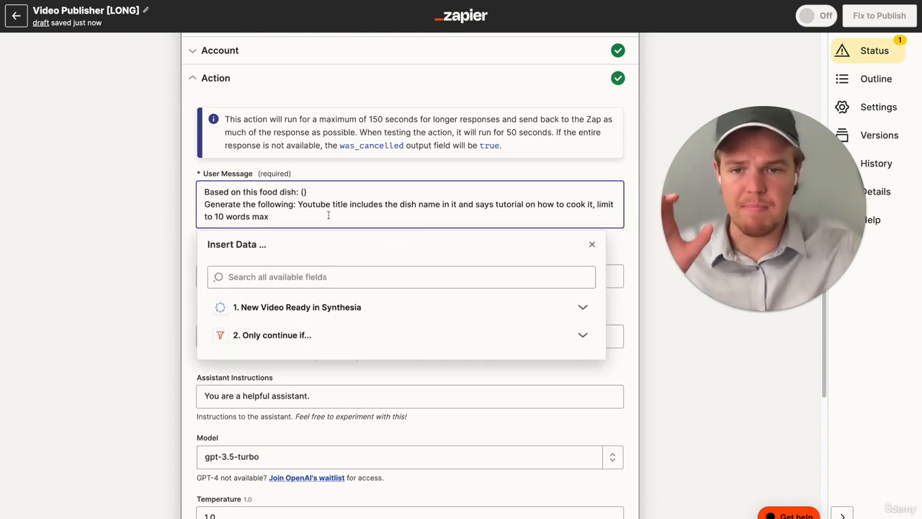
{"action": "left_click", "coordinate": [344, 309]}
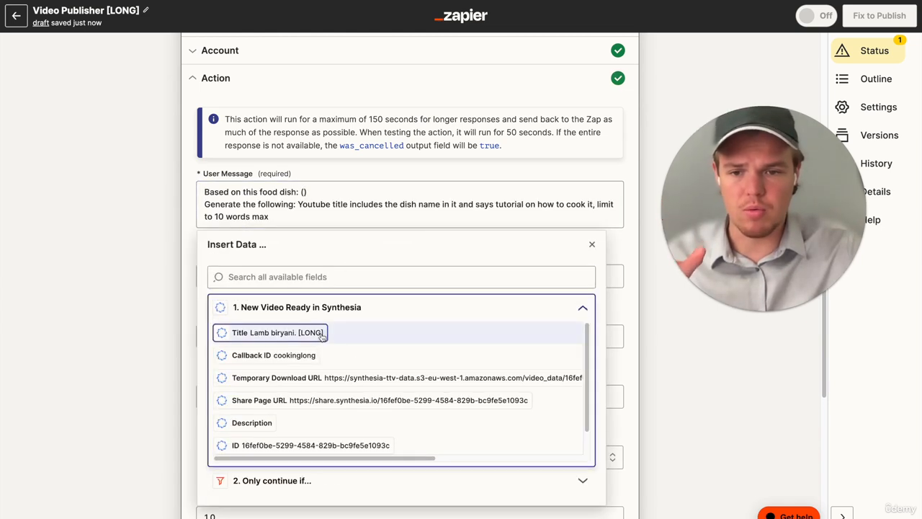
{"action": "left_click", "coordinate": [322, 333]}
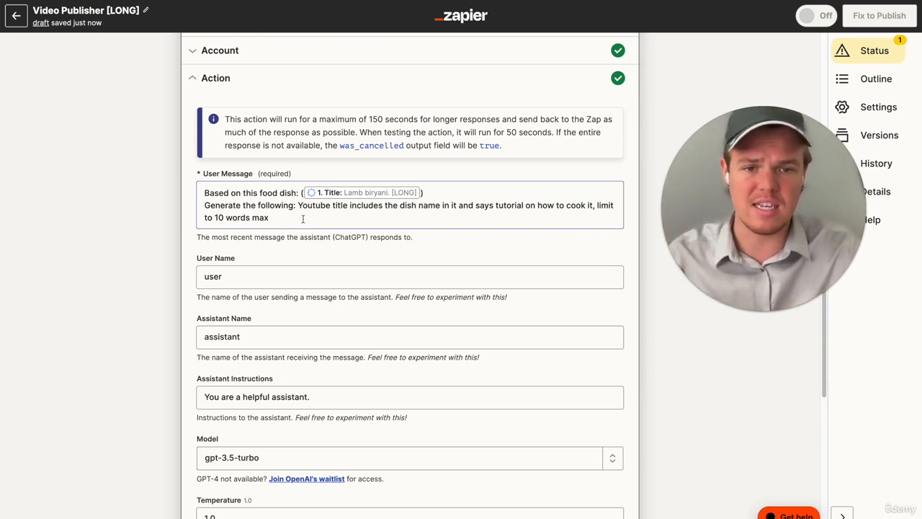
Step: Set the ChatGPT conversation's model to gpt-4 and its Memory Key to "tyfoodlong"
{"action": "scroll", "coordinate": [173, 247], "scroll_direction": "down", "scroll_amount": 2}
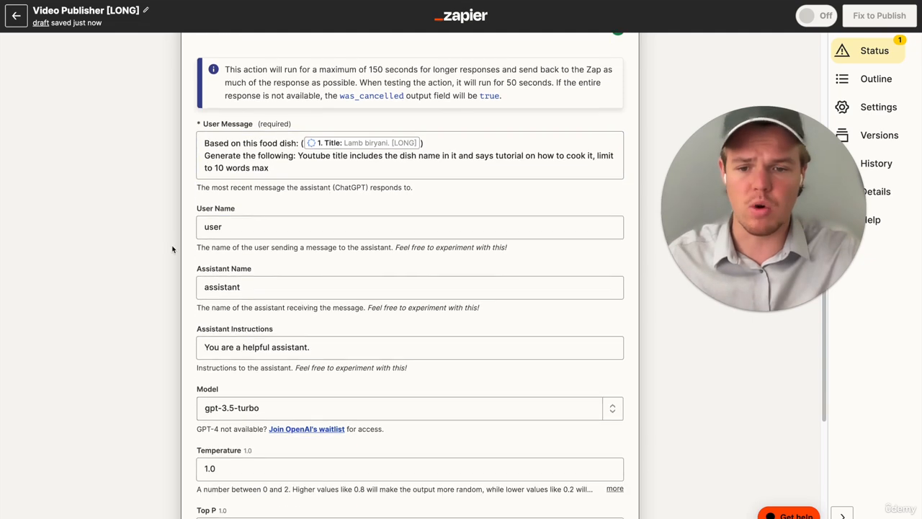
{"action": "left_click", "coordinate": [612, 365]}
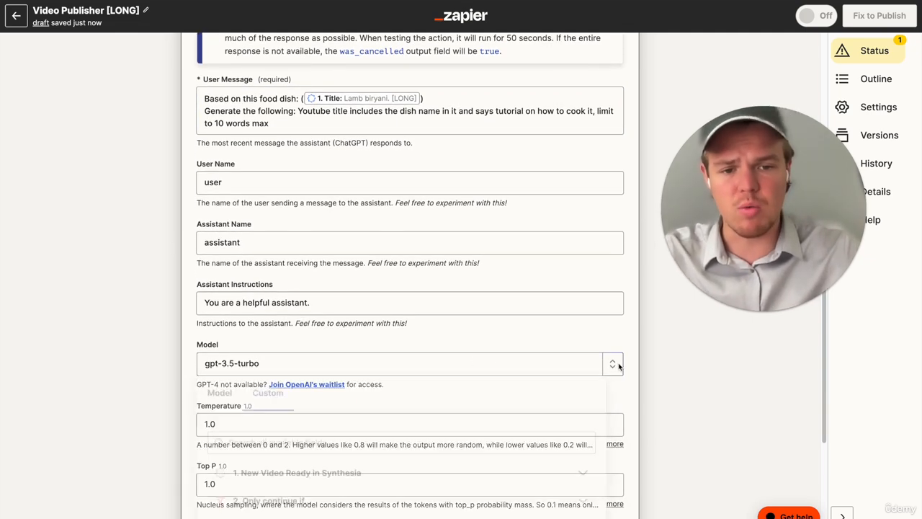
{"action": "scroll", "coordinate": [330, 389], "scroll_direction": "down", "scroll_amount": 5}
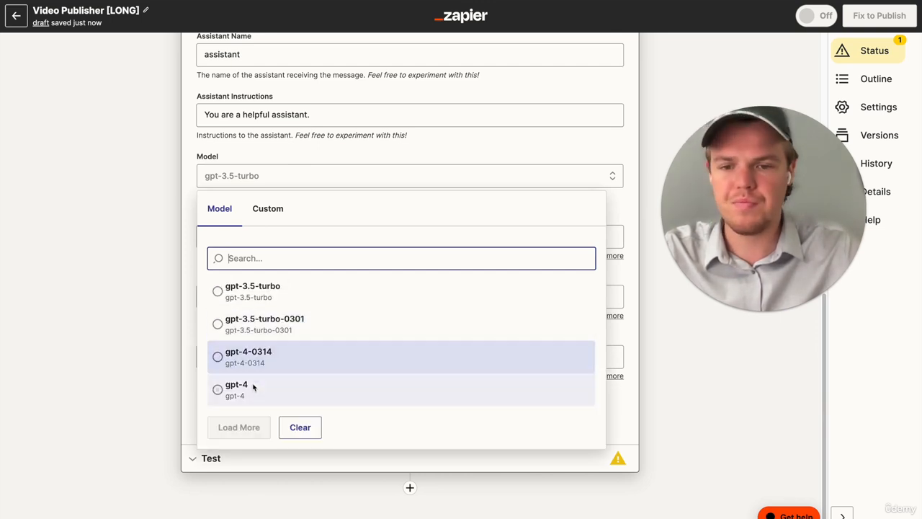
{"action": "left_click", "coordinate": [253, 384]}
{"action": "left_click", "coordinate": [246, 358]}
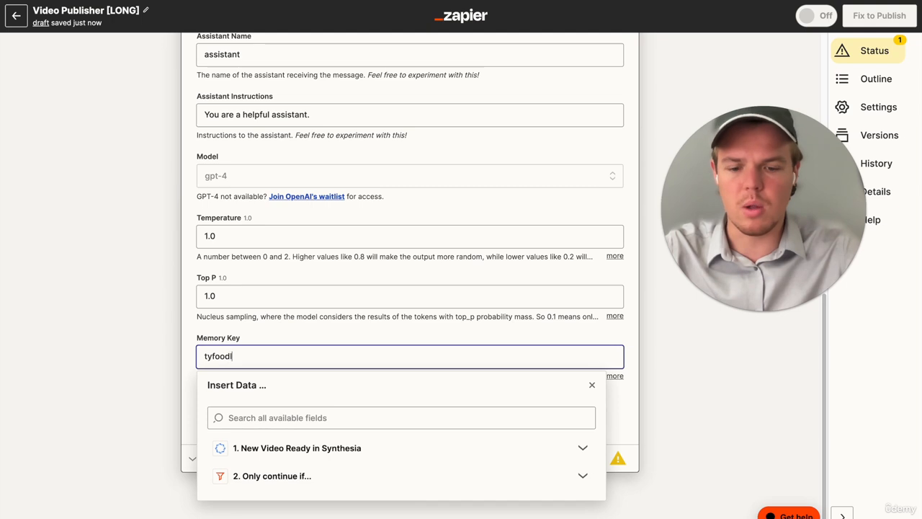
{"action": "left_click", "coordinate": [135, 340]}
Step: Continue to the ChatGPT action's test, run it and review the returned response content
{"action": "left_click", "coordinate": [321, 412]}
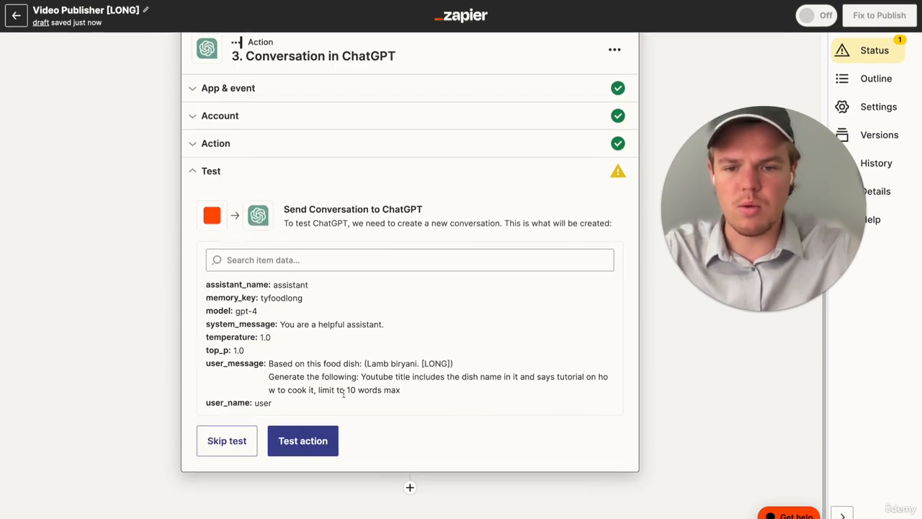
{"action": "left_click", "coordinate": [321, 436]}
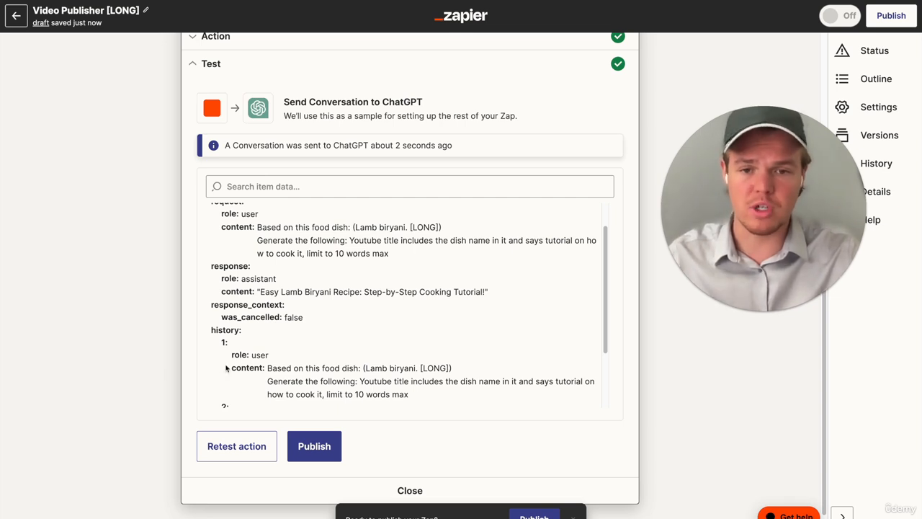
{"action": "scroll", "coordinate": [240, 353], "scroll_direction": "down", "scroll_amount": 2}
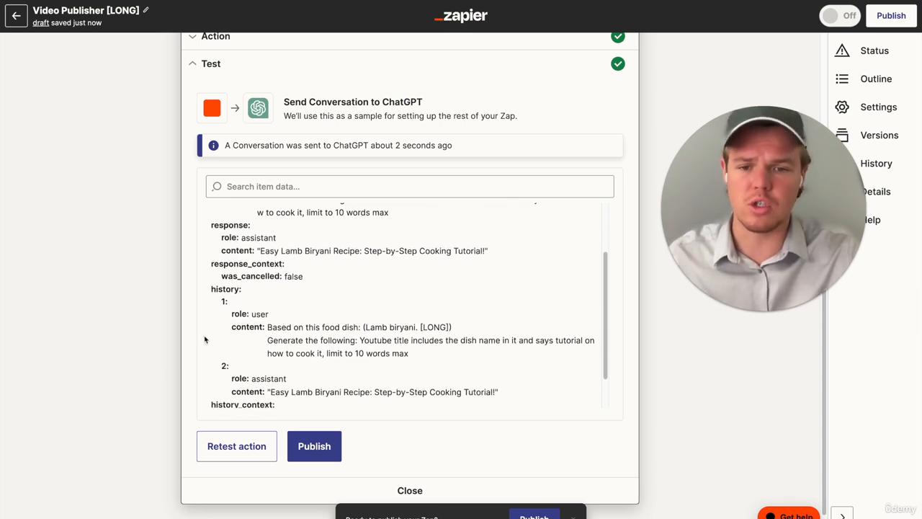
{"action": "scroll", "coordinate": [418, 431], "scroll_direction": "down", "scroll_amount": 1}
Step: Add Formatter by Zapier as the step 4 action, set its event to Text and continue to its action settings
{"action": "left_click", "coordinate": [410, 488]}
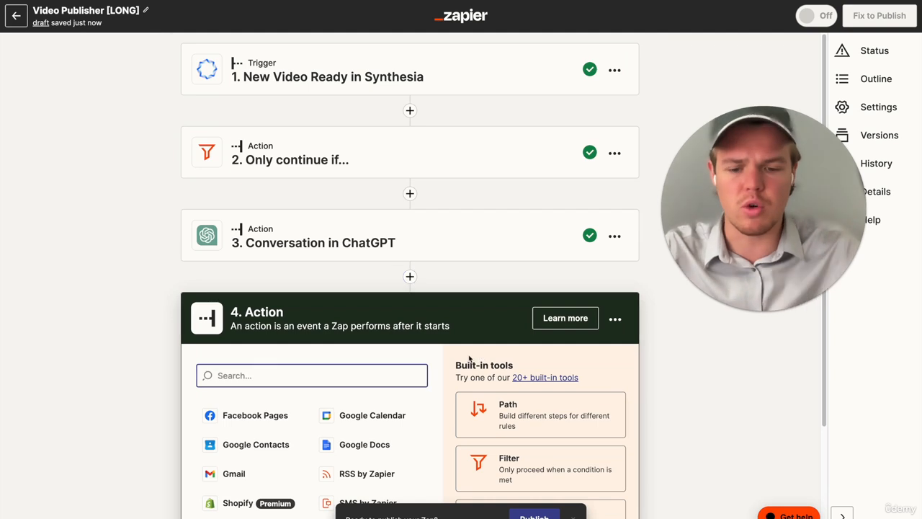
{"action": "type", "text": "form"}
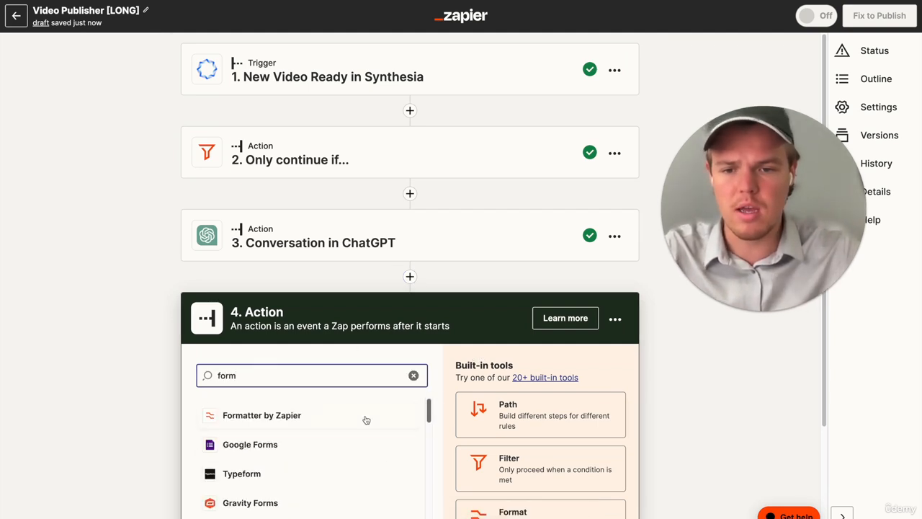
{"action": "left_click", "coordinate": [364, 416]}
{"action": "left_click", "coordinate": [345, 382]}
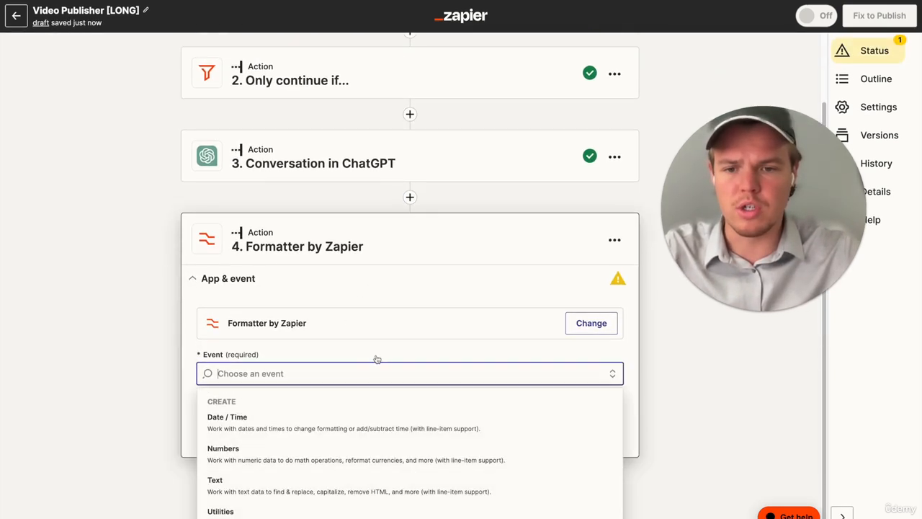
{"action": "left_click", "coordinate": [317, 473]}
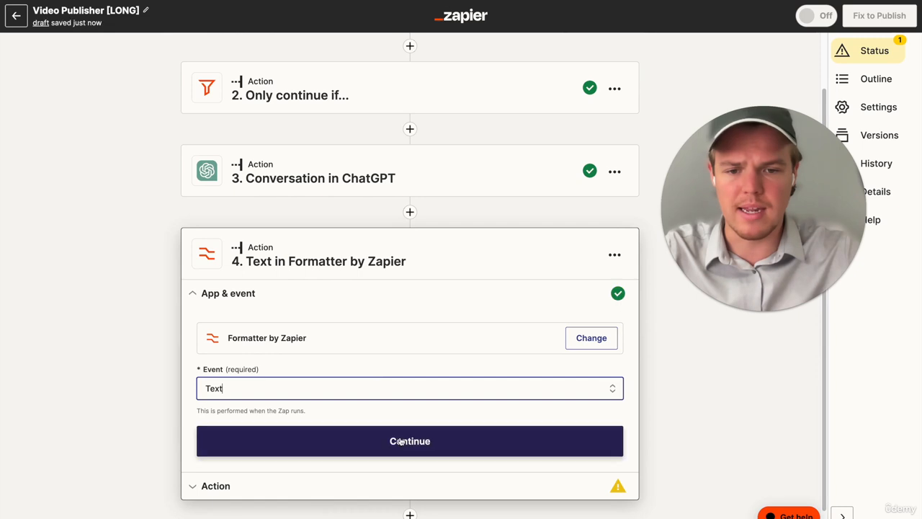
{"action": "left_click", "coordinate": [400, 437]}
Step: Set the Formatter's transform to Replace and use ChatGPT's Assistant Response Message as its input
{"action": "left_click", "coordinate": [336, 396]}
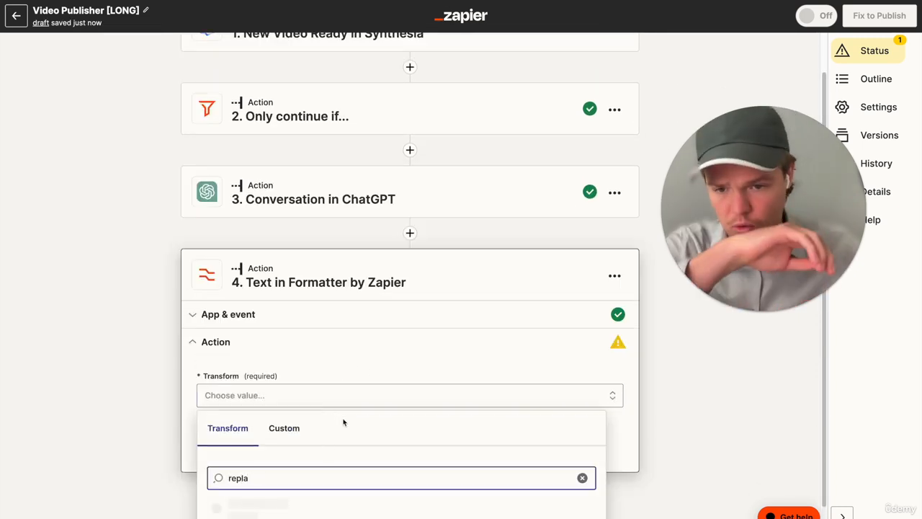
{"action": "scroll", "coordinate": [346, 425], "scroll_direction": "down", "scroll_amount": 1}
{"action": "left_click", "coordinate": [278, 324]}
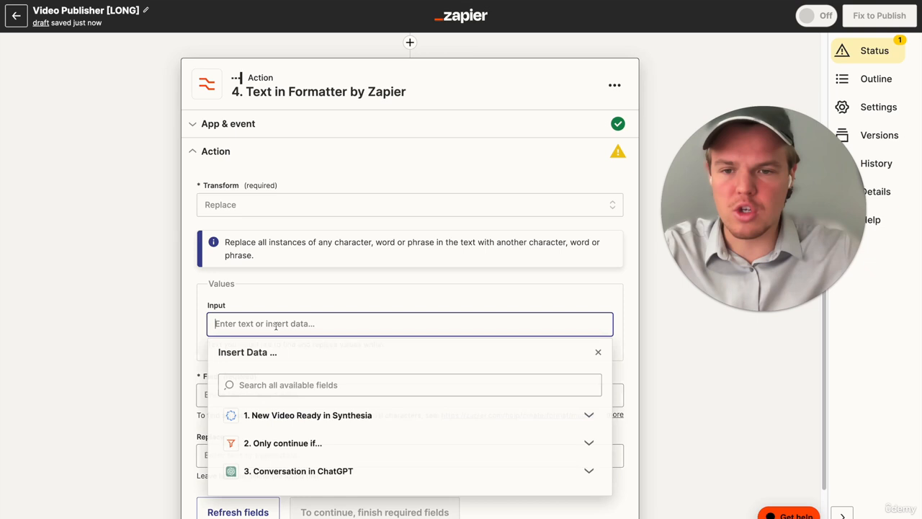
{"action": "scroll", "coordinate": [309, 409], "scroll_direction": "down", "scroll_amount": 2}
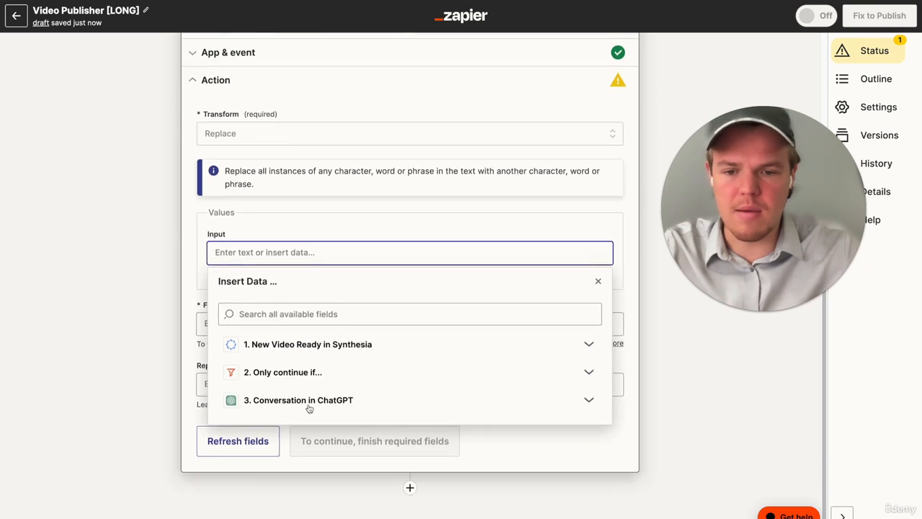
{"action": "left_click", "coordinate": [315, 410]}
{"action": "scroll", "coordinate": [325, 432], "scroll_direction": "down", "scroll_amount": 3}
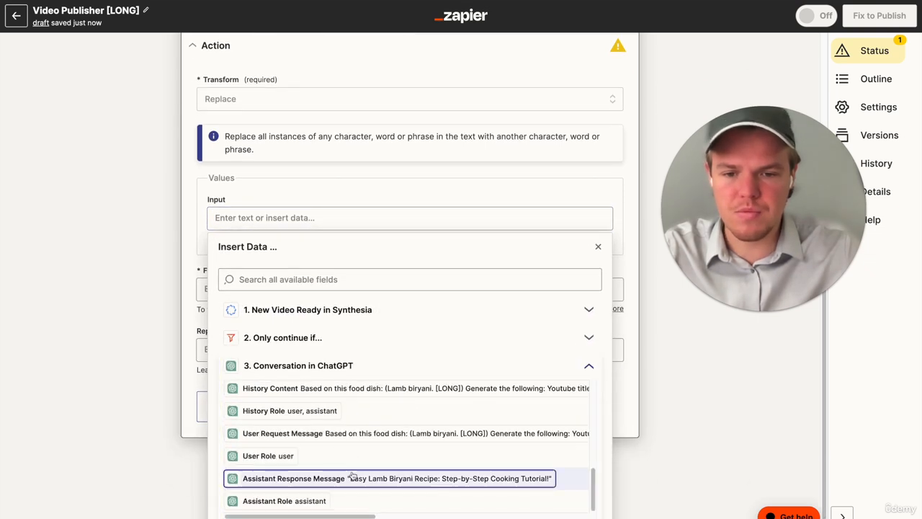
{"action": "left_click", "coordinate": [317, 477]}
Step: Set the Formatter's Find value to a double quotation mark, leave Replace empty and test the action
{"action": "left_click", "coordinate": [252, 321]}
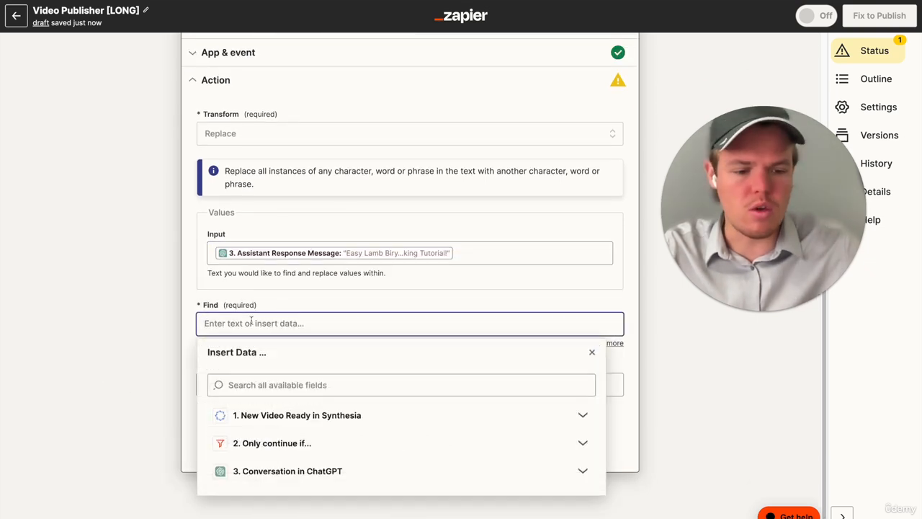
{"action": "left_click", "coordinate": [117, 322]}
{"action": "left_click", "coordinate": [321, 441]}
{"action": "left_click", "coordinate": [317, 442]}
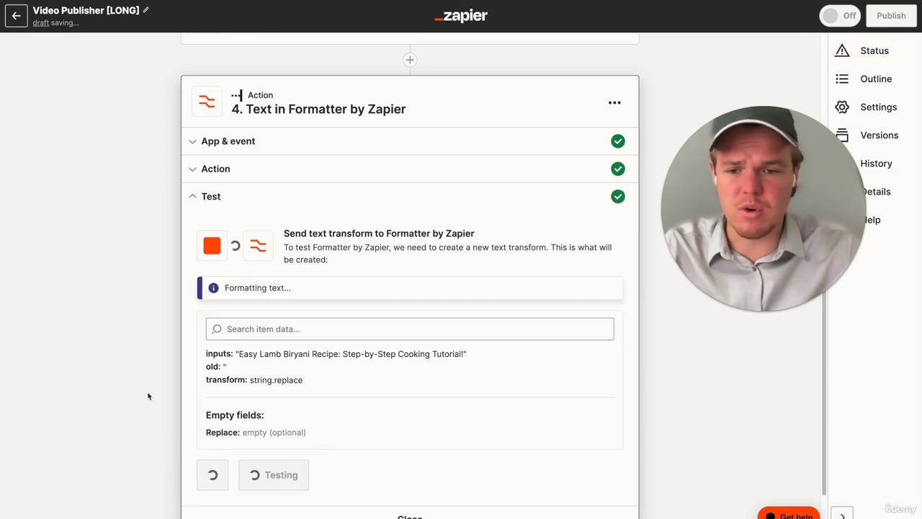
{"action": "scroll", "coordinate": [148, 396], "scroll_direction": "down", "scroll_amount": 2}
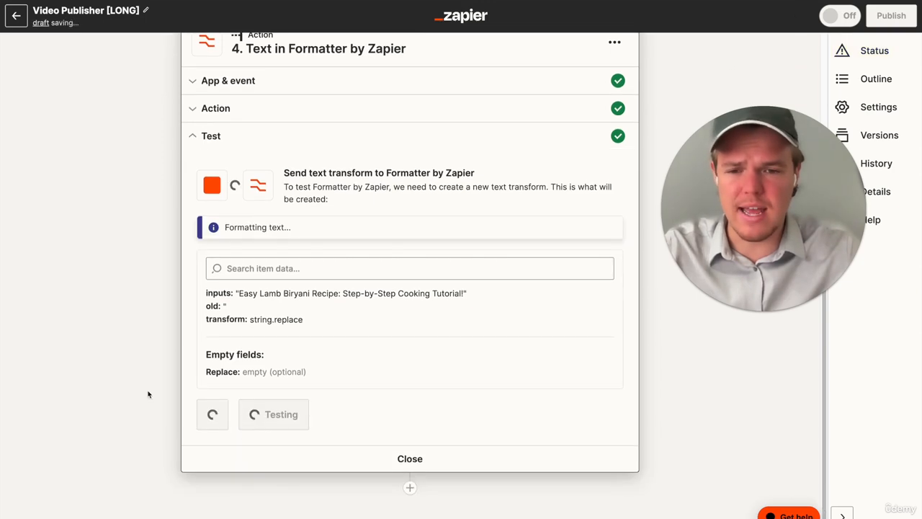
Step: Add Storage by Zapier as the step 5 action after the Formatter
{"action": "left_click", "coordinate": [410, 489]}
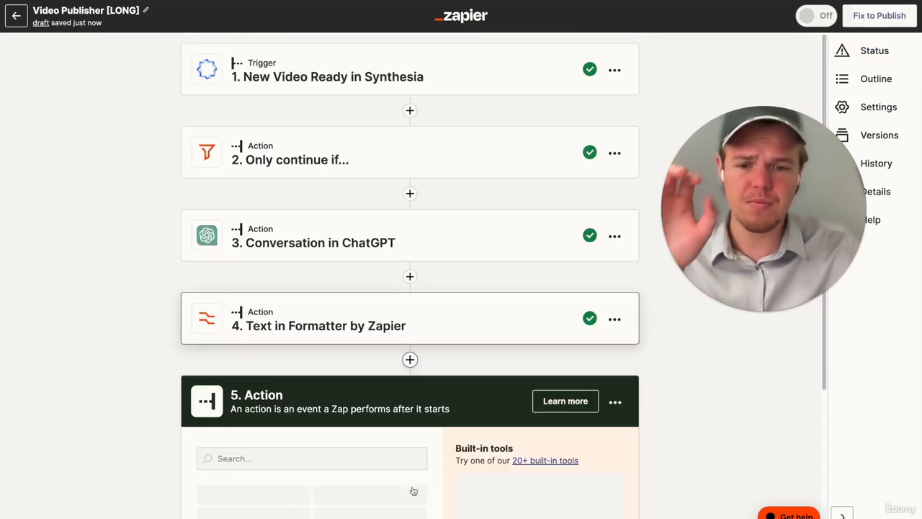
{"action": "type", "text": "stora"}
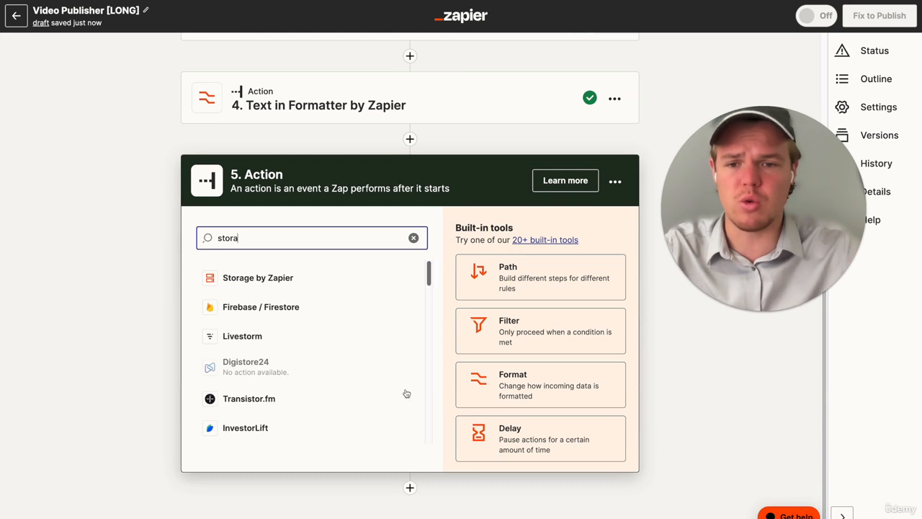
{"action": "left_click", "coordinate": [336, 286]}
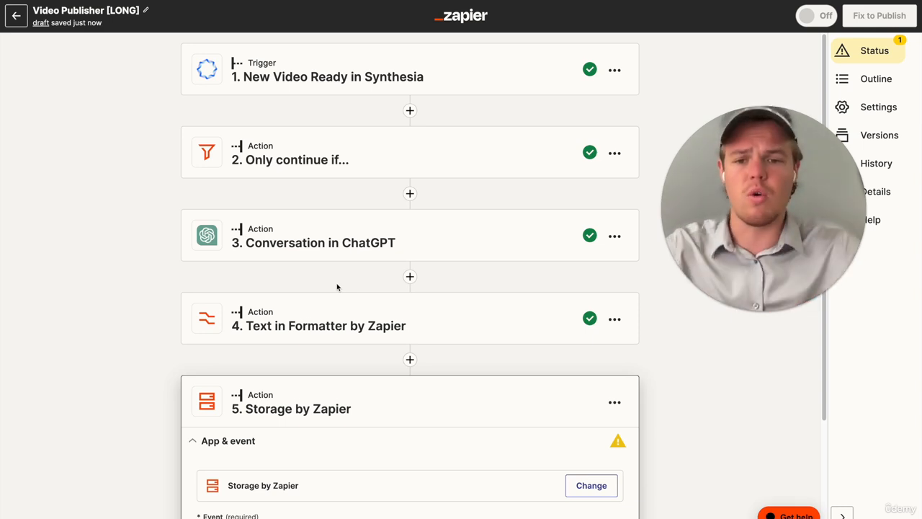
Step: Rename the Storage by Zapier step to "Youtube Title"
{"action": "scroll", "coordinate": [337, 287], "scroll_direction": "down", "scroll_amount": 2}
{"action": "left_click", "coordinate": [613, 258]}
{"action": "left_click", "coordinate": [582, 286]}
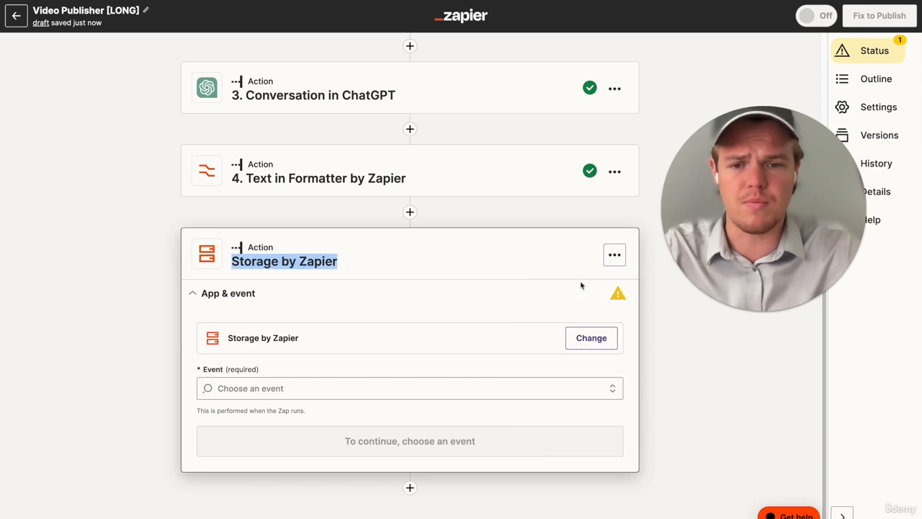
{"action": "type", "text": "Youtube Title"}
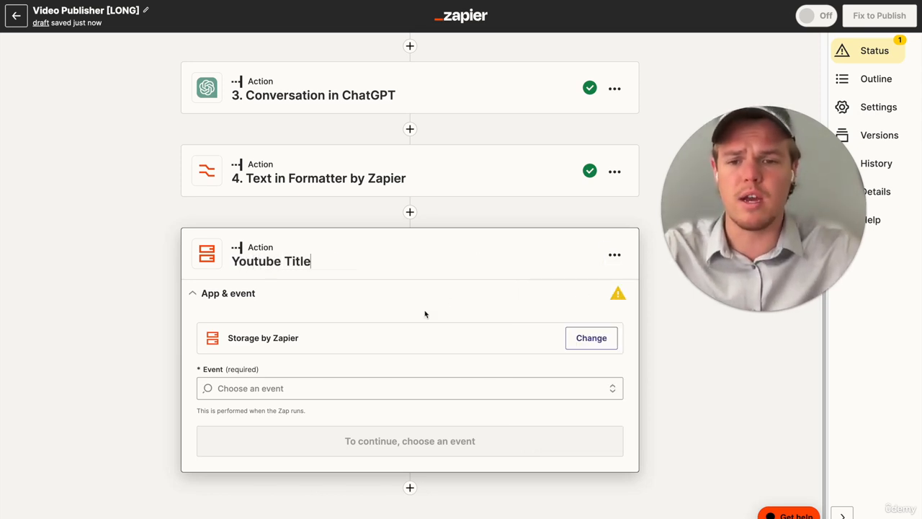
{"action": "key", "text": "Return"}
Step: Set the Youtube Title step's event to Set Value and continue past the account to its action settings
{"action": "left_click", "coordinate": [302, 387]}
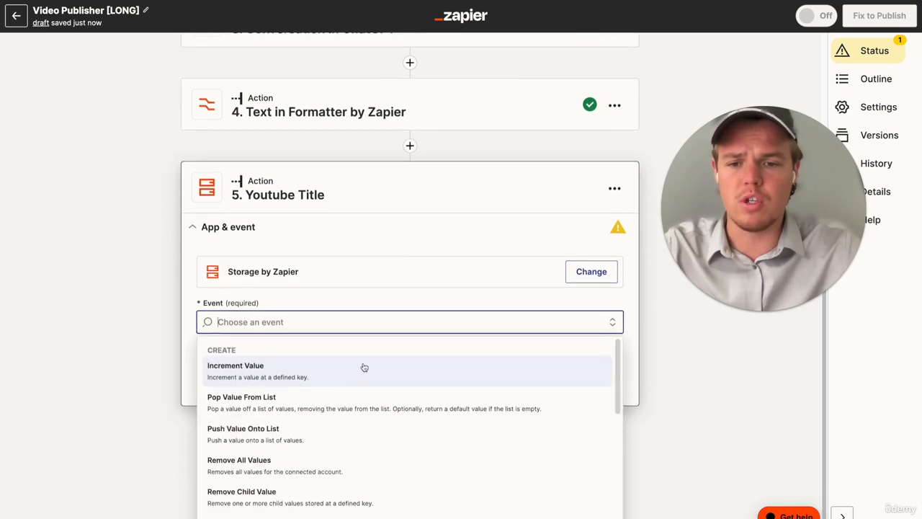
{"action": "scroll", "coordinate": [356, 410], "scroll_direction": "down", "scroll_amount": 5}
{"action": "left_click", "coordinate": [348, 423]}
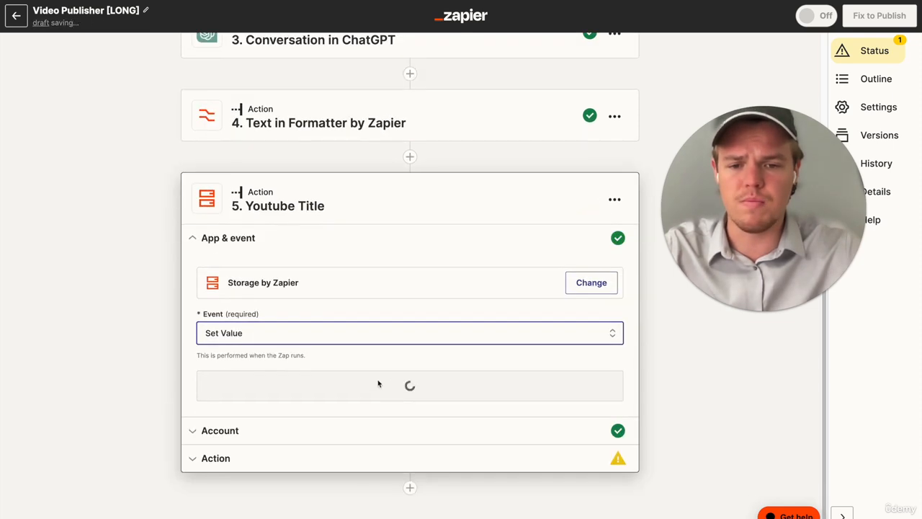
{"action": "left_click", "coordinate": [367, 393]}
{"action": "left_click", "coordinate": [229, 413]}
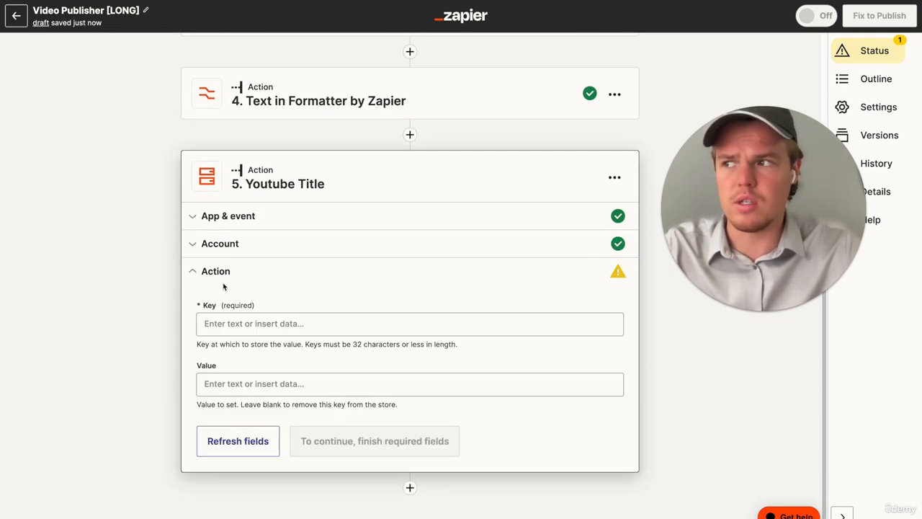
Step: Set the Youtube Title step's key to utubefoodtitle and its value to the step 4 Formatter Output, and test the action
{"action": "left_click", "coordinate": [284, 326]}
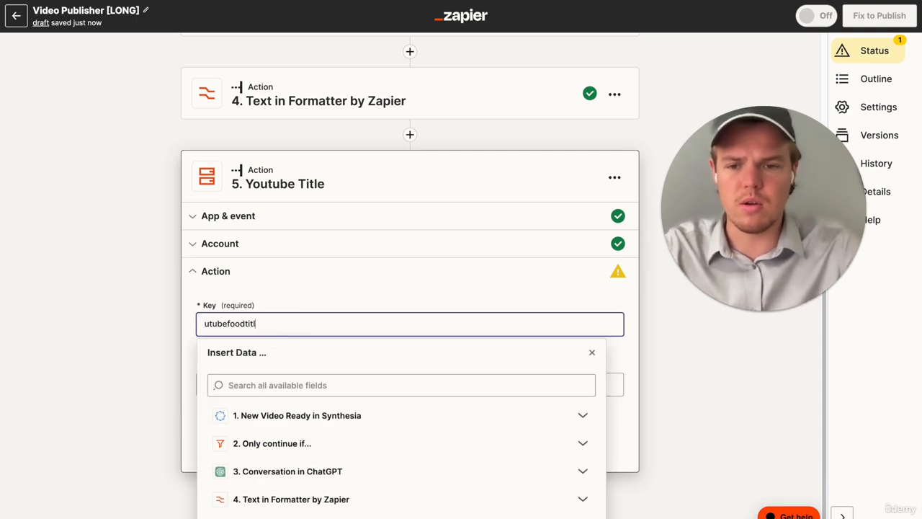
{"action": "left_click", "coordinate": [149, 304]}
{"action": "left_click", "coordinate": [279, 387]}
{"action": "scroll", "coordinate": [315, 341], "scroll_direction": "down", "scroll_amount": 1}
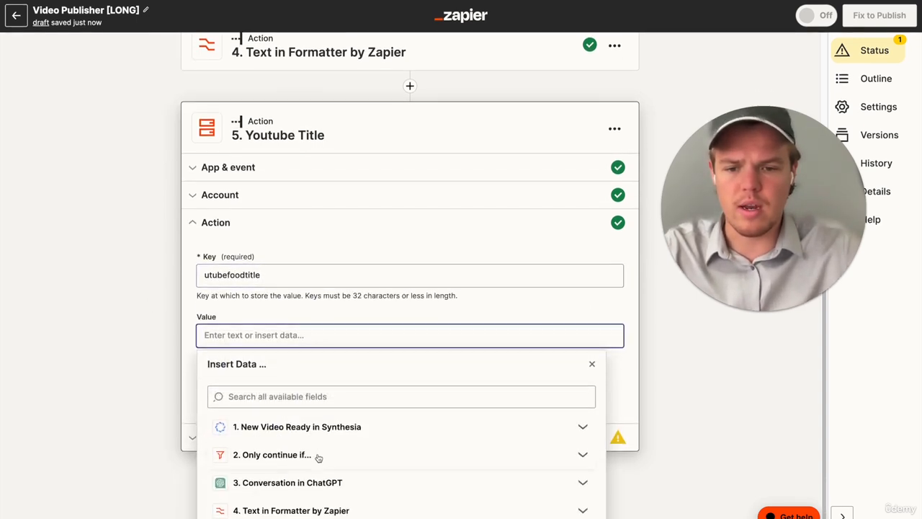
{"action": "left_click", "coordinate": [301, 512]}
{"action": "left_click", "coordinate": [322, 455]}
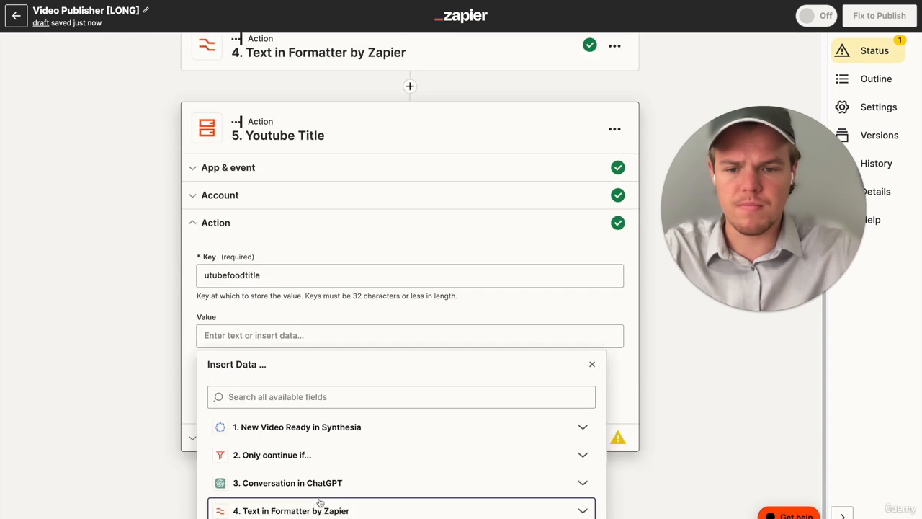
{"action": "left_click", "coordinate": [295, 507]}
{"action": "left_click", "coordinate": [320, 504]}
{"action": "left_click", "coordinate": [107, 399]}
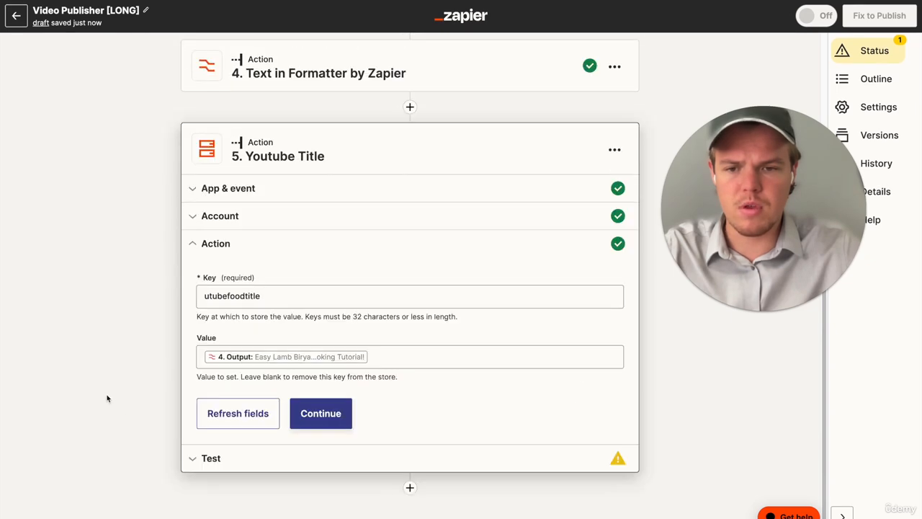
{"action": "left_click", "coordinate": [323, 414]}
{"action": "left_click", "coordinate": [323, 442]}
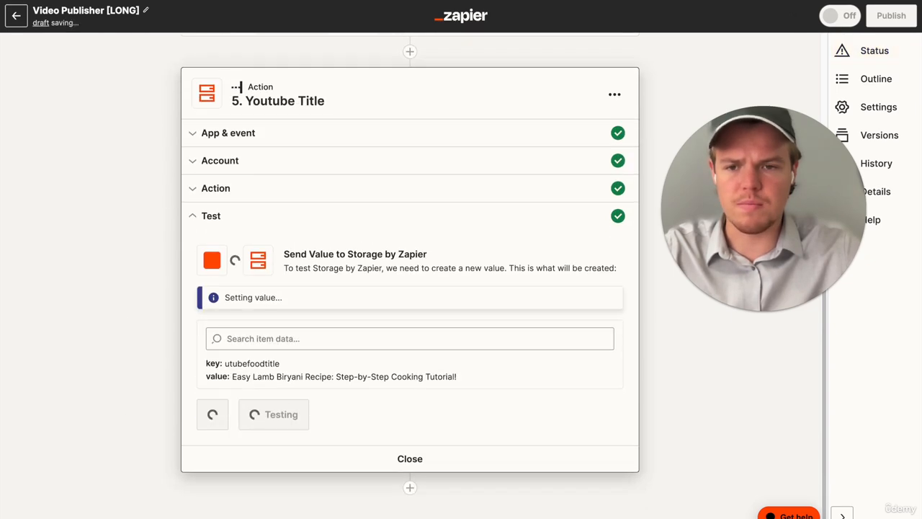
Step: Add ChatGPT as the step 6 action with the Conversation event and continue past the account to its action settings
{"action": "left_click", "coordinate": [410, 488]}
{"action": "type", "text": "chatgpt"}
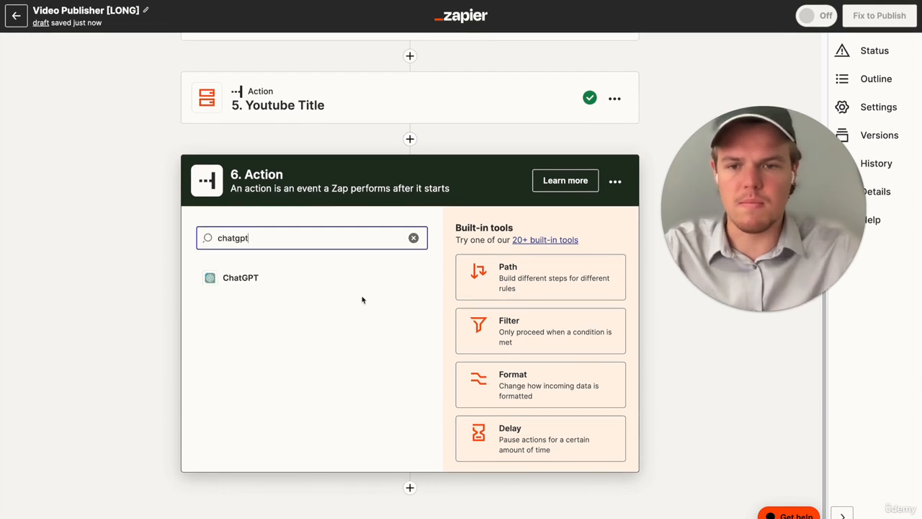
{"action": "left_click", "coordinate": [245, 279]}
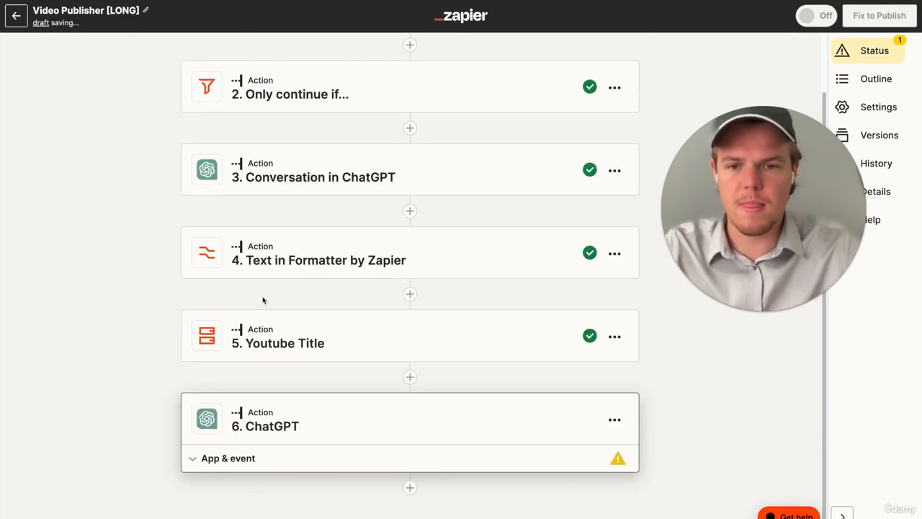
{"action": "left_click", "coordinate": [279, 387]}
{"action": "left_click", "coordinate": [266, 436]}
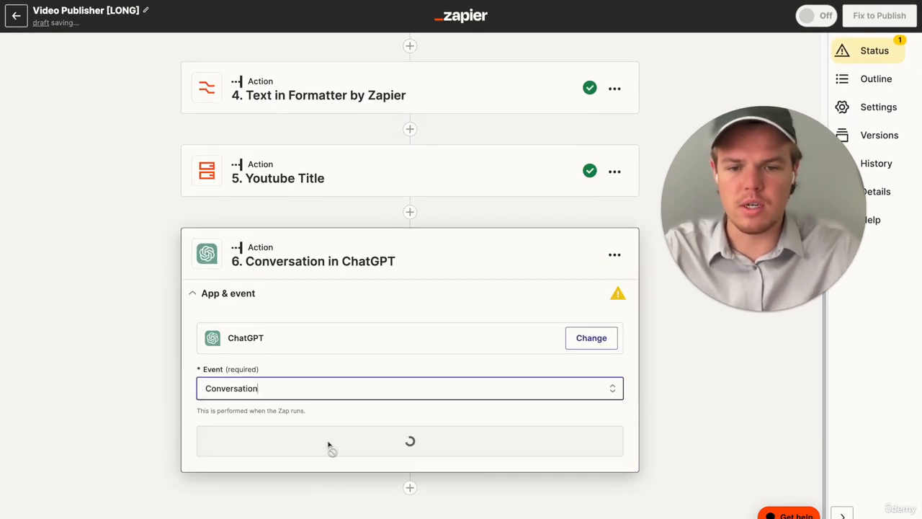
{"action": "left_click", "coordinate": [351, 441]}
{"action": "left_click", "coordinate": [243, 448]}
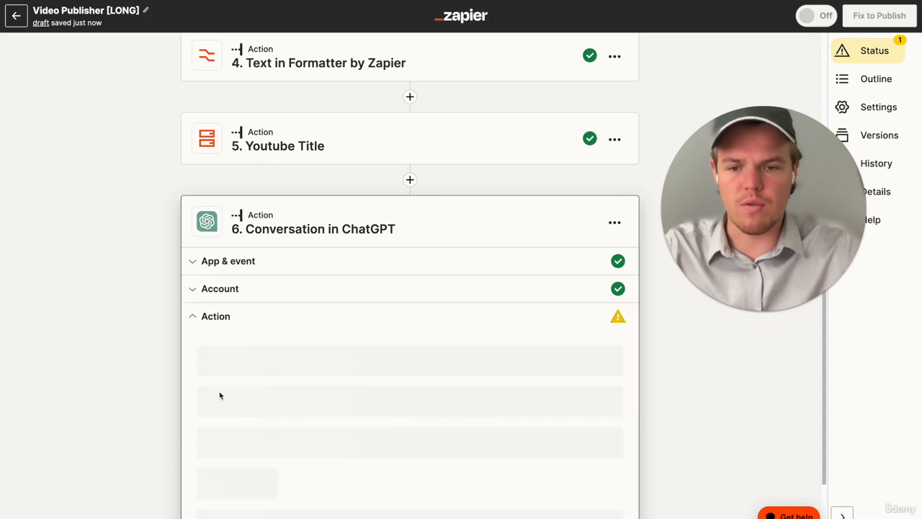
Step: Write the User Message requesting a Youtube description with the dish name and "tutorial on cooking this food", max of 3 sentences, from the step 4 Output title
{"action": "scroll", "coordinate": [240, 339], "scroll_direction": "down", "scroll_amount": 1}
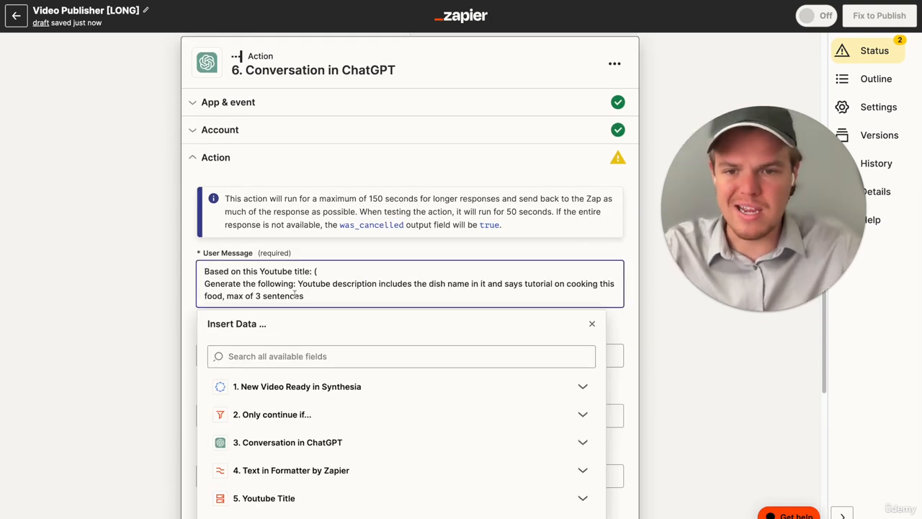
{"action": "scroll", "coordinate": [310, 404], "scroll_direction": "down", "scroll_amount": 2}
{"action": "left_click", "coordinate": [328, 384]}
{"action": "scroll", "coordinate": [338, 374], "scroll_direction": "down", "scroll_amount": 3}
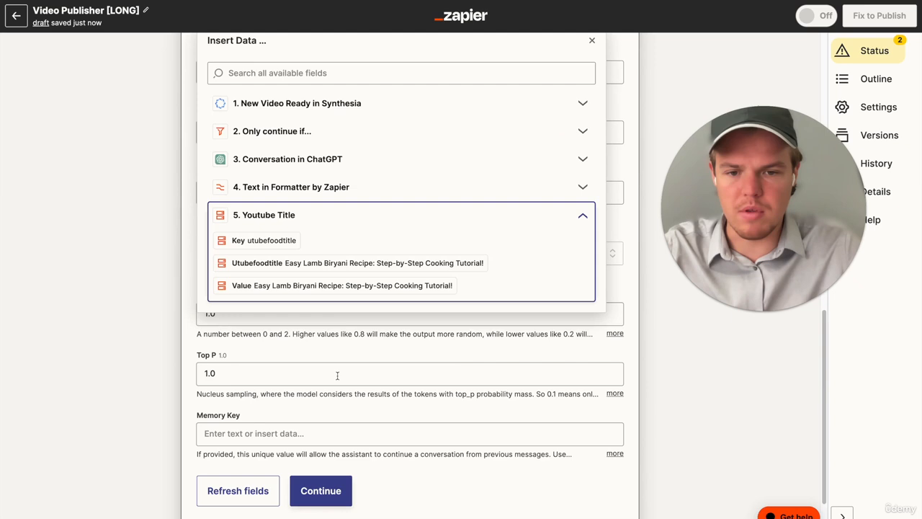
{"action": "left_click", "coordinate": [339, 192]}
{"action": "left_click", "coordinate": [340, 235]}
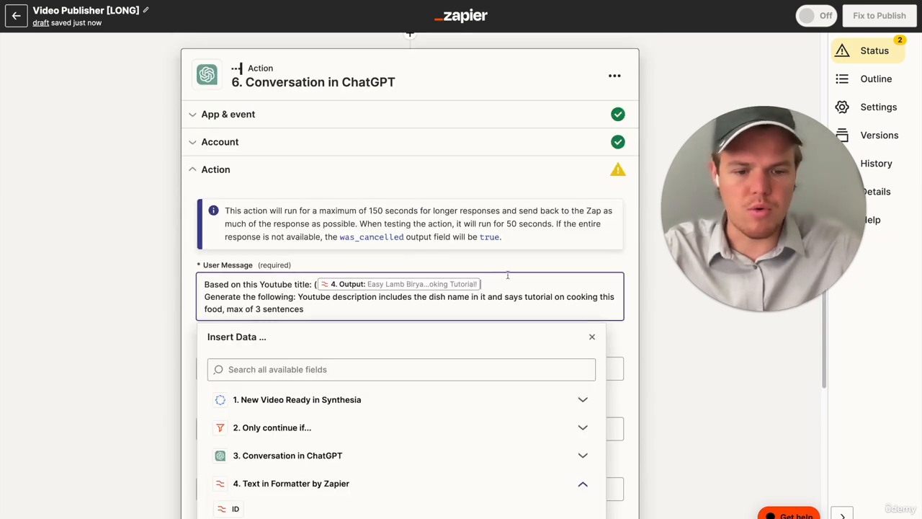
{"action": "left_click", "coordinate": [181, 320]}
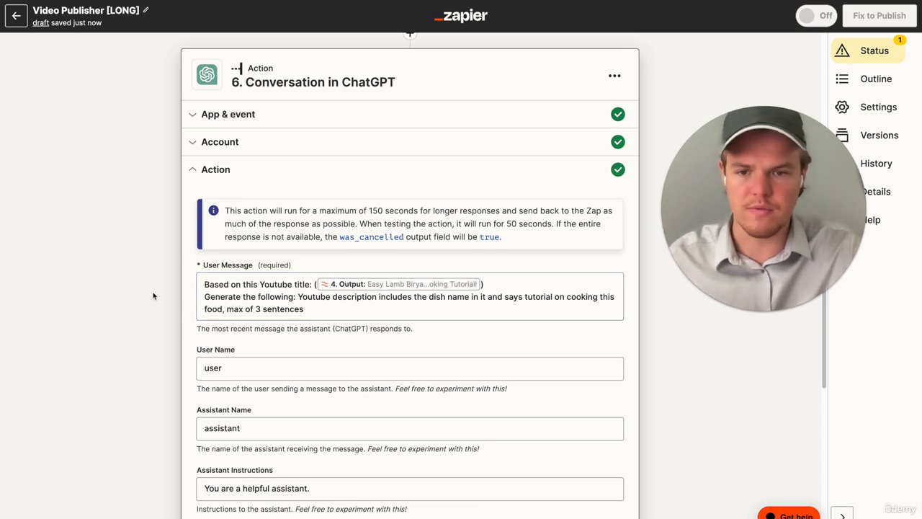
Step: Set the model of the step 6 ChatGPT conversation to gpt-4
{"action": "scroll", "coordinate": [153, 295], "scroll_direction": "down", "scroll_amount": 4}
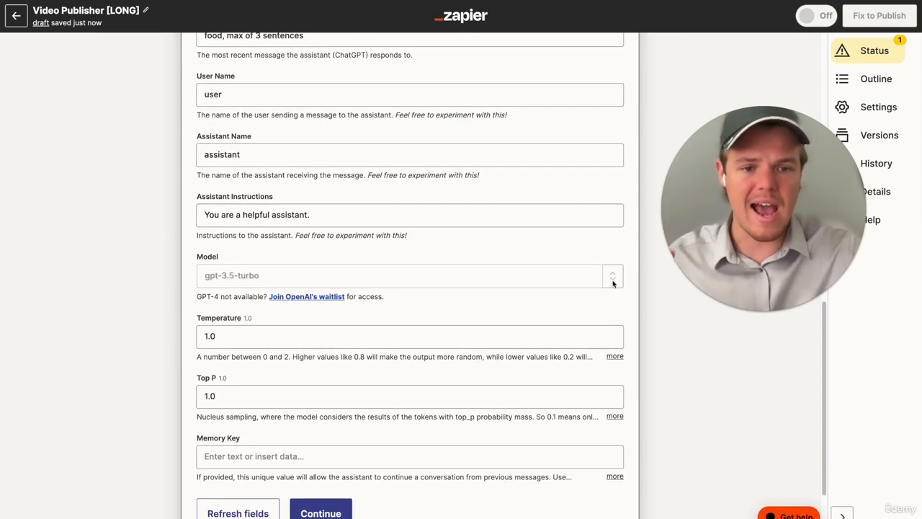
{"action": "left_click", "coordinate": [613, 281]}
{"action": "left_click", "coordinate": [217, 309]}
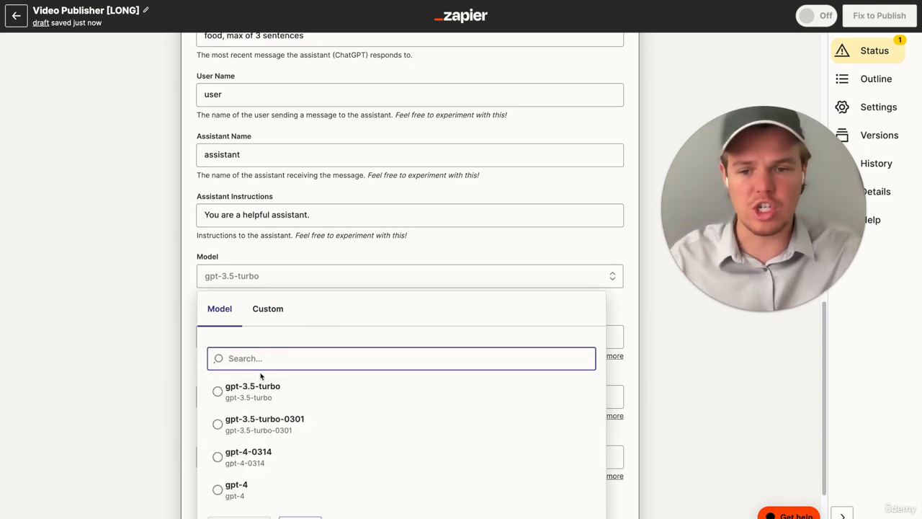
{"action": "left_click", "coordinate": [264, 489]}
Step: Set the step 6 conversation's Memory Key to fooddescrip and test the action
{"action": "scroll", "coordinate": [174, 303], "scroll_direction": "down", "scroll_amount": 2}
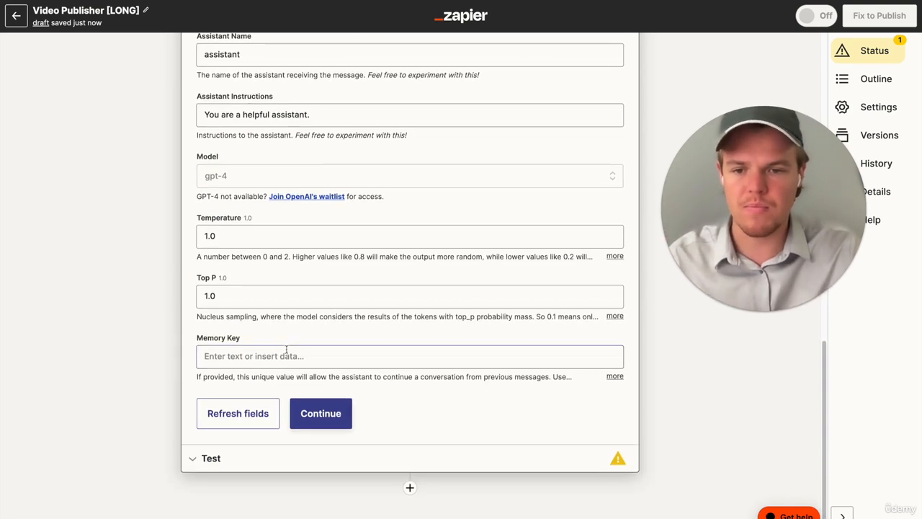
{"action": "left_click", "coordinate": [286, 354]}
{"action": "type", "text": "fooddes"}
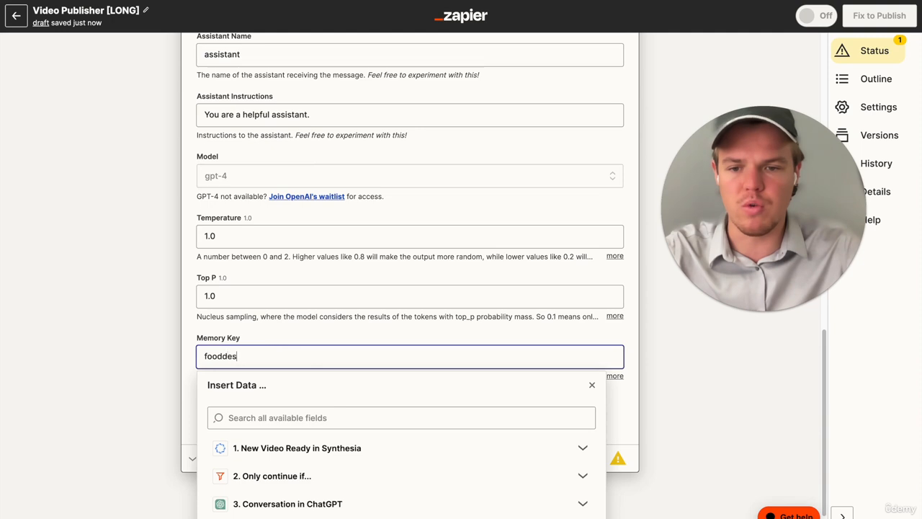
{"action": "type", "text": "cru"}
{"action": "key", "text": "BackSpace"}
{"action": "type", "text": "p"}
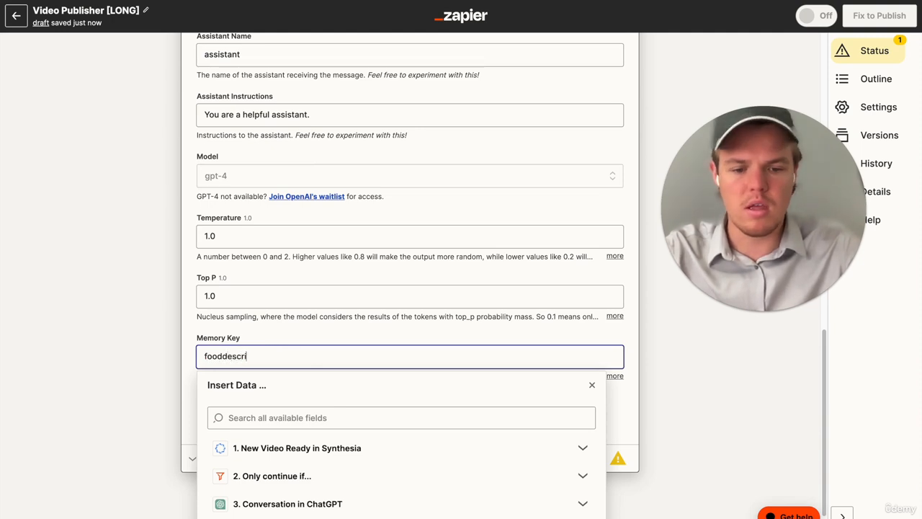
{"action": "type", "text": "p"}
{"action": "left_click", "coordinate": [165, 259]}
{"action": "left_click", "coordinate": [345, 424]}
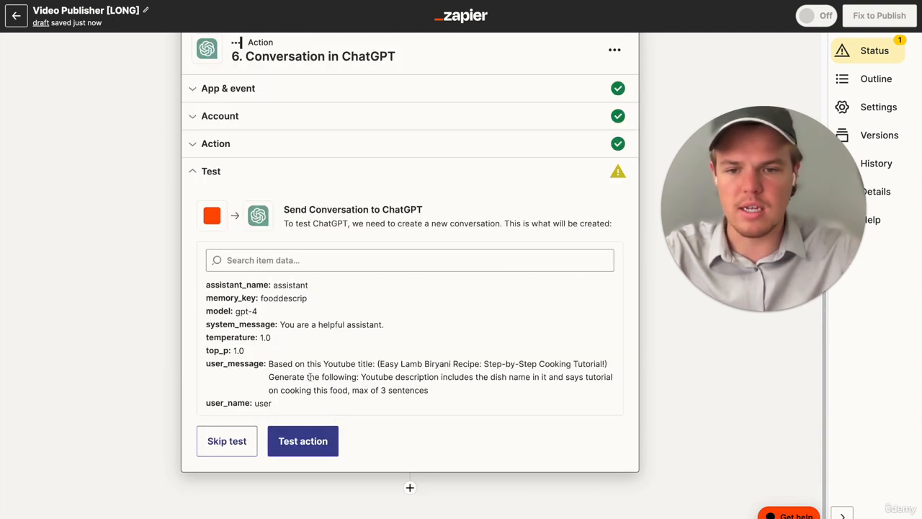
{"action": "left_click", "coordinate": [303, 439]}
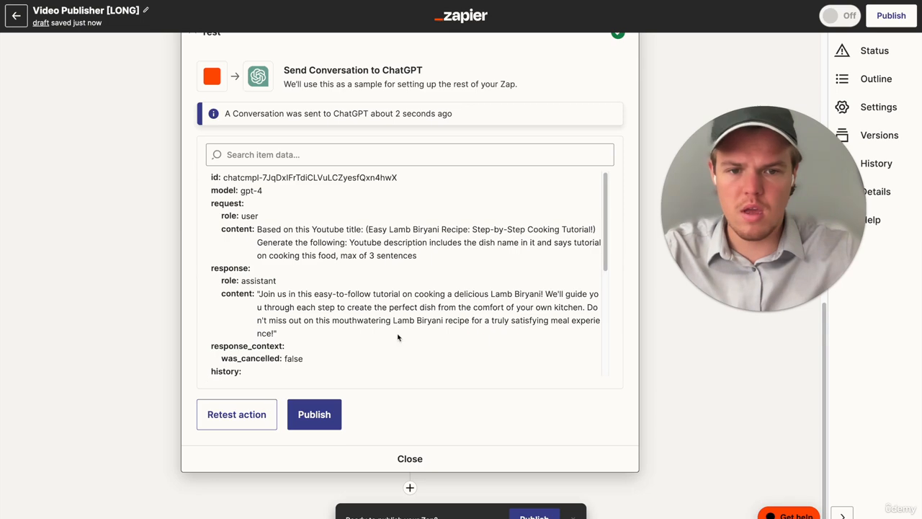
Step: Duplicate the step 4 Formatter and move the copy to the end of the Zap, after the step 6 ChatGPT conversation
{"action": "scroll", "coordinate": [377, 330], "scroll_direction": "up", "scroll_amount": 8}
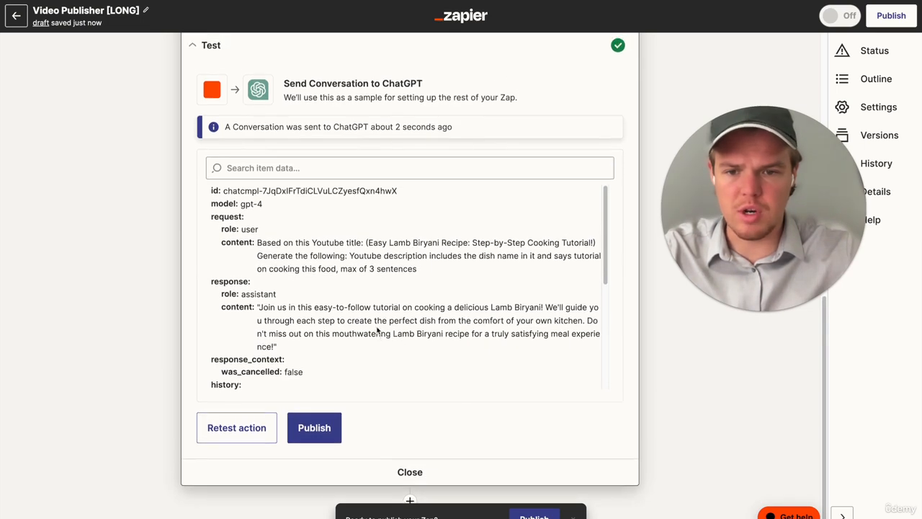
{"action": "left_click", "coordinate": [615, 186]}
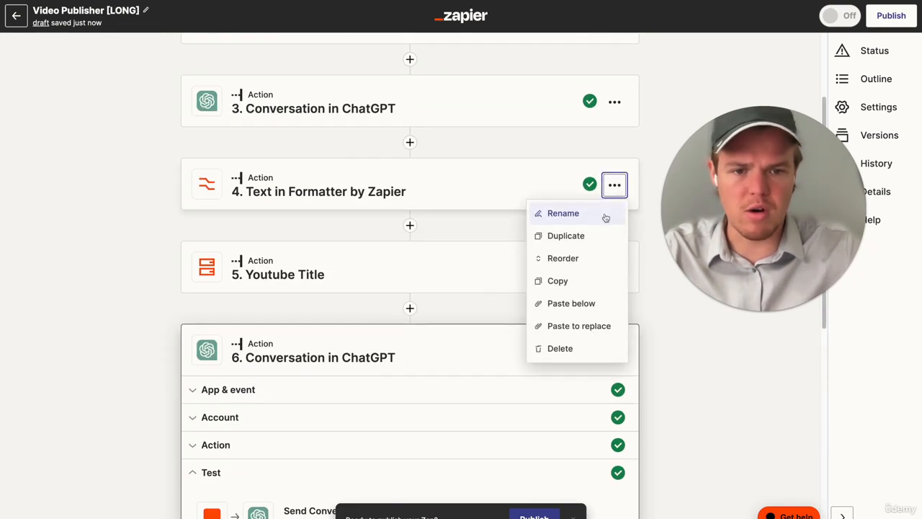
{"action": "left_click", "coordinate": [596, 239]}
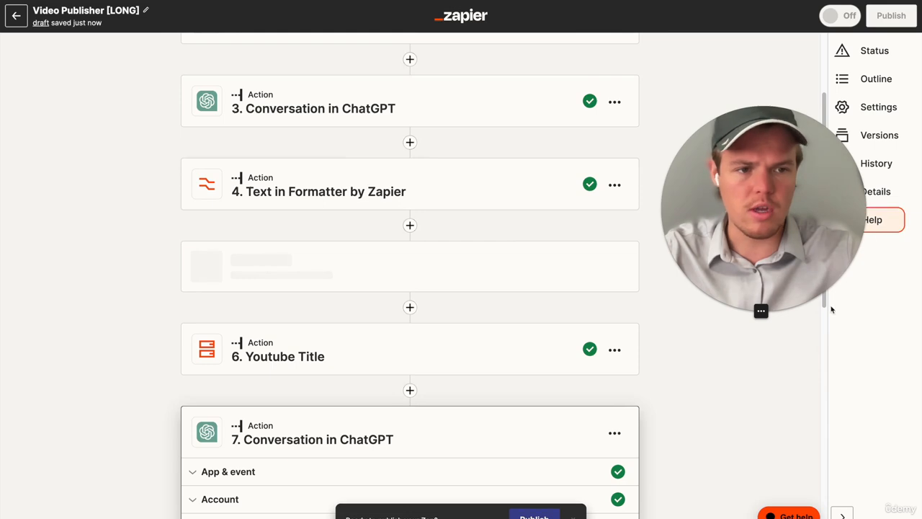
{"action": "left_click", "coordinate": [888, 78]}
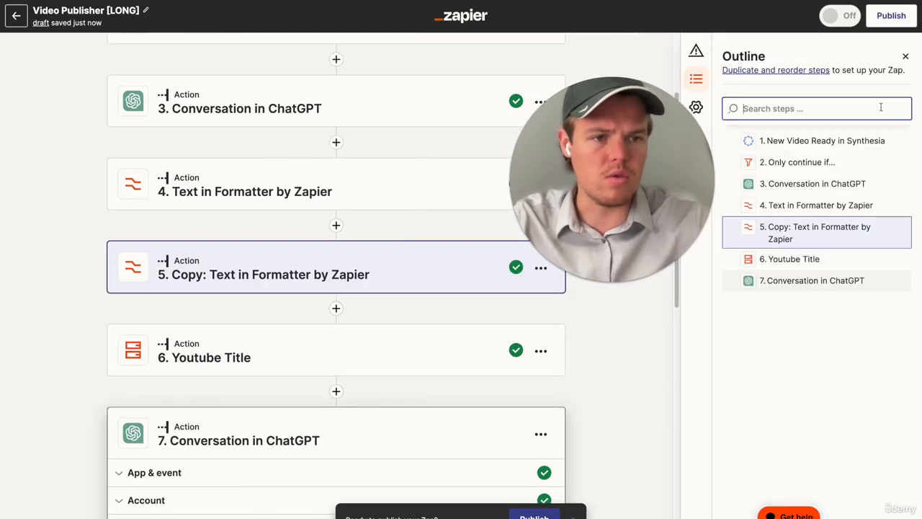
{"action": "left_click_drag", "start_coordinate": [735, 234], "coordinate": [734, 284]}
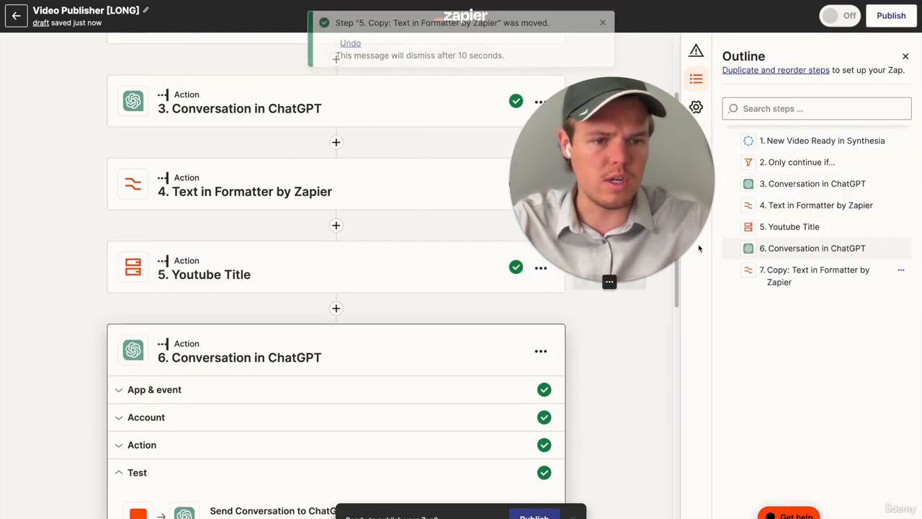
Step: Replace the copied Formatter's Input with the Assistant Response Message from the step 6 ChatGPT conversation
{"action": "scroll", "coordinate": [304, 455], "scroll_direction": "down", "scroll_amount": 6}
{"action": "scroll", "coordinate": [303, 454], "scroll_direction": "down", "scroll_amount": 1}
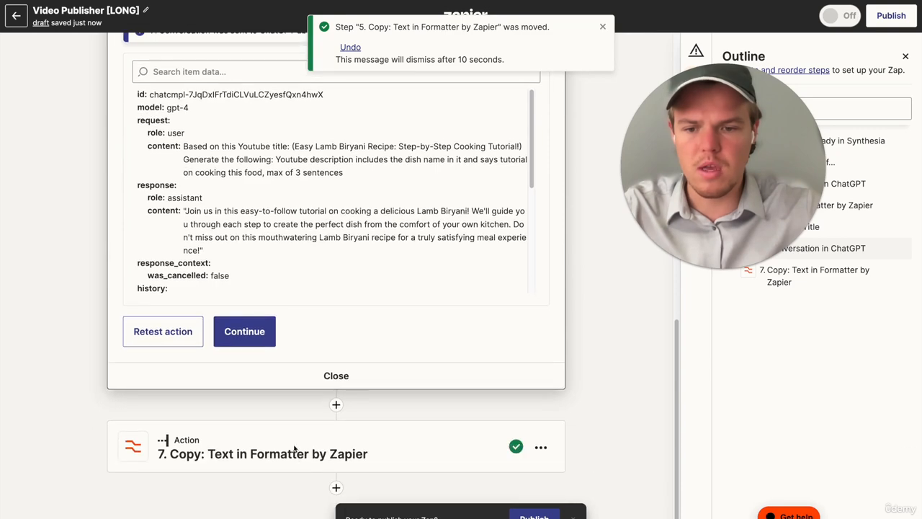
{"action": "left_click", "coordinate": [290, 454]}
{"action": "left_click", "coordinate": [273, 412]}
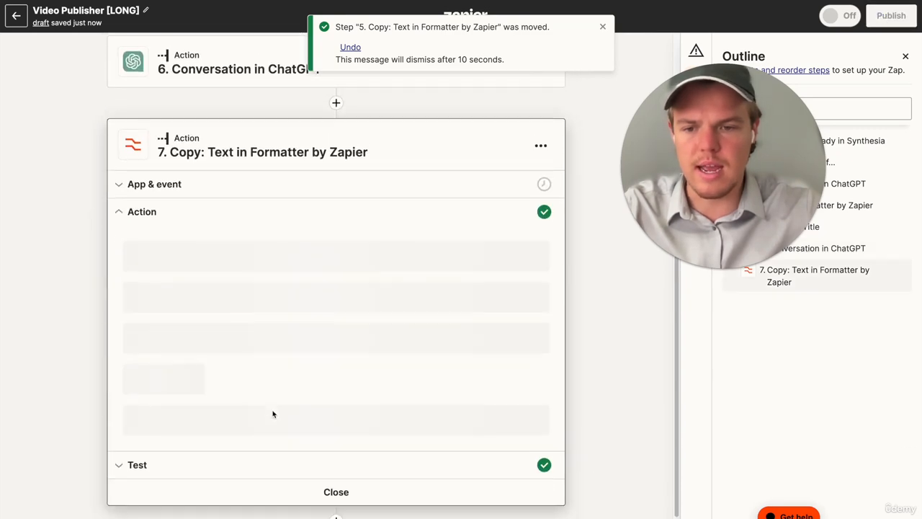
{"action": "left_click", "coordinate": [401, 249]}
{"action": "key", "text": "BackSpace"}
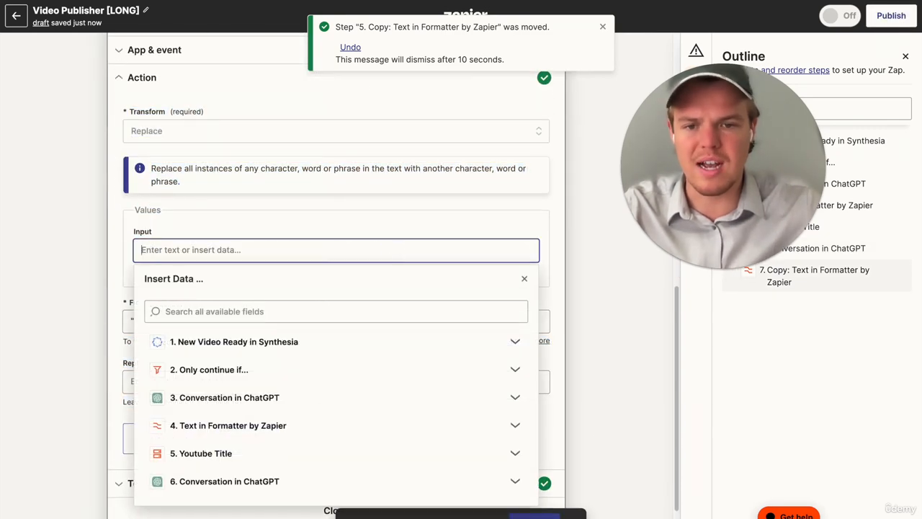
{"action": "scroll", "coordinate": [308, 415], "scroll_direction": "down", "scroll_amount": 1}
{"action": "left_click", "coordinate": [294, 431]}
{"action": "scroll", "coordinate": [293, 432], "scroll_direction": "down", "scroll_amount": 4}
{"action": "scroll", "coordinate": [294, 432], "scroll_direction": "down", "scroll_amount": 3}
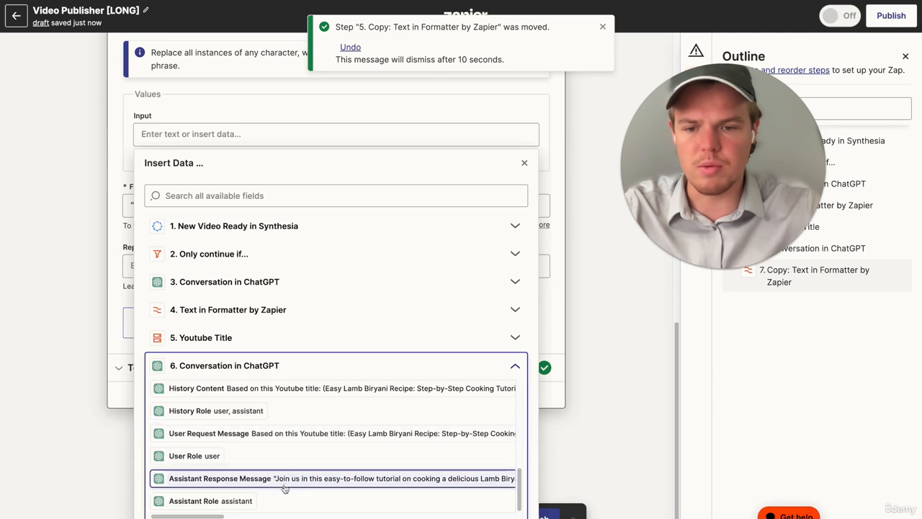
{"action": "left_click", "coordinate": [281, 476]}
Step: Continue past the copied Formatter's action settings and retest the action
{"action": "left_click", "coordinate": [252, 392]}
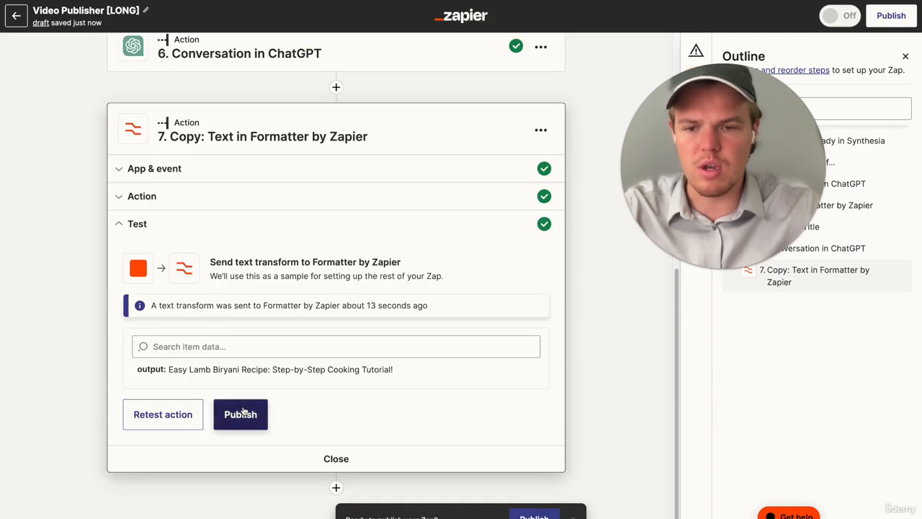
{"action": "left_click", "coordinate": [136, 415]}
{"action": "scroll", "coordinate": [572, 320], "scroll_direction": "down", "scroll_amount": 2}
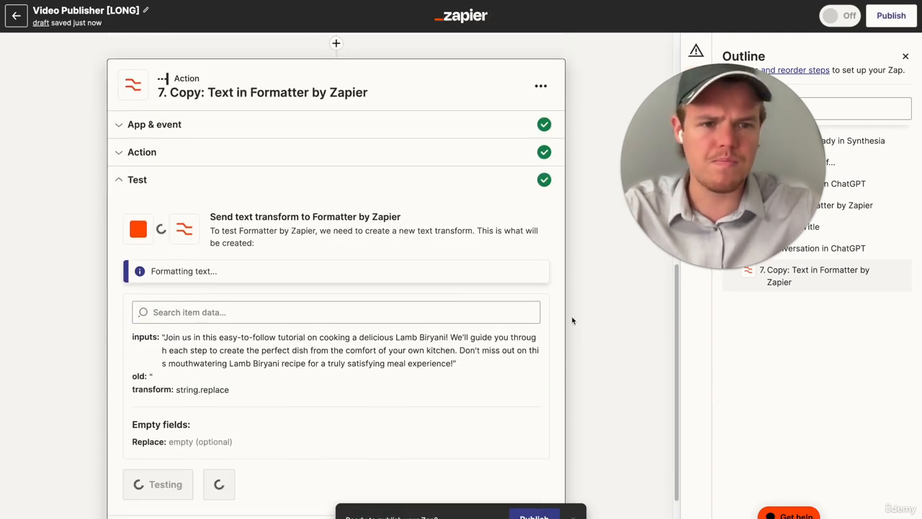
Step: Add a YouTube action with the Upload Video event at the end of the Zap, after step 7
{"action": "left_click", "coordinate": [906, 59]}
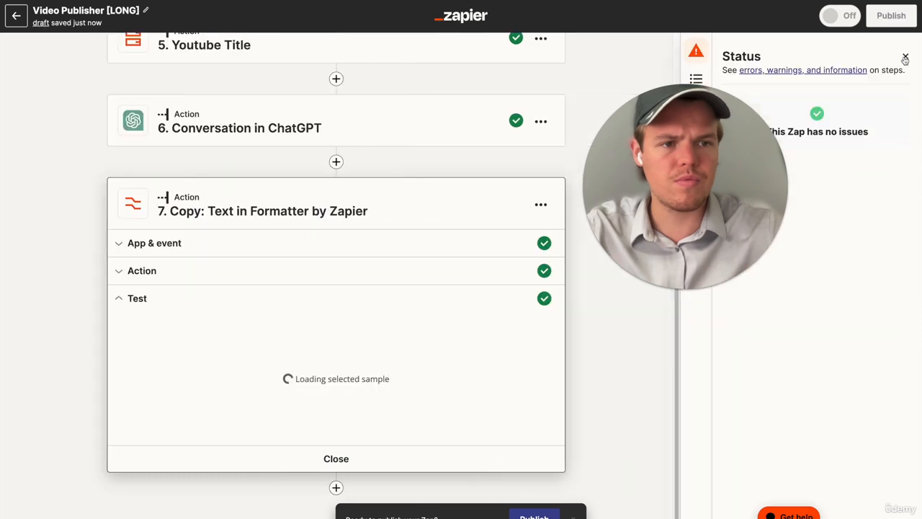
{"action": "left_click", "coordinate": [336, 487]}
{"action": "type", "text": "youtu"}
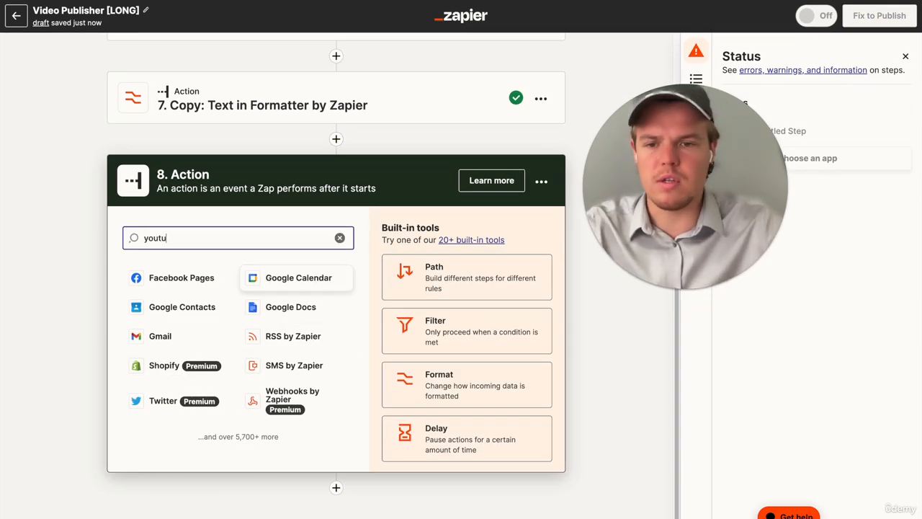
{"action": "left_click", "coordinate": [249, 281]}
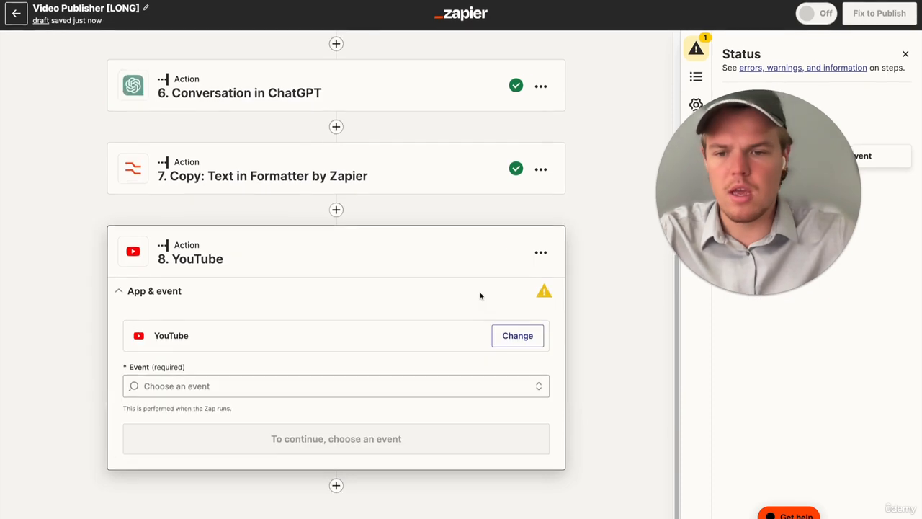
{"action": "left_click", "coordinate": [343, 392]}
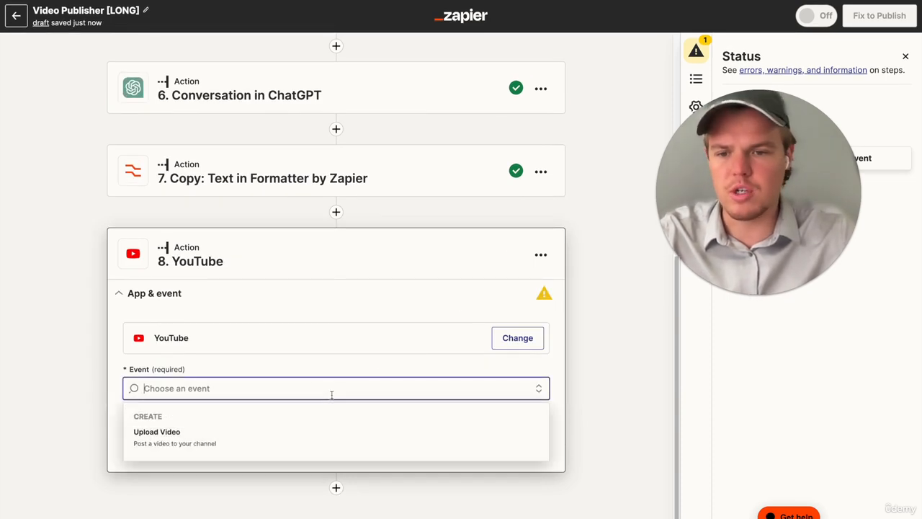
{"action": "left_click", "coordinate": [302, 435]}
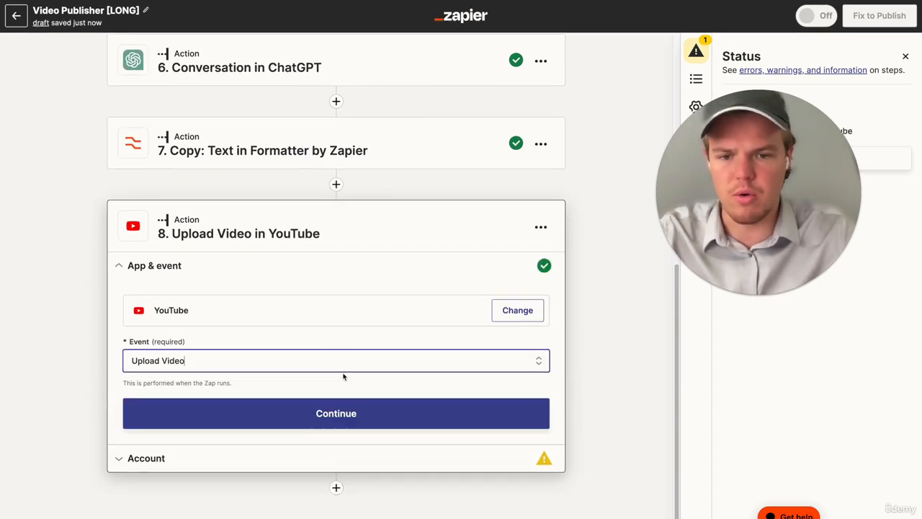
{"action": "left_click", "coordinate": [336, 411]}
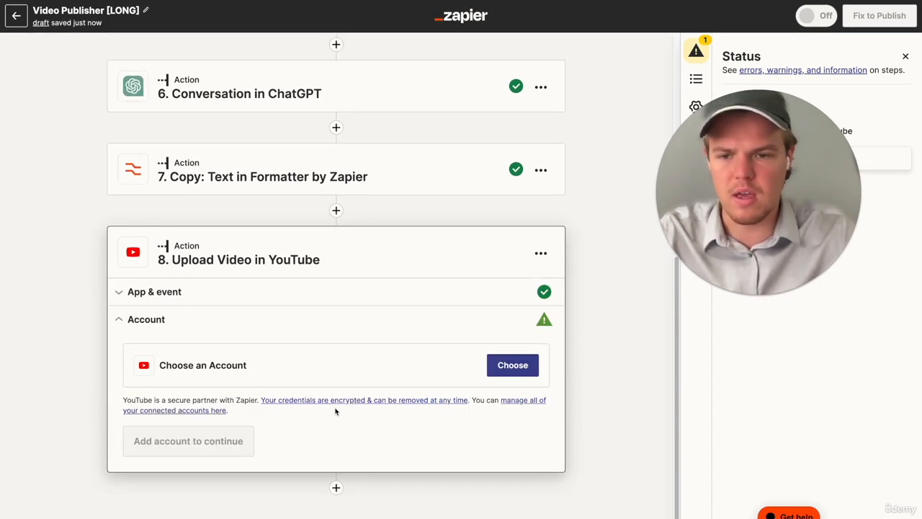
Step: Connect the English Youtube account to the Upload Video step and continue to its action settings
{"action": "left_click", "coordinate": [513, 364]}
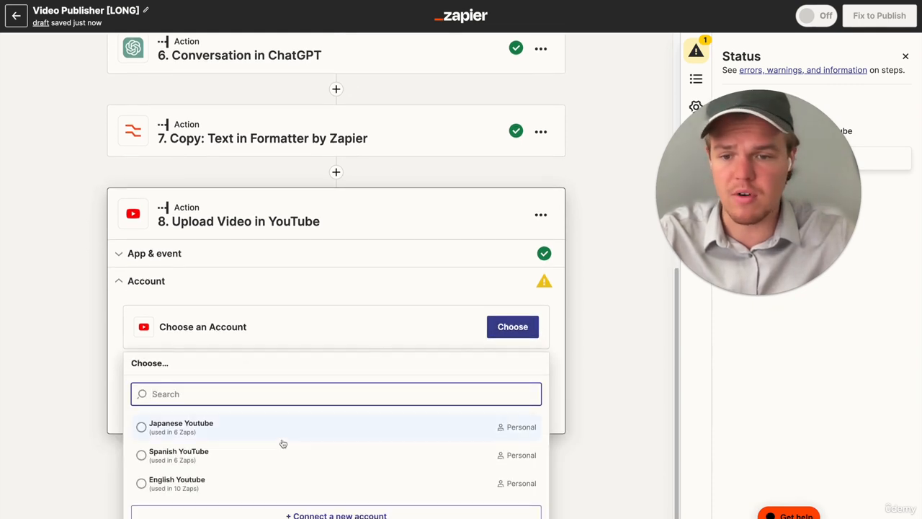
{"action": "left_click", "coordinate": [239, 481]}
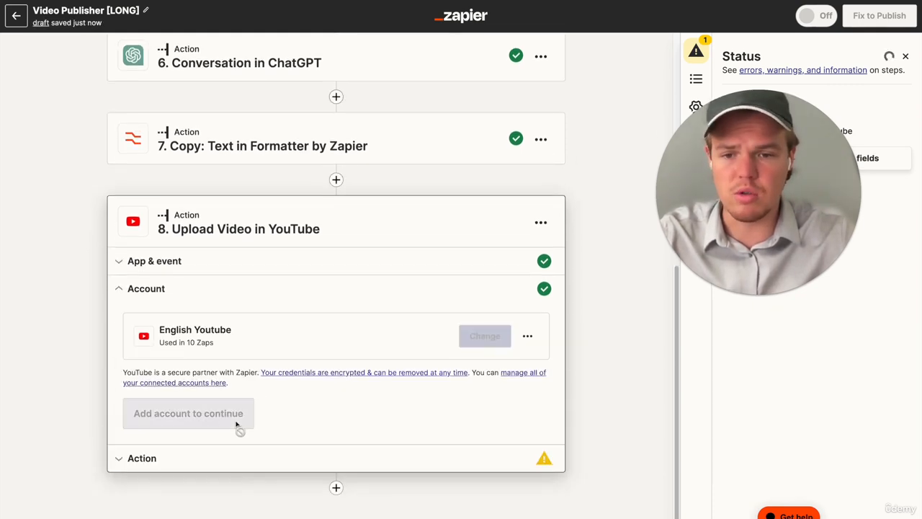
{"action": "left_click", "coordinate": [178, 413]}
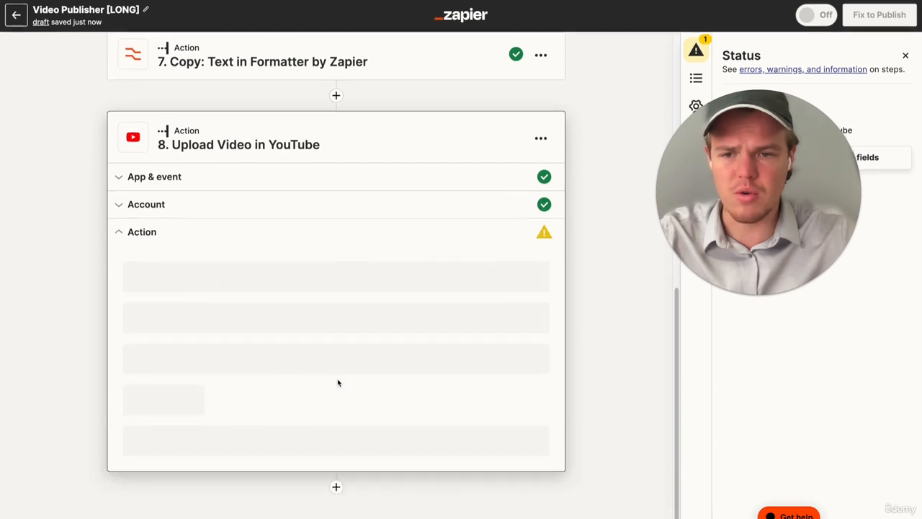
Step: Fill the upload's Title with the step 4 Formatter Output followed by "| Webcafe Cooking"
{"action": "left_click", "coordinate": [905, 57]}
{"action": "scroll", "coordinate": [537, 208], "scroll_direction": "down", "scroll_amount": 3}
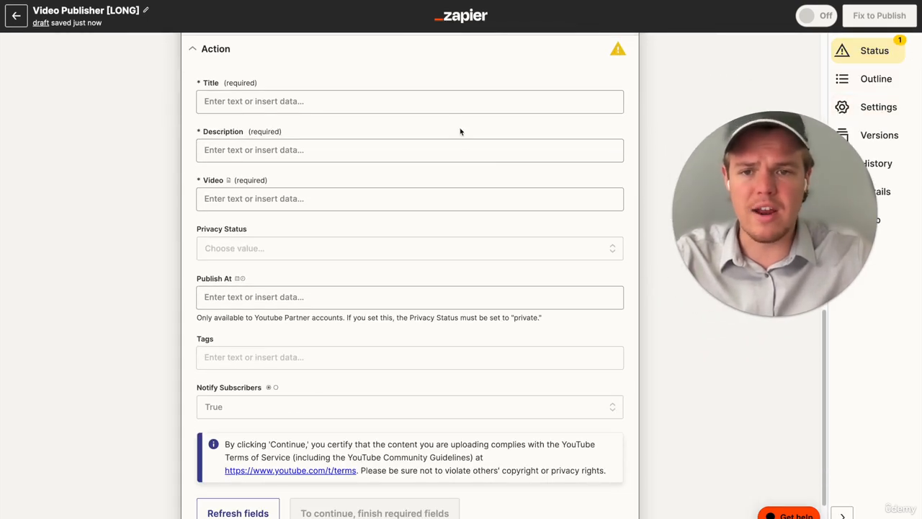
{"action": "left_click", "coordinate": [444, 104]}
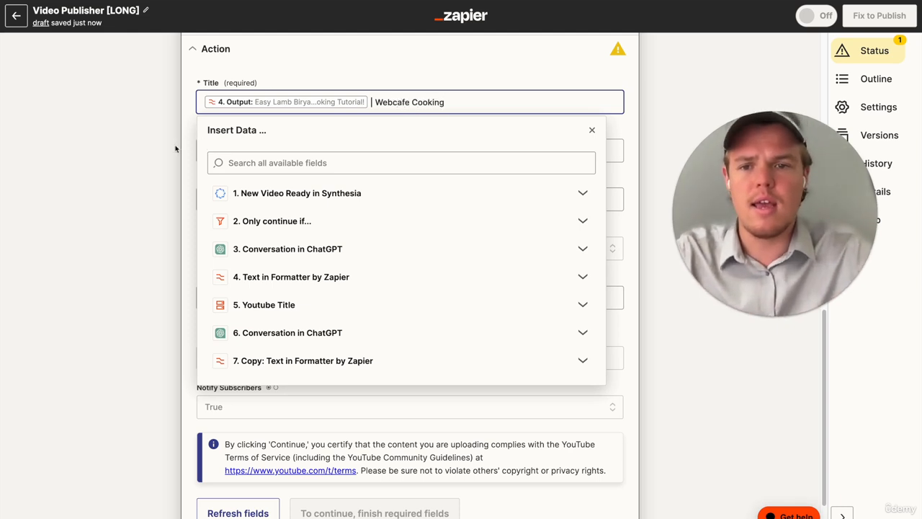
{"action": "left_click", "coordinate": [144, 164]}
Step: Insert the step 7 Formatter Output into the upload's Description and start a new line below it
{"action": "left_click", "coordinate": [310, 150]}
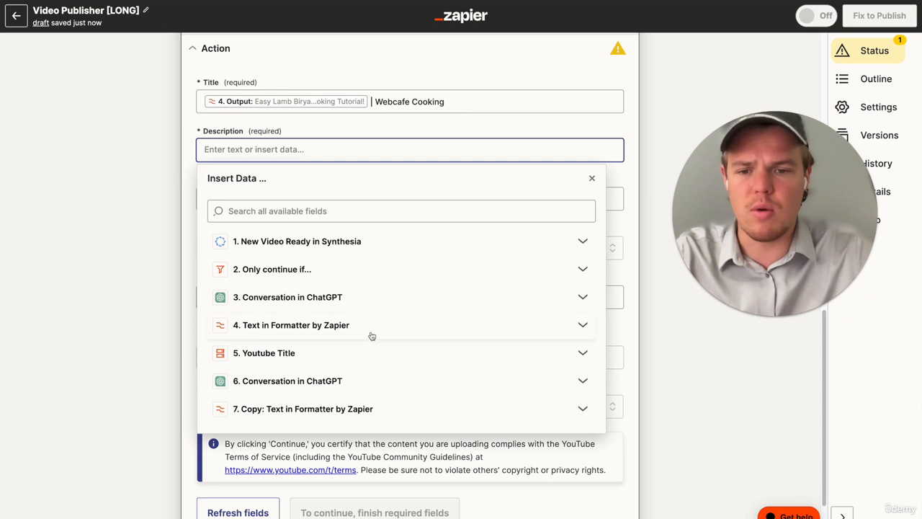
{"action": "left_click", "coordinate": [374, 407]}
{"action": "scroll", "coordinate": [387, 405], "scroll_direction": "down", "scroll_amount": 1}
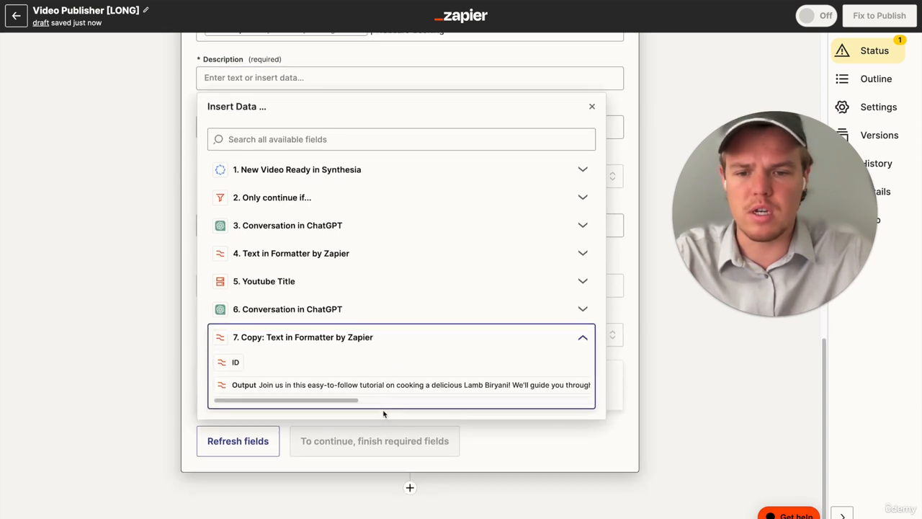
{"action": "left_click", "coordinate": [389, 384]}
{"action": "left_click", "coordinate": [91, 365]}
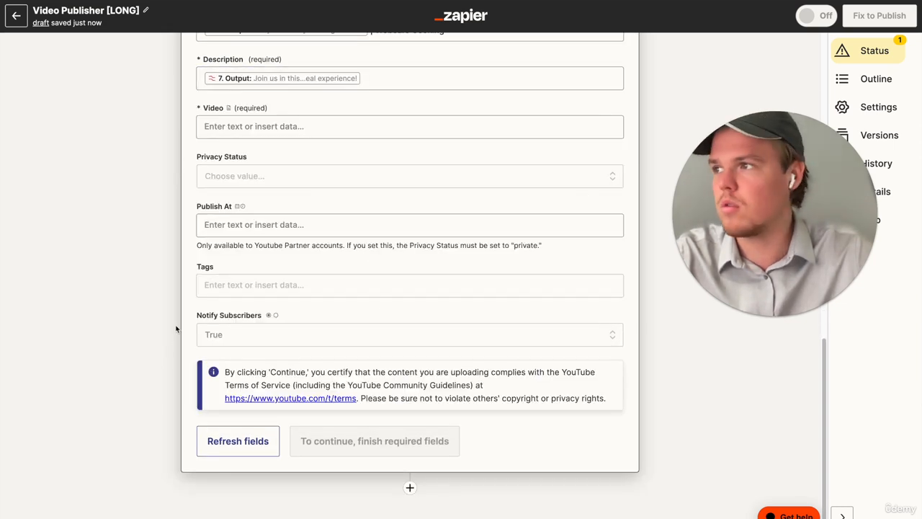
{"action": "scroll", "coordinate": [175, 329], "scroll_direction": "up", "scroll_amount": 1}
{"action": "left_click", "coordinate": [386, 177]}
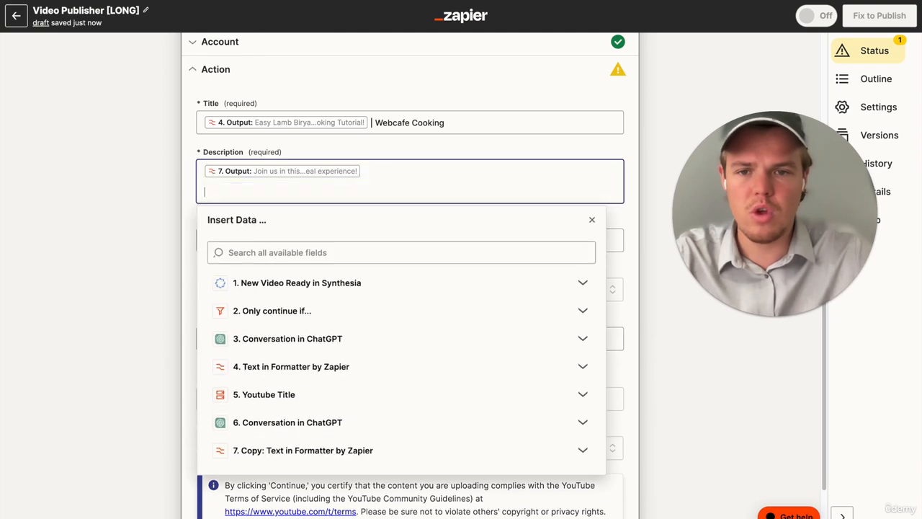
{"action": "key", "text": "Return"}
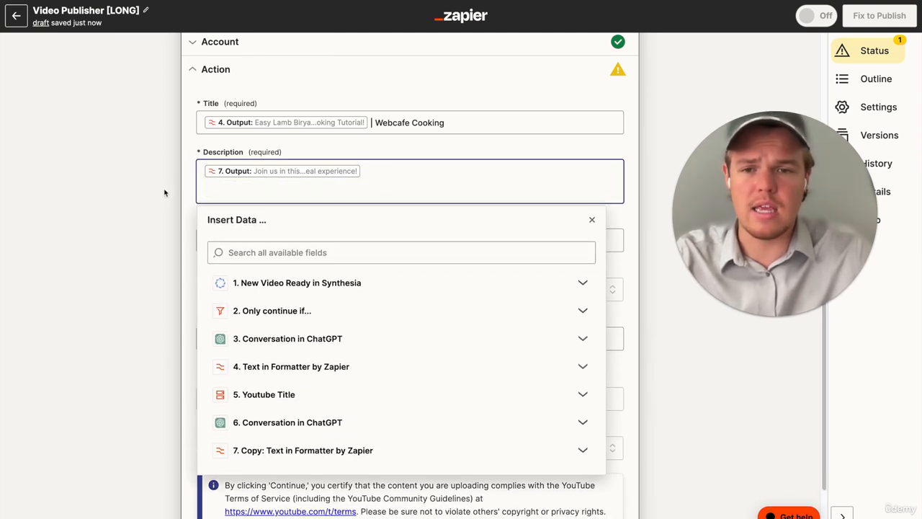
Step: Insert a Storage by Zapier action with the Get Value event between step 7 and the YouTube upload
{"action": "scroll", "coordinate": [165, 191], "scroll_direction": "up", "scroll_amount": 12}
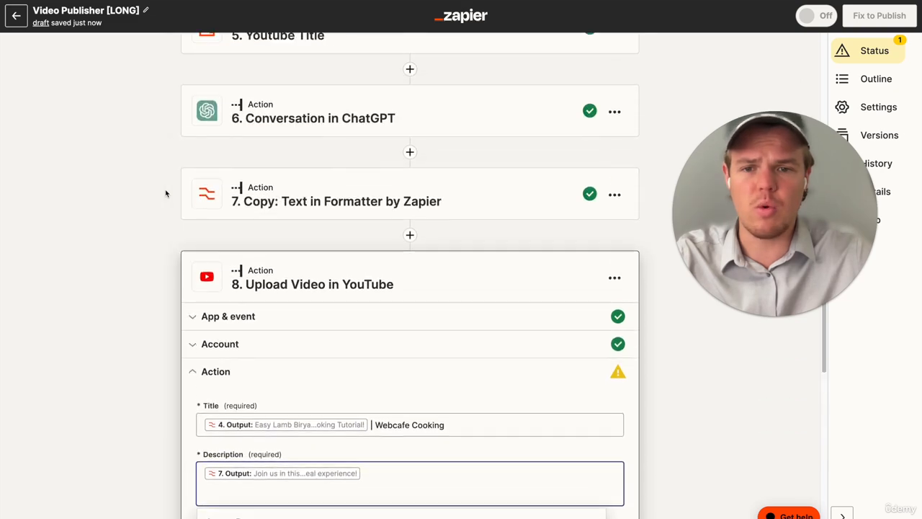
{"action": "scroll", "coordinate": [165, 189], "scroll_direction": "down", "scroll_amount": 6}
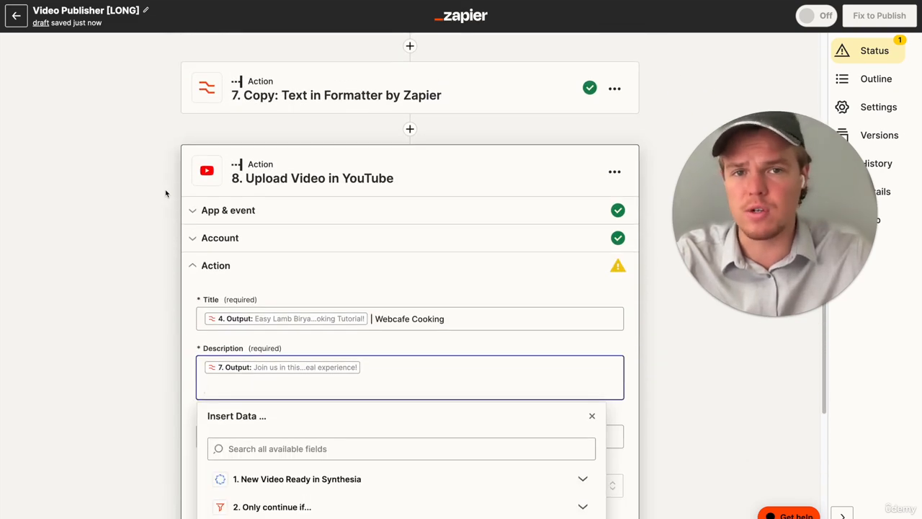
{"action": "scroll", "coordinate": [165, 189], "scroll_direction": "up", "scroll_amount": 3}
{"action": "left_click", "coordinate": [409, 321]}
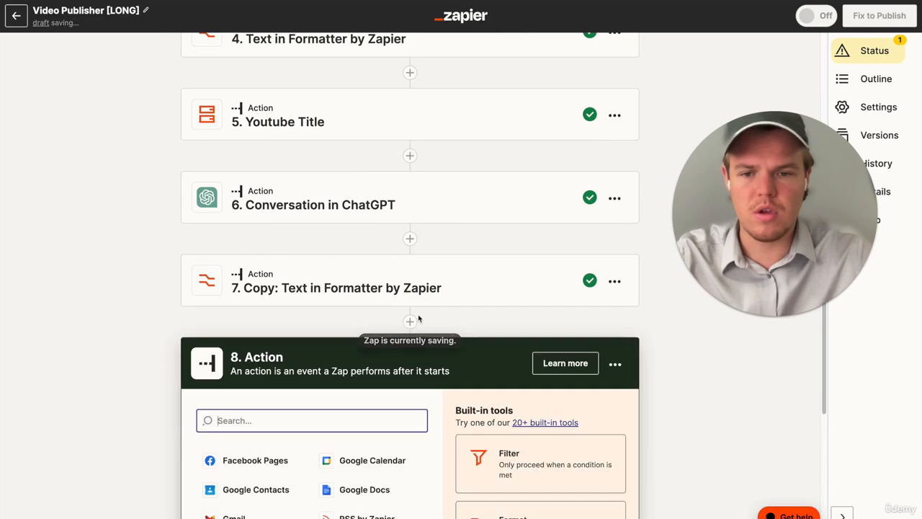
{"action": "type", "text": "stor"}
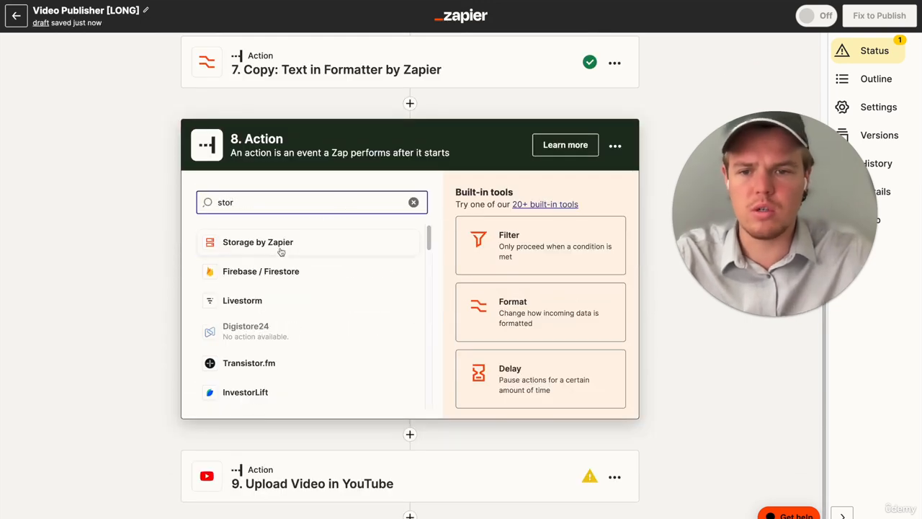
{"action": "left_click", "coordinate": [281, 245]}
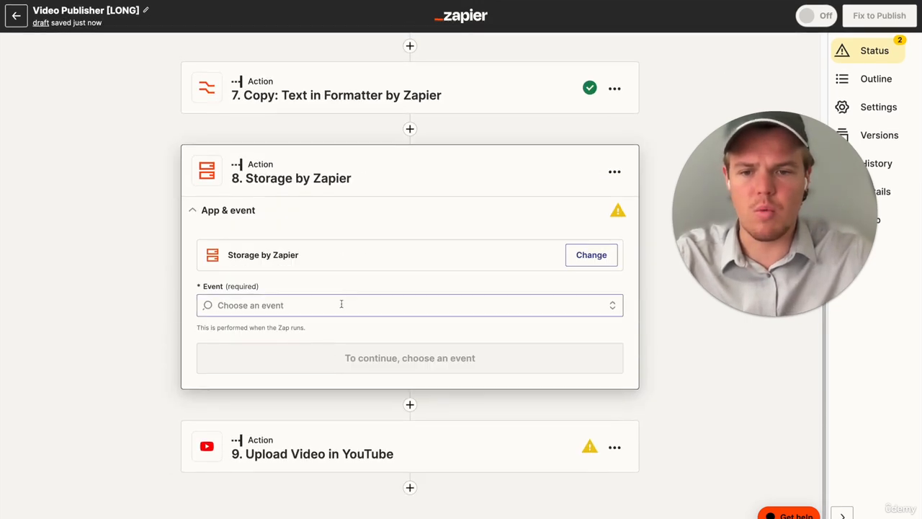
{"action": "left_click", "coordinate": [342, 304]}
{"action": "scroll", "coordinate": [329, 381], "scroll_direction": "down", "scroll_amount": 5}
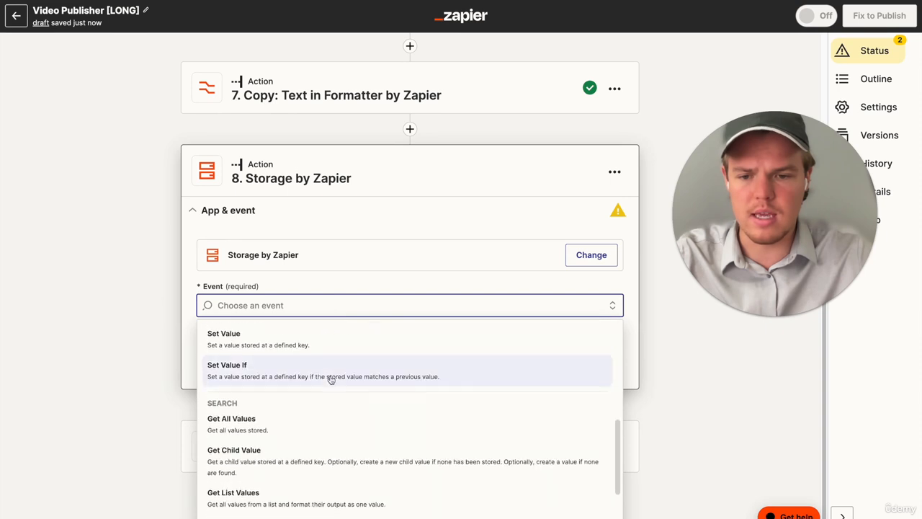
{"action": "scroll", "coordinate": [331, 380], "scroll_direction": "down", "scroll_amount": 2}
{"action": "left_click", "coordinate": [301, 499]}
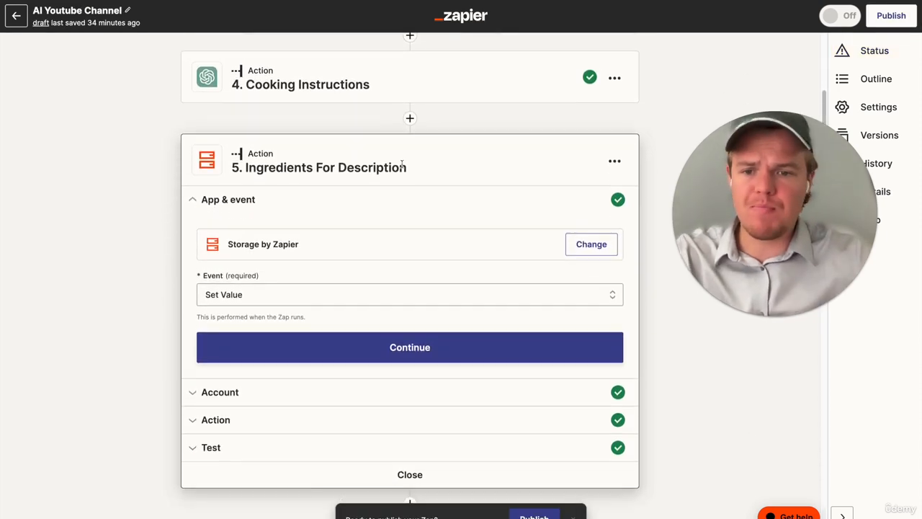
Step: Switch to the AI Youtube Channel Zap and copy the Key from the step 5 Ingredients For Description action
{"action": "scroll", "coordinate": [381, 290], "scroll_direction": "down", "scroll_amount": 5}
{"action": "left_click", "coordinate": [362, 253]}
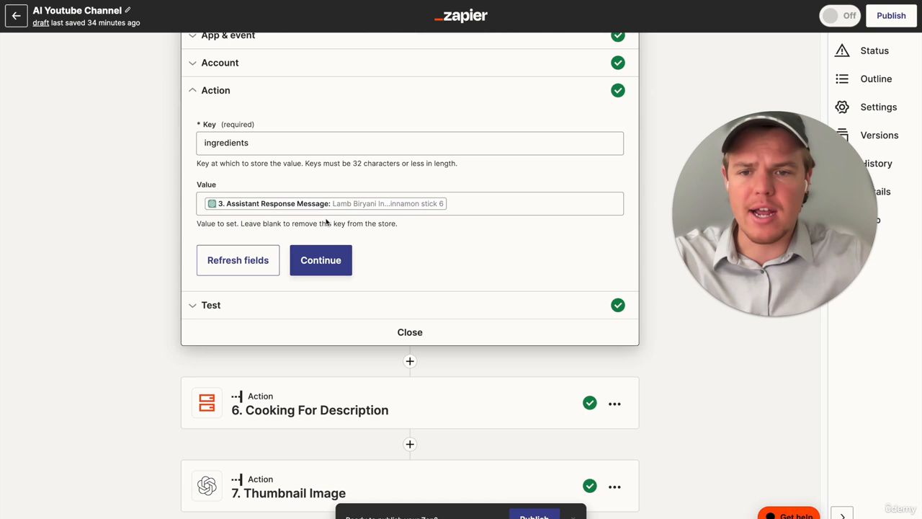
{"action": "left_click", "coordinate": [273, 143]}
{"action": "double_click", "coordinate": [233, 142]}
{"action": "key", "text": "ctrl+c"}
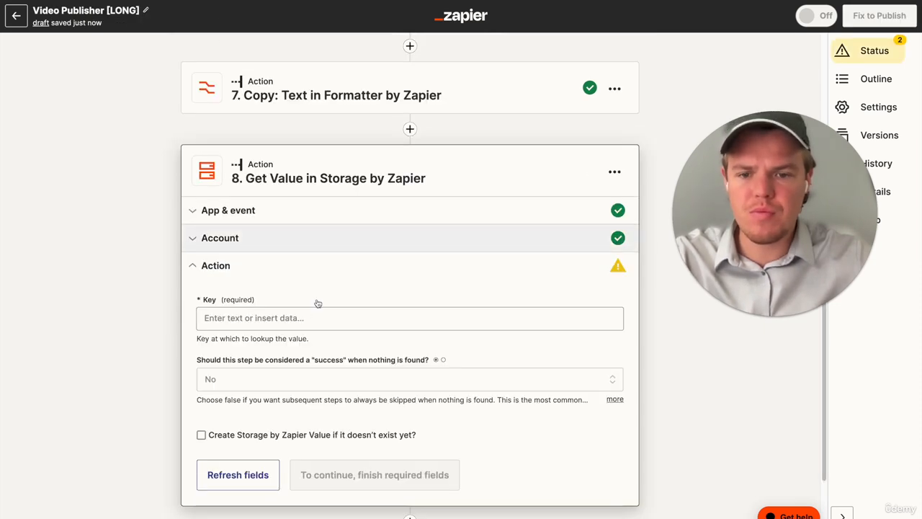
Step: Set the Get Value step's Key to ingredients in the Video Publisher Zap, test the action and review the returned data
{"action": "left_click", "coordinate": [295, 319]}
{"action": "key", "text": "ctrl+v"}
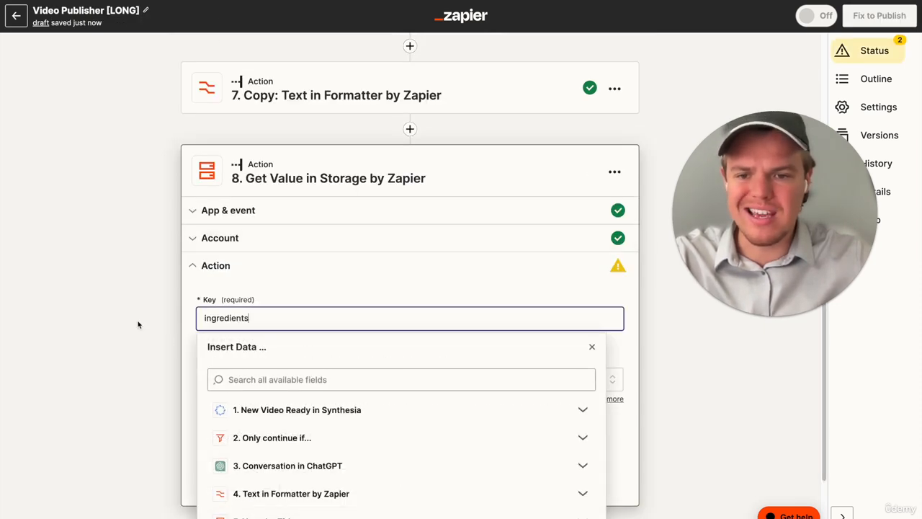
{"action": "left_click", "coordinate": [307, 474]}
{"action": "left_click", "coordinate": [301, 452]}
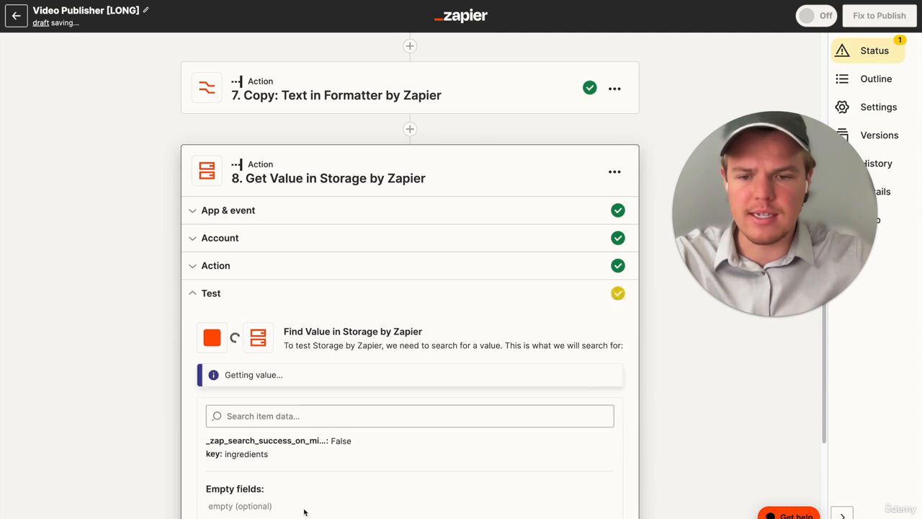
{"action": "scroll", "coordinate": [152, 348], "scroll_direction": "down", "scroll_amount": 2}
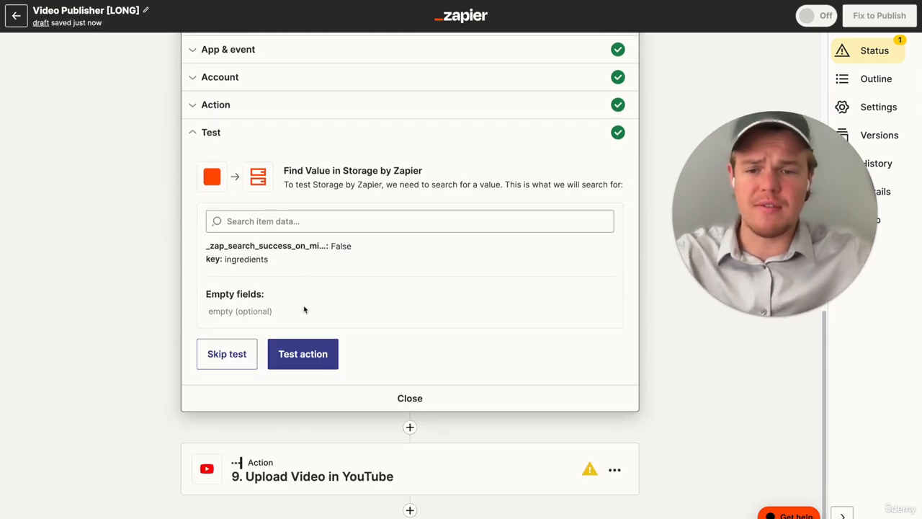
{"action": "scroll", "coordinate": [315, 312], "scroll_direction": "up", "scroll_amount": 3}
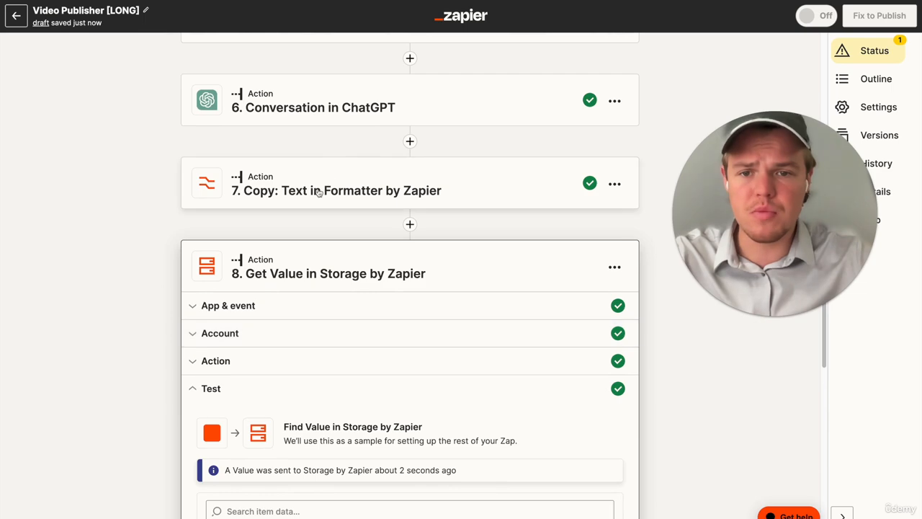
{"action": "scroll", "coordinate": [421, 343], "scroll_direction": "down", "scroll_amount": 4}
{"action": "scroll", "coordinate": [421, 343], "scroll_direction": "down", "scroll_amount": 3}
{"action": "scroll", "coordinate": [483, 421], "scroll_direction": "down", "scroll_amount": 2}
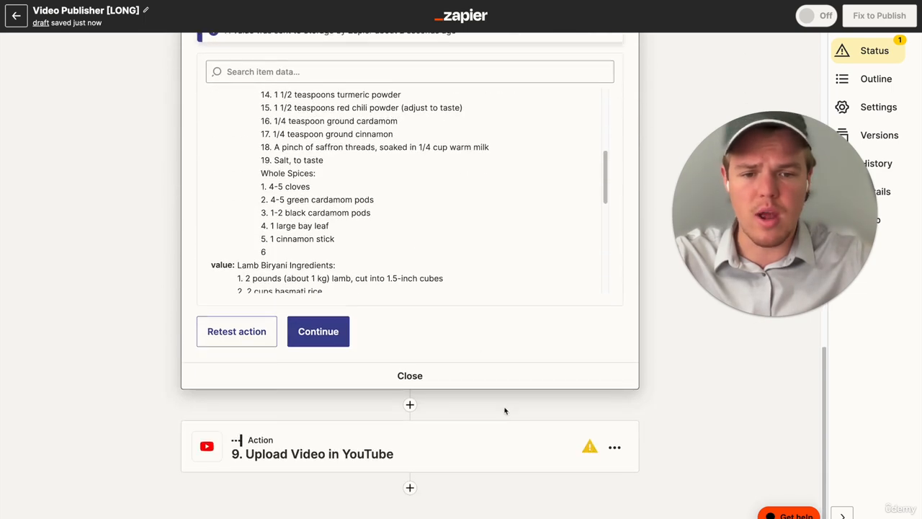
Step: Insert another Storage by Zapier action between the step 8 Get Value and the YouTube upload
{"action": "left_click", "coordinate": [409, 405]}
{"action": "type", "text": "c"}
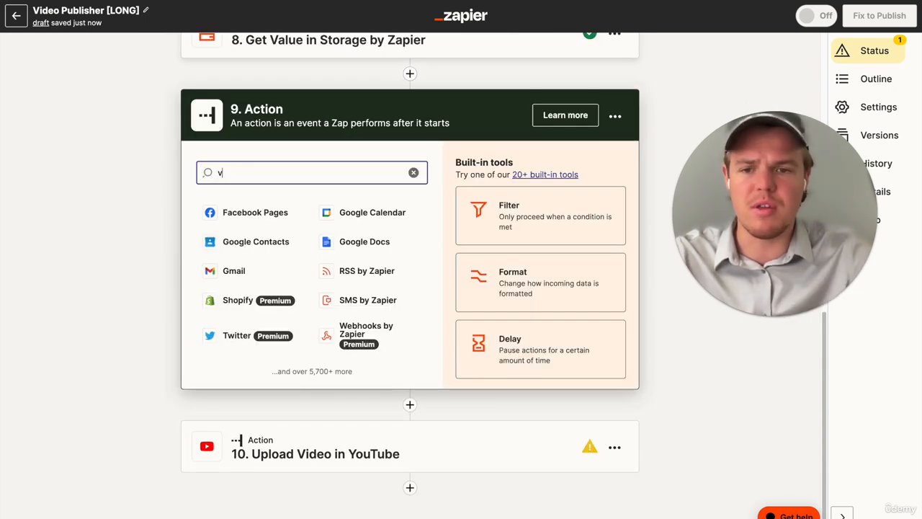
{"action": "key", "text": "BackSpace"}
{"action": "type", "text": "stor"}
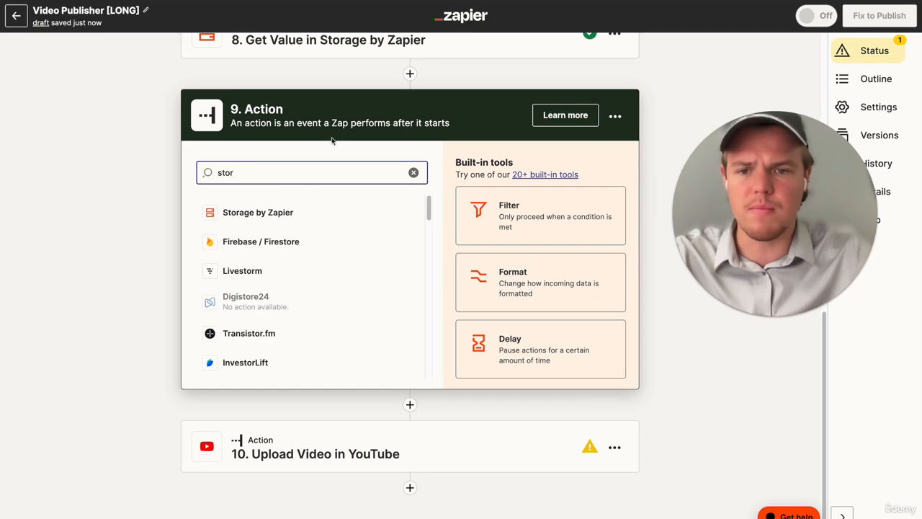
{"action": "left_click", "coordinate": [302, 214]}
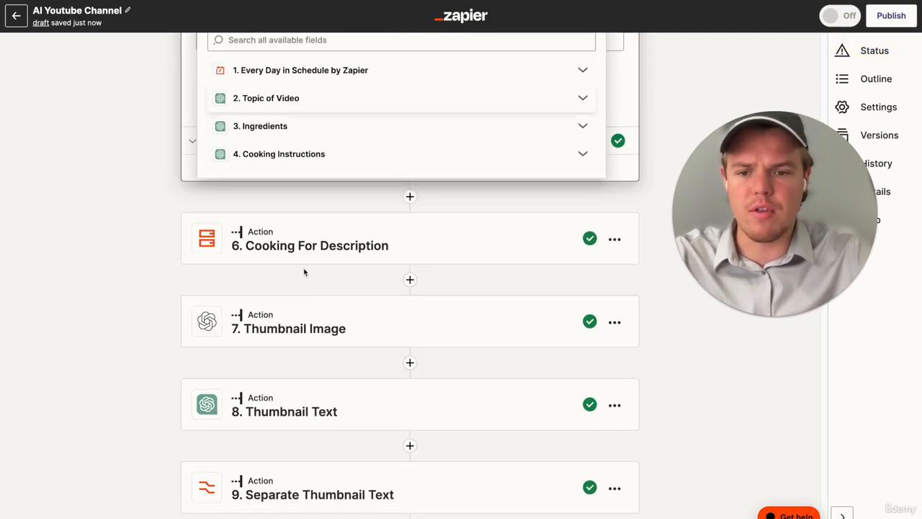
Step: Copy the Key from the step 6 Cooking For Description action in the AI Youtube Channel Zap
{"action": "left_click", "coordinate": [336, 259]}
{"action": "left_click", "coordinate": [274, 380]}
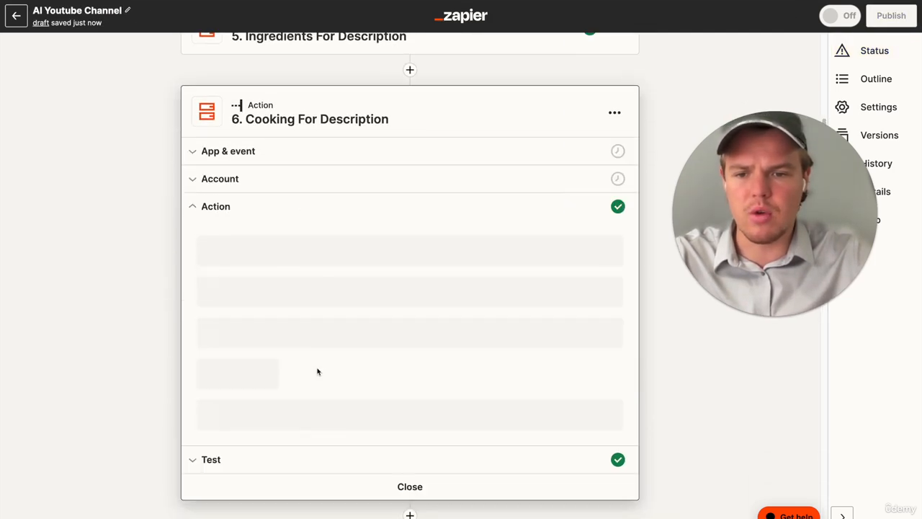
{"action": "left_click", "coordinate": [291, 261]}
{"action": "key", "text": "ctrl+a"}
{"action": "key", "text": "ctrl+c"}
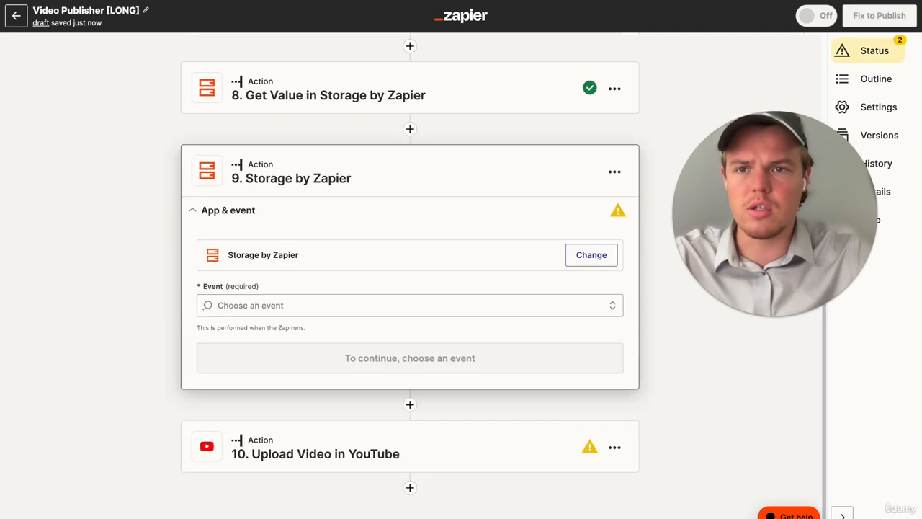
Step: Set the step 9 Storage by Zapier event to Get Value and continue through to its action settings
{"action": "left_click", "coordinate": [268, 303]}
{"action": "scroll", "coordinate": [288, 462], "scroll_direction": "down", "scroll_amount": 5}
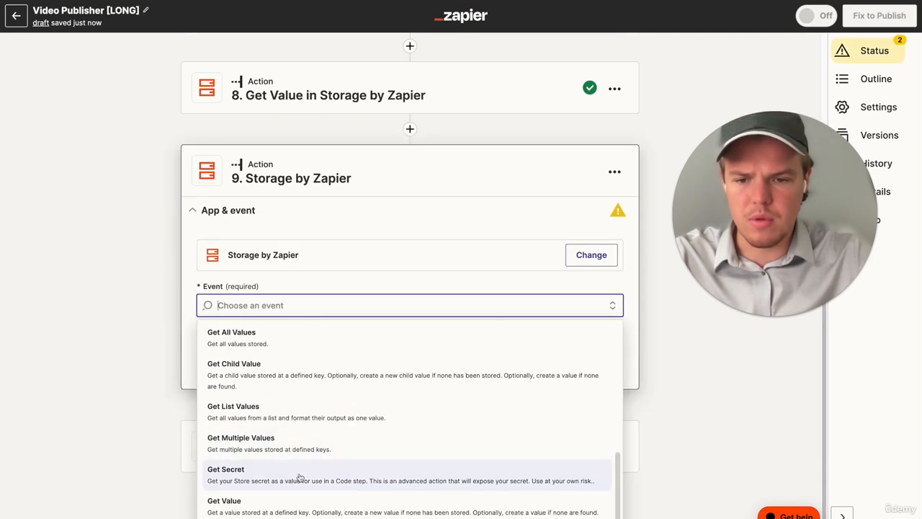
{"action": "left_click", "coordinate": [283, 504]}
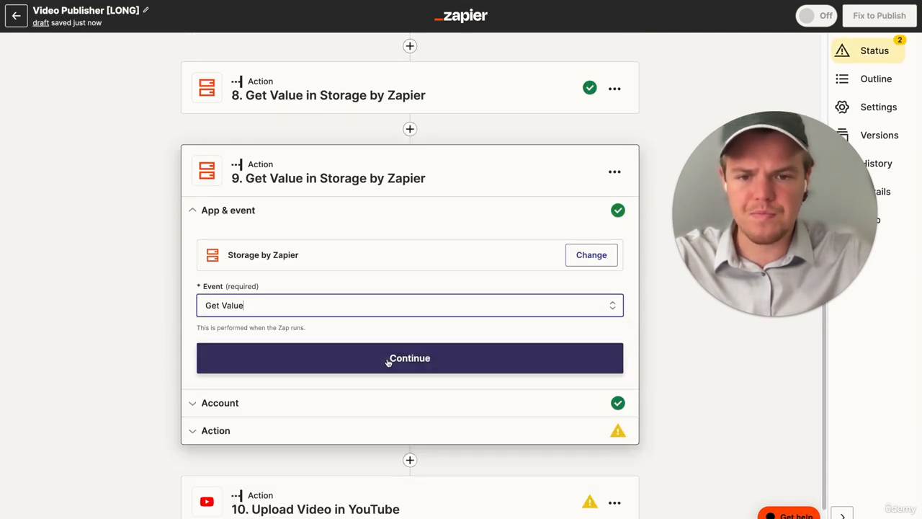
{"action": "left_click", "coordinate": [391, 361]}
{"action": "left_click", "coordinate": [247, 360]}
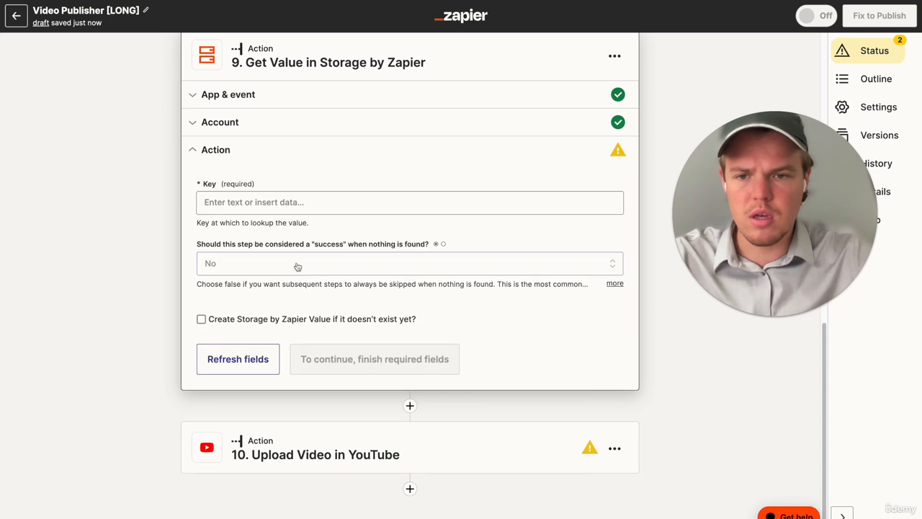
Step: Set the step 9 Get Value Key to instructions, test the action and review the returned data
{"action": "left_click", "coordinate": [295, 203]}
{"action": "key", "text": "ctrl+v"}
{"action": "left_click", "coordinate": [129, 274]}
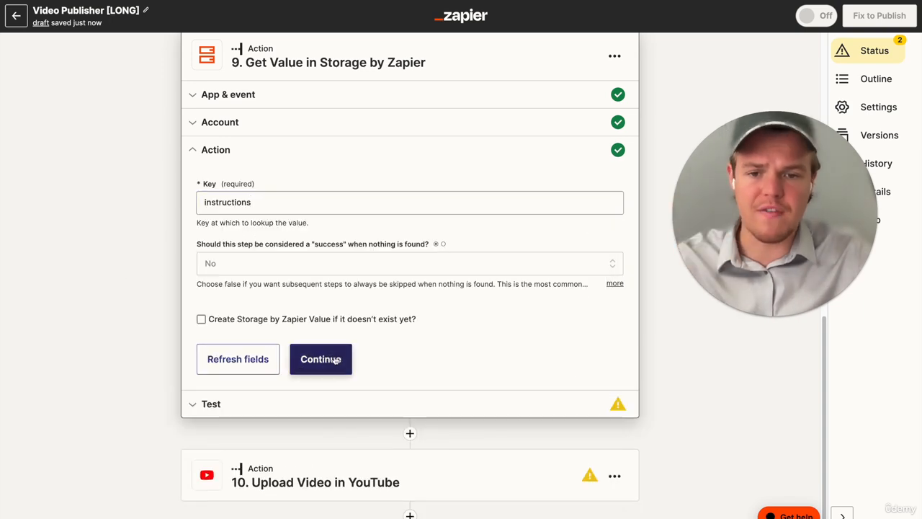
{"action": "left_click", "coordinate": [319, 358]}
{"action": "left_click", "coordinate": [302, 399]}
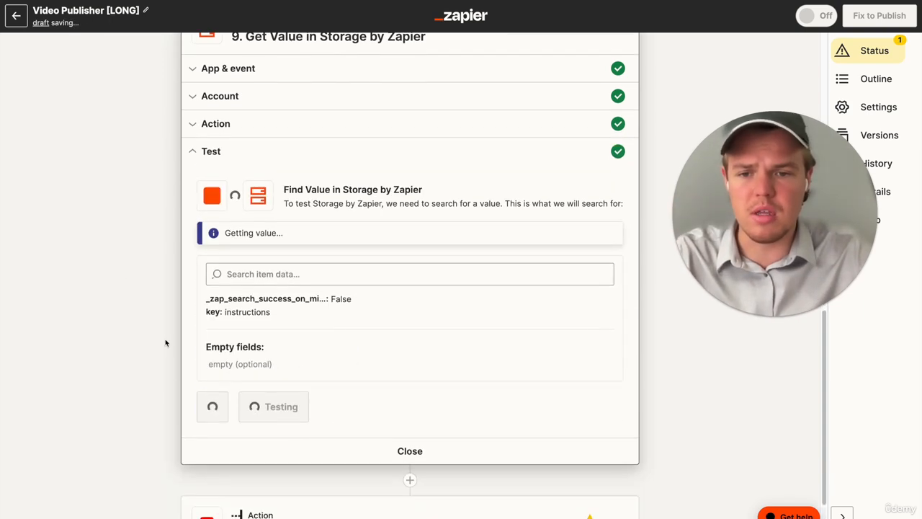
{"action": "scroll", "coordinate": [165, 343], "scroll_direction": "down", "scroll_amount": 1}
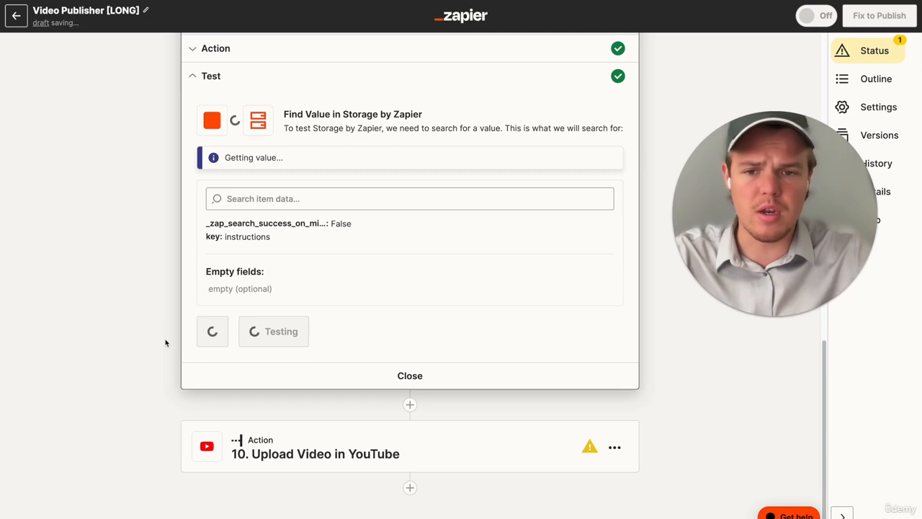
{"action": "scroll", "coordinate": [317, 439], "scroll_direction": "down", "scroll_amount": 2}
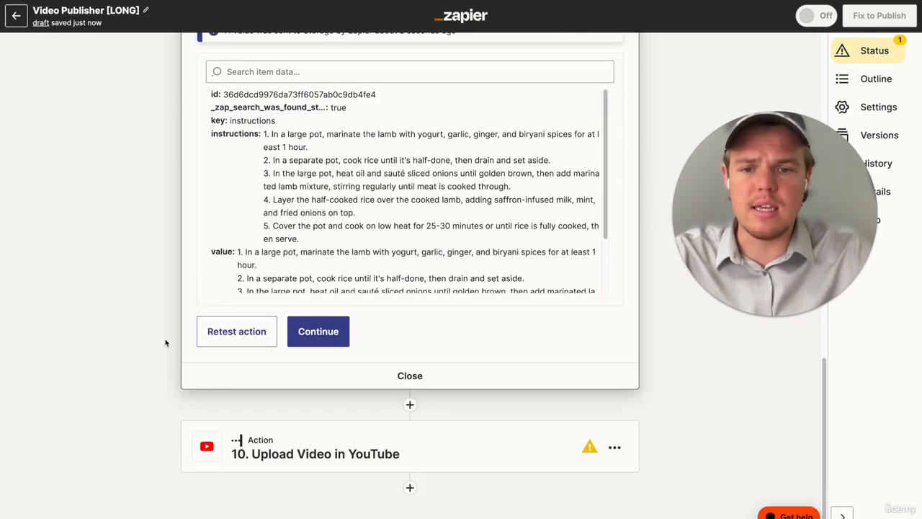
Step: In the YouTube upload action, add the heading "Ingriedients:" below the step 7 Output in the Description
{"action": "left_click", "coordinate": [315, 448]}
{"action": "scroll", "coordinate": [332, 312], "scroll_direction": "down", "scroll_amount": 3}
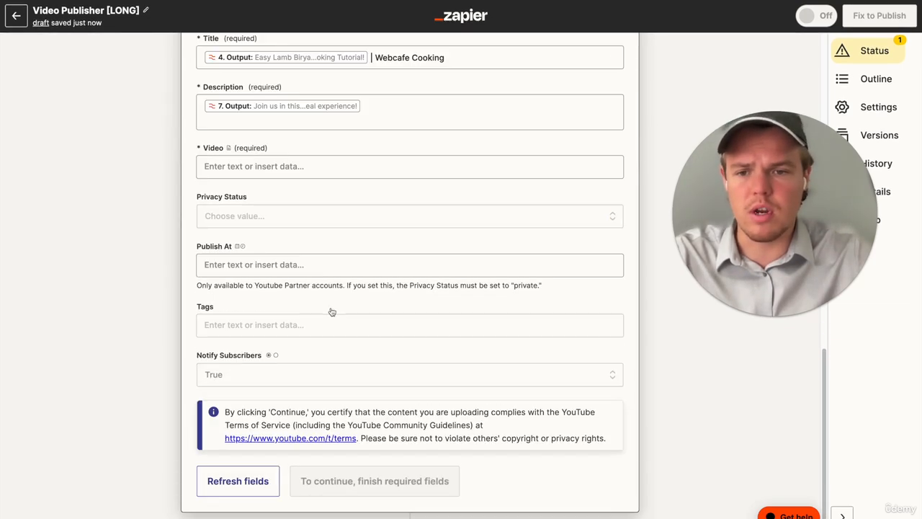
{"action": "scroll", "coordinate": [329, 324], "scroll_direction": "up", "scroll_amount": 3}
{"action": "left_click", "coordinate": [396, 278]}
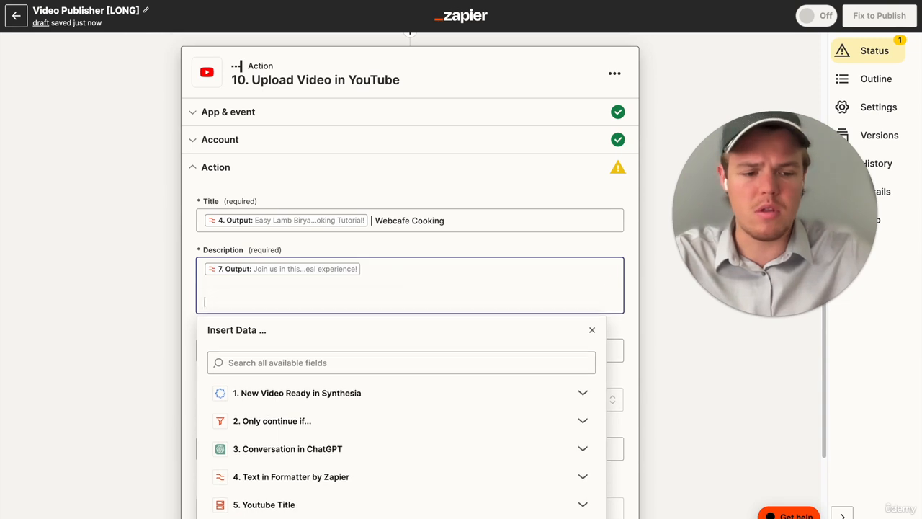
{"action": "key", "text": "Return"}
{"action": "key", "text": "Return"}
{"action": "type", "text": "Ingrie"}
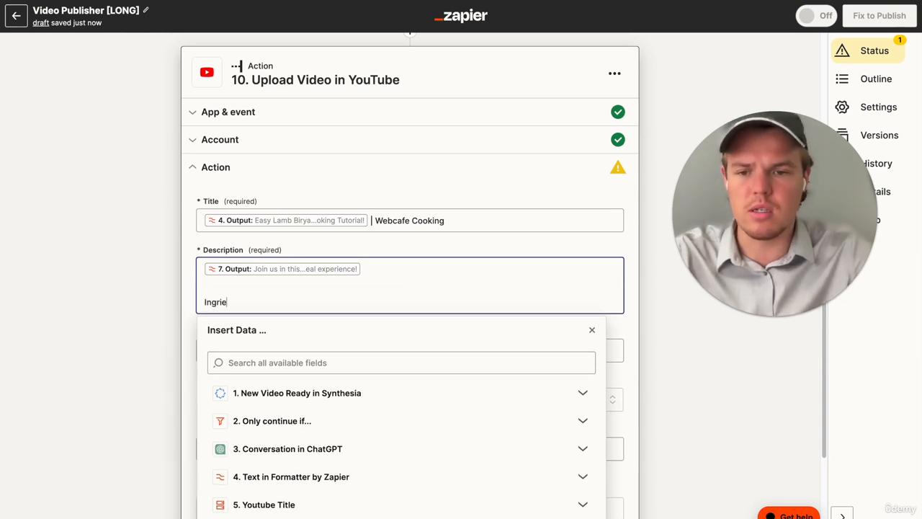
{"action": "type", "text": "dients:"}
{"action": "key", "text": "Return"}
Step: Insert the Ingredients value from the step 8 Get Value under the ingredients heading in the Description
{"action": "scroll", "coordinate": [449, 307], "scroll_direction": "down", "scroll_amount": 4}
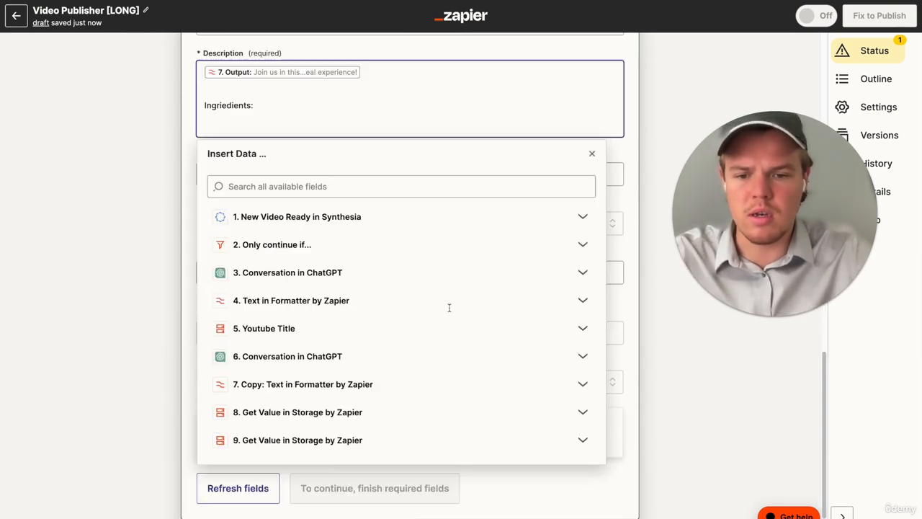
{"action": "left_click", "coordinate": [414, 365]}
{"action": "scroll", "coordinate": [410, 433], "scroll_direction": "down", "scroll_amount": 1}
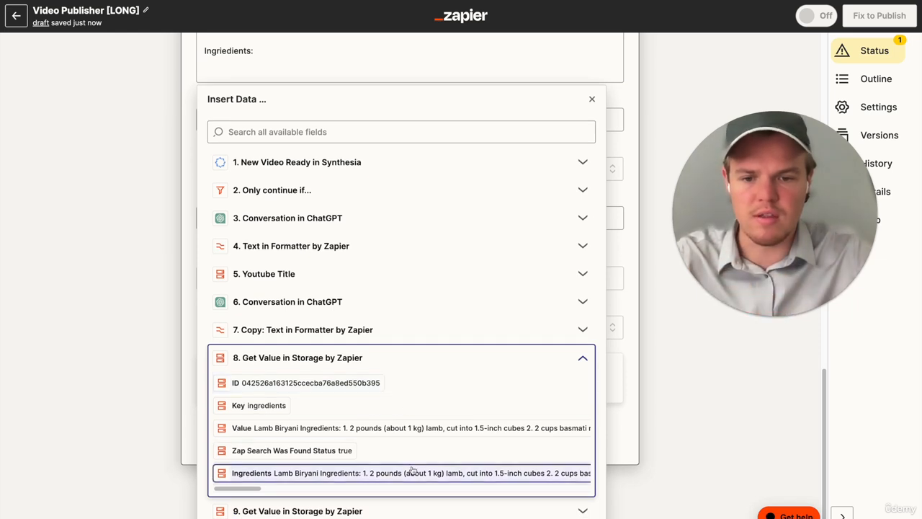
{"action": "left_click", "coordinate": [411, 474]}
Step: Add the heading "Cooking Instruction:" to the Description, followed by the Instructions value from the step 9 Get Value
{"action": "key", "text": "Return"}
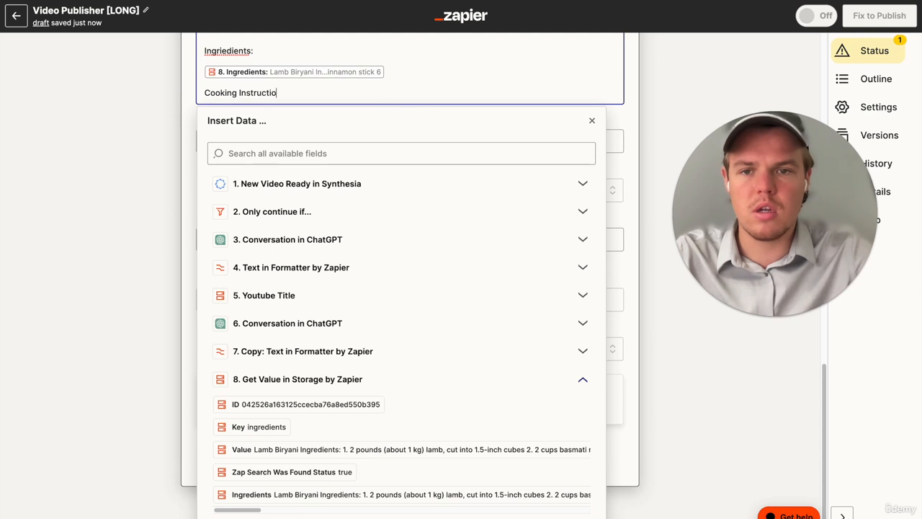
{"action": "key", "text": "Return"}
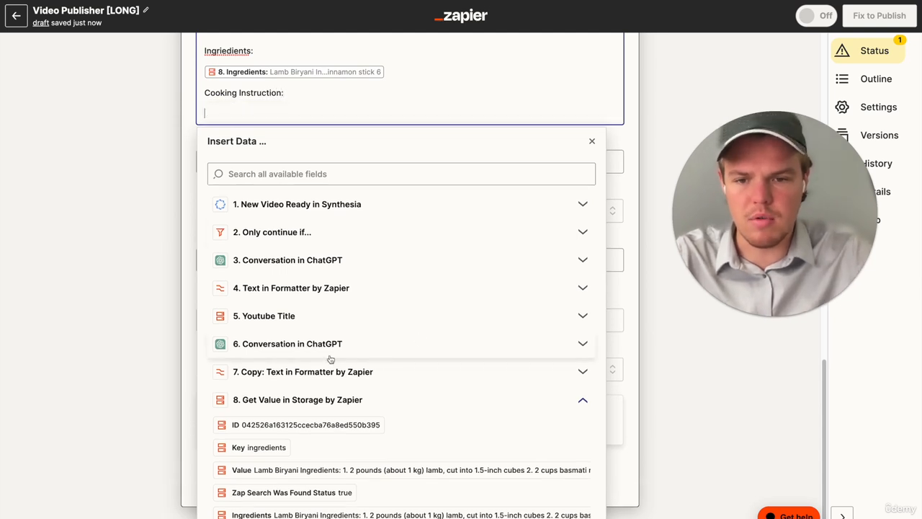
{"action": "left_click", "coordinate": [327, 399]}
{"action": "left_click", "coordinate": [321, 428]}
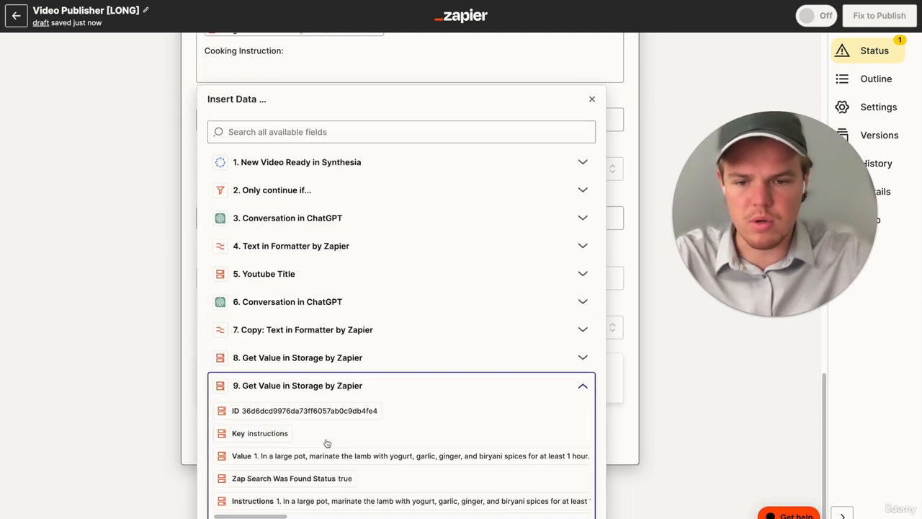
{"action": "left_click", "coordinate": [324, 501]}
Step: Correct the misspelled ingredients heading in the Description to "Ingredients:" and close the data list
{"action": "scroll", "coordinate": [324, 139], "scroll_direction": "up", "scroll_amount": 3}
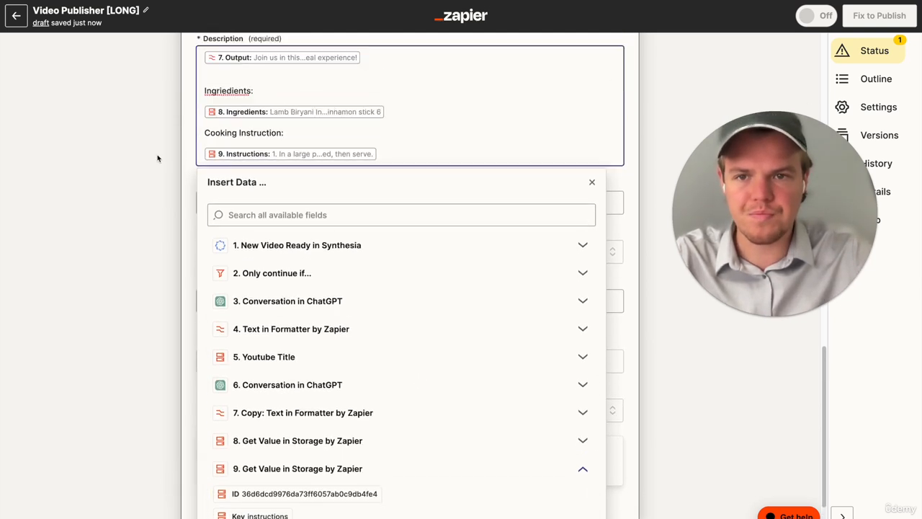
{"action": "right_click", "coordinate": [233, 107]}
{"action": "left_click", "coordinate": [258, 114]}
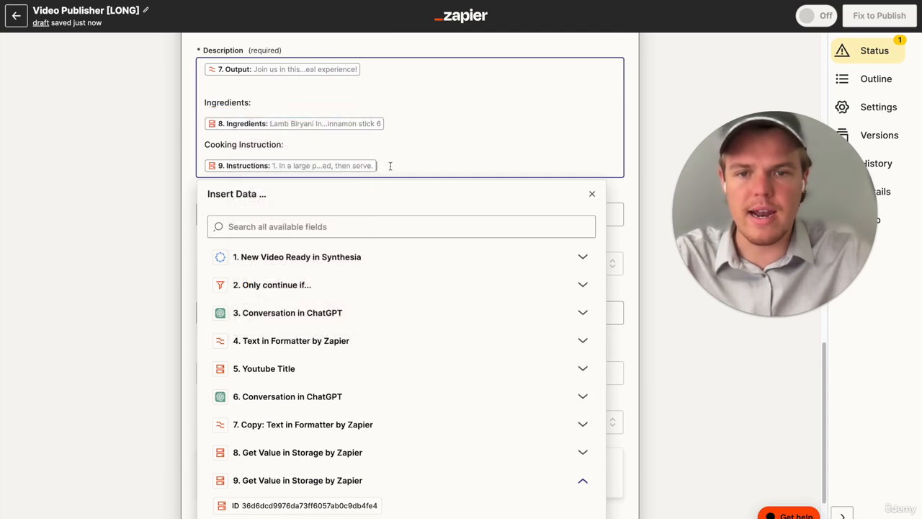
{"action": "left_click", "coordinate": [119, 260]}
Step: Insert a ChatGPT action with the Conversation event between the step 9 Get Value and the YouTube upload
{"action": "scroll", "coordinate": [123, 255], "scroll_direction": "up", "scroll_amount": 5}
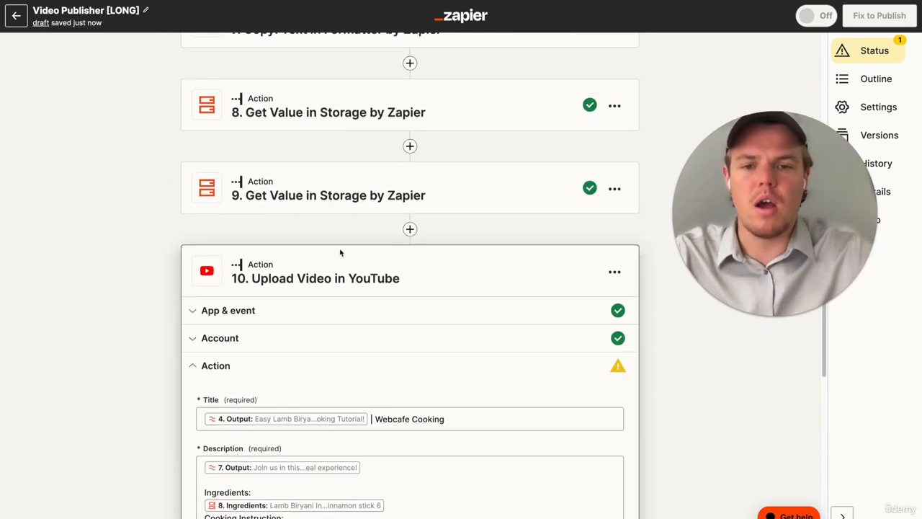
{"action": "left_click", "coordinate": [409, 229]}
{"action": "type", "text": "cha"}
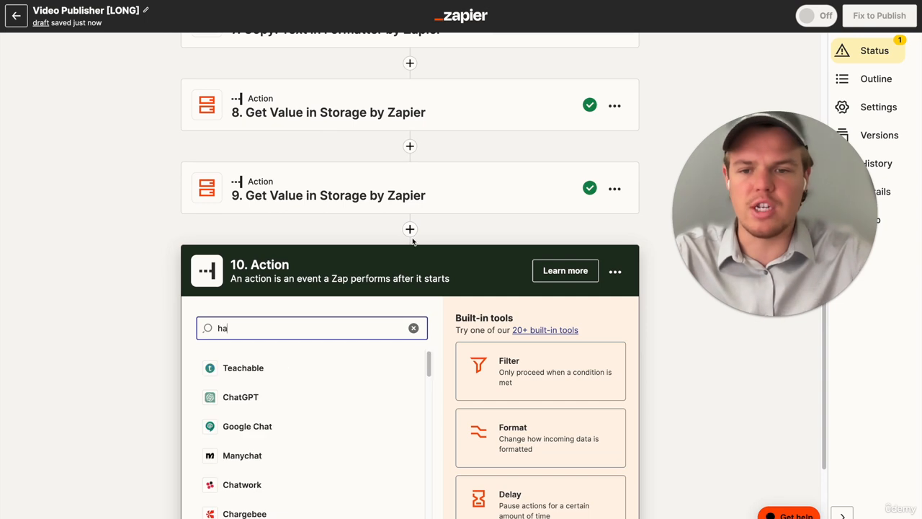
{"action": "left_click", "coordinate": [298, 397]}
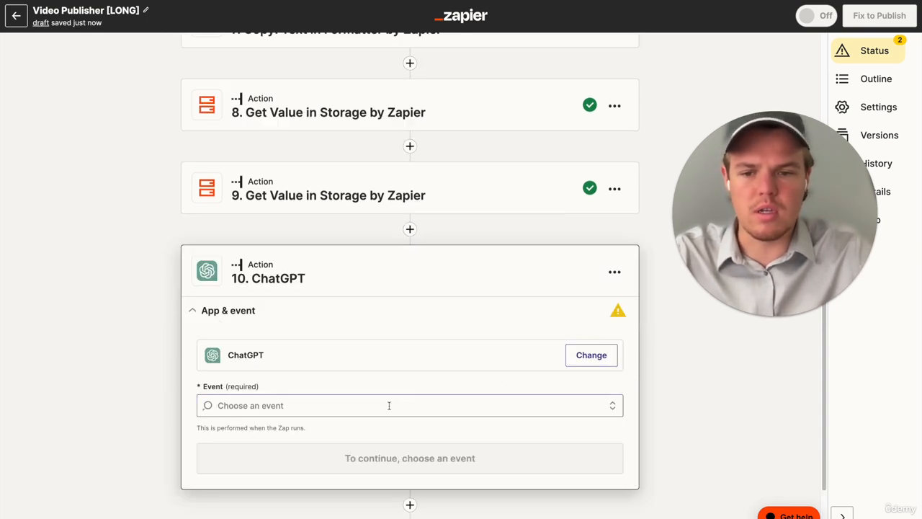
{"action": "left_click", "coordinate": [363, 405]}
{"action": "left_click", "coordinate": [363, 353]}
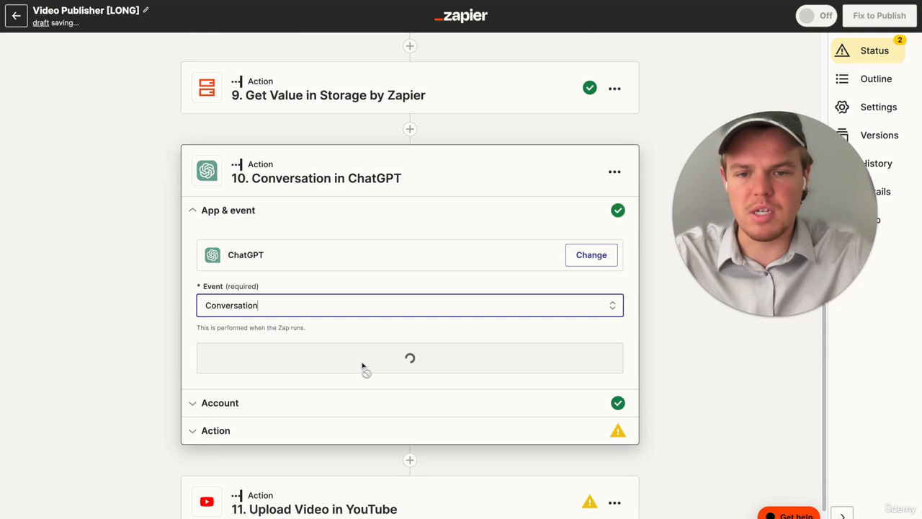
{"action": "left_click", "coordinate": [247, 369]}
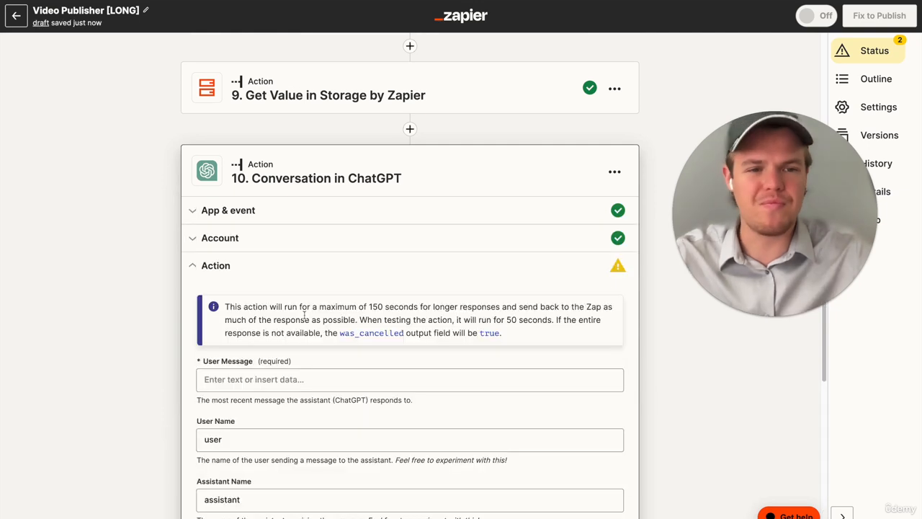
Step: Begin the ChatGPT User Message with "Based on this youtube title:" followed by the step 4 Formatter Output in parentheses
{"action": "scroll", "coordinate": [304, 318], "scroll_direction": "down", "scroll_amount": 2}
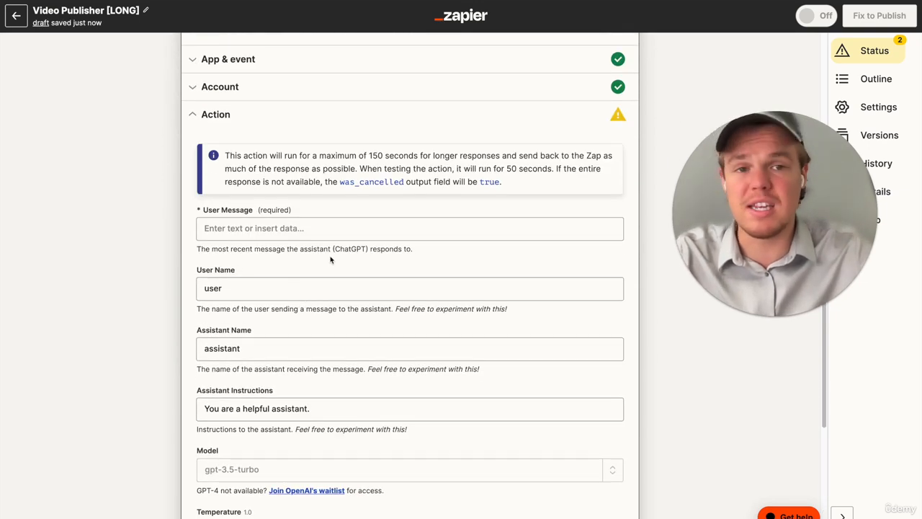
{"action": "left_click", "coordinate": [320, 228]}
{"action": "type", "text": "Bas"}
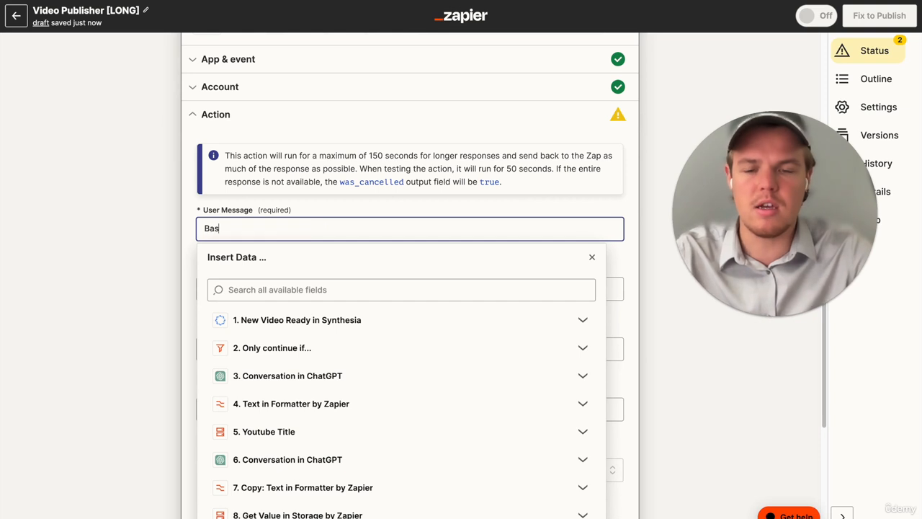
{"action": "type", "text": "ed on this youtub"}
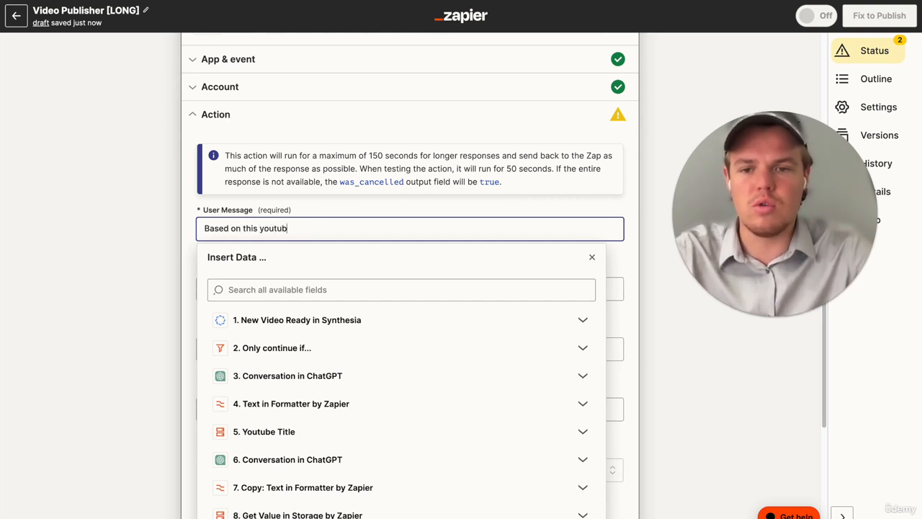
{"action": "type", "text": "e title: ("}
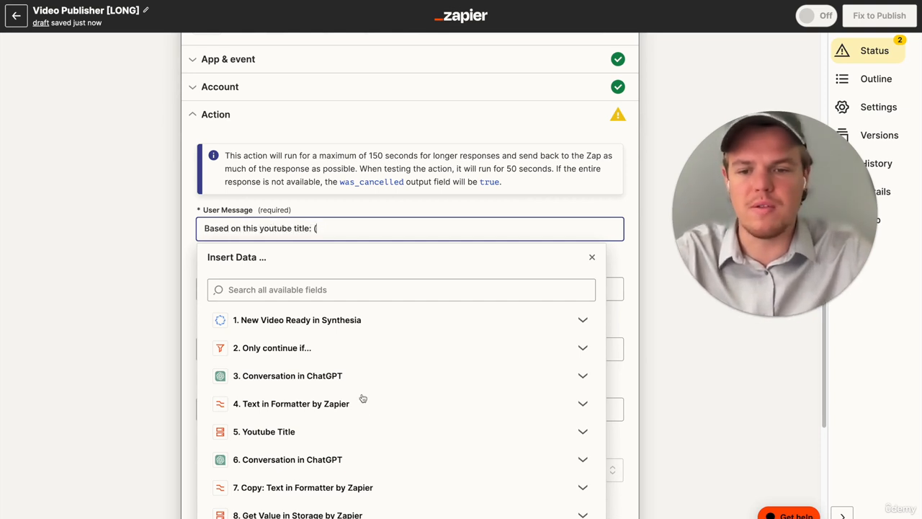
{"action": "scroll", "coordinate": [360, 397], "scroll_direction": "down", "scroll_amount": 1}
{"action": "left_click", "coordinate": [368, 401]}
{"action": "left_click", "coordinate": [346, 437]}
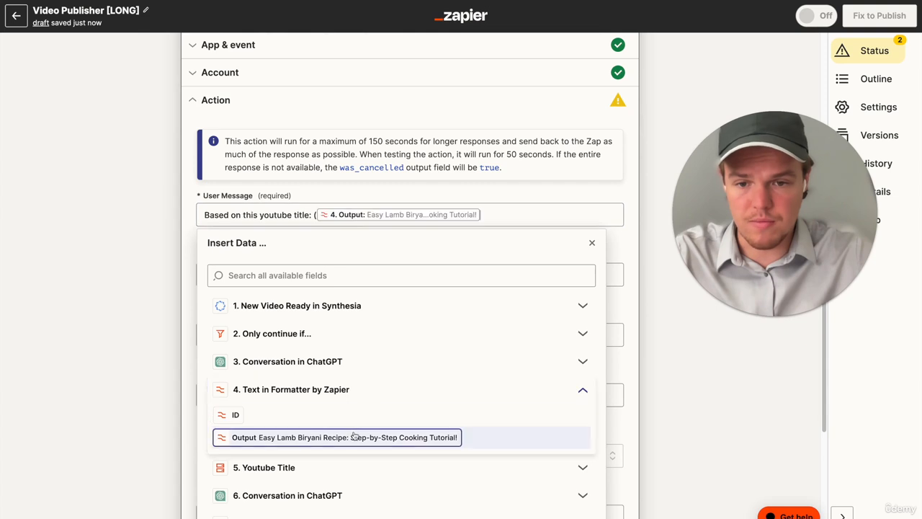
{"action": "key", "text": "Return"}
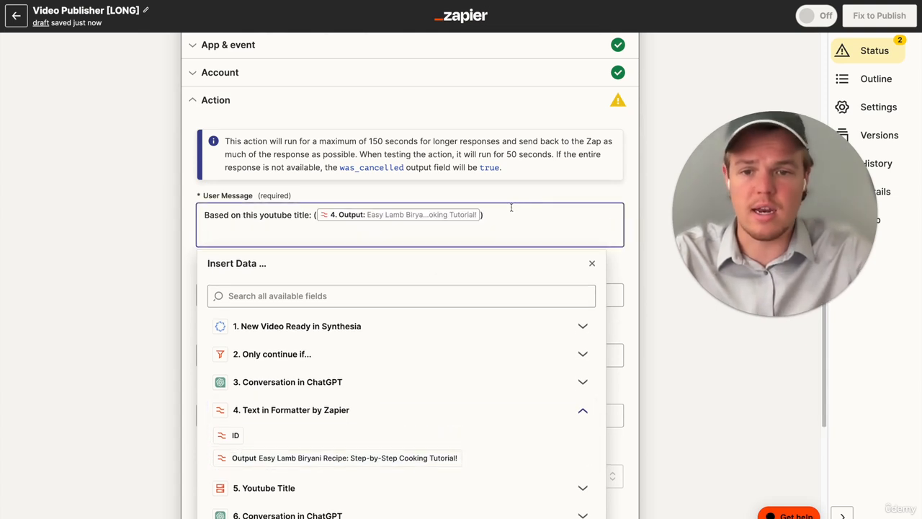
Step: Add a second User Message line, "and this youtube description:", followed by the step 7 Formatter Output in parentheses
{"action": "left_click_drag", "start_coordinate": [315, 215], "coordinate": [201, 214]}
{"action": "key", "text": "ctrl+c"}
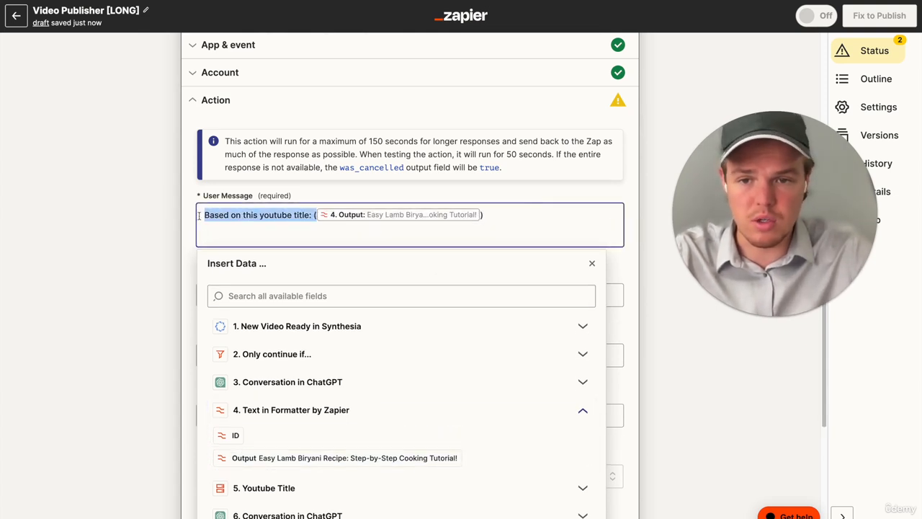
{"action": "left_click", "coordinate": [204, 227]}
{"action": "type", "text": "and"}
{"action": "key", "text": "ctrl+v"}
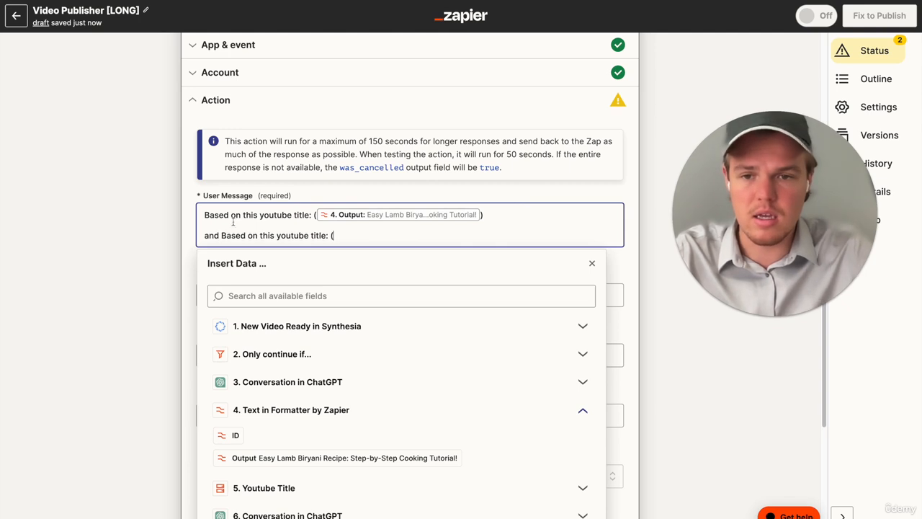
{"action": "type", "text": "description"}
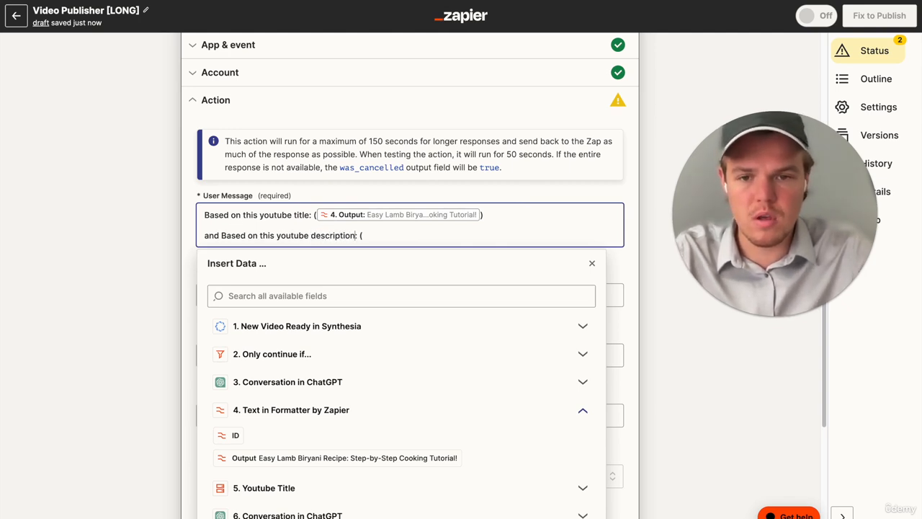
{"action": "left_click_drag", "start_coordinate": [257, 235], "coordinate": [219, 235]}
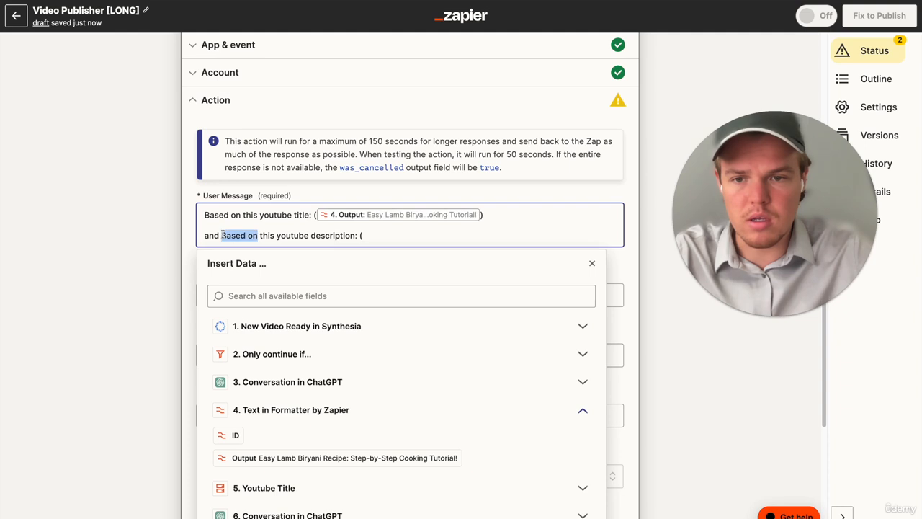
{"action": "key", "text": "BackSpace"}
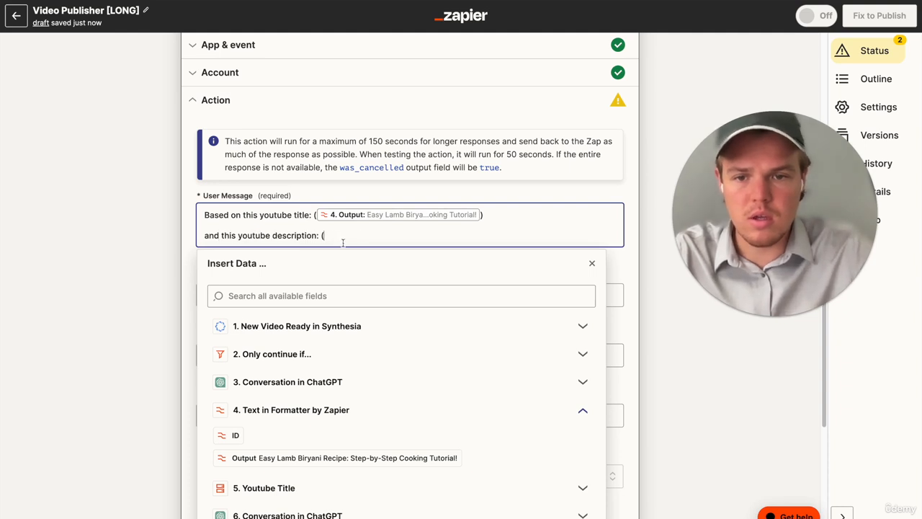
{"action": "scroll", "coordinate": [375, 324], "scroll_direction": "down", "scroll_amount": 2}
{"action": "left_click", "coordinate": [379, 414]}
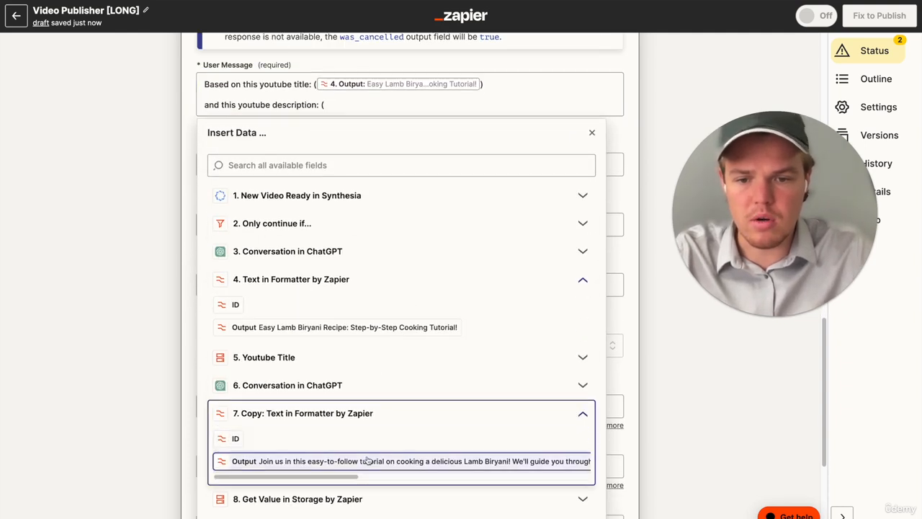
{"action": "left_click", "coordinate": [368, 461]}
Step: Finish the ChatGPT User Message with "Generate 10 hashtags, just the hashtags no text before or after to increase SEO on youtube"
{"action": "key", "text": "Return"}
{"action": "key", "text": "Return"}
{"action": "type", "text": "Ge"}
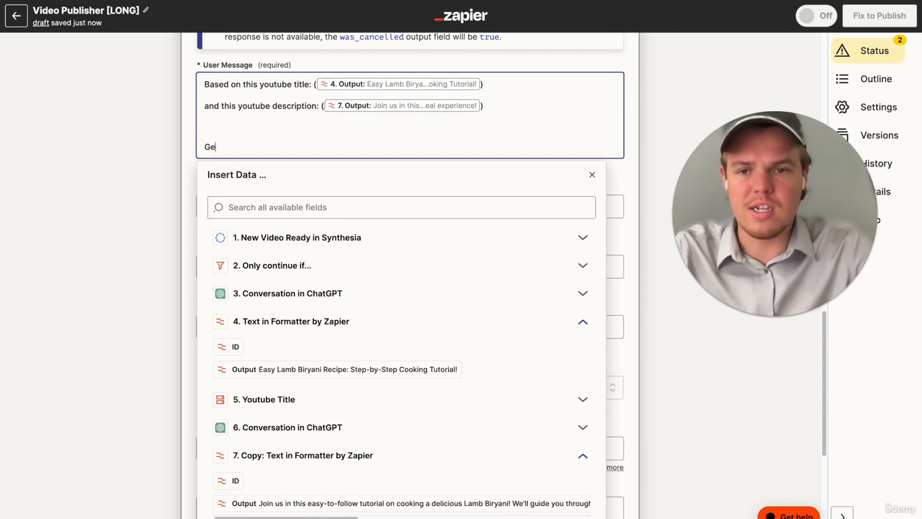
{"action": "type", "text": "nerate 1"}
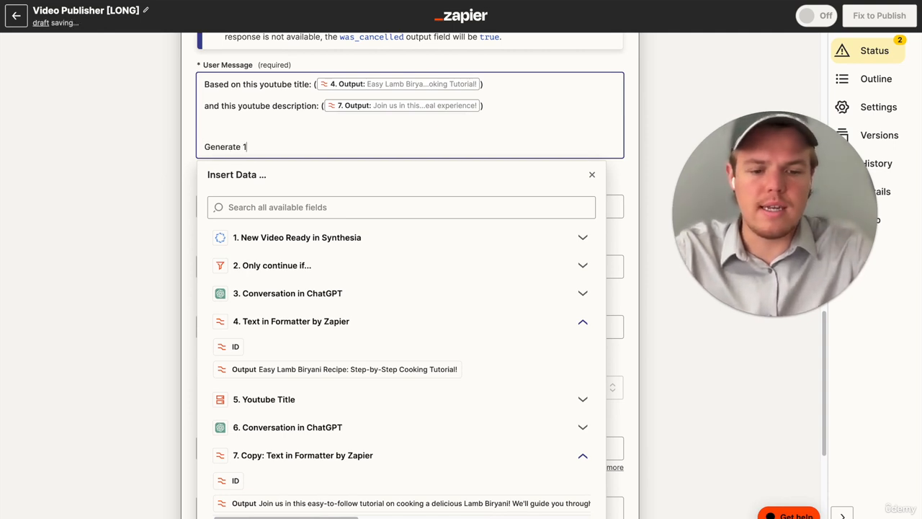
{"action": "type", "text": "0 hashtags, just the hashtags no text before or after to increase SEO on youtube"}
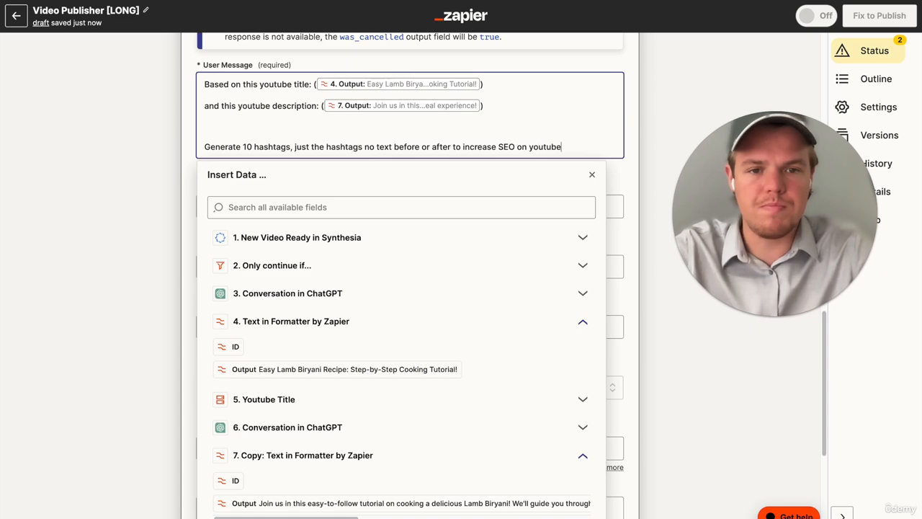
{"action": "left_click", "coordinate": [129, 184]}
Step: Set the model of the step 10 ChatGPT conversation to gpt-4
{"action": "scroll", "coordinate": [180, 238], "scroll_direction": "down", "scroll_amount": 1}
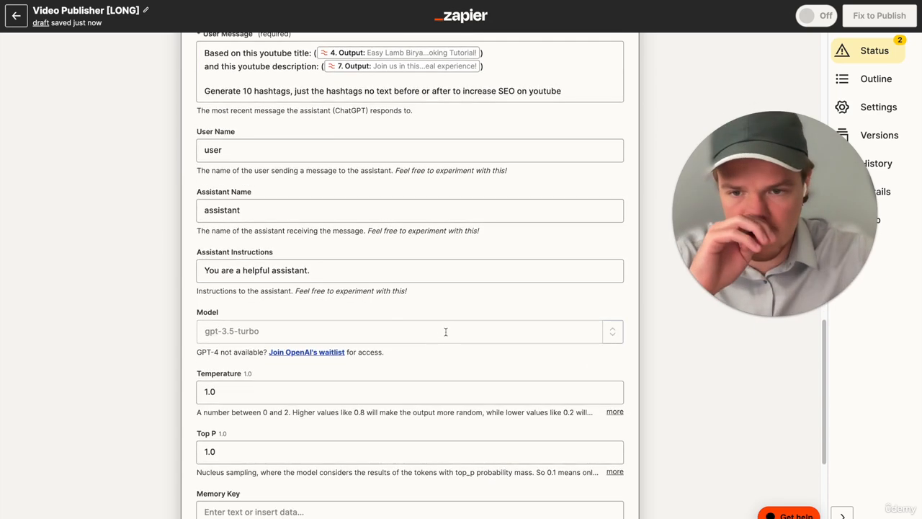
{"action": "left_click", "coordinate": [613, 333]}
{"action": "left_click", "coordinate": [225, 363]}
{"action": "scroll", "coordinate": [348, 365], "scroll_direction": "down", "scroll_amount": 3}
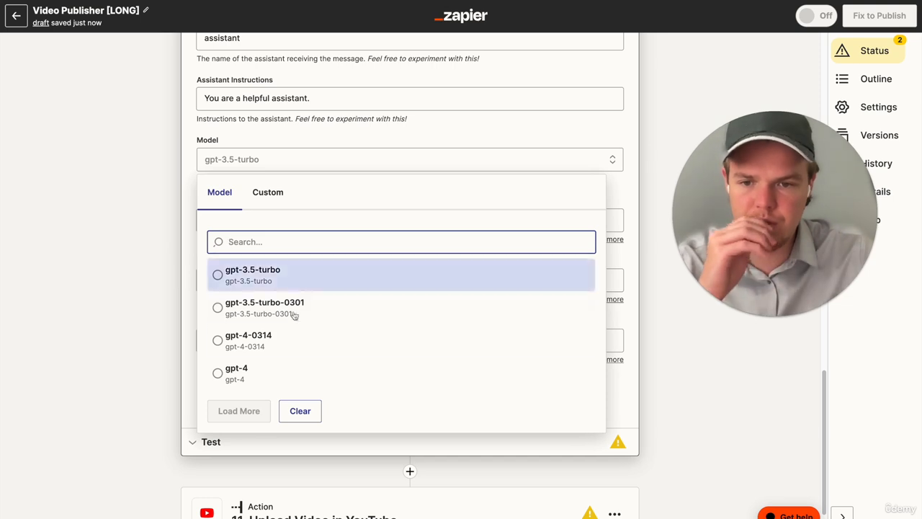
{"action": "left_click", "coordinate": [243, 373]}
Step: Enter "hashfood" as the ChatGPT conversation's Memory Key, and test the action
{"action": "left_click", "coordinate": [237, 340]}
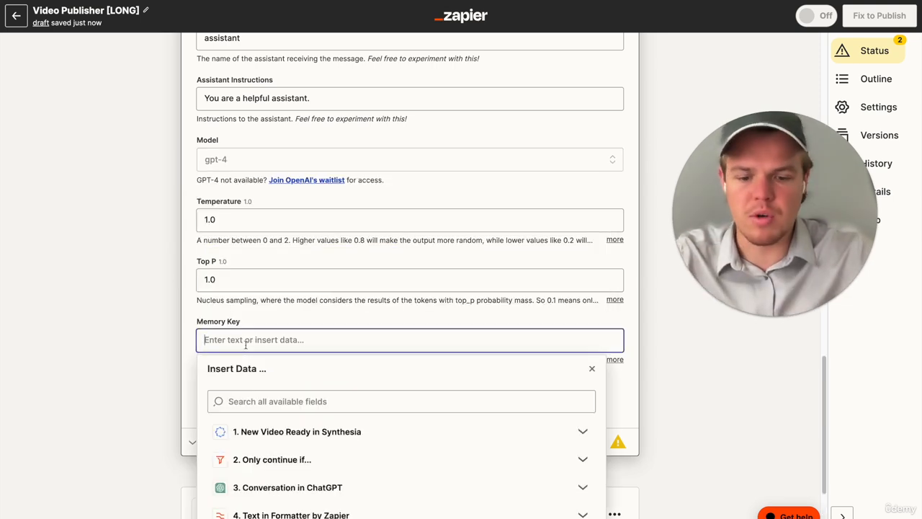
{"action": "type", "text": "aha"}
{"action": "key", "text": "BackSpace"}
{"action": "key", "text": "BackSpace"}
{"action": "key", "text": "BackSpace"}
{"action": "type", "text": "hashfood"}
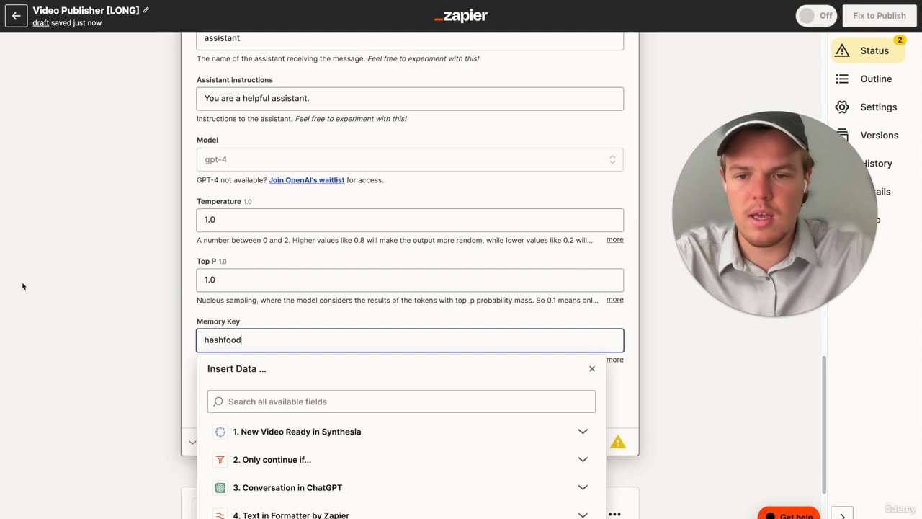
{"action": "left_click", "coordinate": [22, 286]}
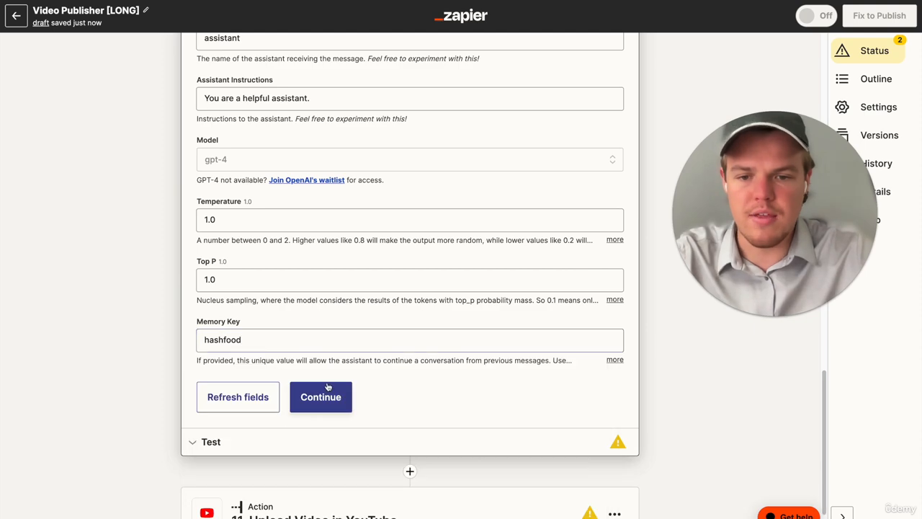
{"action": "left_click", "coordinate": [319, 385]}
{"action": "left_click", "coordinate": [317, 356]}
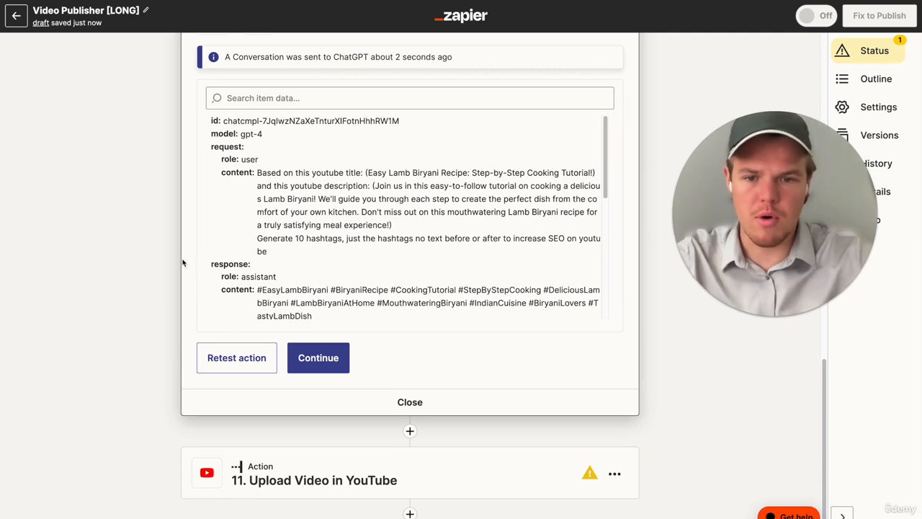
Step: Add the step 10 Assistant Response Message at the end of the YouTube upload's Description, below the cooking instructions
{"action": "left_click", "coordinate": [302, 440]}
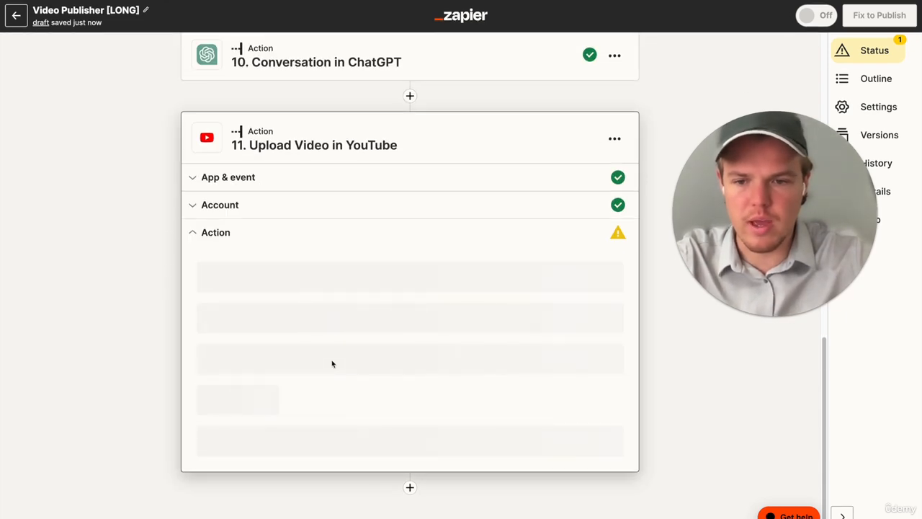
{"action": "left_click", "coordinate": [368, 193]}
{"action": "scroll", "coordinate": [328, 391], "scroll_direction": "down", "scroll_amount": 1}
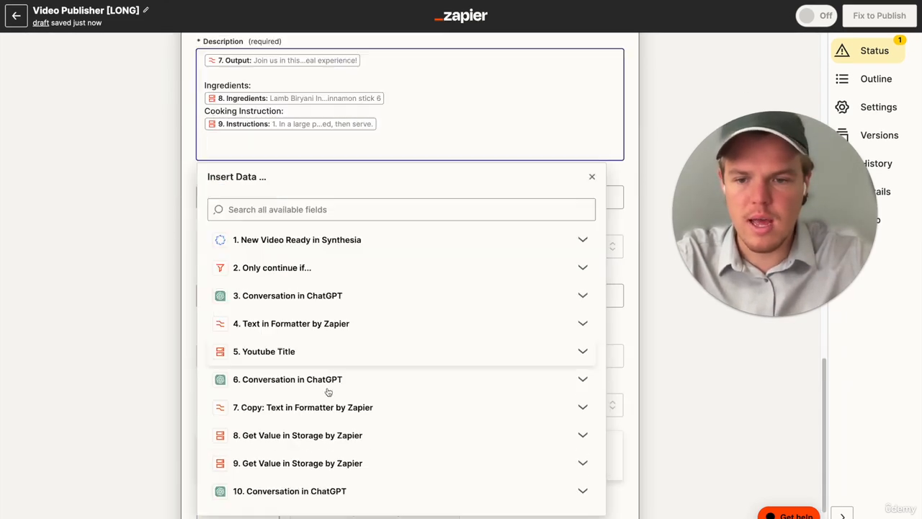
{"action": "scroll", "coordinate": [331, 395], "scroll_direction": "down", "scroll_amount": 2}
{"action": "left_click", "coordinate": [308, 422]}
{"action": "scroll", "coordinate": [304, 437], "scroll_direction": "down", "scroll_amount": 5}
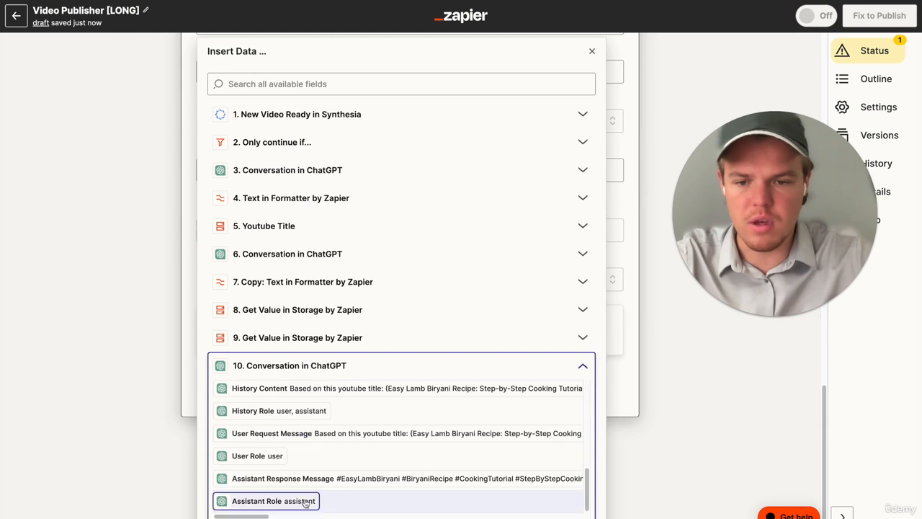
{"action": "left_click", "coordinate": [302, 479]}
{"action": "left_click", "coordinate": [130, 415]}
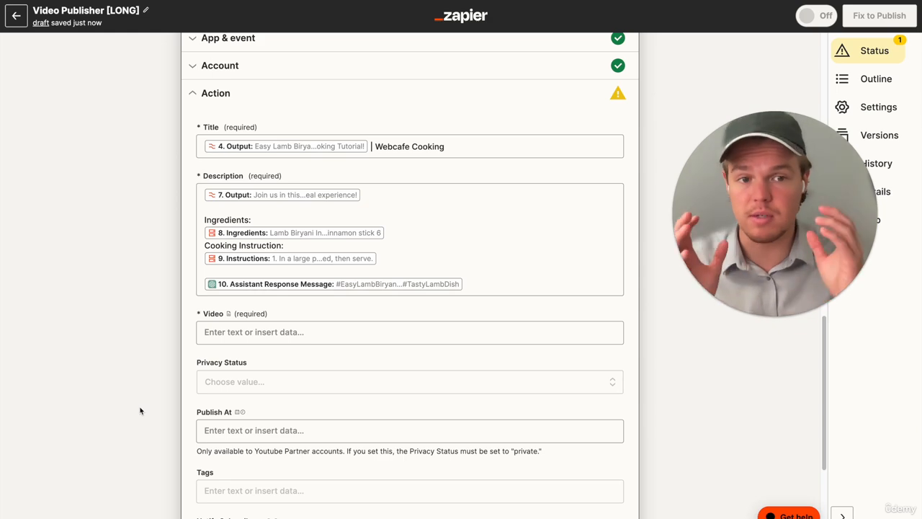
Step: Map the YouTube upload's Video field to the Temporary Download URL from the step 1 Synthesia trigger
{"action": "left_click", "coordinate": [274, 333]}
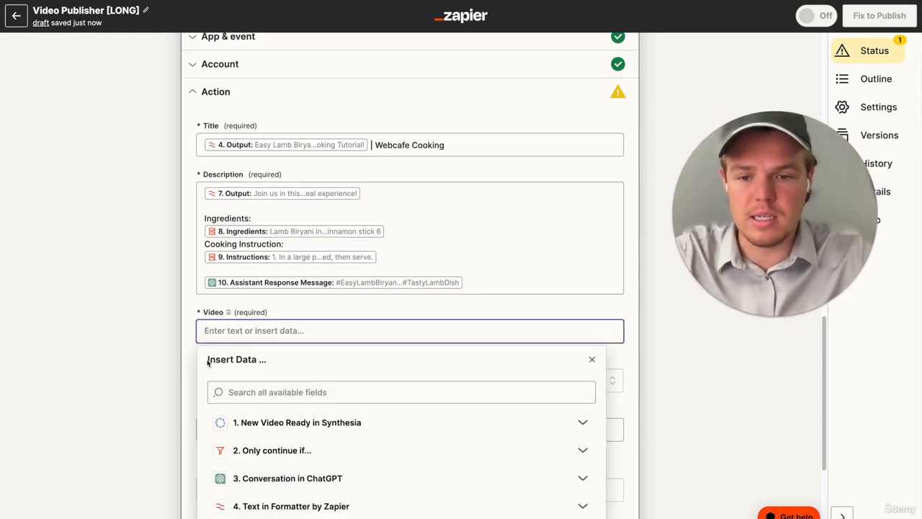
{"action": "scroll", "coordinate": [360, 274], "scroll_direction": "down", "scroll_amount": 3}
{"action": "left_click", "coordinate": [366, 218]}
{"action": "scroll", "coordinate": [357, 328], "scroll_direction": "down", "scroll_amount": 1}
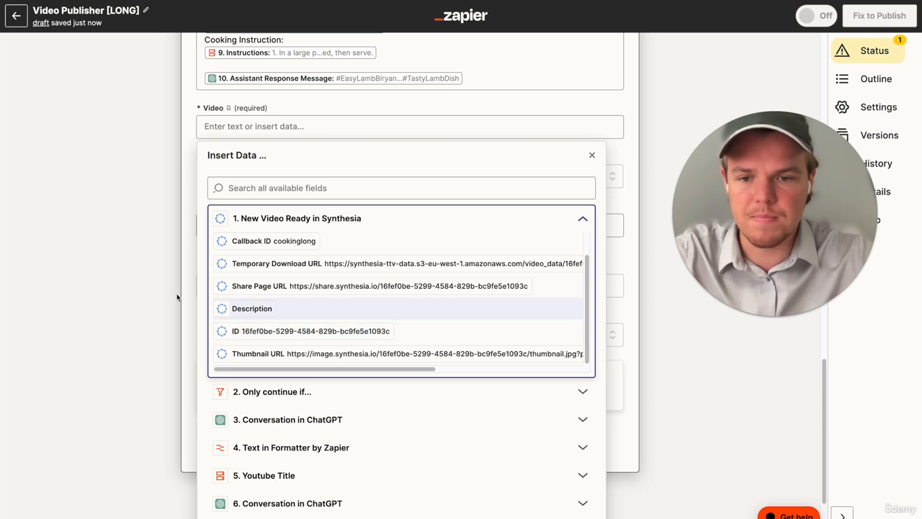
{"action": "left_click", "coordinate": [387, 264]}
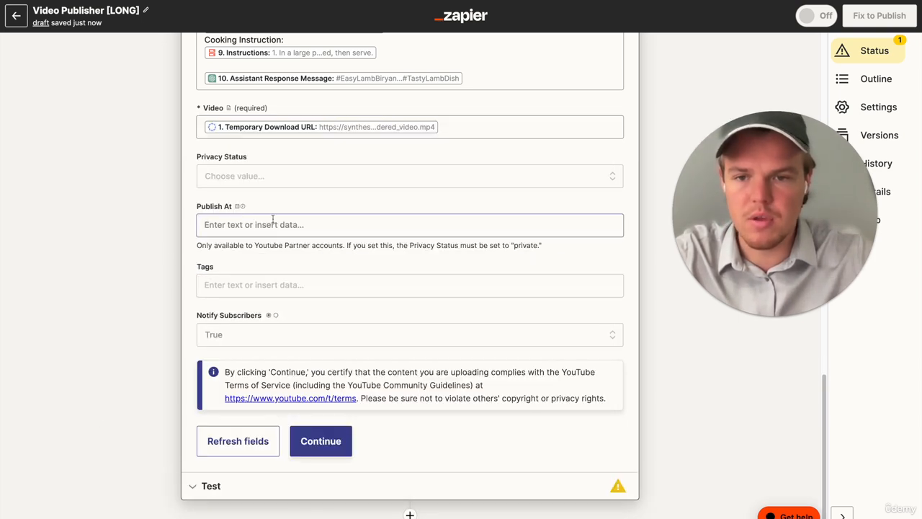
Step: Set the YouTube upload's Privacy Status to private and Notify Subscribers to False, leaving Publish At and Tags empty
{"action": "left_click", "coordinate": [285, 183]}
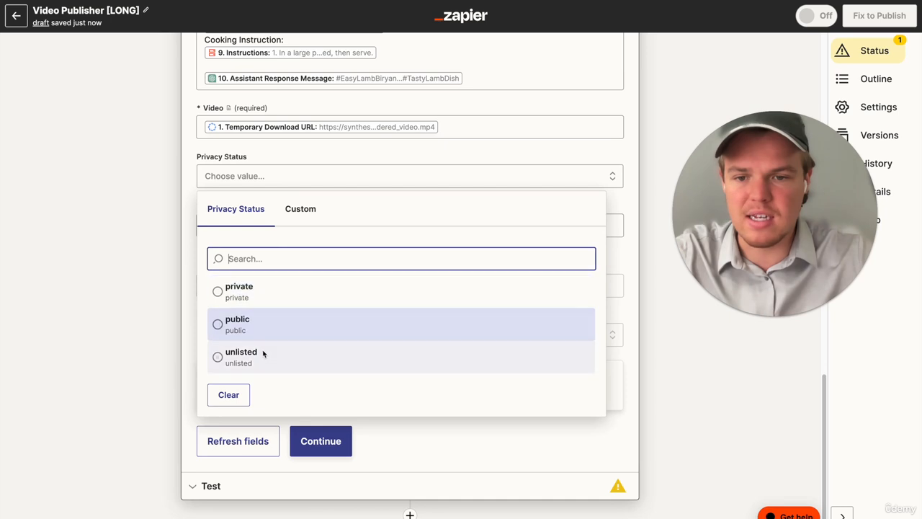
{"action": "left_click", "coordinate": [276, 293]}
{"action": "left_click", "coordinate": [243, 224]}
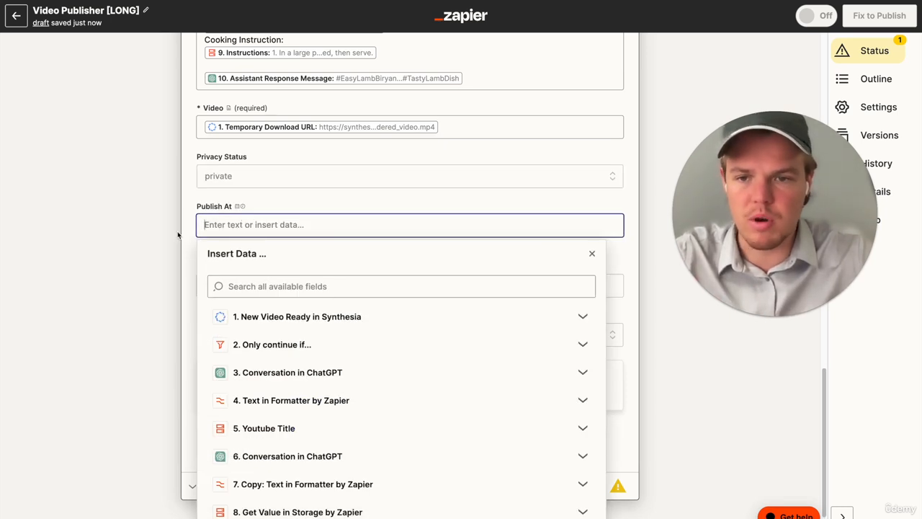
{"action": "left_click", "coordinate": [174, 264]}
{"action": "scroll", "coordinate": [175, 264], "scroll_direction": "down", "scroll_amount": 1}
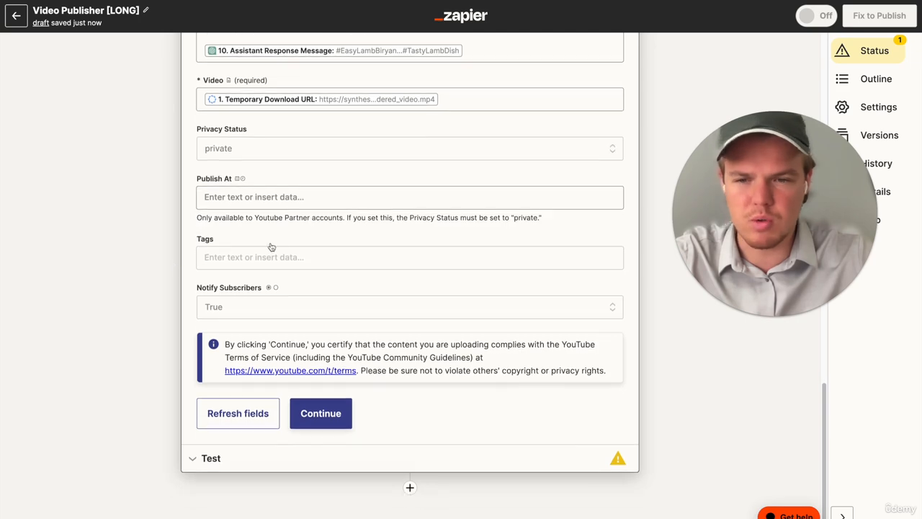
{"action": "left_click", "coordinate": [271, 256]}
{"action": "left_click", "coordinate": [165, 263]}
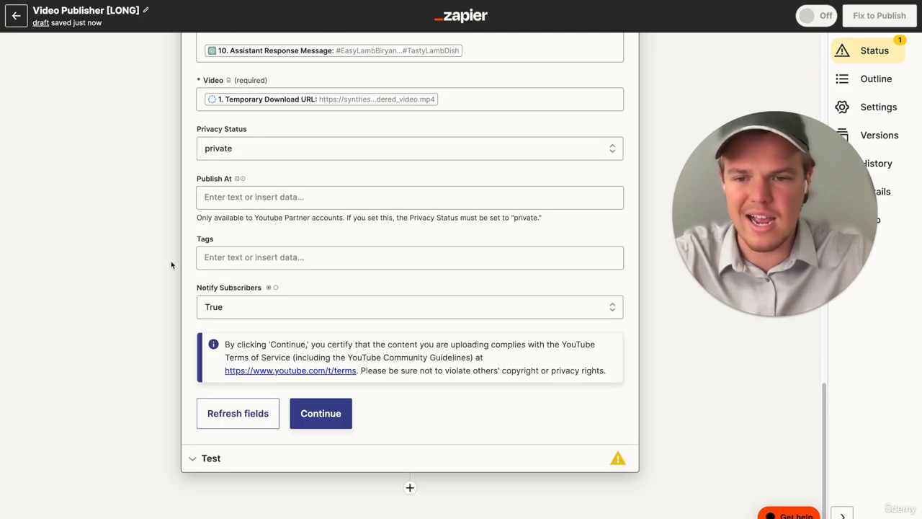
{"action": "left_click", "coordinate": [242, 302]}
{"action": "left_click", "coordinate": [251, 422]}
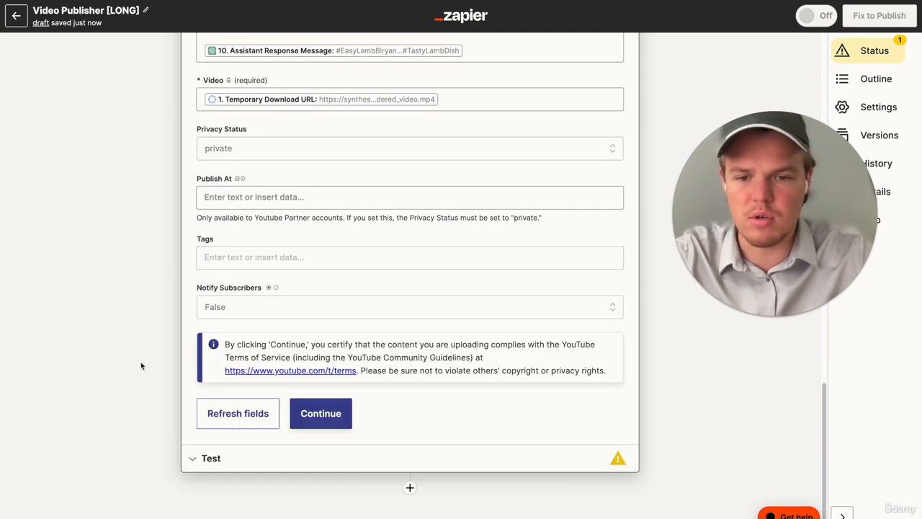
Step: Accept the YouTube upload settings, skip the action test and look over the Zap's steps
{"action": "left_click", "coordinate": [321, 414]}
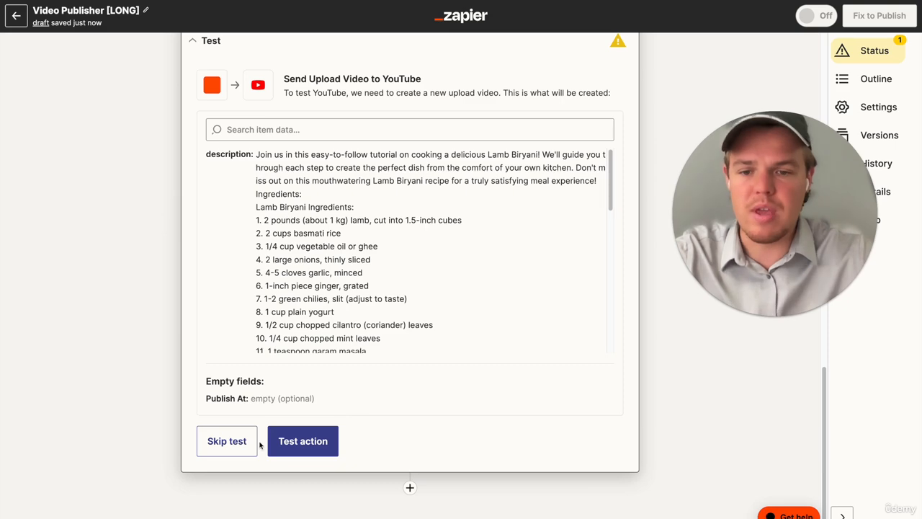
{"action": "left_click", "coordinate": [227, 441]}
{"action": "left_click", "coordinate": [495, 292]}
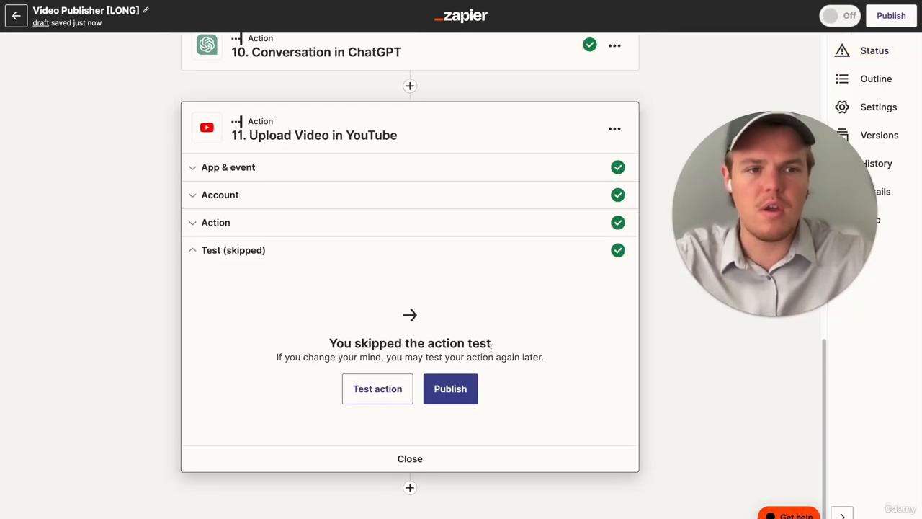
{"action": "scroll", "coordinate": [491, 352], "scroll_direction": "up", "scroll_amount": 10}
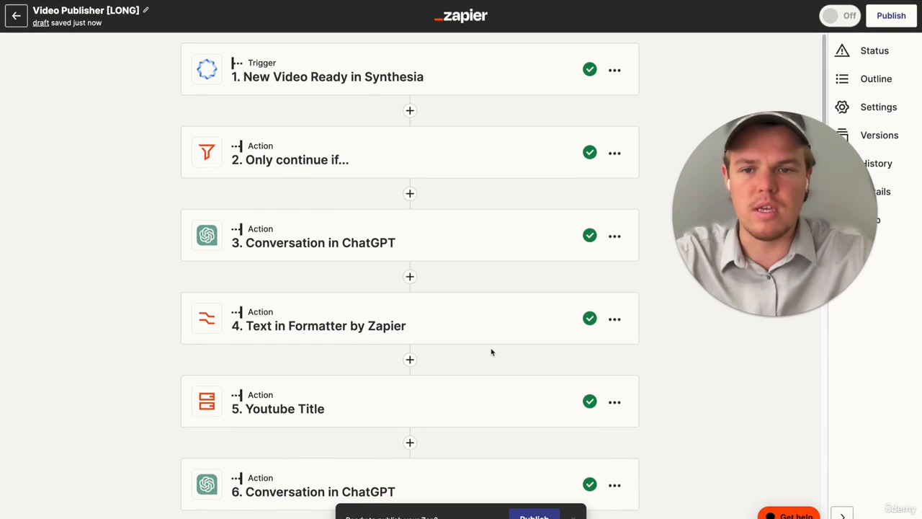
{"action": "scroll", "coordinate": [491, 352], "scroll_direction": "down", "scroll_amount": 10}
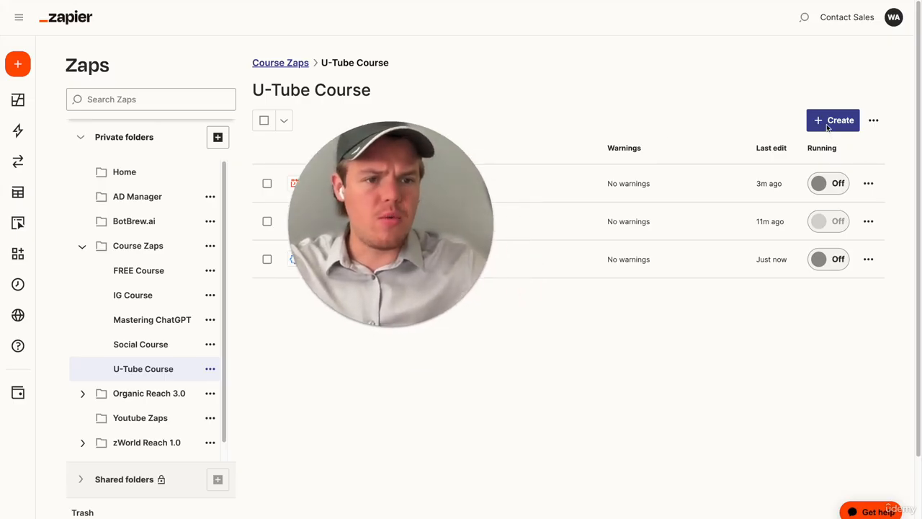
Step: Create a new Zap in the U-Tube Course folder and name it "Thumbnail [AUTO]"
{"action": "left_click", "coordinate": [833, 124]}
{"action": "left_click", "coordinate": [805, 156]}
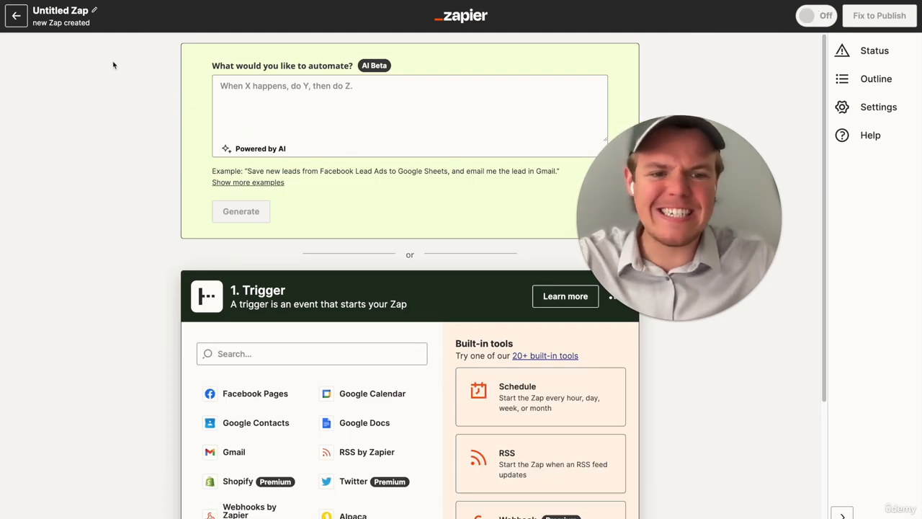
{"action": "left_click", "coordinate": [78, 10]}
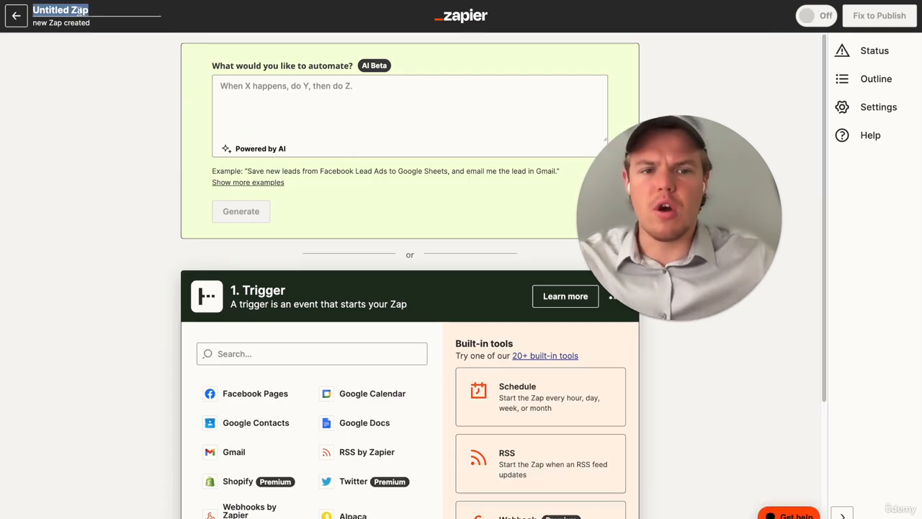
{"action": "type", "text": "Thumbnai"}
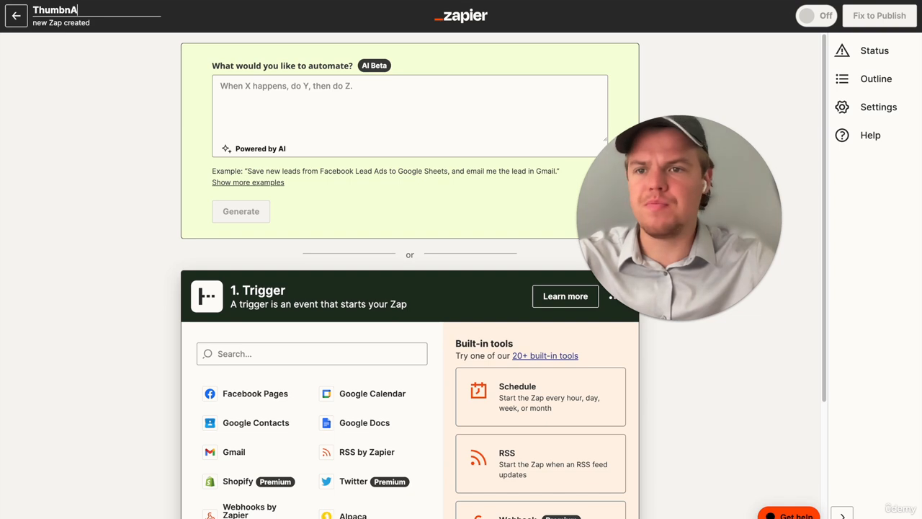
{"action": "type", "text": "l [AU"}
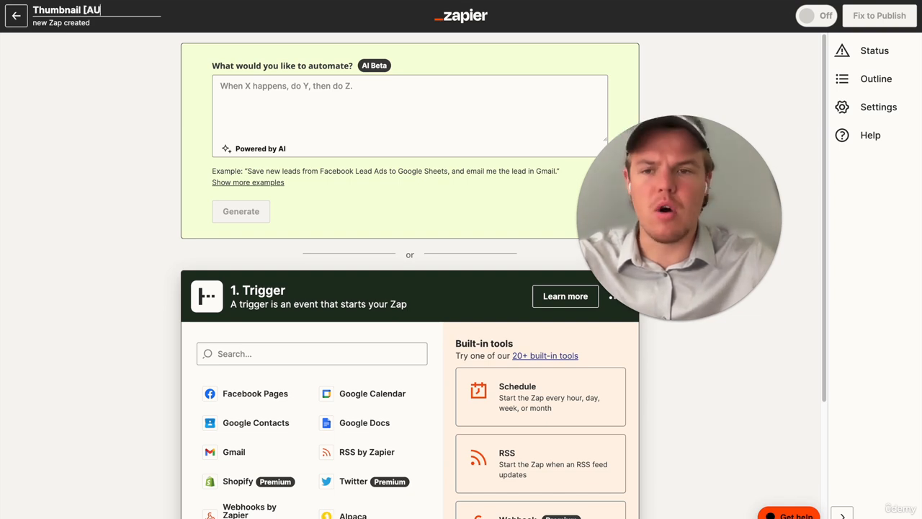
{"action": "type", "text": "TO]"}
{"action": "key", "text": "Return"}
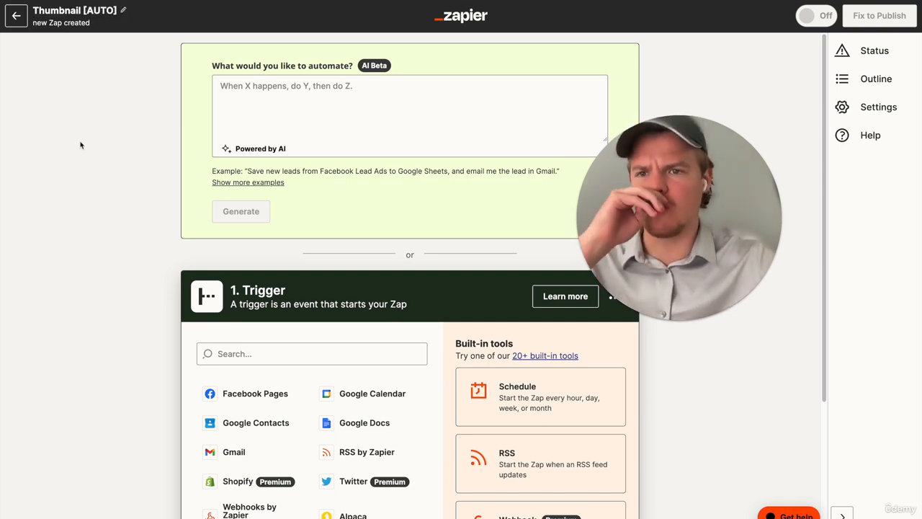
Step: Set the Zap's trigger to YouTube with the New Video In Channel event
{"action": "scroll", "coordinate": [99, 166], "scroll_direction": "down", "scroll_amount": 1}
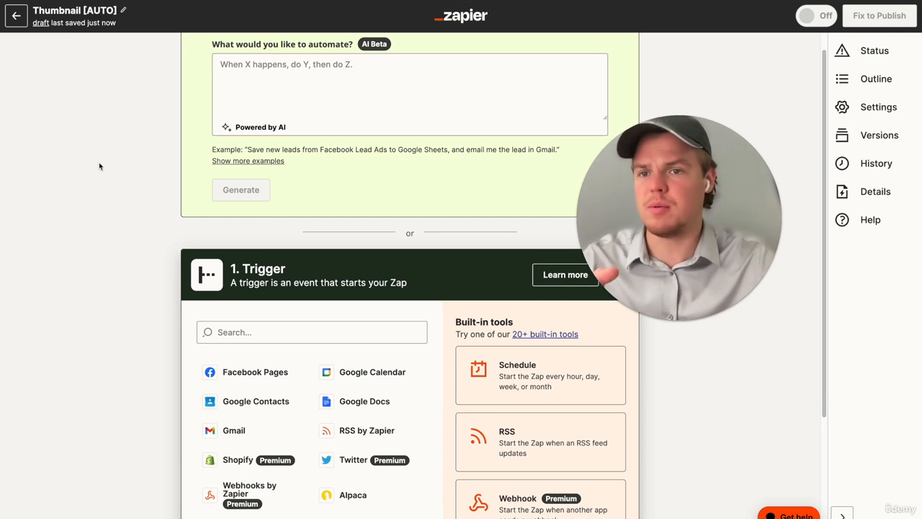
{"action": "scroll", "coordinate": [99, 167], "scroll_direction": "down", "scroll_amount": 1}
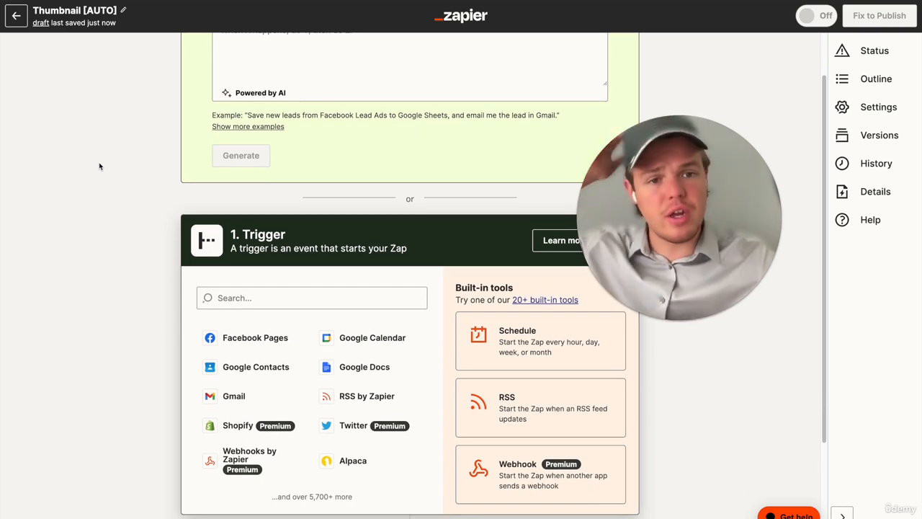
{"action": "scroll", "coordinate": [108, 168], "scroll_direction": "down", "scroll_amount": 1}
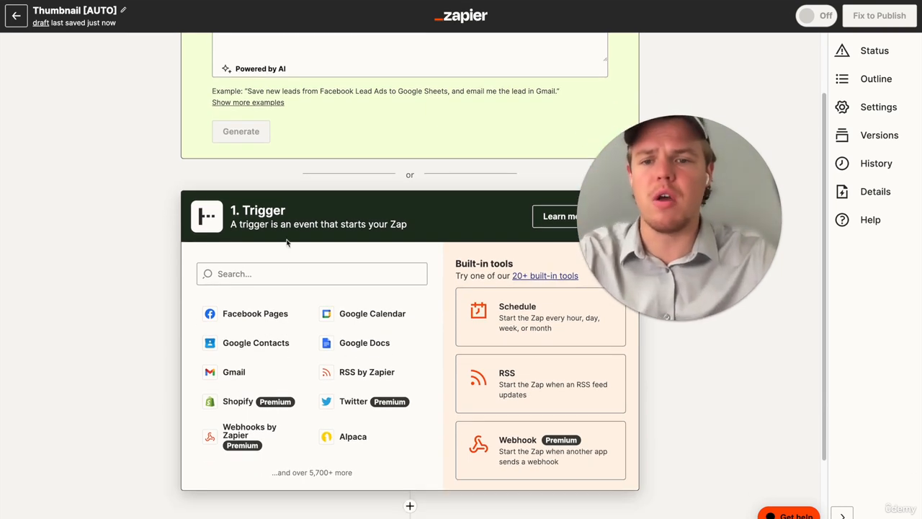
{"action": "left_click", "coordinate": [263, 274]}
{"action": "type", "text": "youtu"}
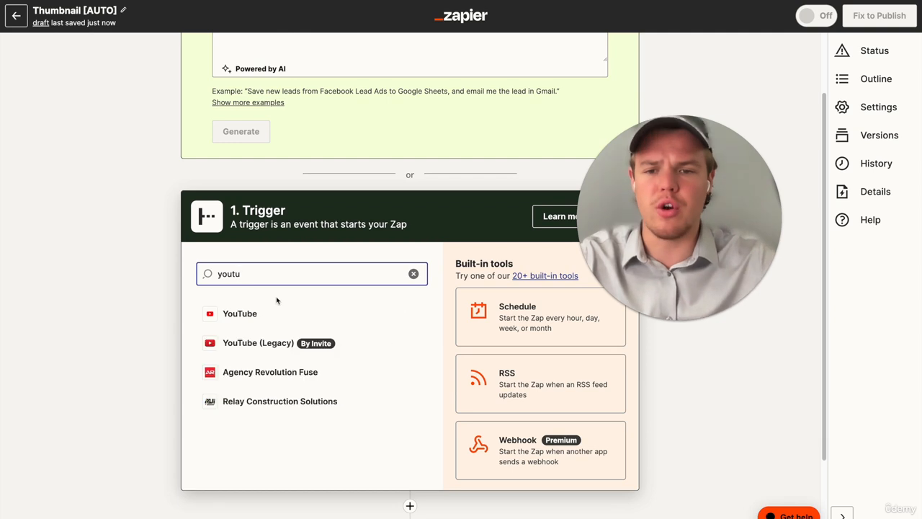
{"action": "left_click", "coordinate": [269, 312]}
{"action": "left_click", "coordinate": [382, 208]}
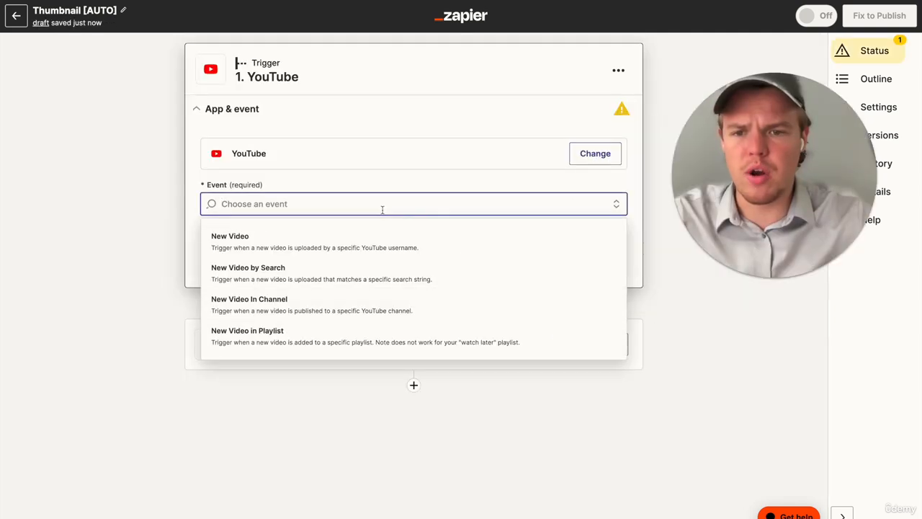
{"action": "left_click", "coordinate": [356, 304]}
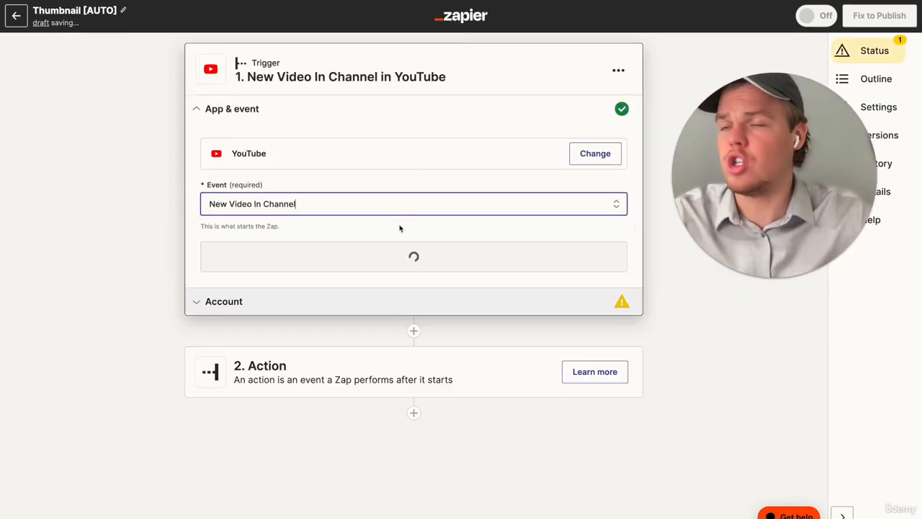
{"action": "left_click", "coordinate": [409, 260]}
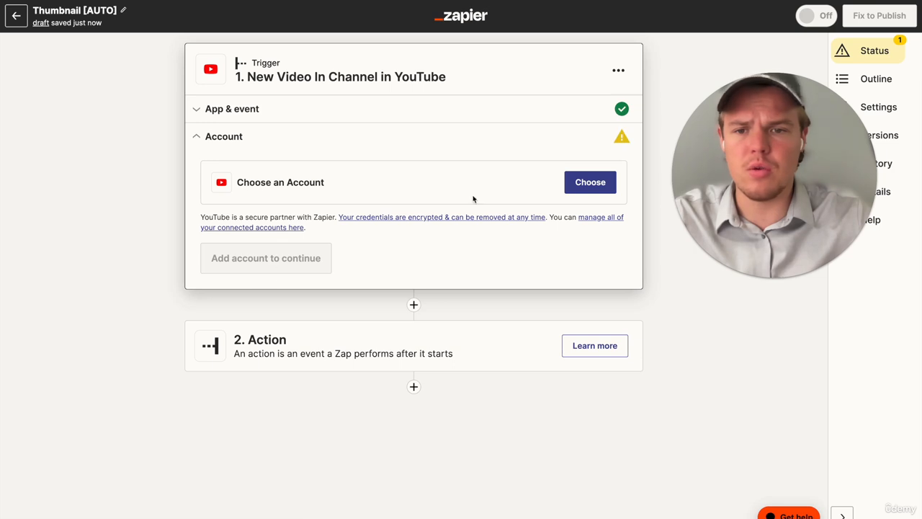
Step: Connect the trigger to the English Youtube account
{"action": "left_click", "coordinate": [587, 183]}
{"action": "left_click", "coordinate": [292, 338]}
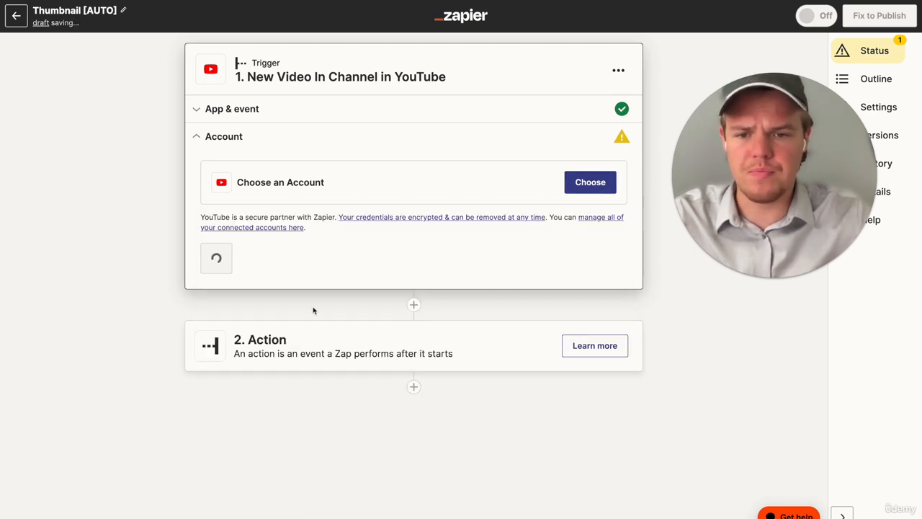
{"action": "left_click", "coordinate": [247, 269]}
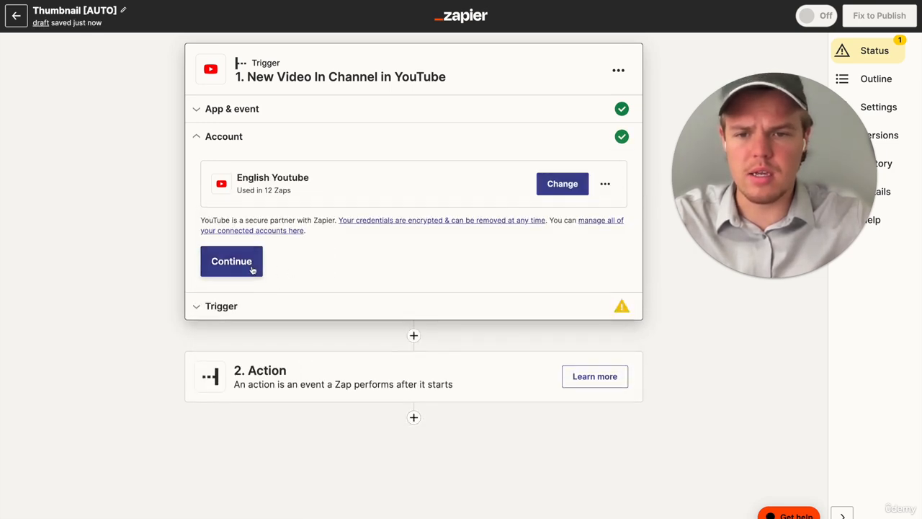
Step: Fill in the trigger's required Channel field with the YouTube channel's ID and accept the trigger settings
{"action": "left_click", "coordinate": [280, 212]}
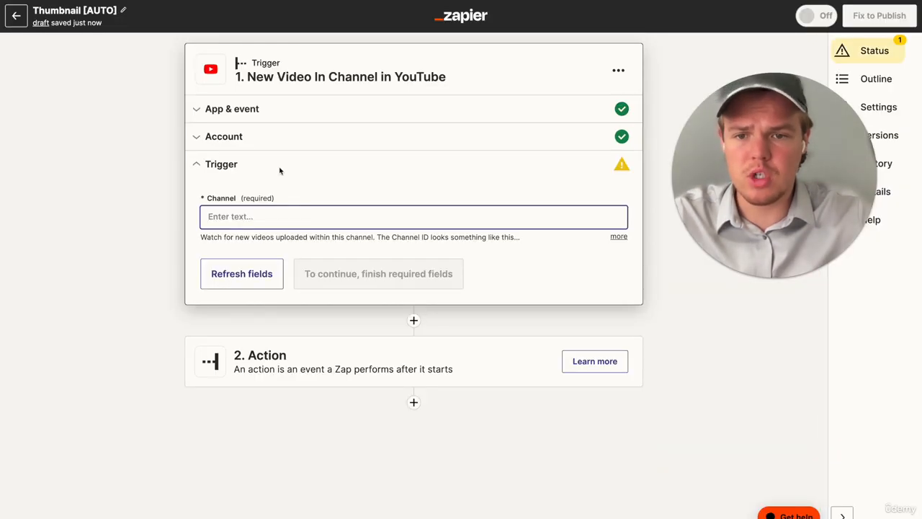
{"action": "type", "text": "channel/UCJFMlSxcvlZg5yZUYJT0Pug"}
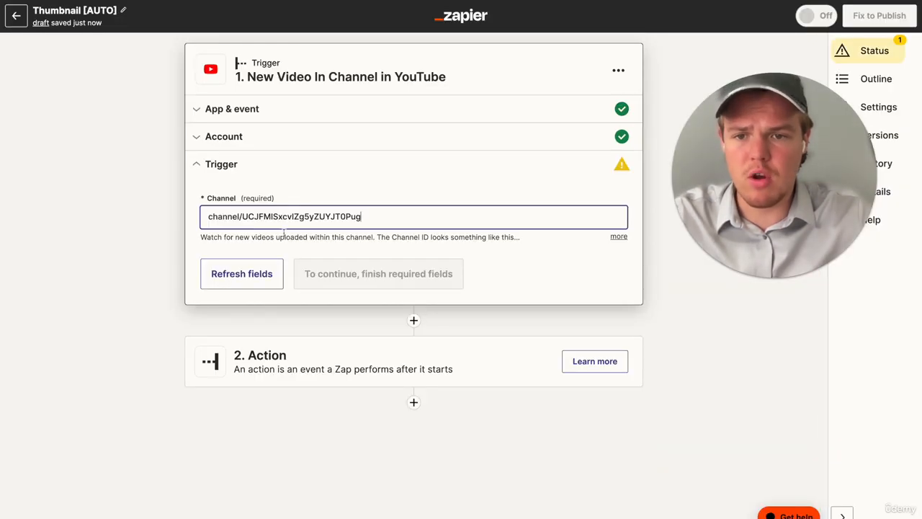
{"action": "left_click", "coordinate": [268, 249]}
{"action": "left_click", "coordinate": [330, 273]}
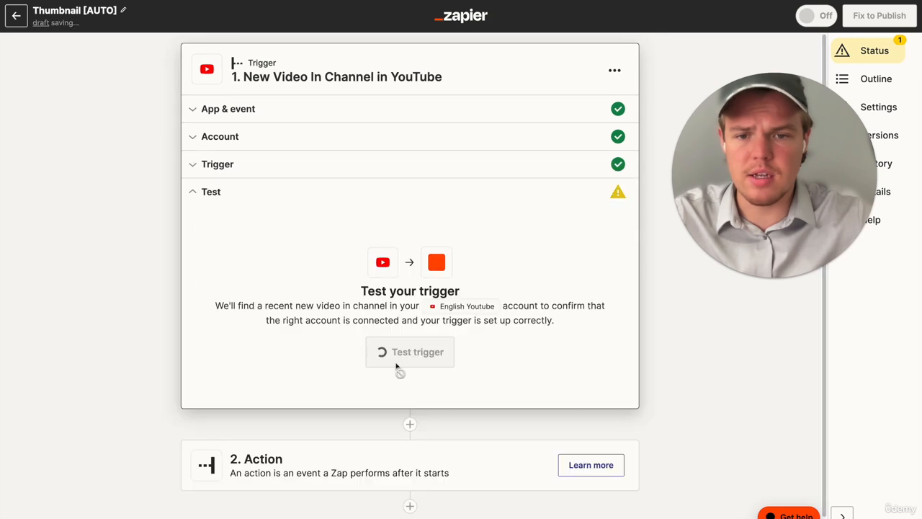
Step: Test the YouTube trigger, look through the sample video's data and proceed to the action step
{"action": "left_click", "coordinate": [412, 353]}
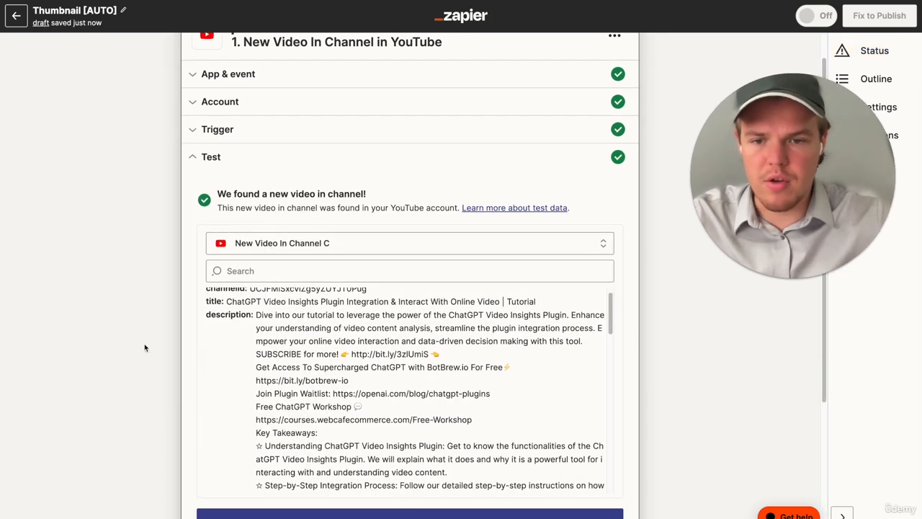
{"action": "scroll", "coordinate": [306, 363], "scroll_direction": "down", "scroll_amount": 5}
{"action": "scroll", "coordinate": [307, 362], "scroll_direction": "down", "scroll_amount": 10}
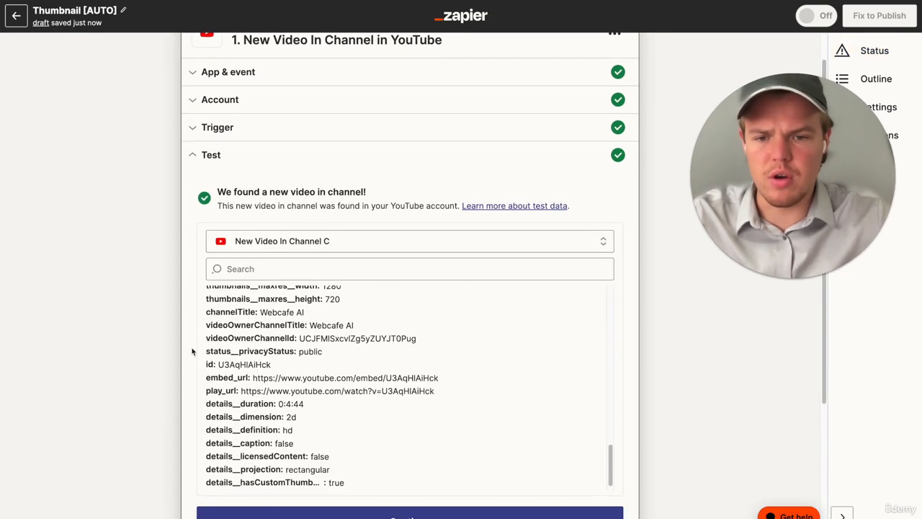
{"action": "scroll", "coordinate": [346, 370], "scroll_direction": "down", "scroll_amount": 3}
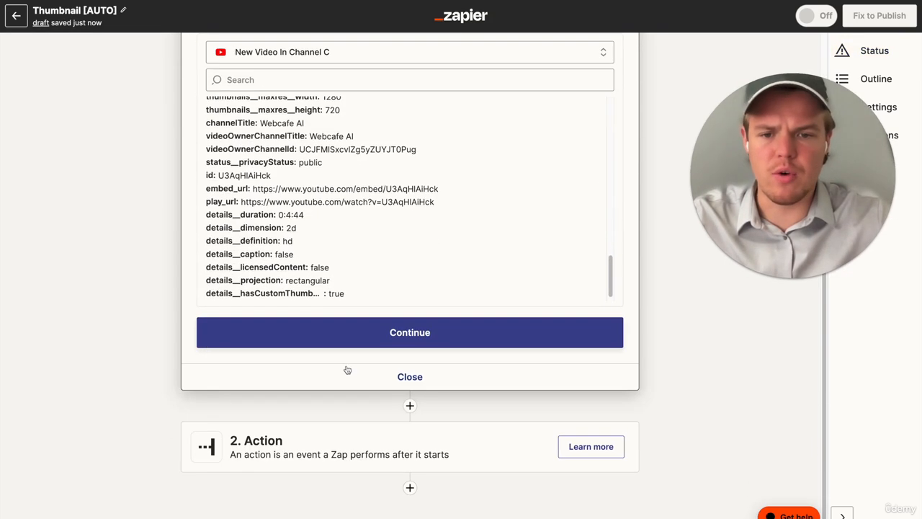
{"action": "left_click", "coordinate": [387, 340]}
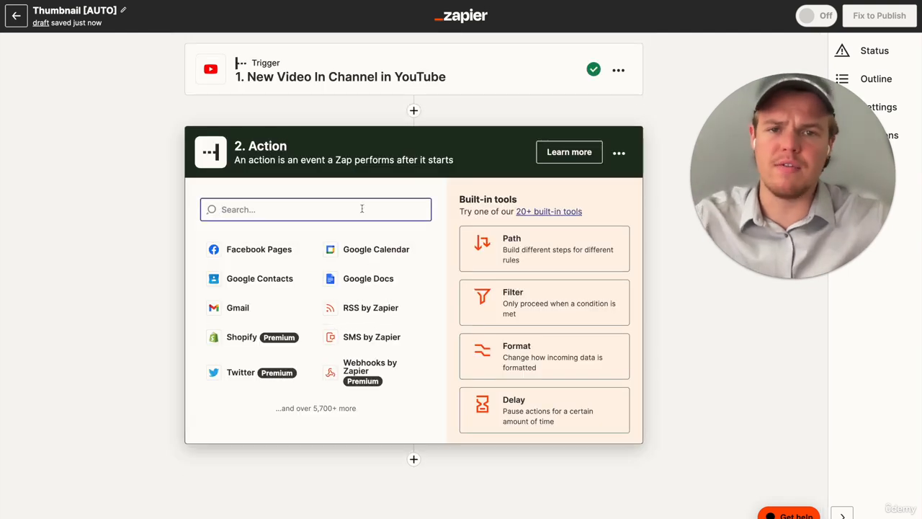
Step: Add Filter by Zapier as step 2 and choose the Title from the YouTube trigger as the field to check
{"action": "type", "text": "filt"}
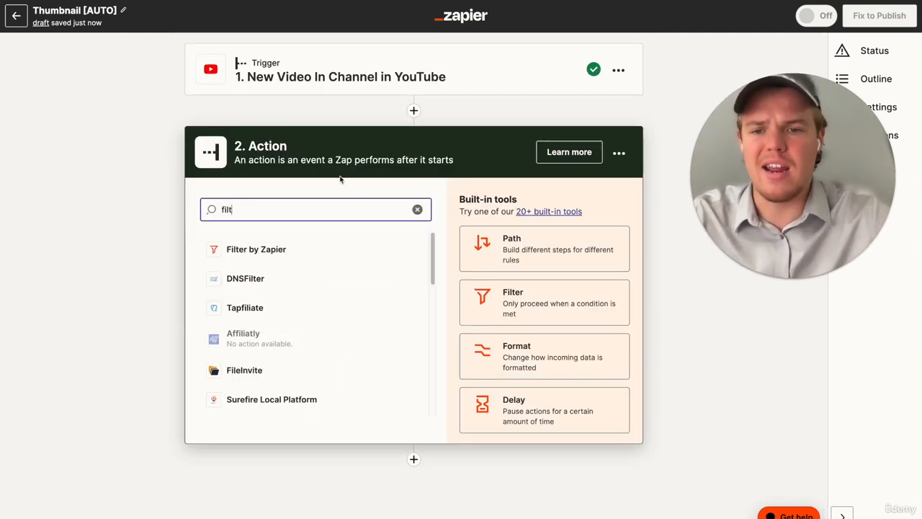
{"action": "left_click", "coordinate": [281, 249]}
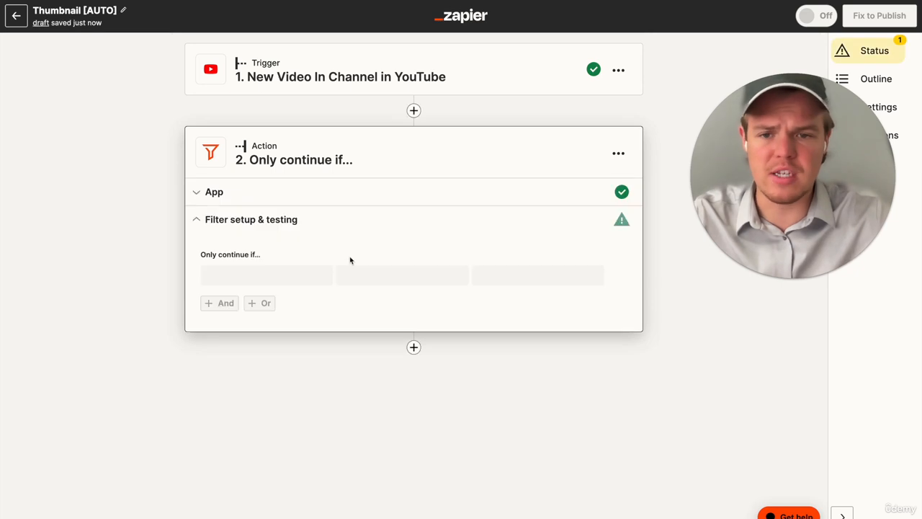
{"action": "left_click", "coordinate": [298, 278]}
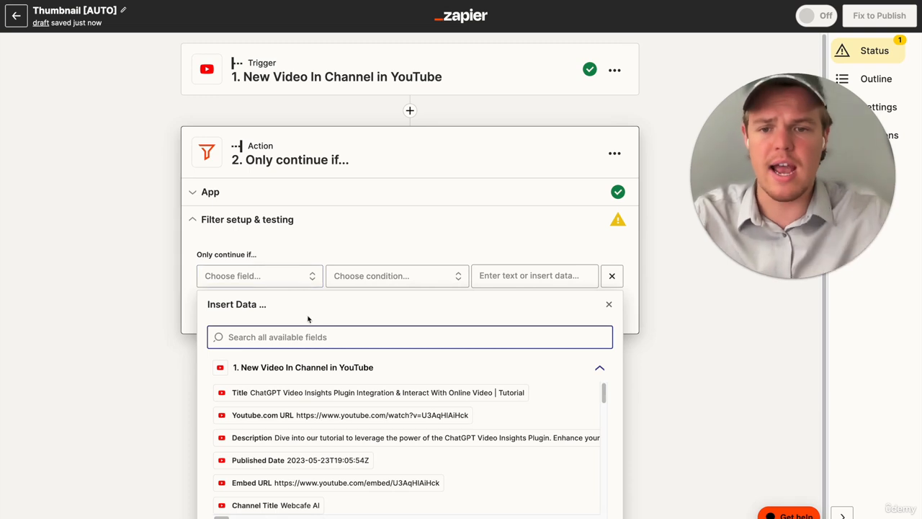
{"action": "scroll", "coordinate": [306, 337], "scroll_direction": "down", "scroll_amount": 1}
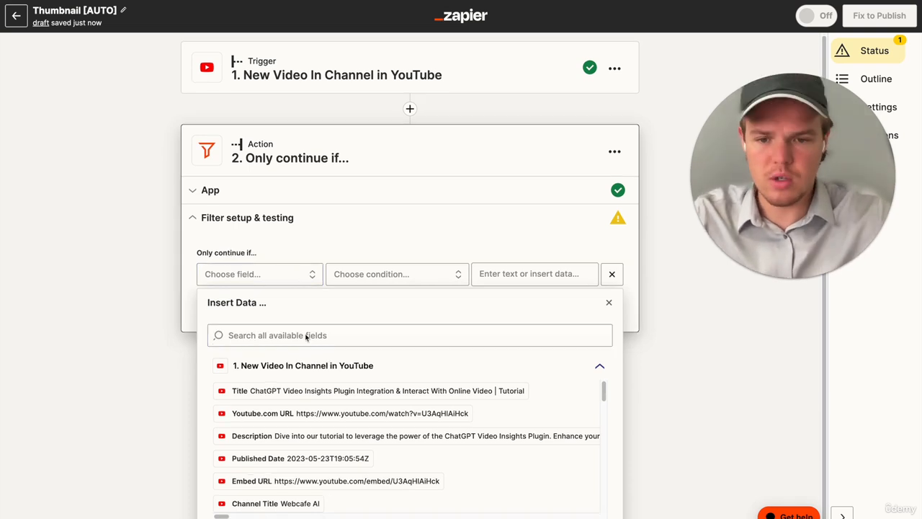
{"action": "left_click", "coordinate": [311, 393]}
Step: Set the filter condition to (Text) Contains "Webcafe Cooking", test it and proceed to step 3
{"action": "left_click", "coordinate": [418, 279]}
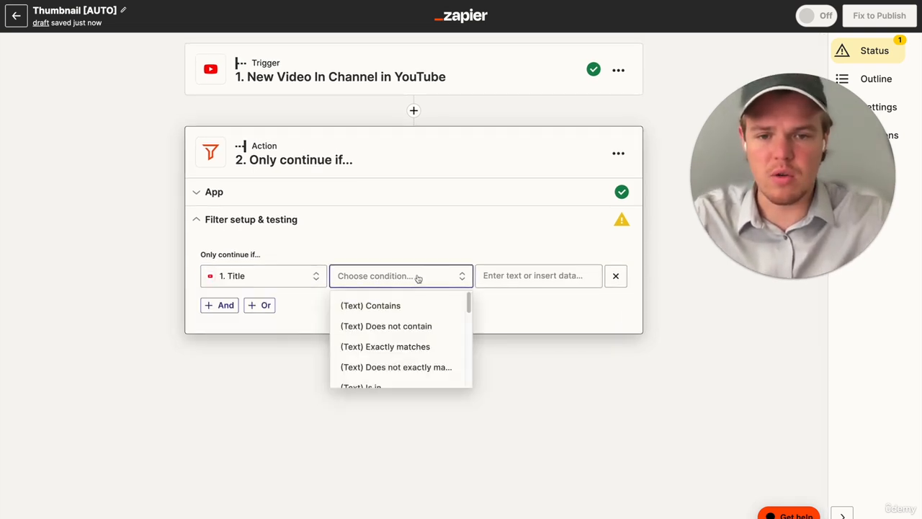
{"action": "left_click", "coordinate": [411, 302]}
{"action": "left_click", "coordinate": [510, 275]}
{"action": "type", "text": "Webcafe Cooking"}
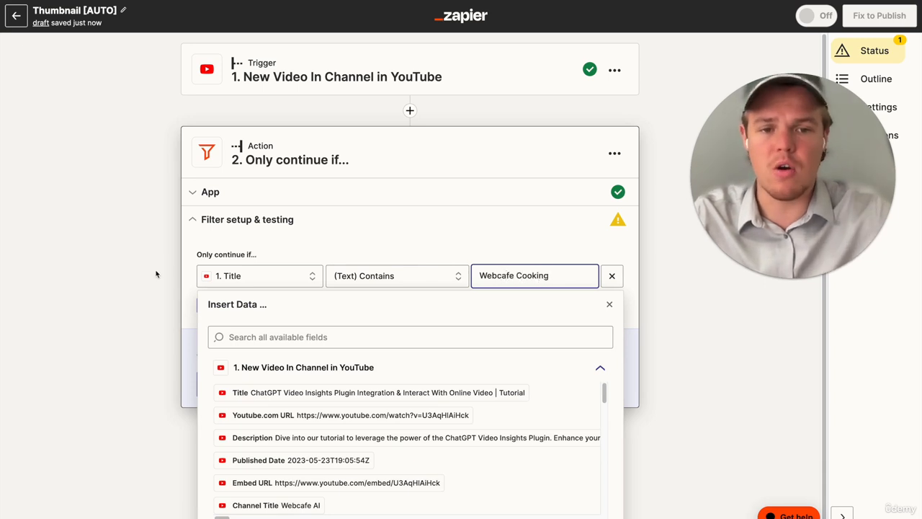
{"action": "left_click", "coordinate": [155, 274]}
{"action": "left_click", "coordinate": [241, 383]}
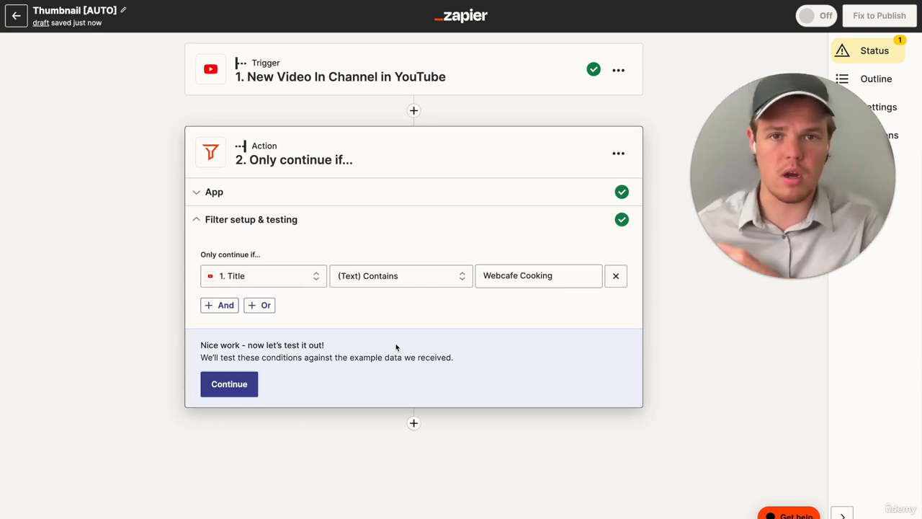
{"action": "left_click", "coordinate": [323, 435]}
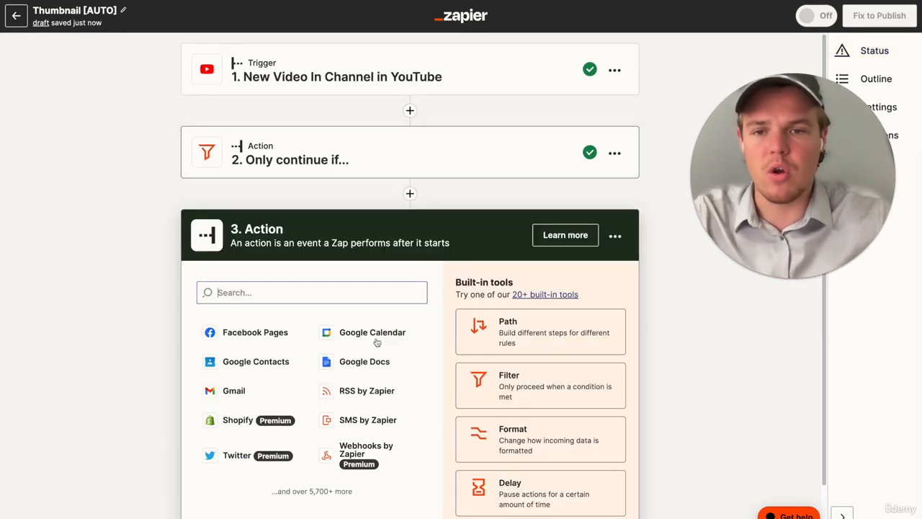
{"action": "type", "text": "b"}
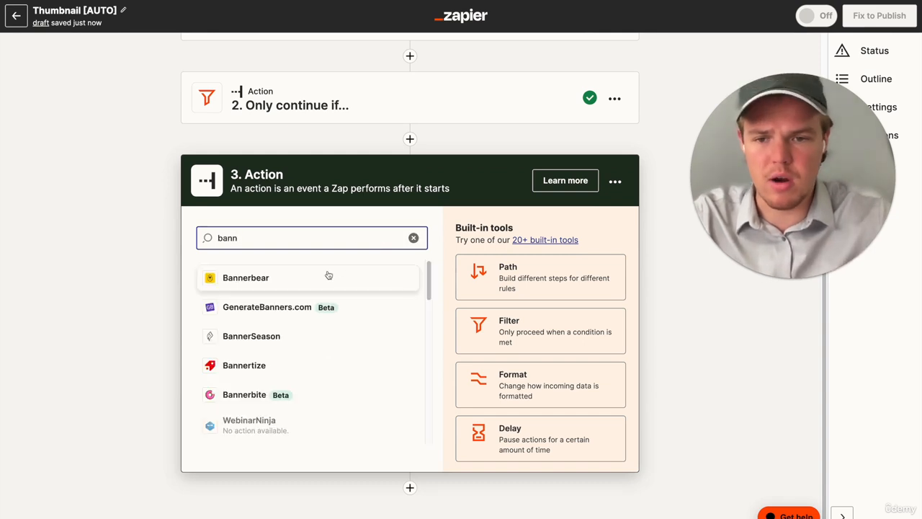
{"action": "type", "text": "ann"}
{"action": "key", "text": "BackSpace"}
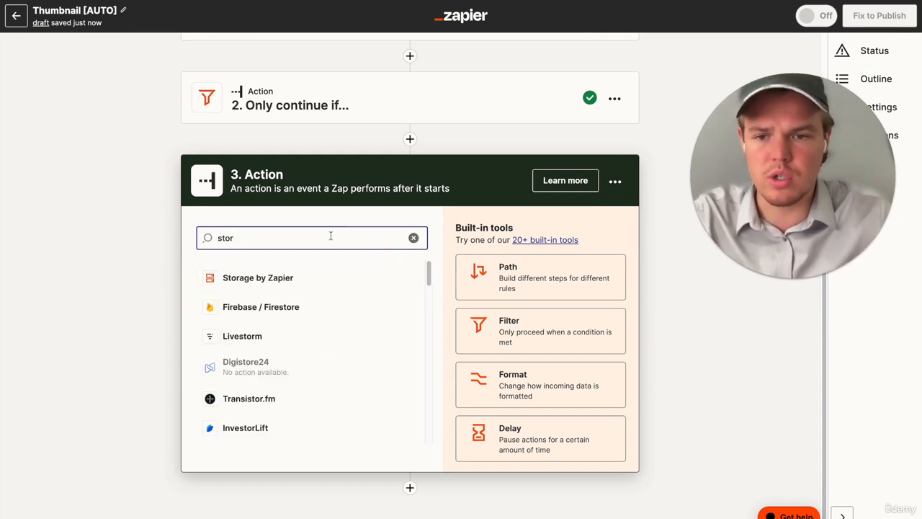
Step: Add Storage by Zapier as step 3 with the Get Value event and accept its connected account
{"action": "left_click", "coordinate": [311, 278]}
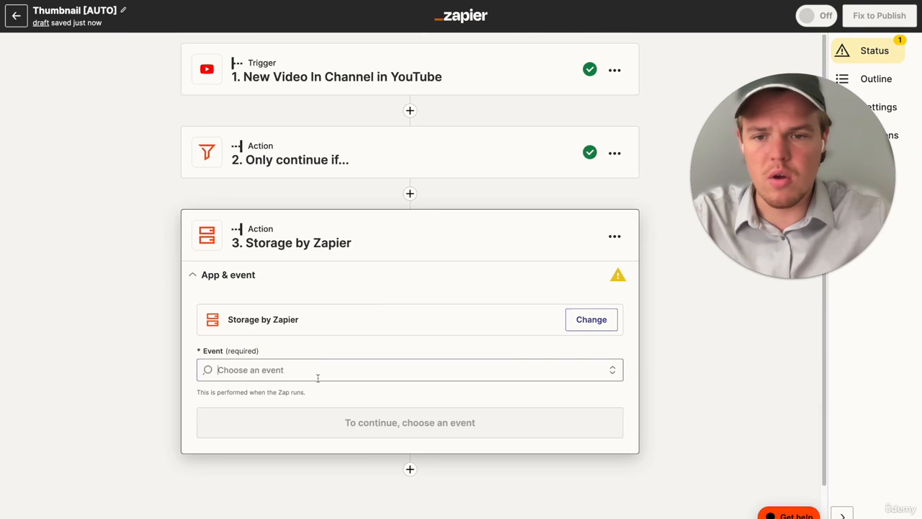
{"action": "left_click", "coordinate": [317, 371]}
{"action": "scroll", "coordinate": [340, 404], "scroll_direction": "down", "scroll_amount": 5}
{"action": "left_click", "coordinate": [335, 508]}
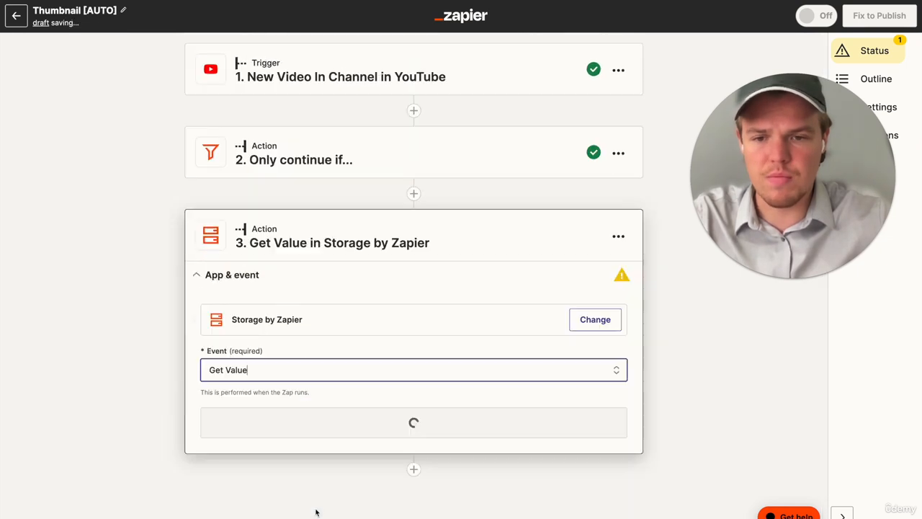
{"action": "left_click", "coordinate": [329, 428]}
{"action": "left_click", "coordinate": [245, 427]}
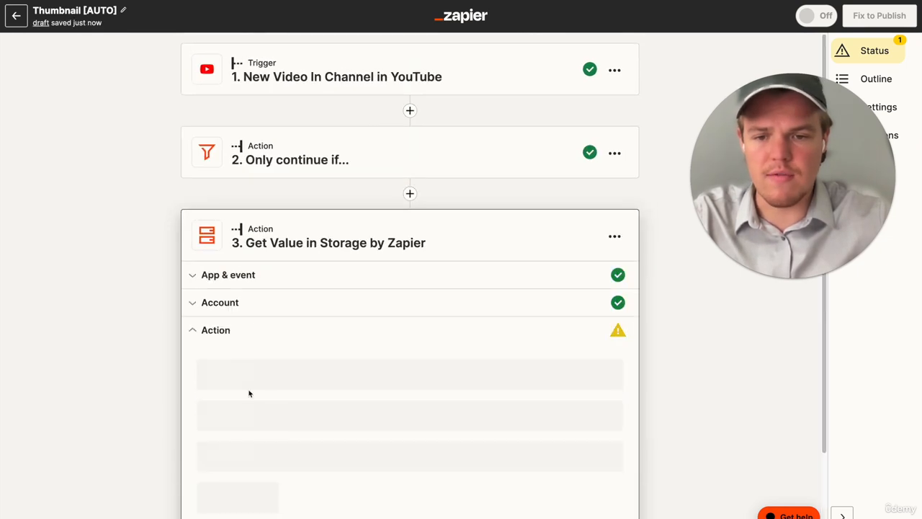
Step: Look up the key used by the Banner ID storage step in the AI Youtube Channel Zap
{"action": "scroll", "coordinate": [247, 262], "scroll_direction": "down", "scroll_amount": 3}
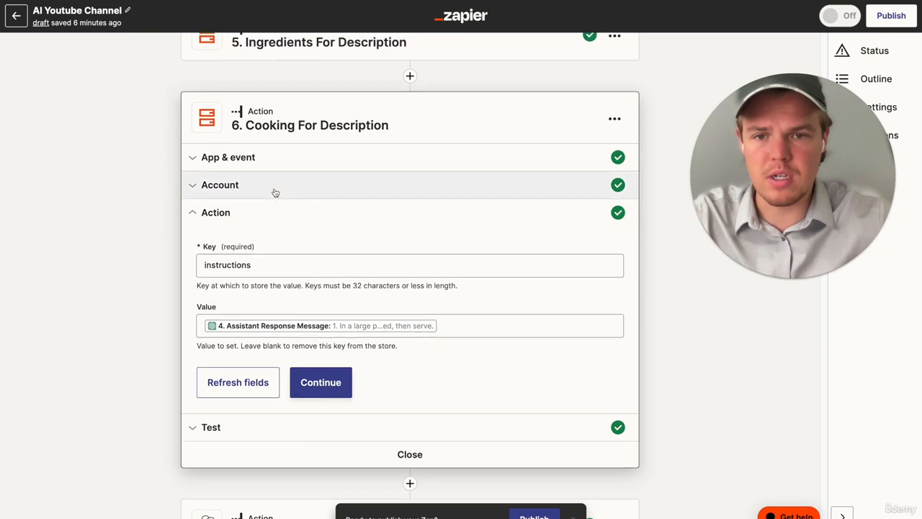
{"action": "scroll", "coordinate": [281, 173], "scroll_direction": "down", "scroll_amount": 8}
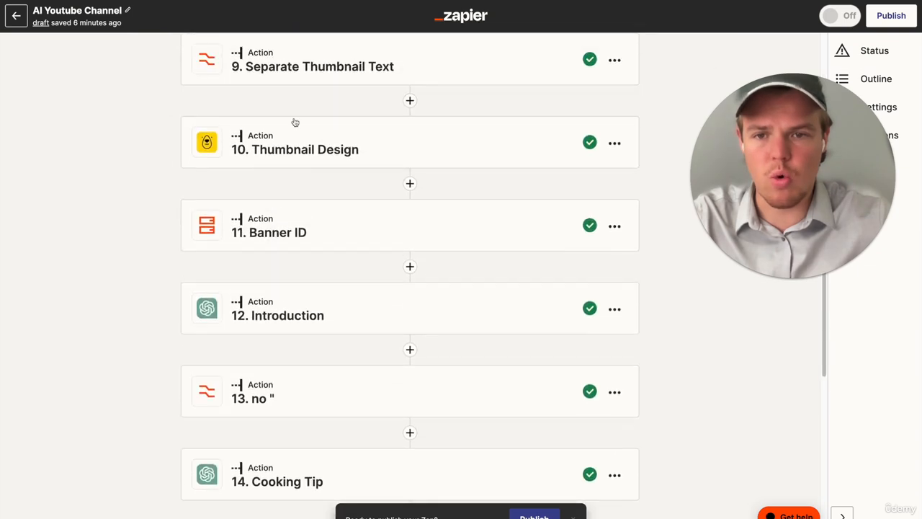
{"action": "left_click", "coordinate": [298, 216]}
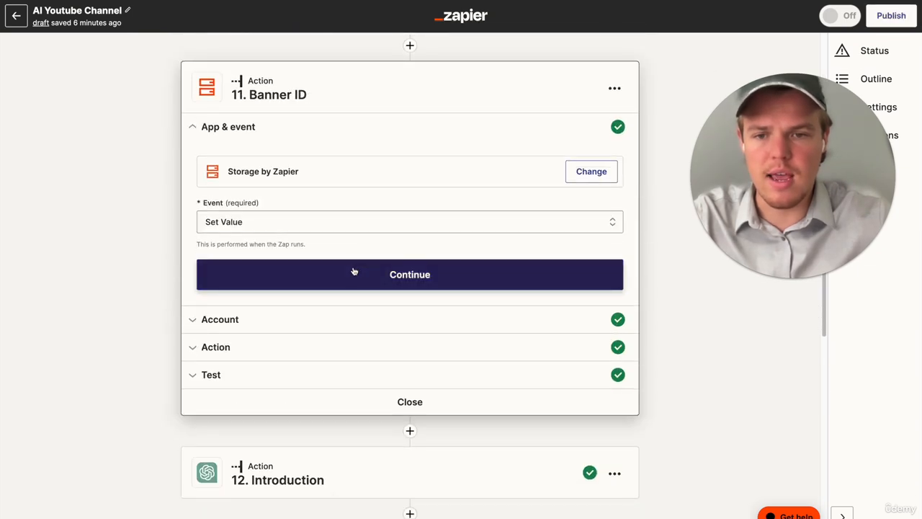
{"action": "left_click", "coordinate": [355, 271]}
{"action": "left_click", "coordinate": [243, 281]}
{"action": "left_click", "coordinate": [252, 238]}
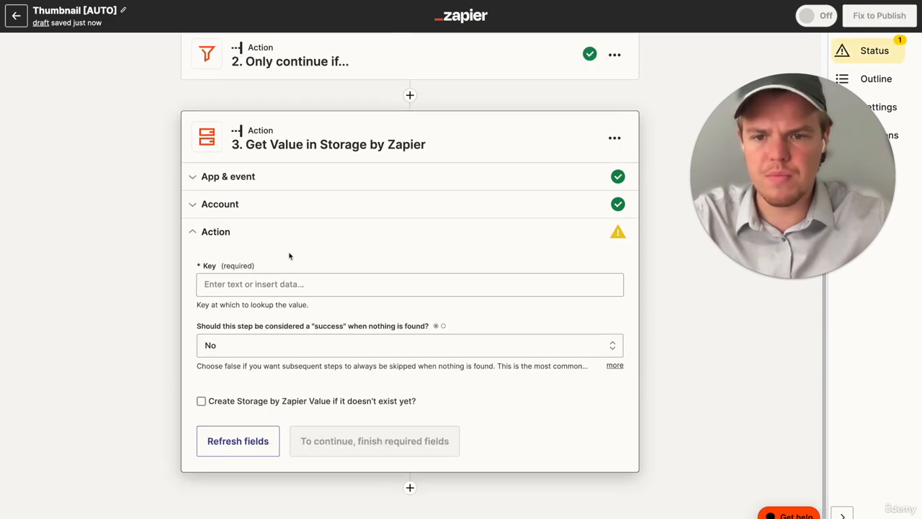
Step: Set the Get Value step's Key to cookthumb in the Thumbnail [AUTO] Zap and test the lookup
{"action": "left_click", "coordinate": [310, 283]}
{"action": "type", "text": "cookthumb"}
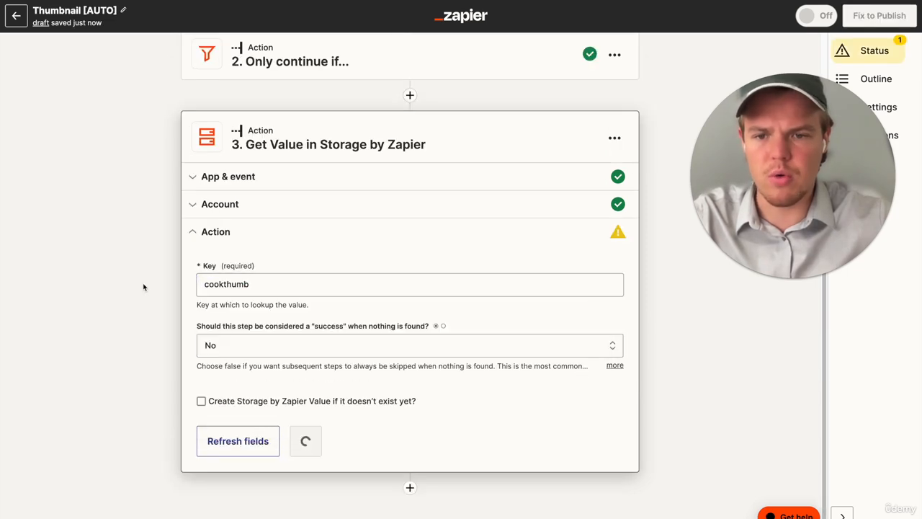
{"action": "left_click", "coordinate": [319, 431]}
{"action": "left_click", "coordinate": [329, 478]}
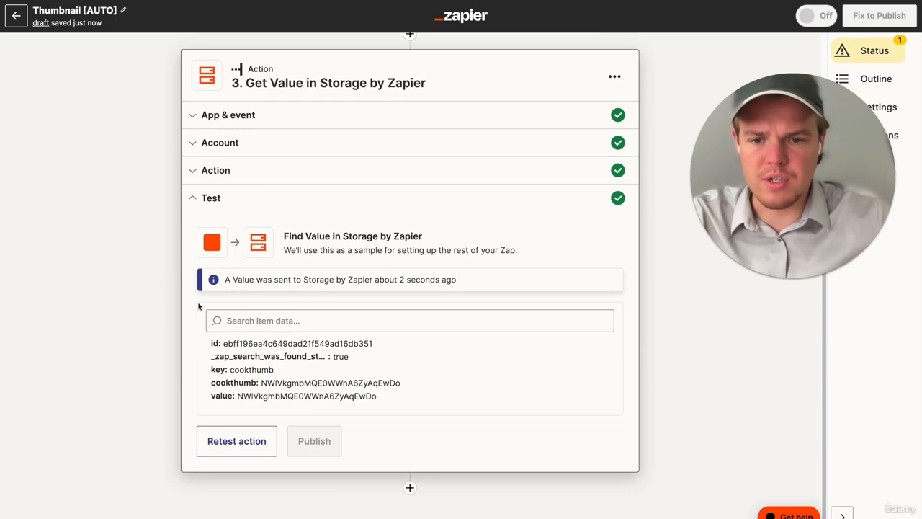
Step: Add Storage by Zapier as step 4 of the Thumbnail [AUTO] Zap with the Get Value event
{"action": "scroll", "coordinate": [243, 309], "scroll_direction": "up", "scroll_amount": 3}
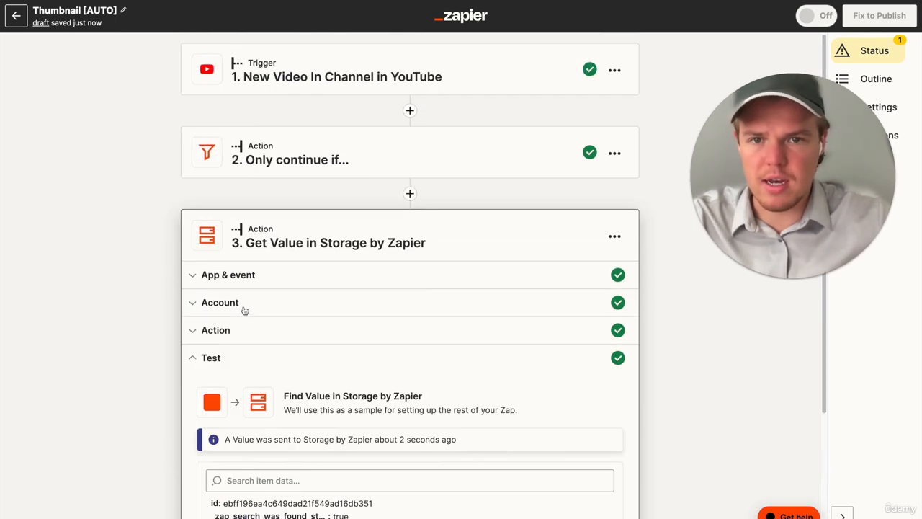
{"action": "scroll", "coordinate": [243, 309], "scroll_direction": "down", "scroll_amount": 3}
{"action": "left_click", "coordinate": [410, 488]}
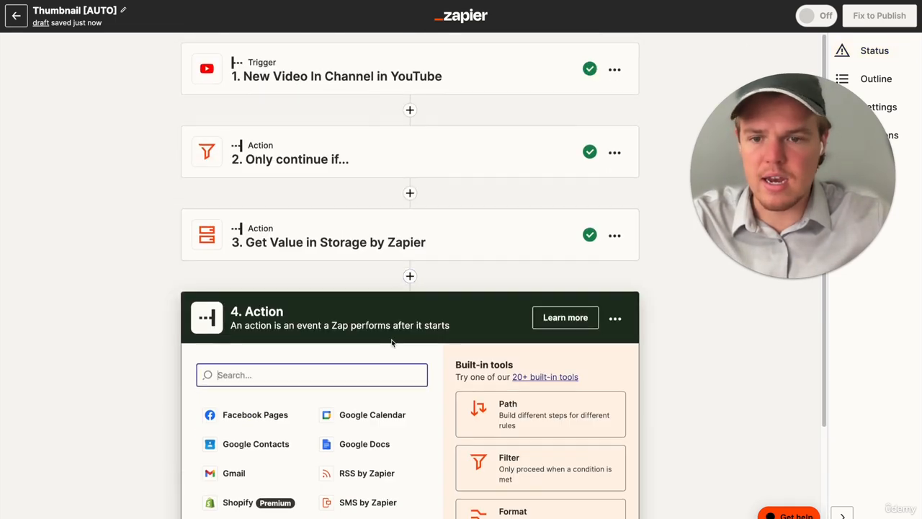
{"action": "type", "text": "stor"}
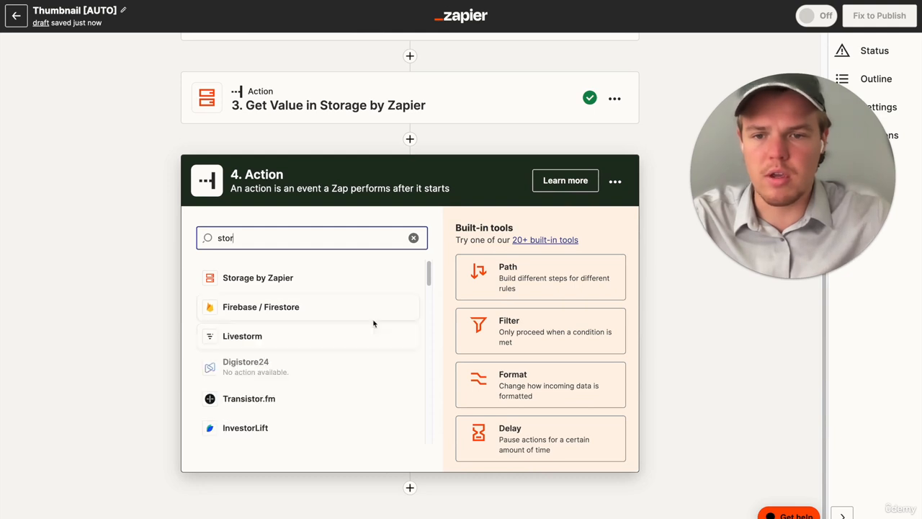
{"action": "left_click", "coordinate": [343, 276]}
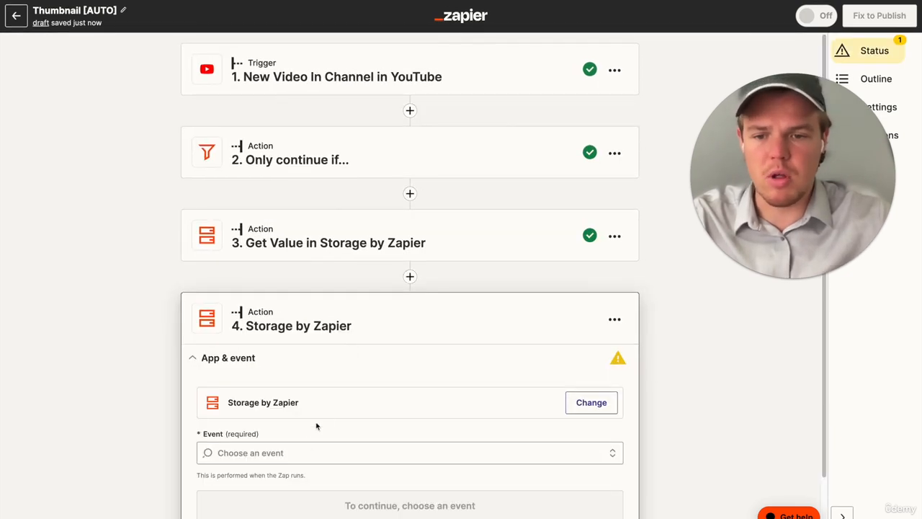
{"action": "left_click", "coordinate": [317, 452]}
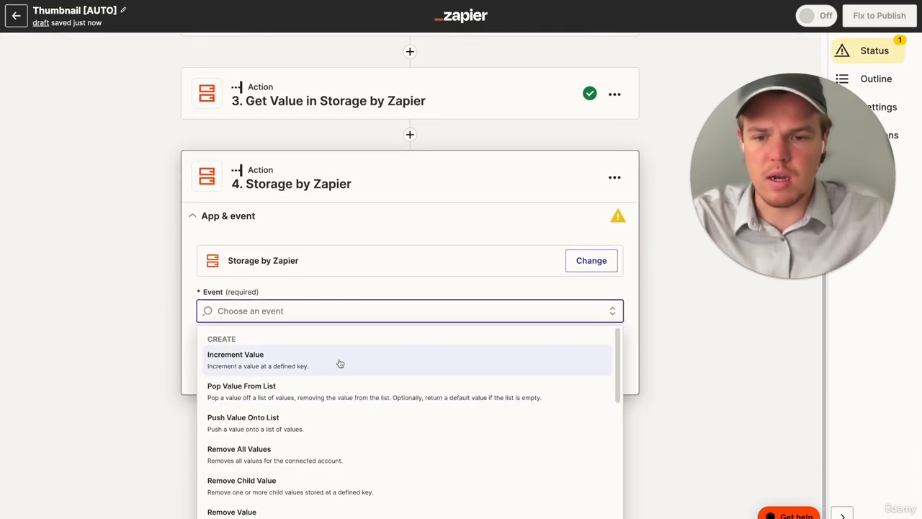
{"action": "scroll", "coordinate": [340, 364], "scroll_direction": "down", "scroll_amount": 6}
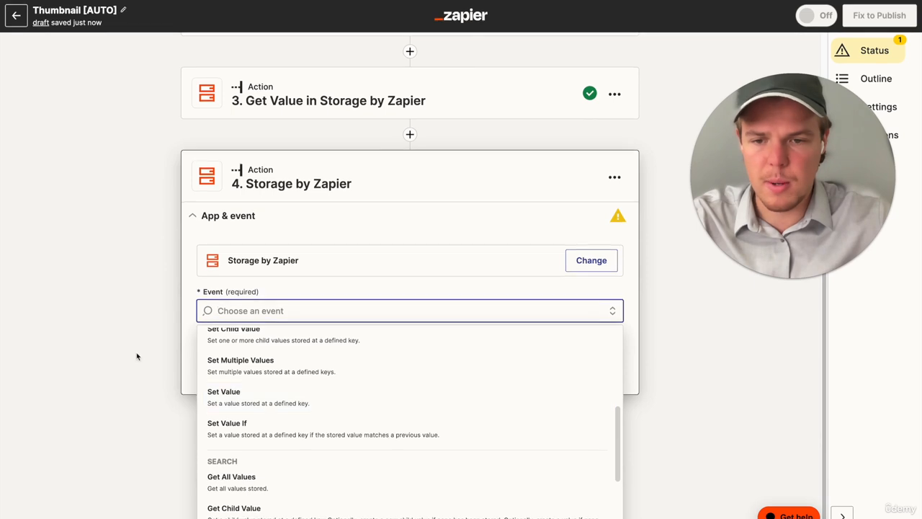
{"action": "scroll", "coordinate": [319, 356], "scroll_direction": "down", "scroll_amount": 5}
{"action": "left_click", "coordinate": [259, 504]}
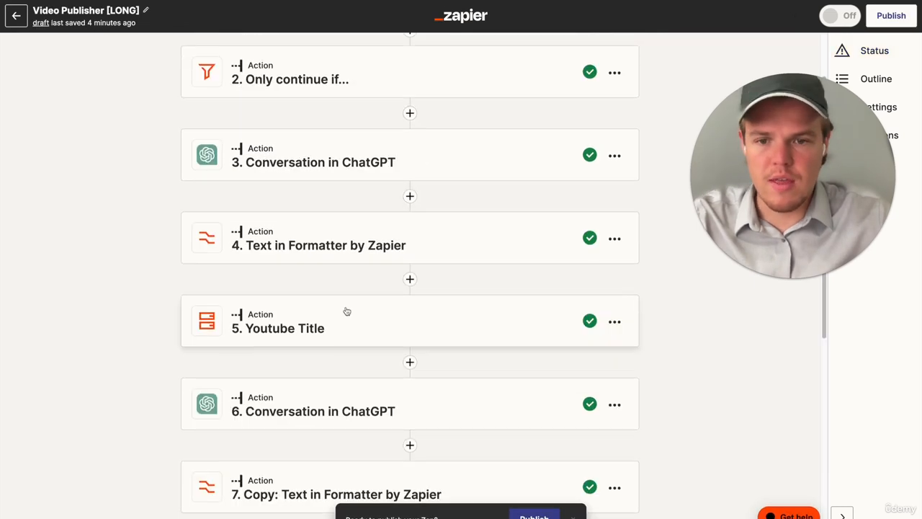
Step: Copy the key used by the Youtube Title storage step in the Video Publisher [LONG] Zap
{"action": "scroll", "coordinate": [317, 261], "scroll_direction": "down", "scroll_amount": 1}
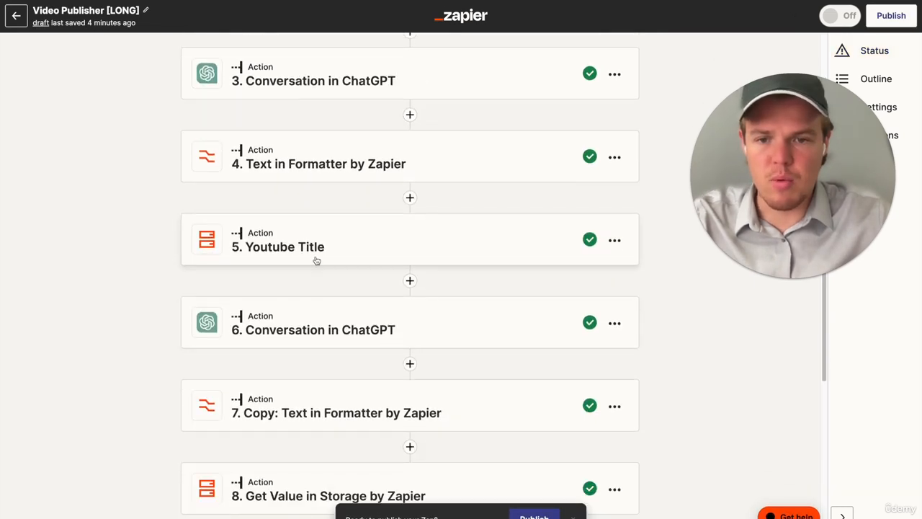
{"action": "left_click", "coordinate": [338, 250]}
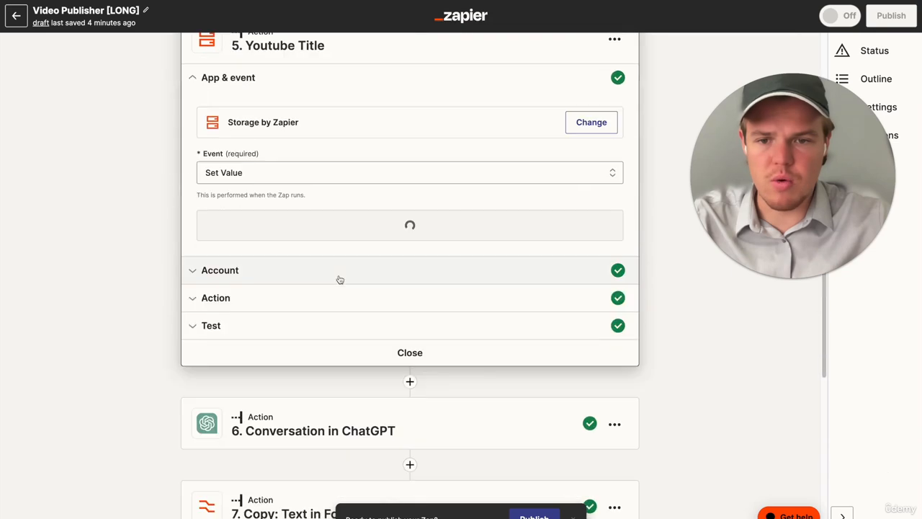
{"action": "left_click", "coordinate": [307, 307]}
{"action": "double_click", "coordinate": [281, 185]}
{"action": "key", "text": "super+c"}
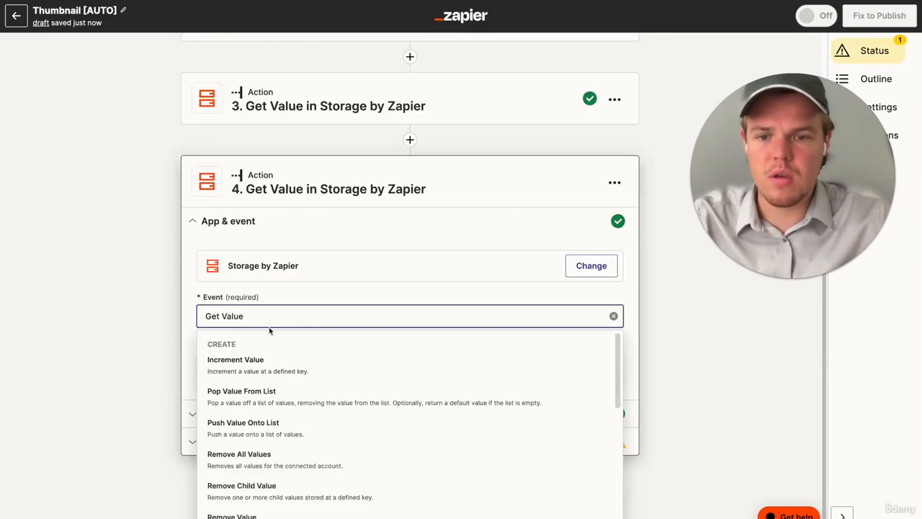
Step: Set step 4's Key to utubefoodtitle in the Thumbnail [AUTO] Zap and test the lookup
{"action": "left_click", "coordinate": [161, 300]}
{"action": "left_click", "coordinate": [263, 436]}
{"action": "left_click", "coordinate": [248, 417]}
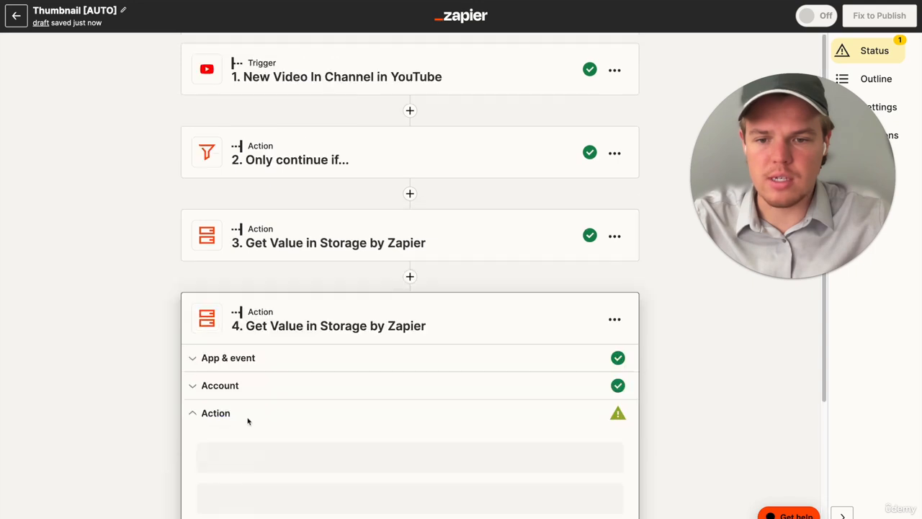
{"action": "scroll", "coordinate": [247, 424], "scroll_direction": "down", "scroll_amount": 2}
{"action": "left_click", "coordinate": [265, 356]}
{"action": "key", "text": "super+v"}
{"action": "left_click", "coordinate": [175, 359]}
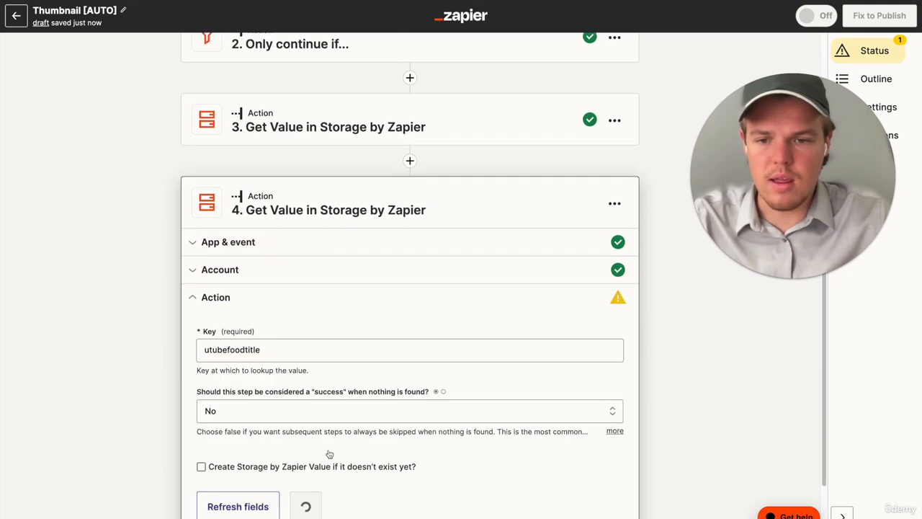
{"action": "scroll", "coordinate": [333, 468], "scroll_direction": "down", "scroll_amount": 1}
{"action": "left_click", "coordinate": [333, 452]}
{"action": "left_click", "coordinate": [310, 487]}
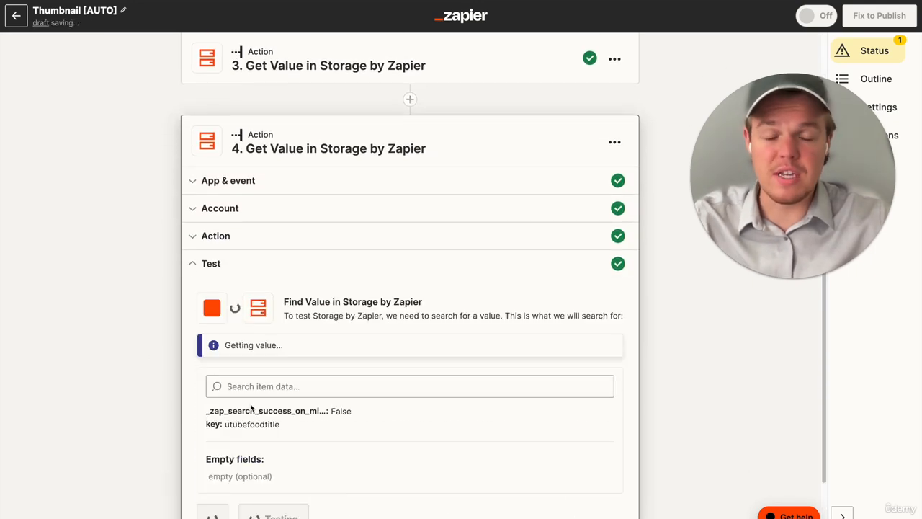
{"action": "scroll", "coordinate": [251, 409], "scroll_direction": "down", "scroll_amount": 1}
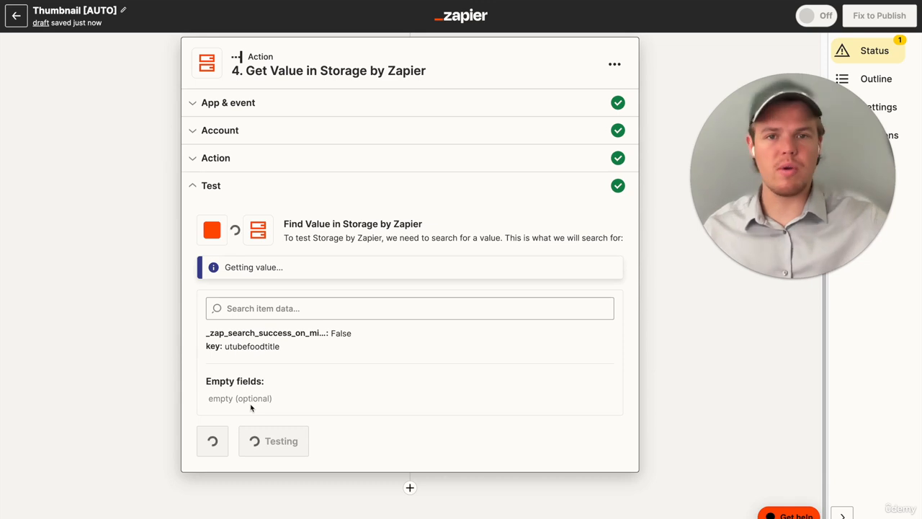
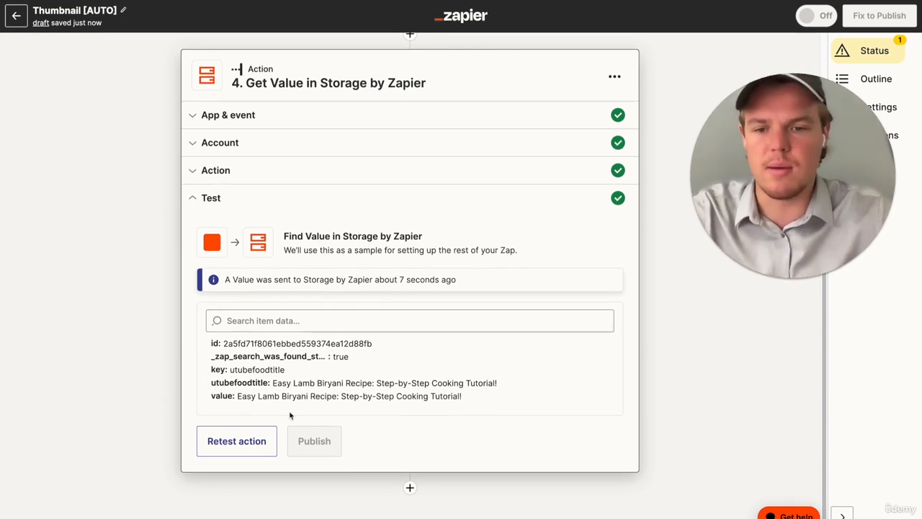
Step: Add a fifth action step to the Zap and make Bannerbear its app
{"action": "left_click", "coordinate": [409, 487]}
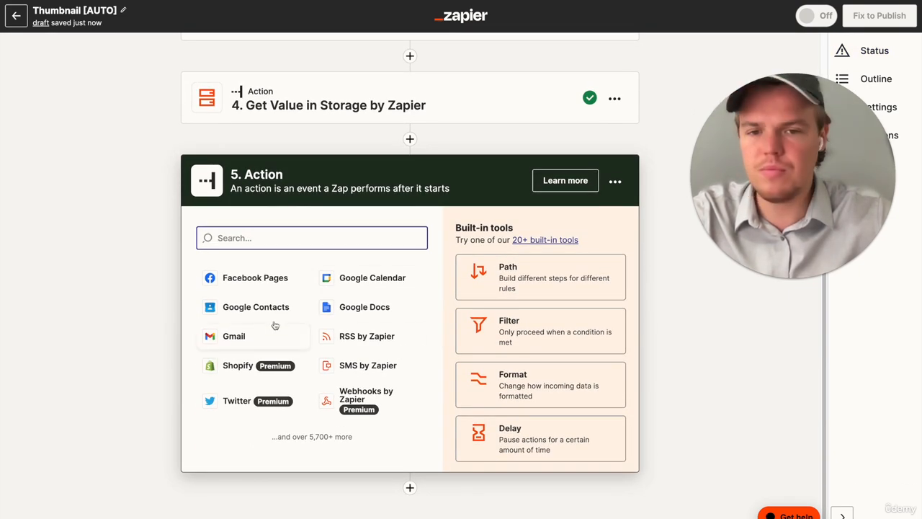
{"action": "type", "text": "banne"}
{"action": "left_click", "coordinate": [240, 304]}
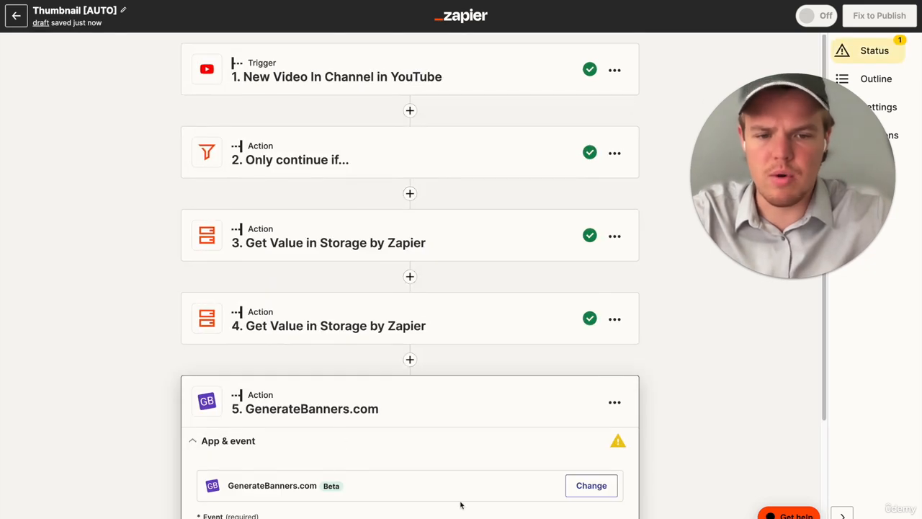
{"action": "left_click", "coordinate": [591, 485]}
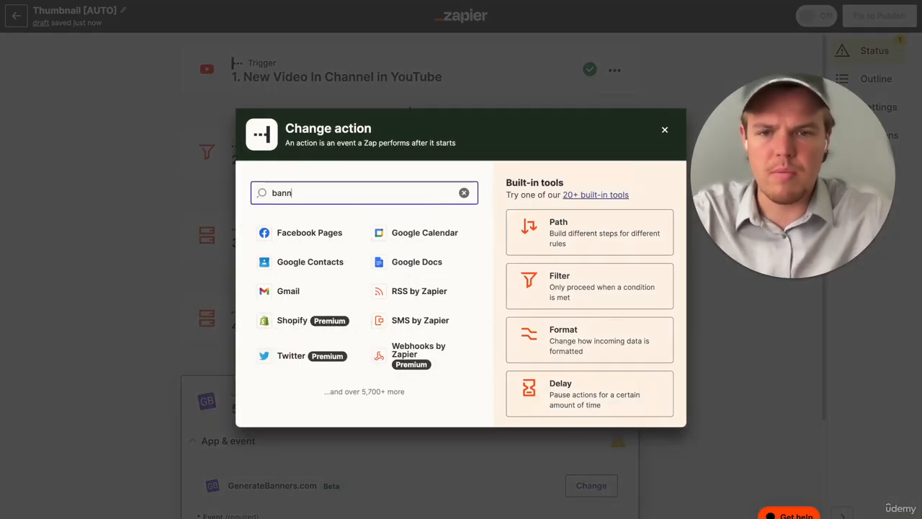
{"action": "left_click", "coordinate": [302, 231]}
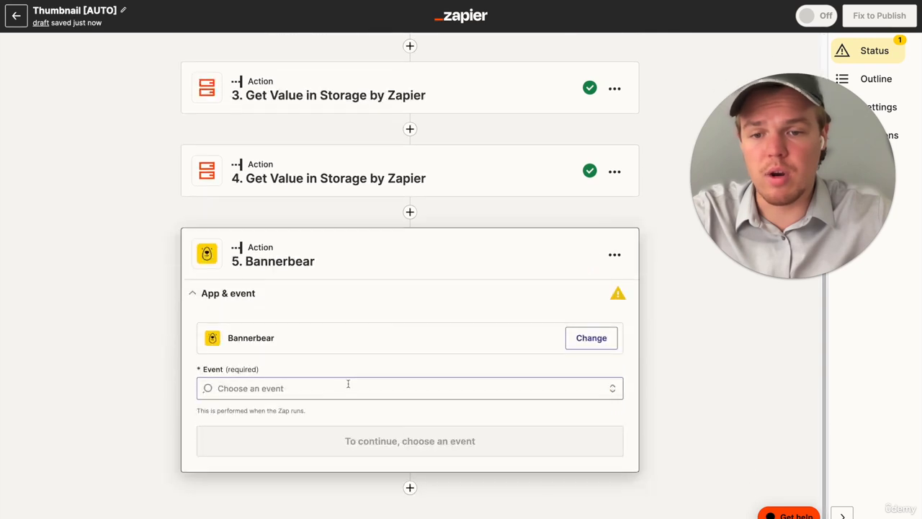
Step: Set the Bannerbear step's event to Find Image, select the Youtube Course account and continue to the action settings
{"action": "left_click", "coordinate": [348, 387]}
{"action": "scroll", "coordinate": [344, 403], "scroll_direction": "down", "scroll_amount": 5}
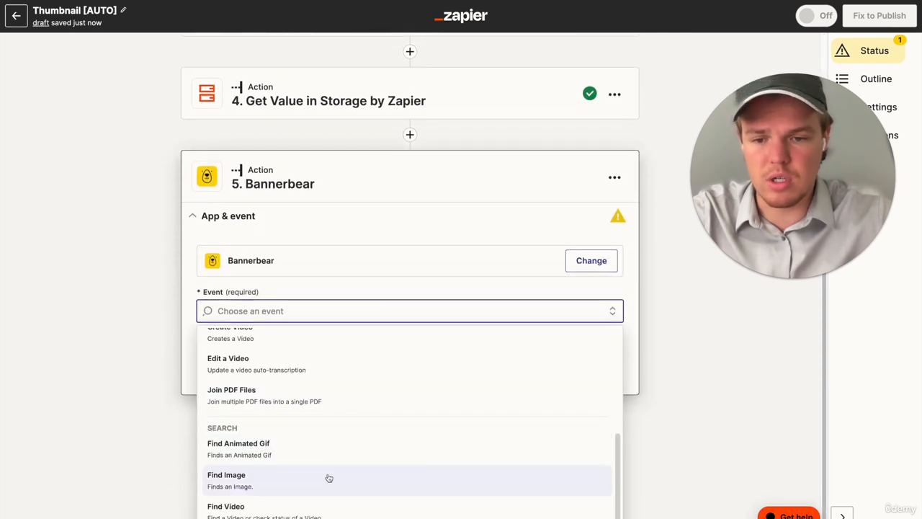
{"action": "left_click", "coordinate": [328, 479]}
{"action": "left_click", "coordinate": [330, 417]}
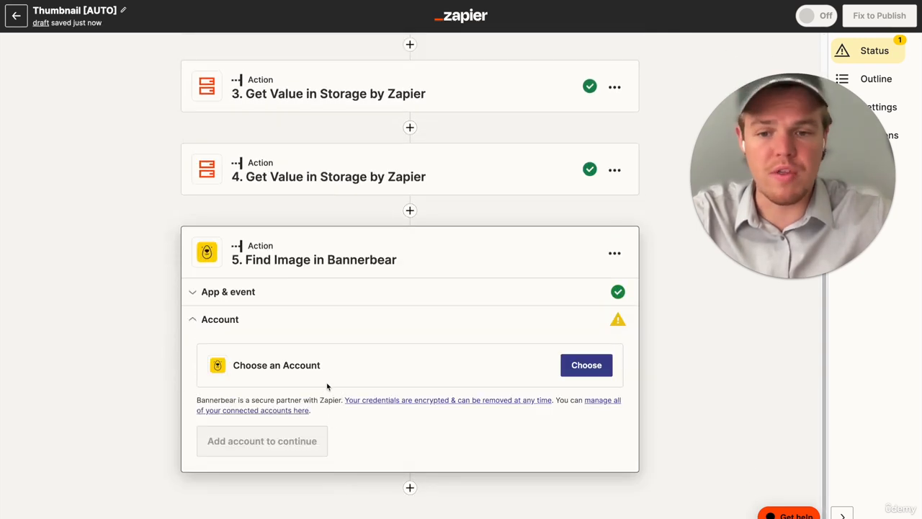
{"action": "left_click", "coordinate": [583, 366]}
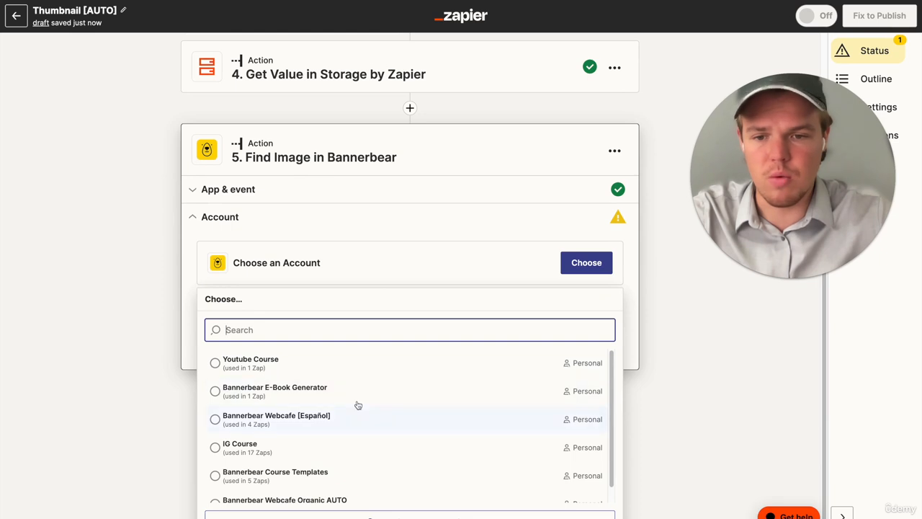
{"action": "left_click", "coordinate": [357, 370]}
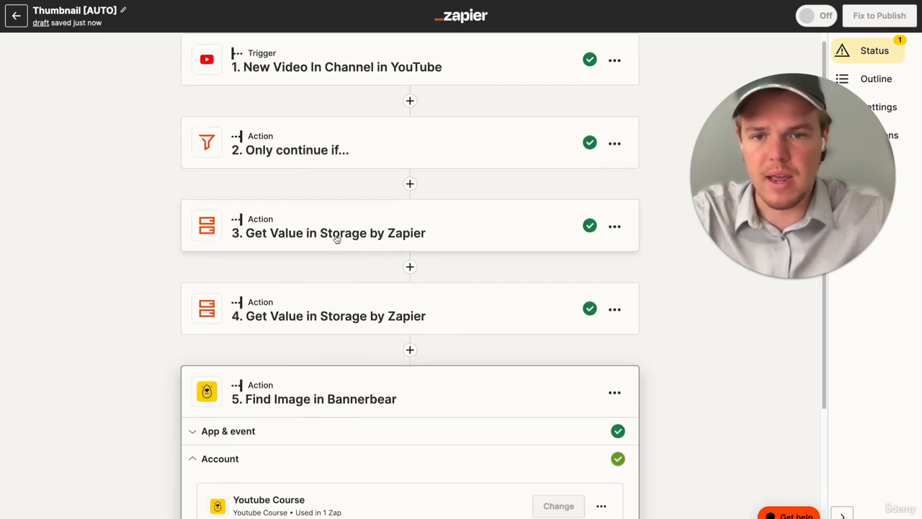
{"action": "left_click", "coordinate": [252, 411]}
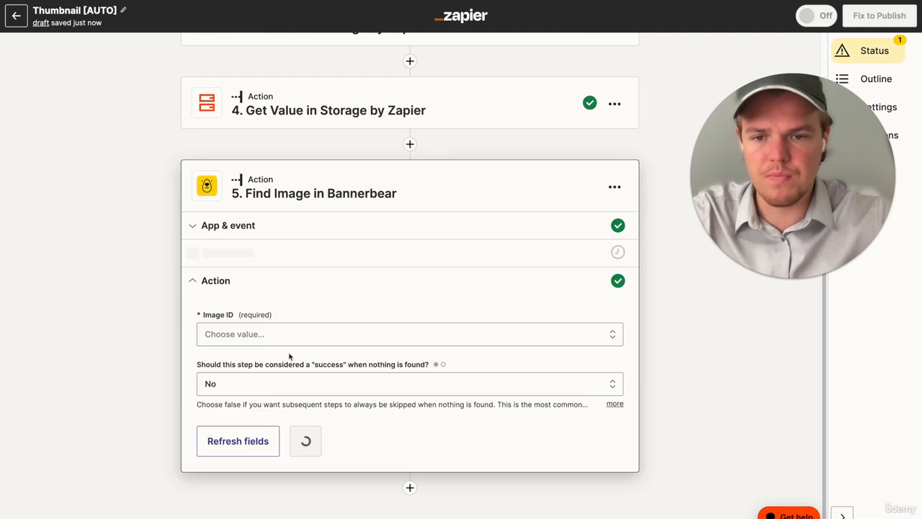
Step: Map the Find Image step's Image ID to a custom value from the step 3 storage lookup
{"action": "left_click", "coordinate": [294, 336]}
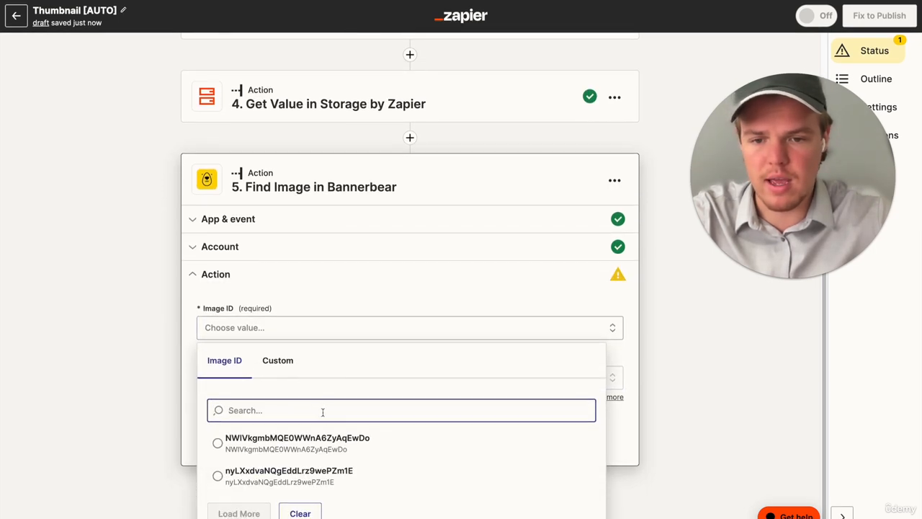
{"action": "left_click", "coordinate": [172, 380]}
{"action": "left_click", "coordinate": [235, 341]}
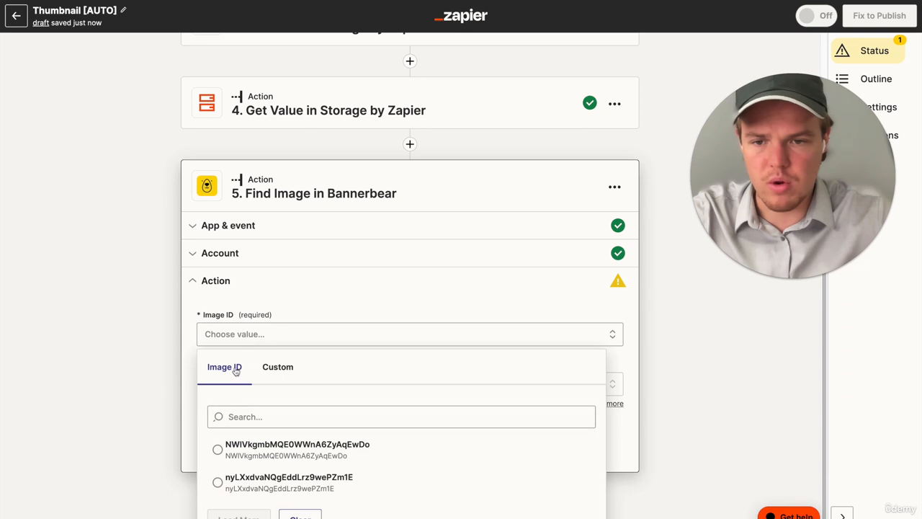
{"action": "left_click", "coordinate": [277, 367]}
{"action": "left_click", "coordinate": [303, 481]}
{"action": "scroll", "coordinate": [324, 477], "scroll_direction": "down", "scroll_amount": 3}
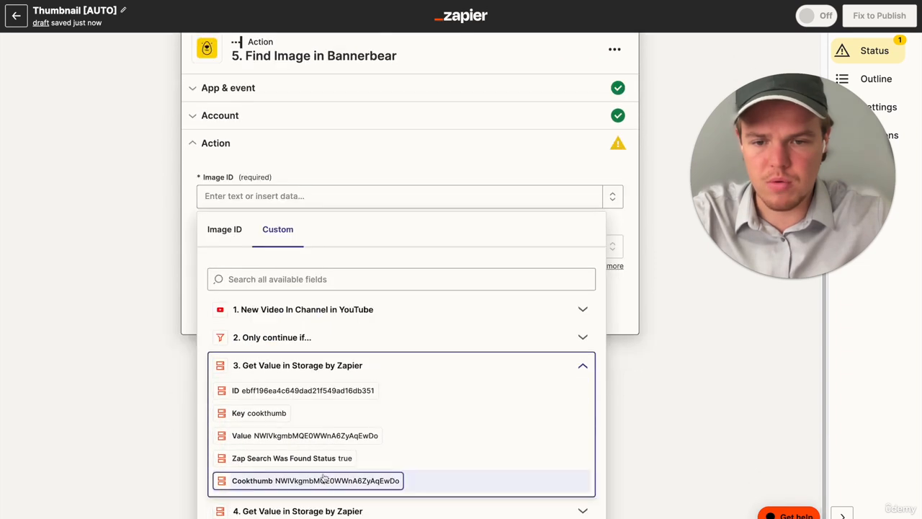
Step: Set the Find Image action's Image ID to the Value from step 3's Get Value in Storage, and test the action
{"action": "left_click", "coordinate": [323, 391]}
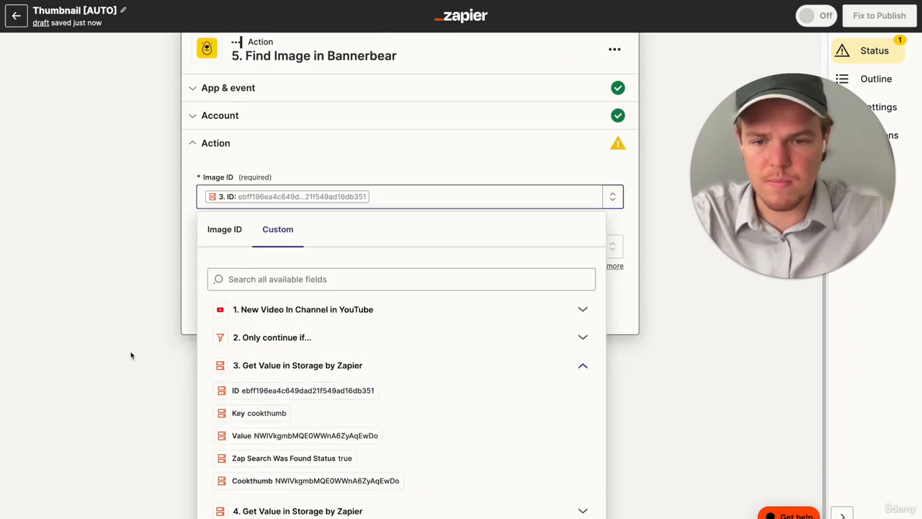
{"action": "key", "text": "BackSpace"}
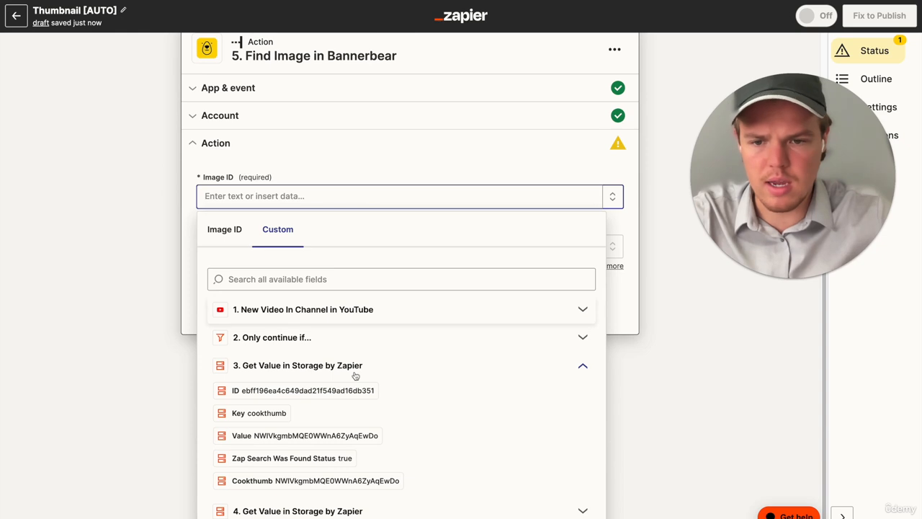
{"action": "left_click", "coordinate": [327, 437]}
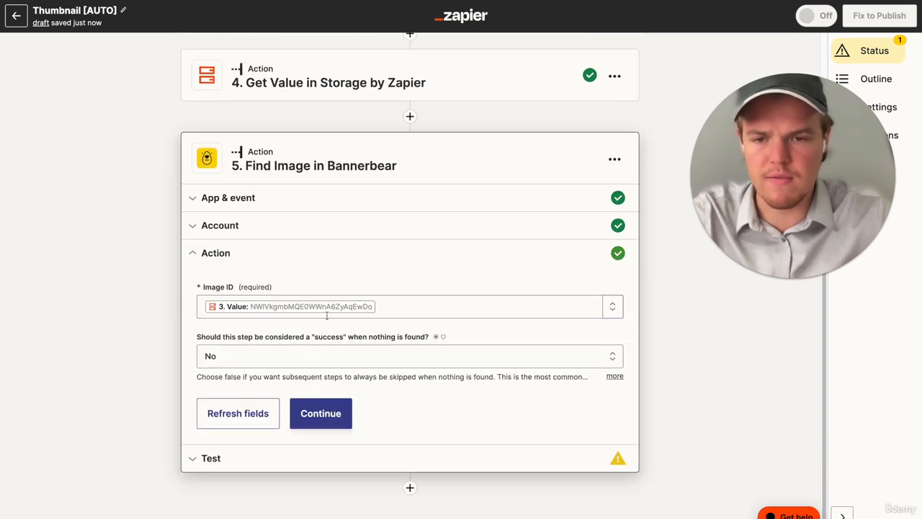
{"action": "left_click", "coordinate": [338, 409]}
{"action": "left_click", "coordinate": [303, 443]}
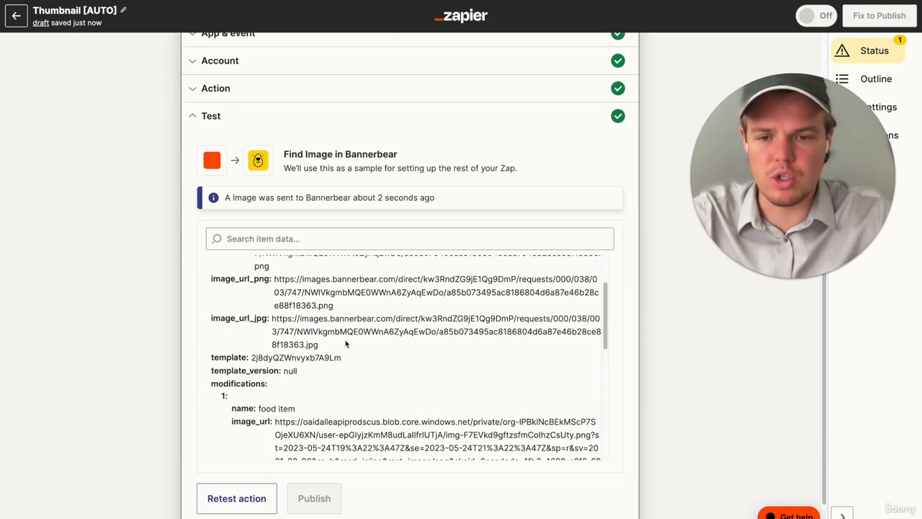
Step: View the thumbnail at the test result's image_url_jpg address in a separate browser tab, and return to the Zap
{"action": "triple_click", "coordinate": [346, 344]}
{"action": "key", "text": "ctrl+t"}
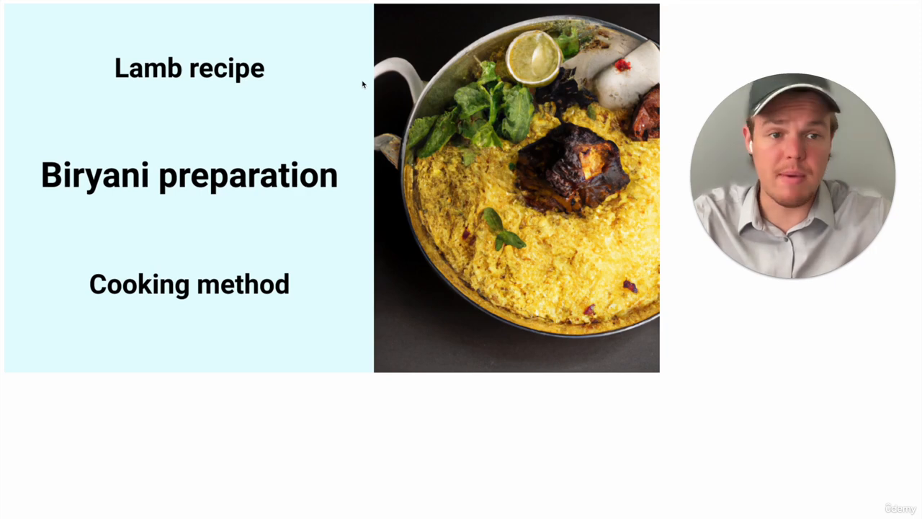
{"action": "key", "text": "ctrl+w"}
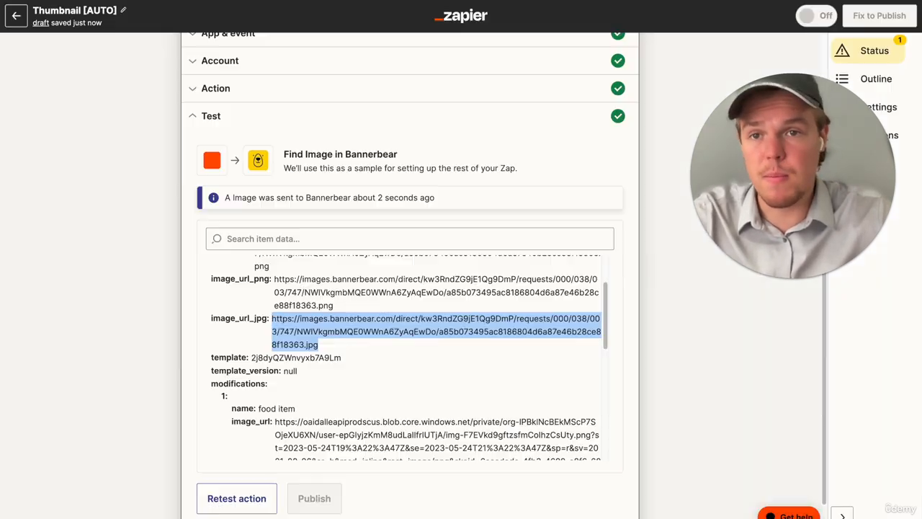
{"action": "left_click", "coordinate": [150, 294]}
Step: Add a sixth action to the end of the Zap, using Google Drive as its app
{"action": "scroll", "coordinate": [362, 504], "scroll_direction": "down", "scroll_amount": 1}
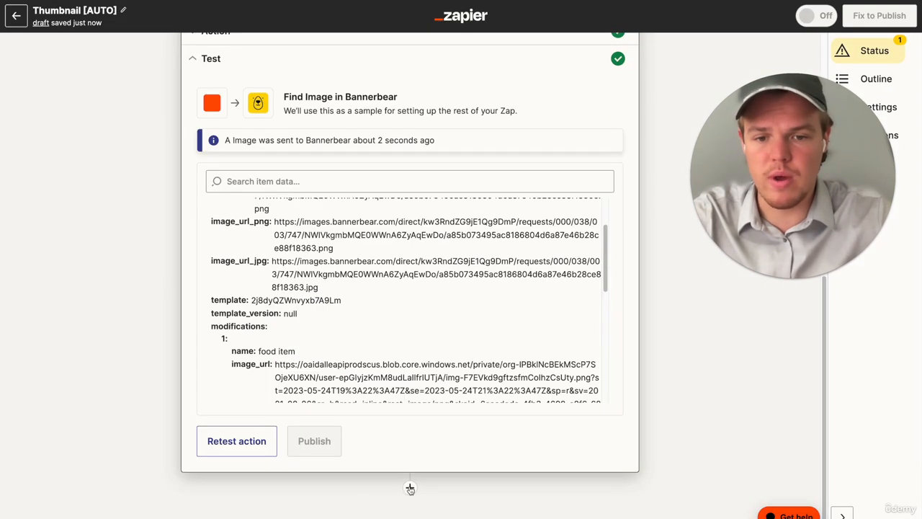
{"action": "left_click", "coordinate": [410, 489]}
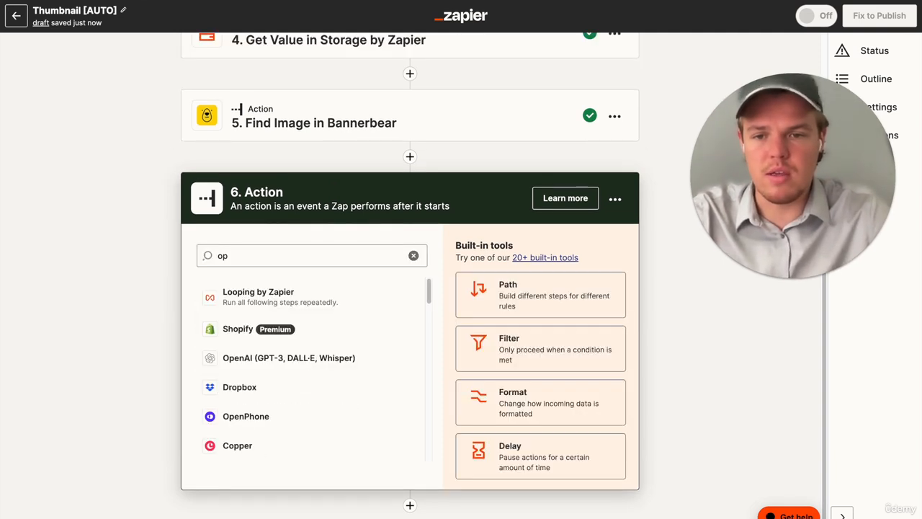
{"action": "type", "text": "oploa"}
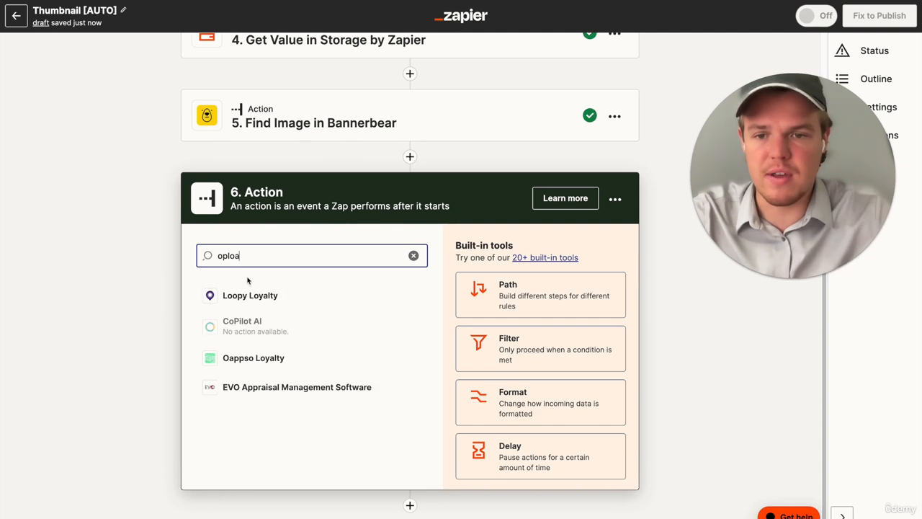
{"action": "type", "text": "goog"}
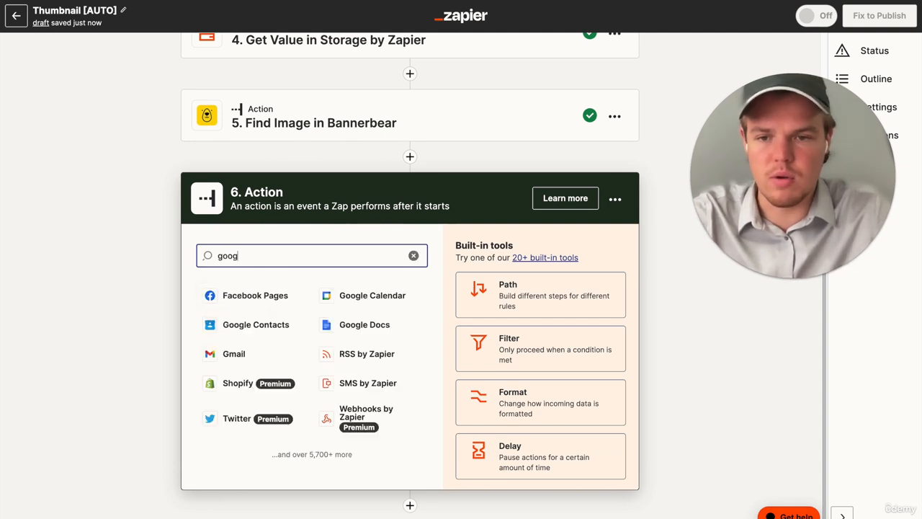
{"action": "left_click", "coordinate": [245, 353]}
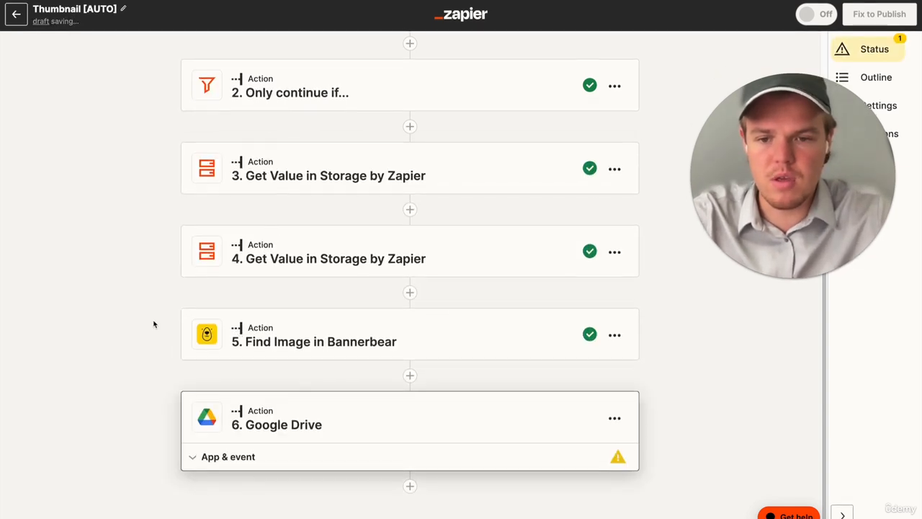
Step: Choose Upload File as the Google Drive action's event and continue to the account settings
{"action": "left_click", "coordinate": [436, 305]}
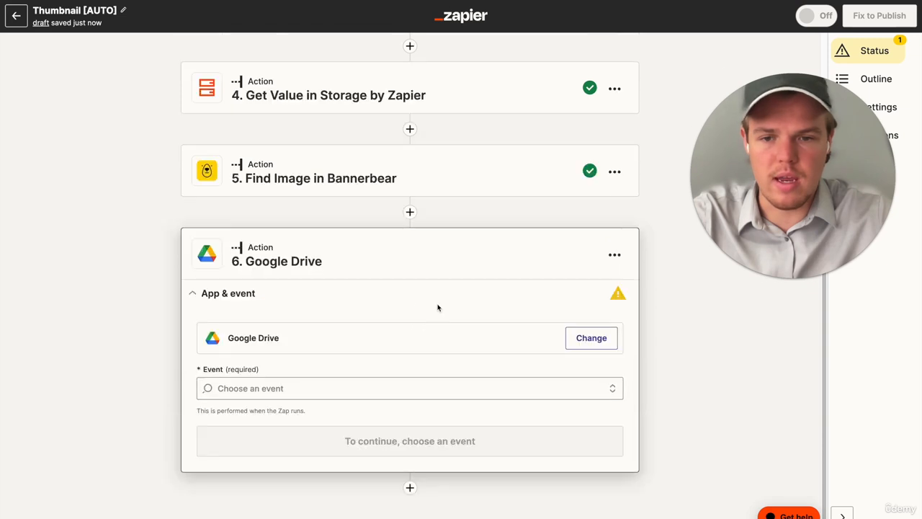
{"action": "left_click", "coordinate": [325, 382]}
{"action": "scroll", "coordinate": [319, 414], "scroll_direction": "down", "scroll_amount": 5}
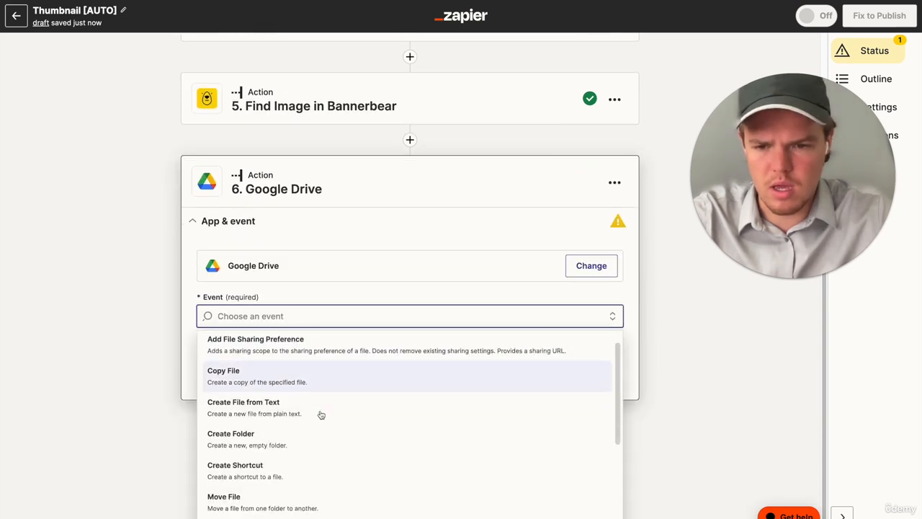
{"action": "left_click", "coordinate": [286, 479]}
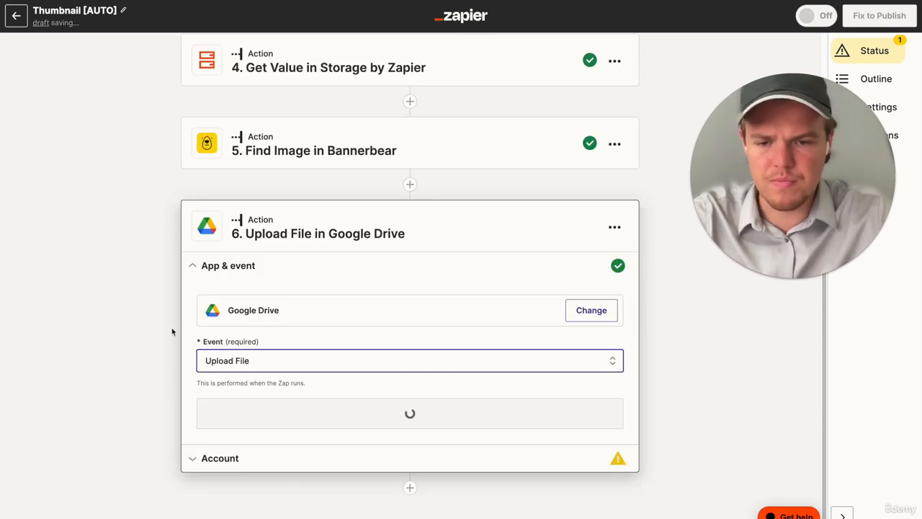
{"action": "left_click", "coordinate": [297, 423]}
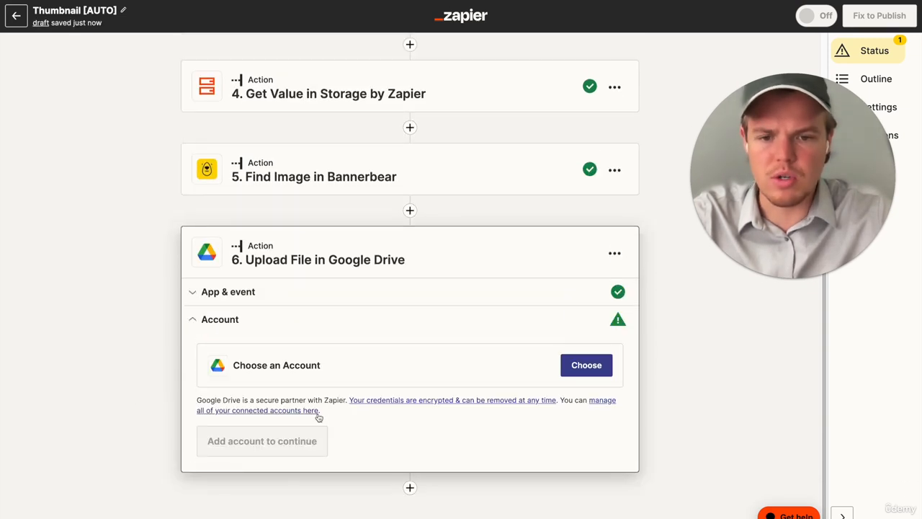
Step: Select the first saved Google Drive account for the Upload File action and continue to its action fields
{"action": "left_click", "coordinate": [586, 373]}
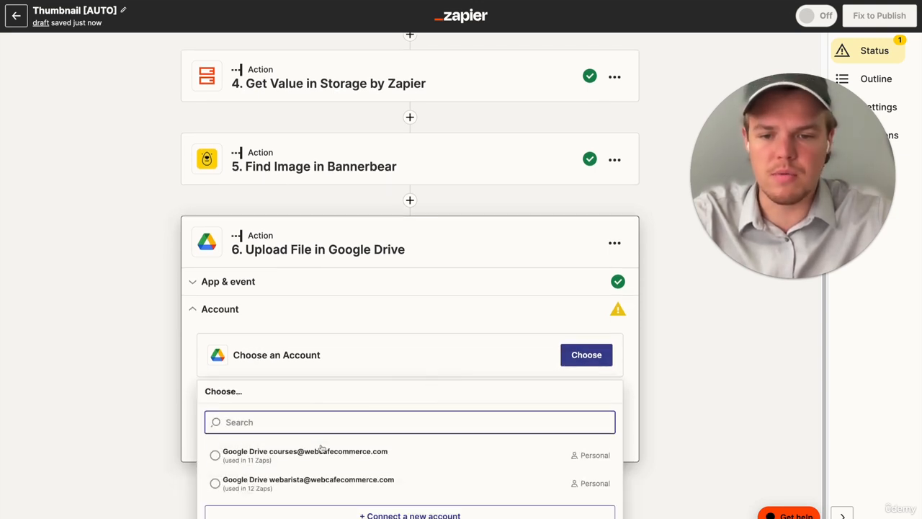
{"action": "left_click", "coordinate": [322, 451]}
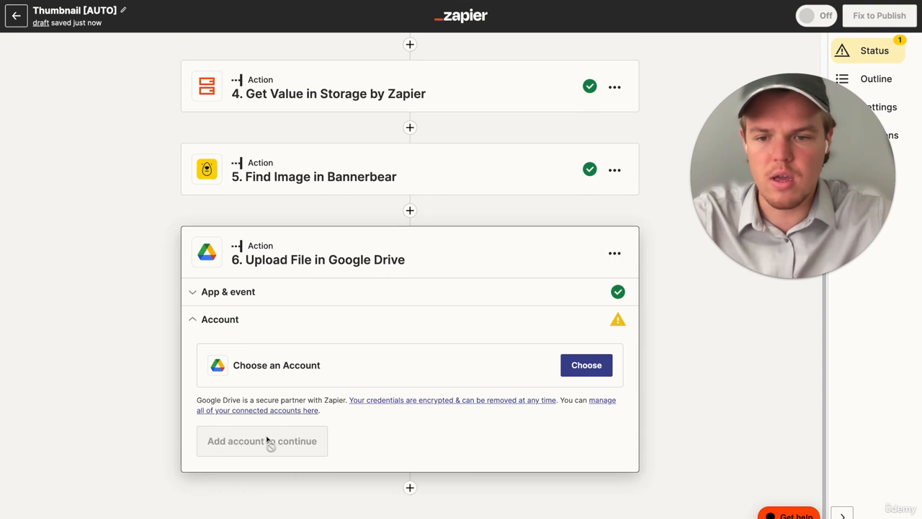
{"action": "left_click", "coordinate": [229, 439]}
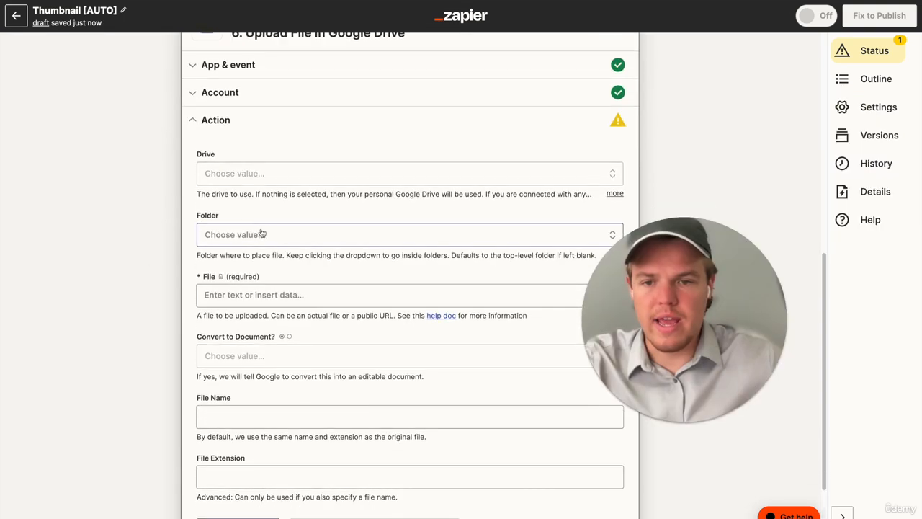
Step: Set the upload destination folder to Youtube Course inside the Course Zaps folder
{"action": "left_click", "coordinate": [265, 237]}
{"action": "scroll", "coordinate": [268, 244], "scroll_direction": "down", "scroll_amount": 2}
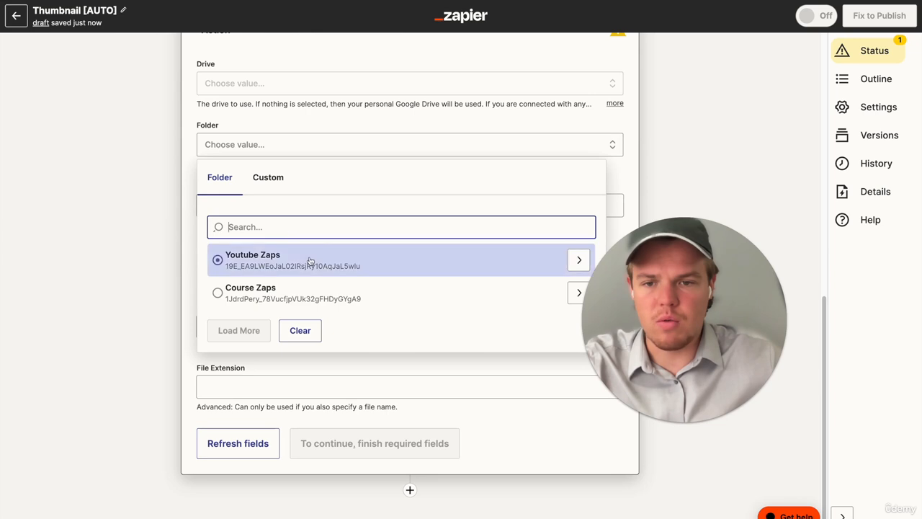
{"action": "left_click", "coordinate": [521, 293]}
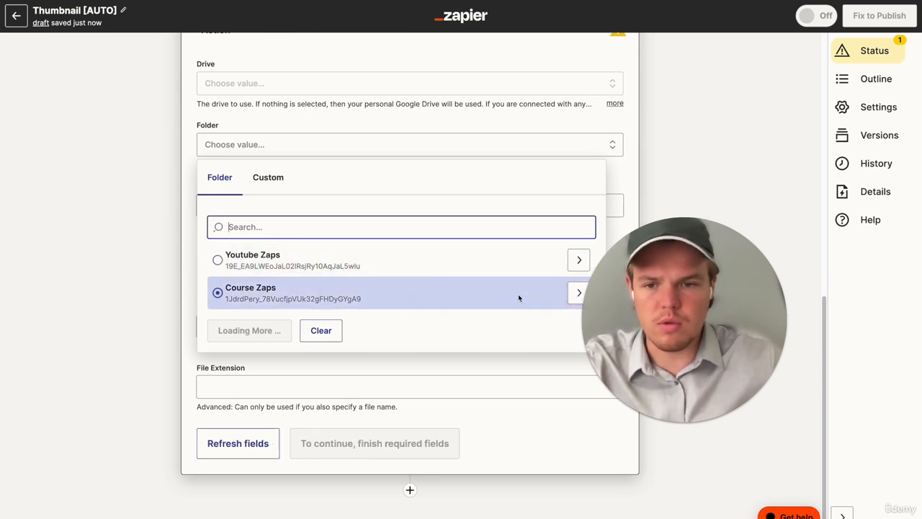
{"action": "left_click", "coordinate": [578, 292]}
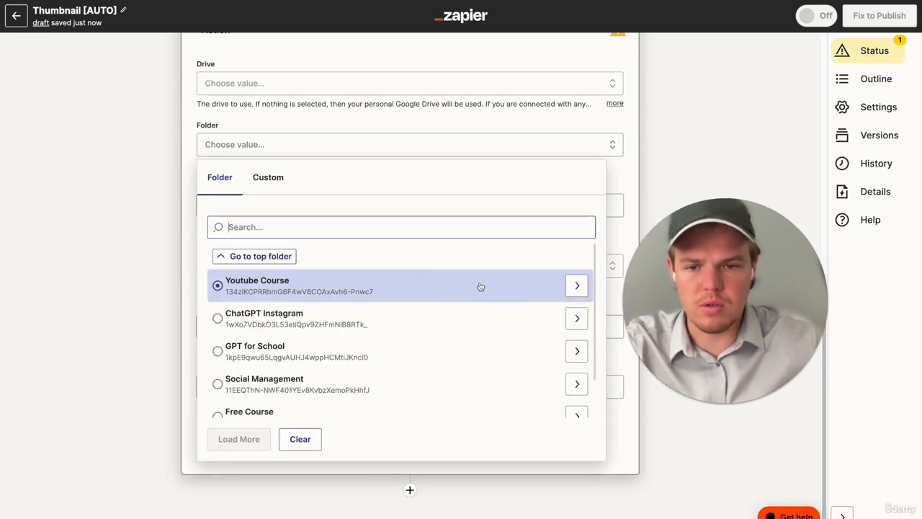
{"action": "left_click", "coordinate": [444, 285]}
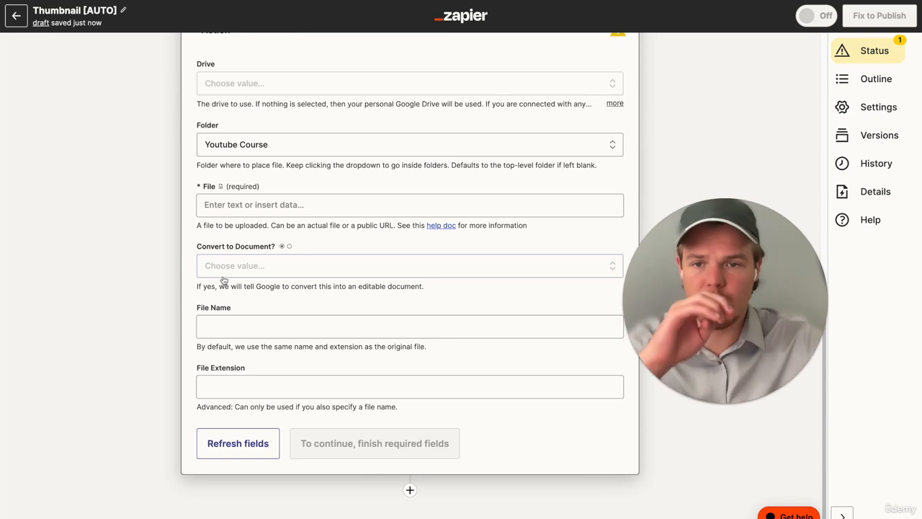
Step: Map the upload's File field to Image Url Jpg from step 5, Find Image in Bannerbear
{"action": "scroll", "coordinate": [217, 286], "scroll_direction": "up", "scroll_amount": 2}
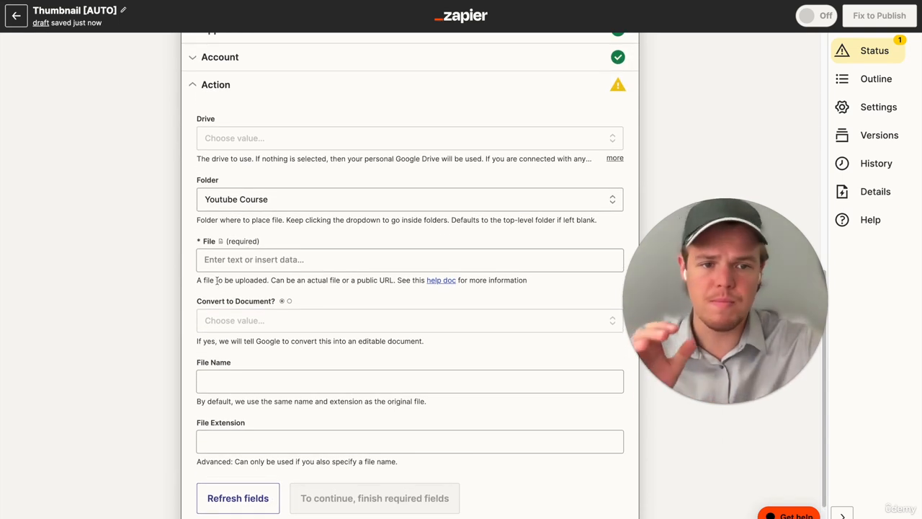
{"action": "scroll", "coordinate": [217, 281], "scroll_direction": "up", "scroll_amount": 1}
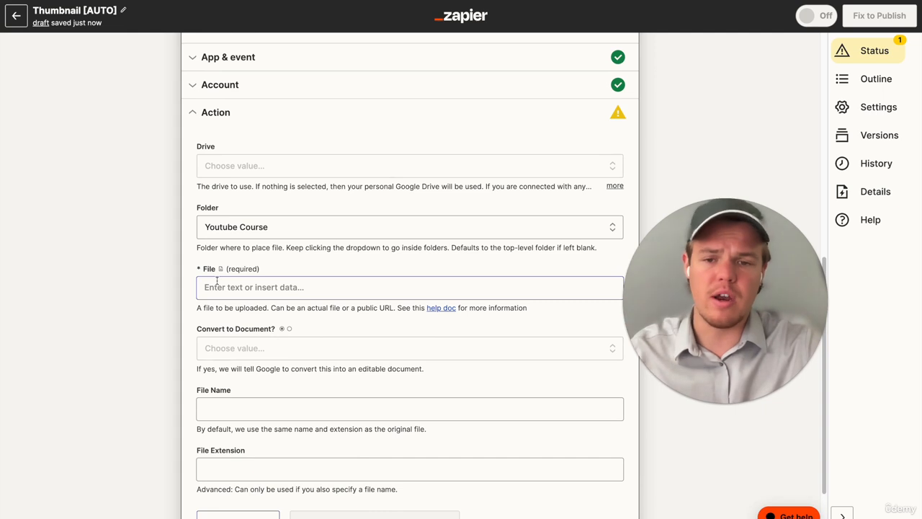
{"action": "left_click", "coordinate": [222, 286]}
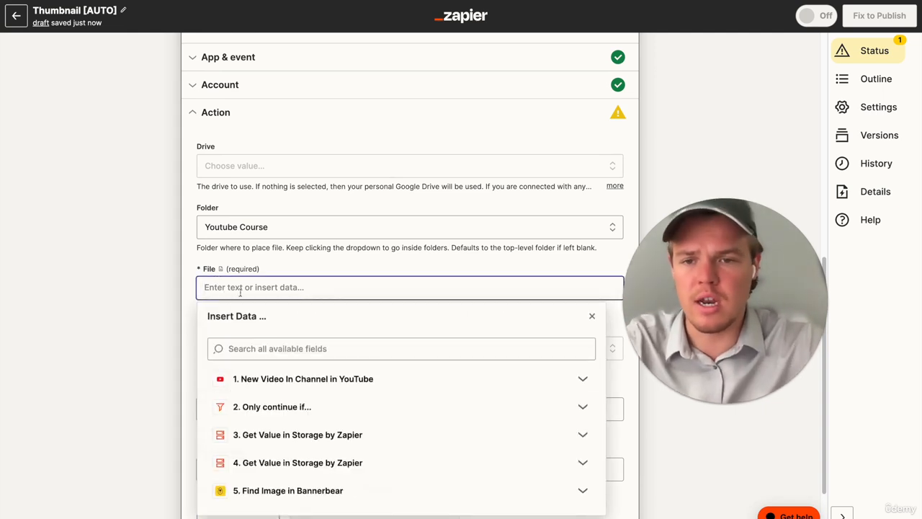
{"action": "scroll", "coordinate": [306, 240], "scroll_direction": "down", "scroll_amount": 1}
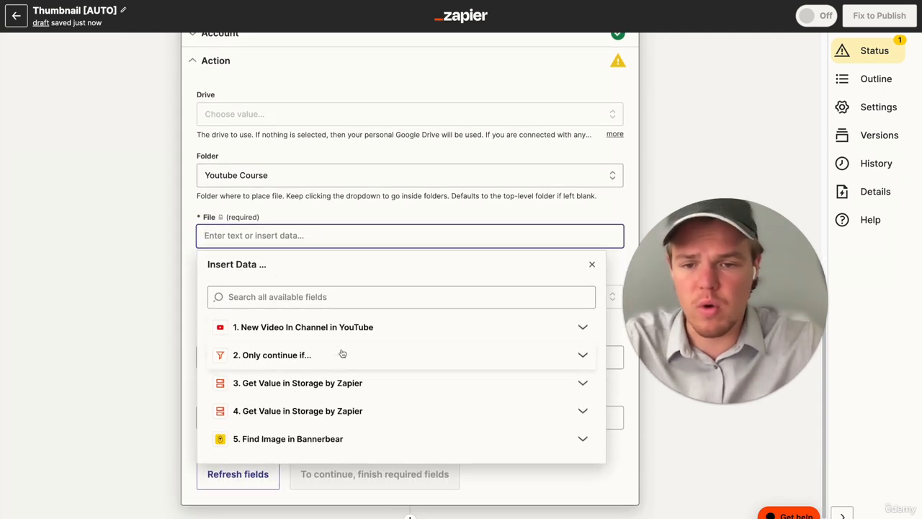
{"action": "left_click", "coordinate": [345, 437]}
{"action": "scroll", "coordinate": [374, 432], "scroll_direction": "down", "scroll_amount": 5}
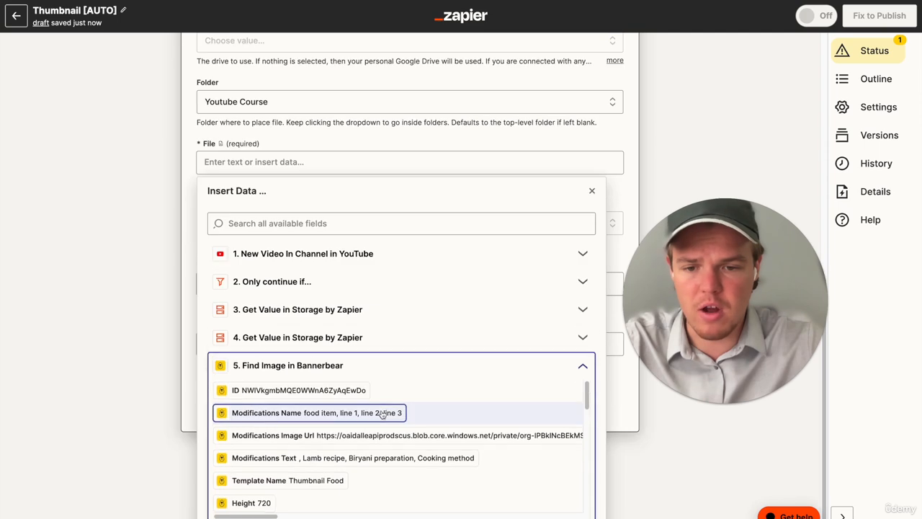
{"action": "left_click", "coordinate": [367, 456]}
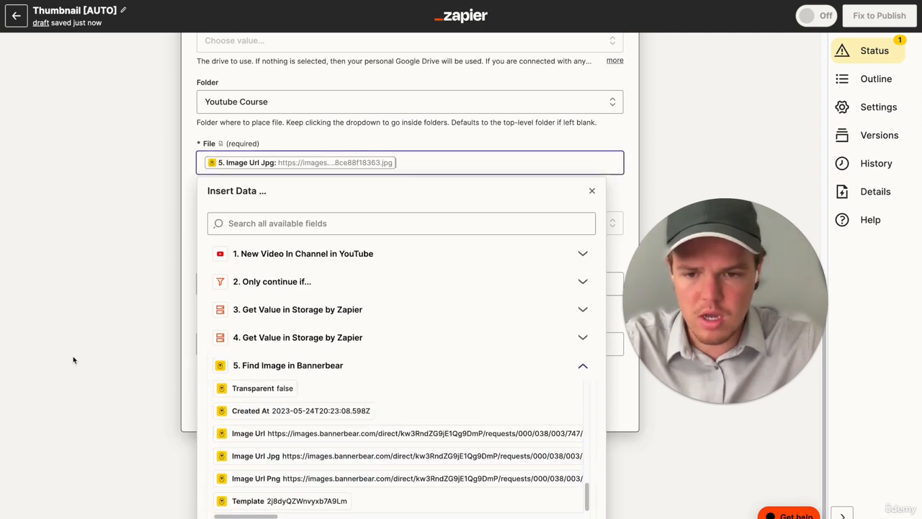
Step: Set the File Name to step 4's Utubefoodtitle value followed by "| Webcafe Cooking"
{"action": "left_click", "coordinate": [275, 340]}
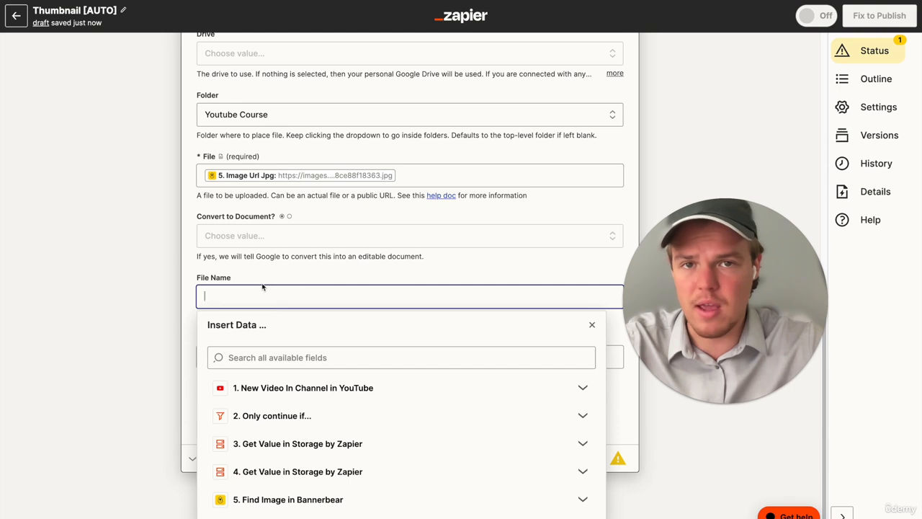
{"action": "left_click", "coordinate": [263, 287]}
{"action": "left_click", "coordinate": [255, 297]}
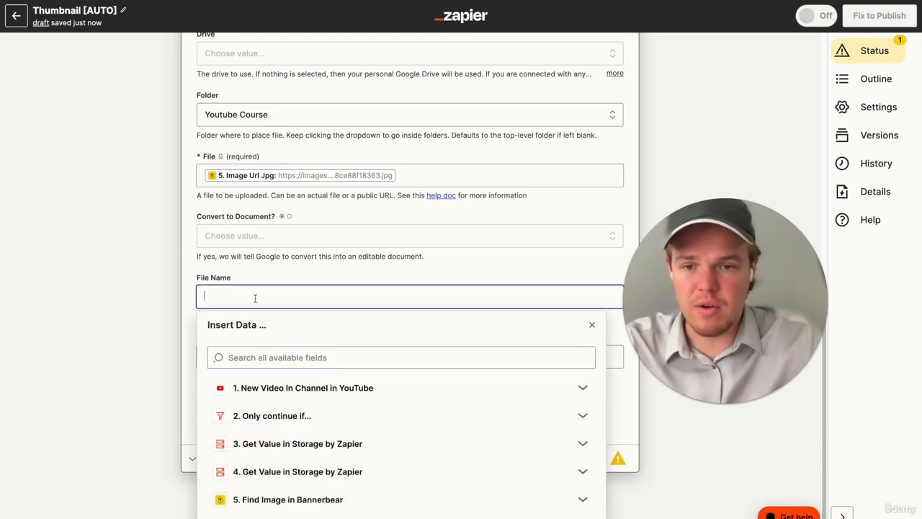
{"action": "left_click", "coordinate": [328, 471]}
{"action": "scroll", "coordinate": [299, 477], "scroll_direction": "down", "scroll_amount": 2}
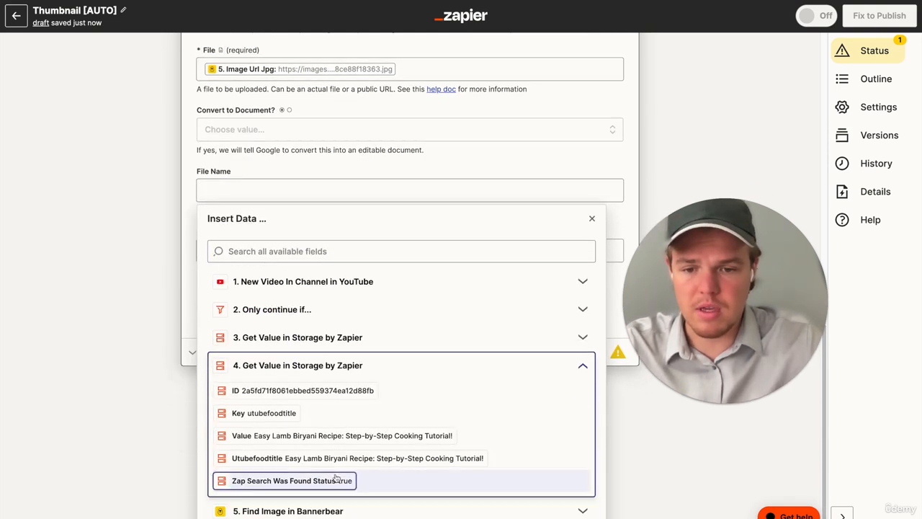
{"action": "left_click", "coordinate": [366, 459]}
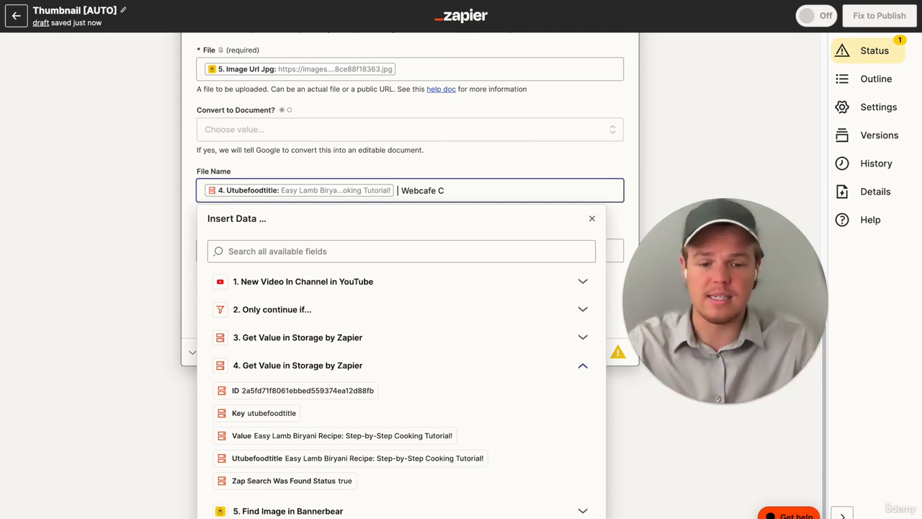
{"action": "left_click", "coordinate": [144, 233]}
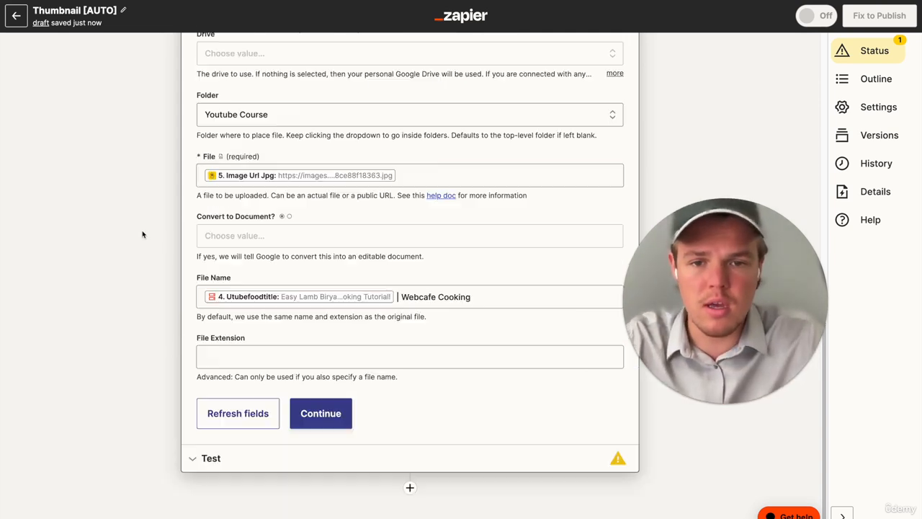
Step: Test the Upload File action, and open the uploaded thumbnail from the Youtube Course folder in Google Drive
{"action": "left_click", "coordinate": [332, 413]}
{"action": "left_click", "coordinate": [331, 445]}
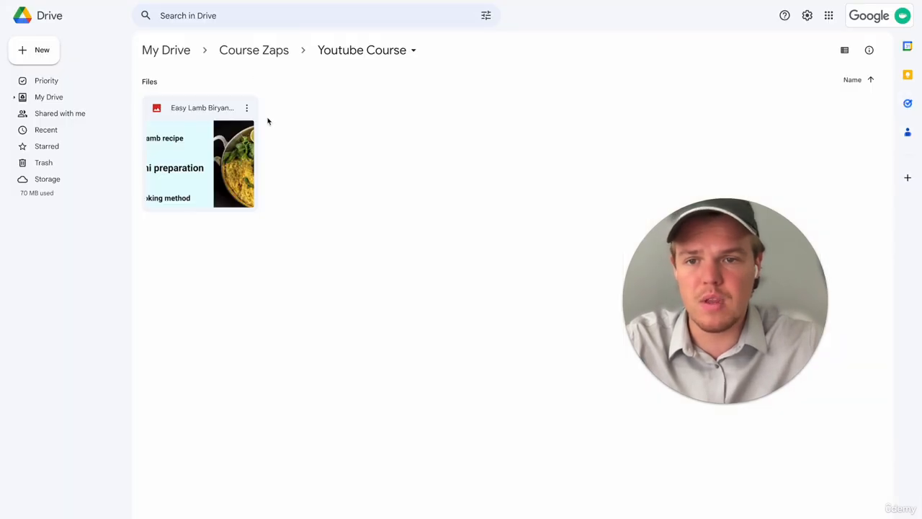
{"action": "double_click", "coordinate": [251, 153]}
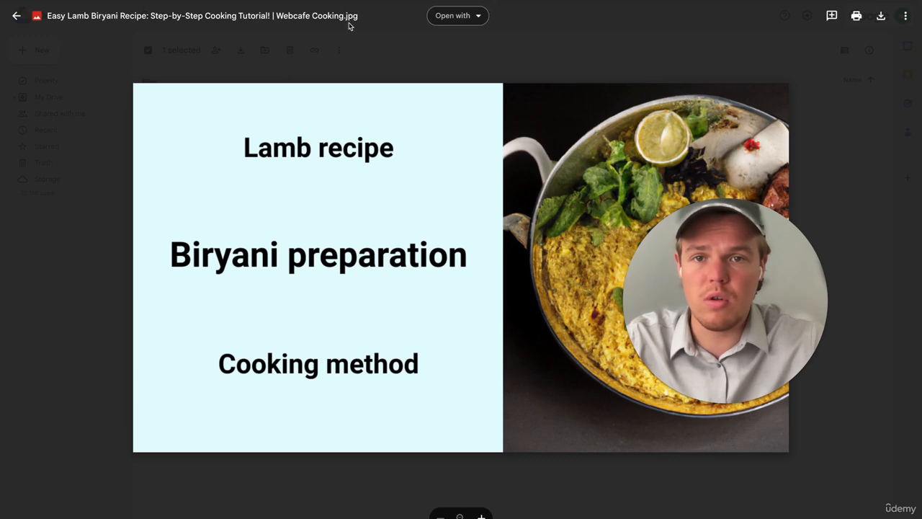
Step: Switch to Pipedream and create a new workflow with YouTube (Data API) as its trigger app
{"action": "left_click", "coordinate": [421, 50]}
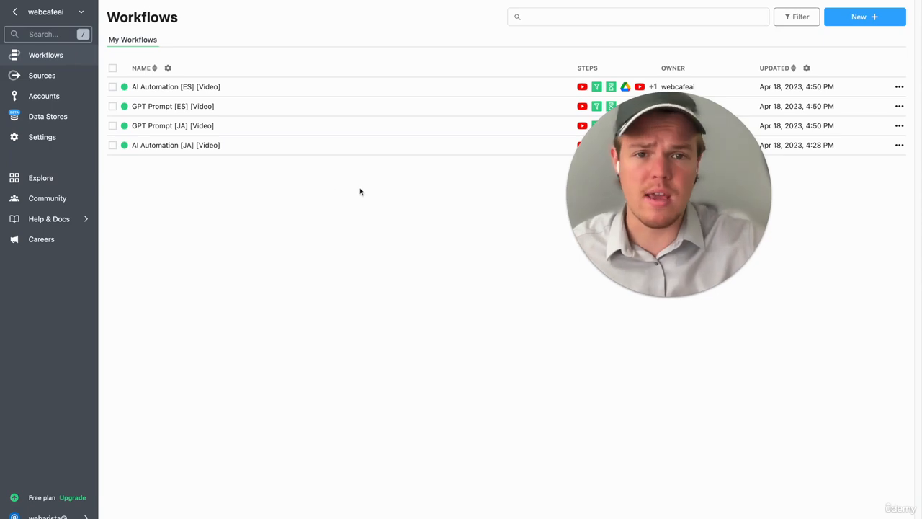
{"action": "left_click", "coordinate": [844, 21]}
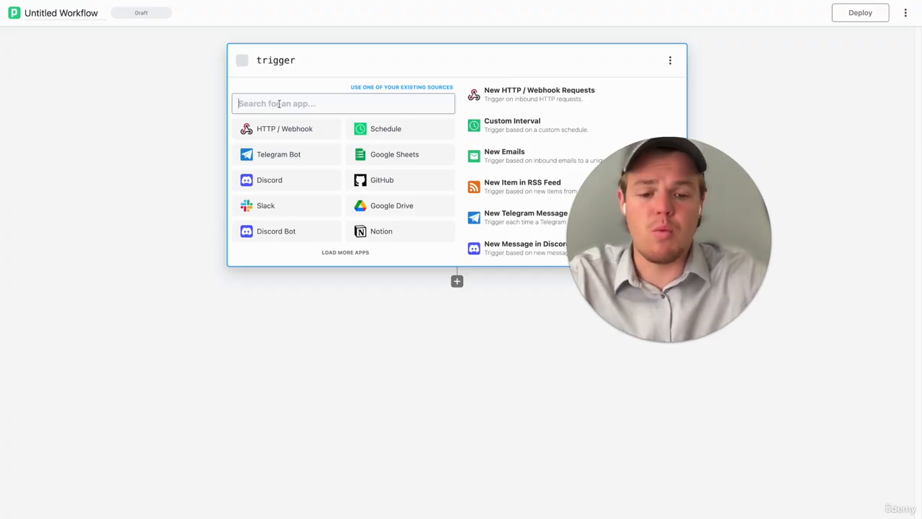
{"action": "type", "text": "yout"}
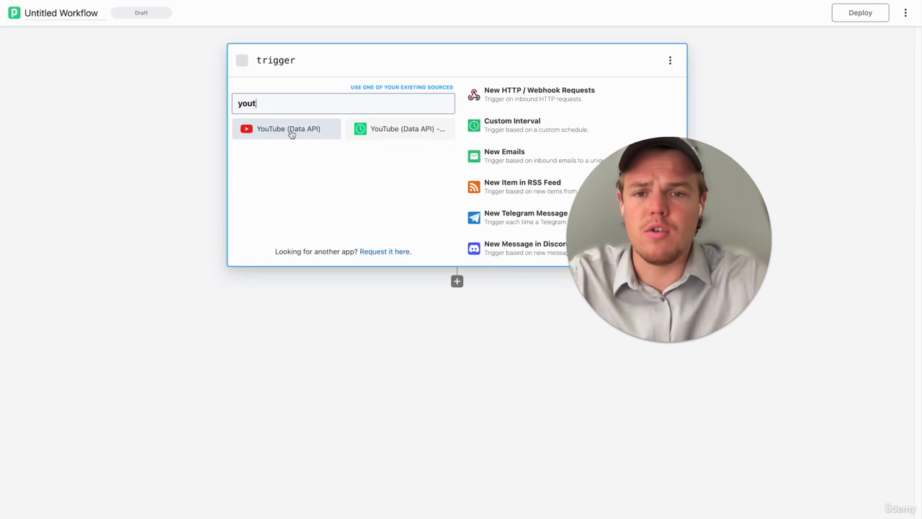
{"action": "left_click", "coordinate": [292, 129]}
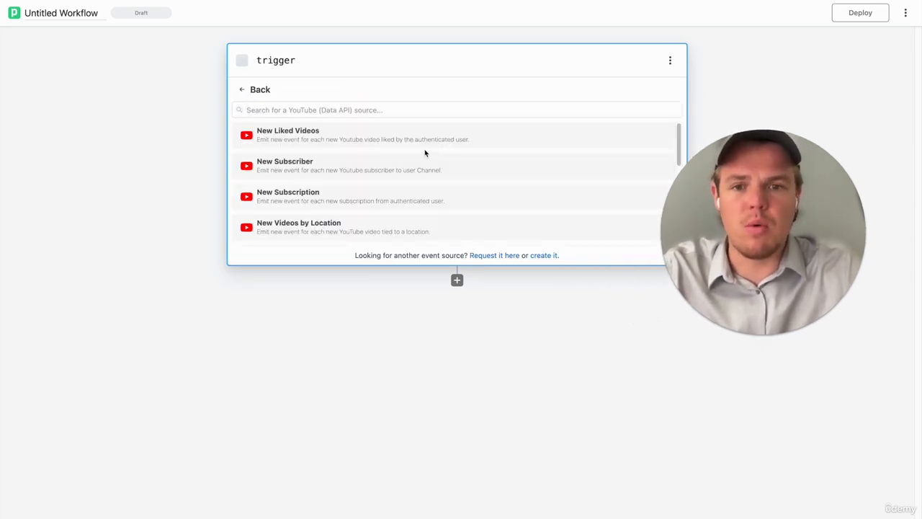
Step: Choose New Videos in Channel as the YouTube trigger source
{"action": "scroll", "coordinate": [426, 151], "scroll_direction": "down", "scroll_amount": 1}
{"action": "scroll", "coordinate": [423, 152], "scroll_direction": "down", "scroll_amount": 1}
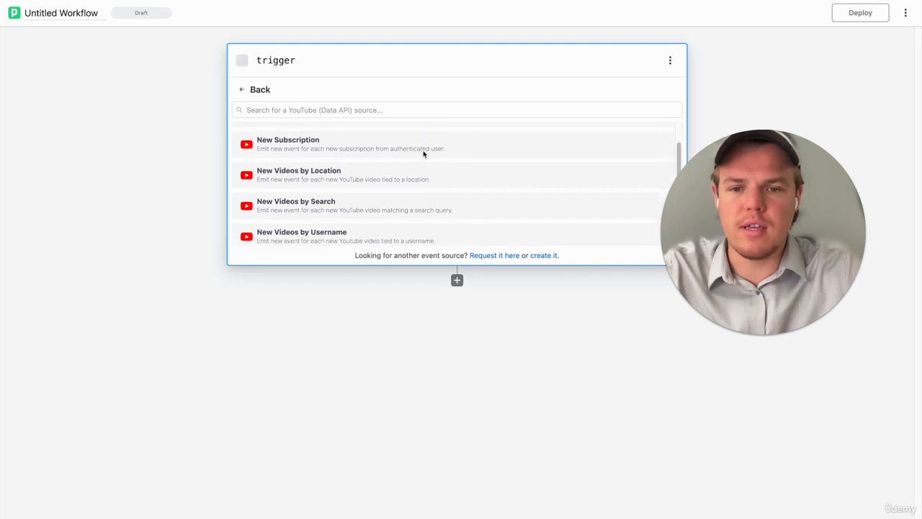
{"action": "scroll", "coordinate": [423, 152], "scroll_direction": "up", "scroll_amount": 1}
{"action": "scroll", "coordinate": [423, 154], "scroll_direction": "up", "scroll_amount": 1}
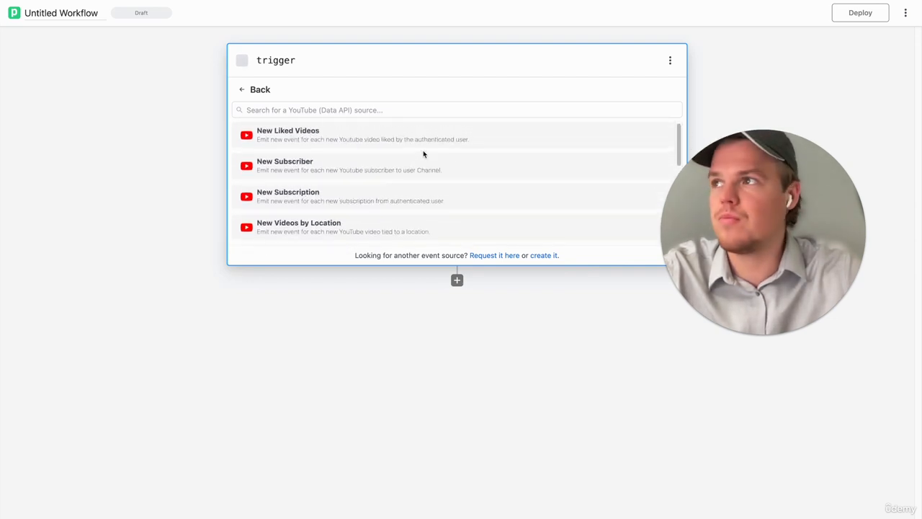
{"action": "scroll", "coordinate": [423, 153], "scroll_direction": "down", "scroll_amount": 5}
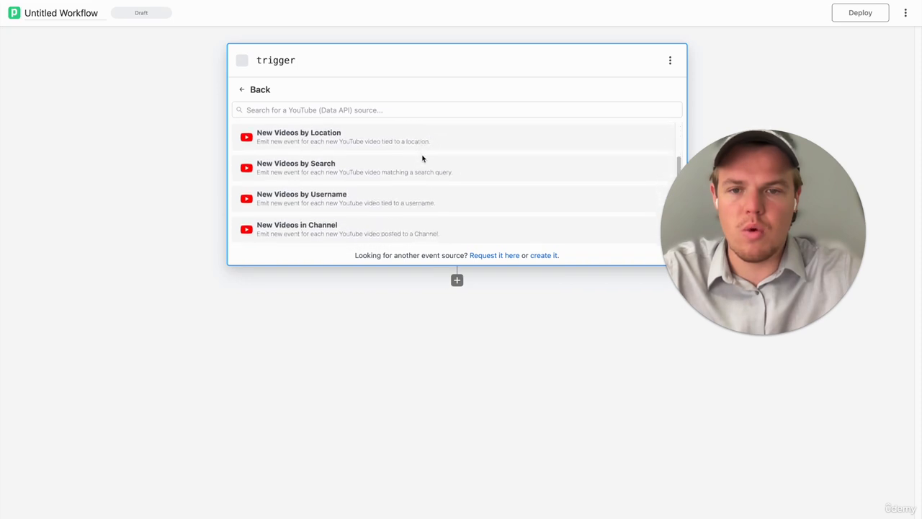
{"action": "left_click", "coordinate": [385, 169]}
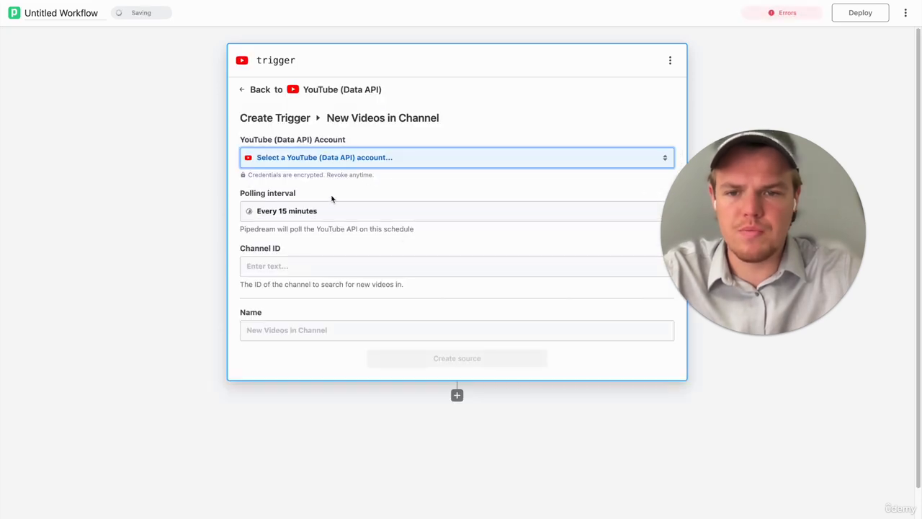
Step: Select the English Youtube account for the trigger and set its polling interval to every 1 minute
{"action": "left_click", "coordinate": [367, 162]}
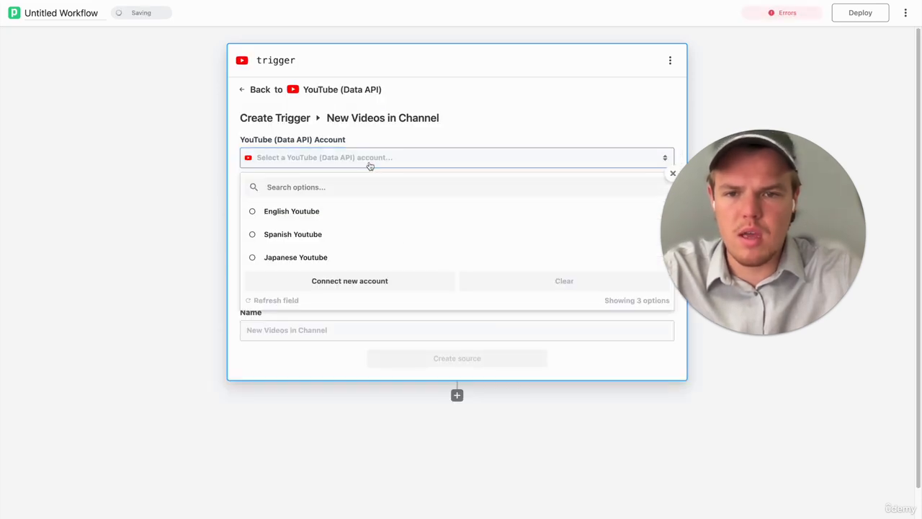
{"action": "left_click", "coordinate": [327, 213]}
{"action": "scroll", "coordinate": [217, 198], "scroll_direction": "down", "scroll_amount": 1}
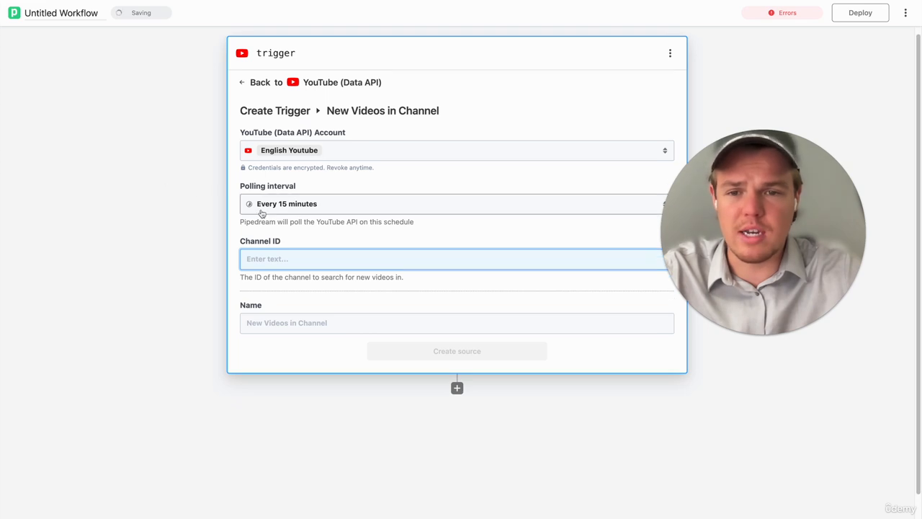
{"action": "left_click", "coordinate": [306, 200]}
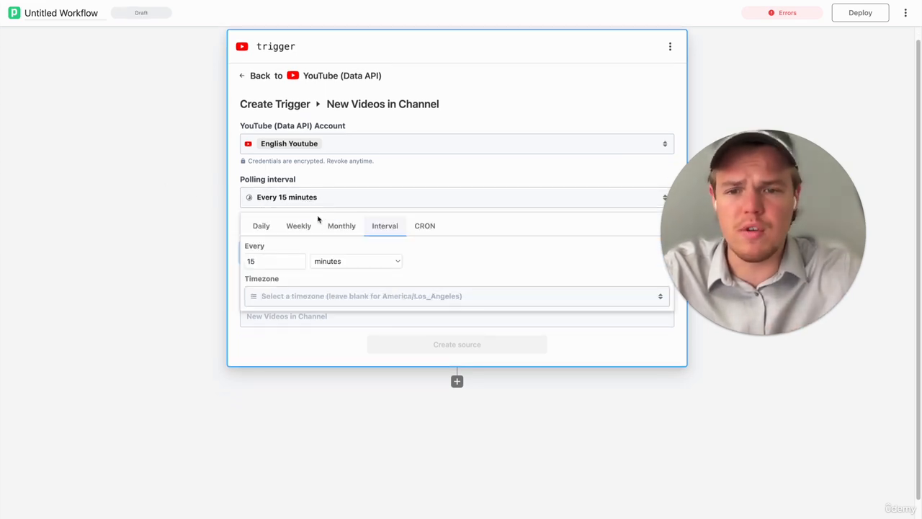
{"action": "double_click", "coordinate": [272, 261]}
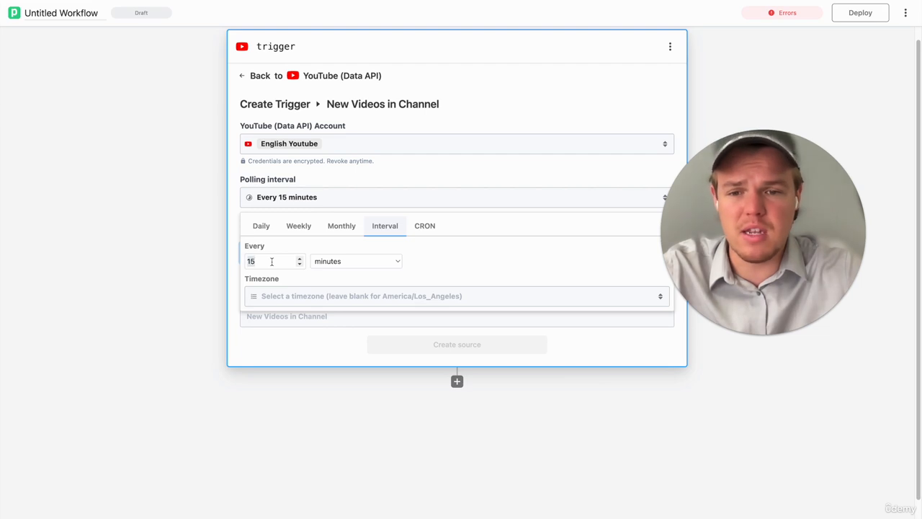
{"action": "type", "text": "1"}
{"action": "left_click", "coordinate": [198, 260]}
Step: Enter the YouTube channel's ID in the trigger and create the source
{"action": "scroll", "coordinate": [244, 252], "scroll_direction": "down", "scroll_amount": 2}
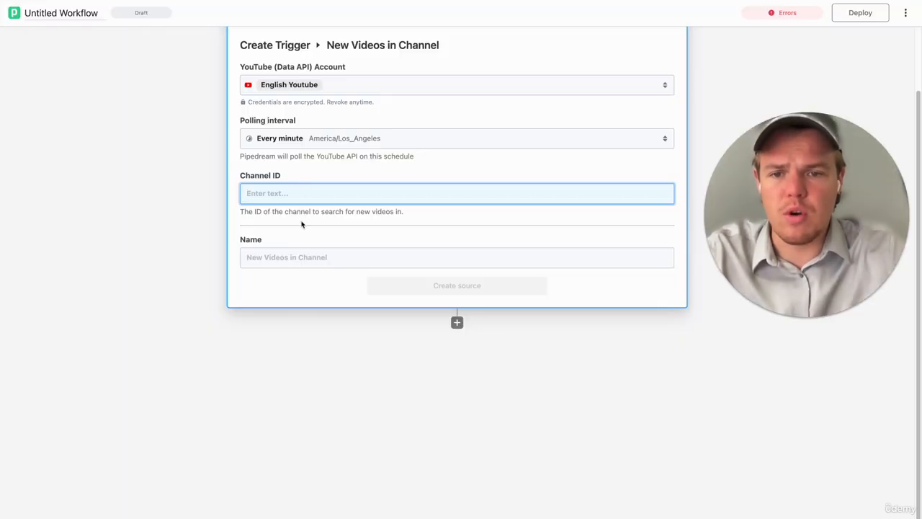
{"action": "type", "text": "UCJFMISxcvIZg5yZUYJT0Pug"}
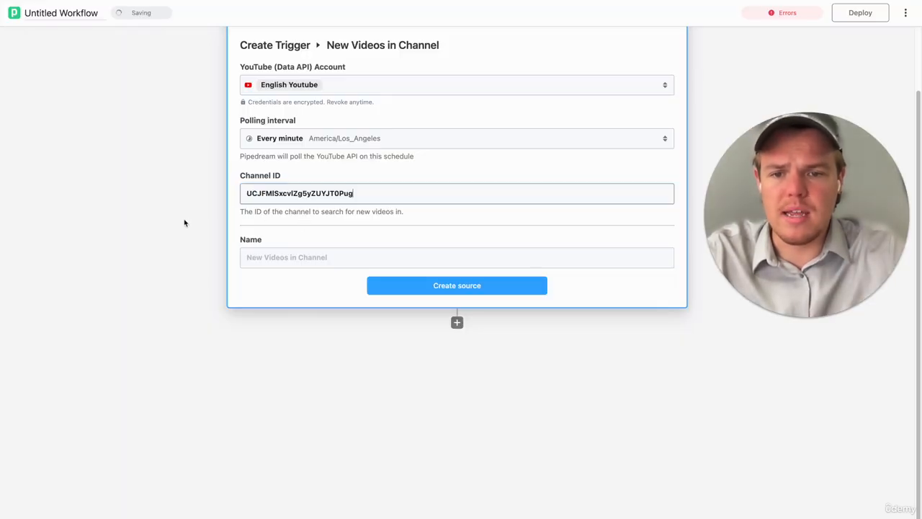
{"action": "left_click", "coordinate": [425, 289]}
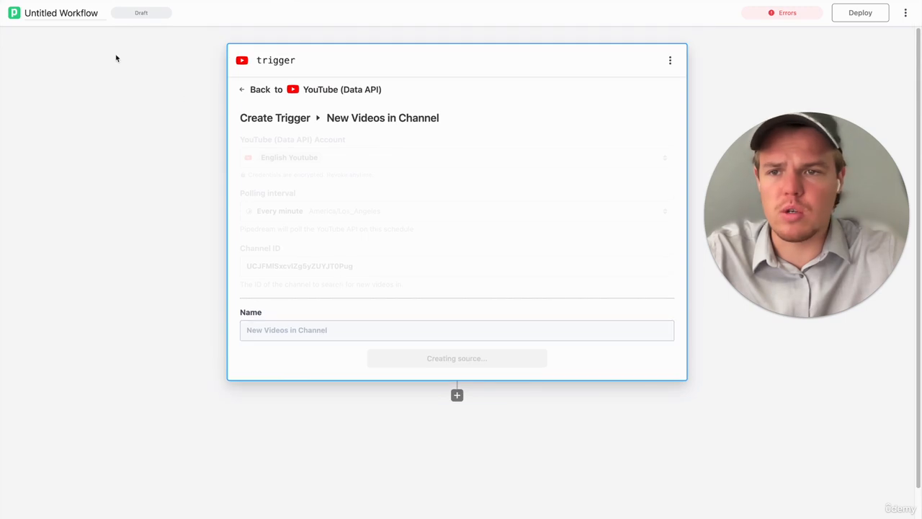
Step: Rename the untitled workflow as "Thumb Automatic"
{"action": "left_click", "coordinate": [75, 13]}
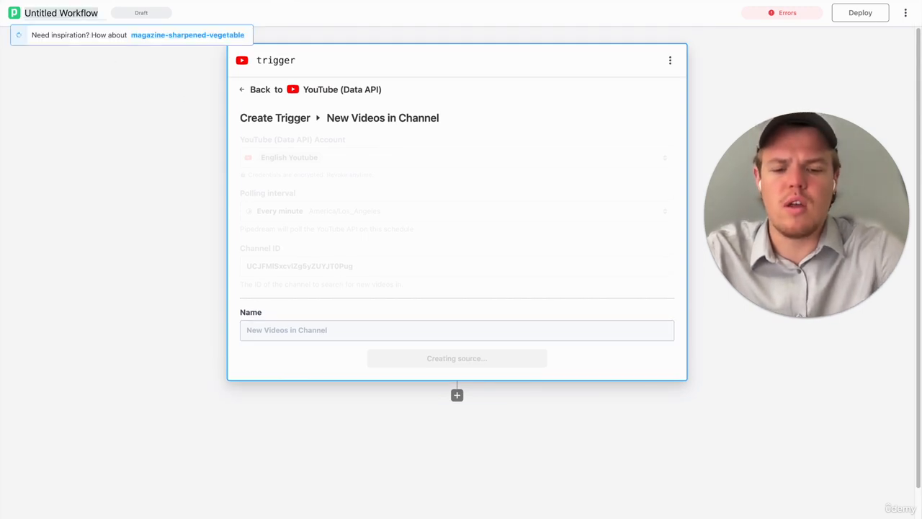
{"action": "type", "text": "T"}
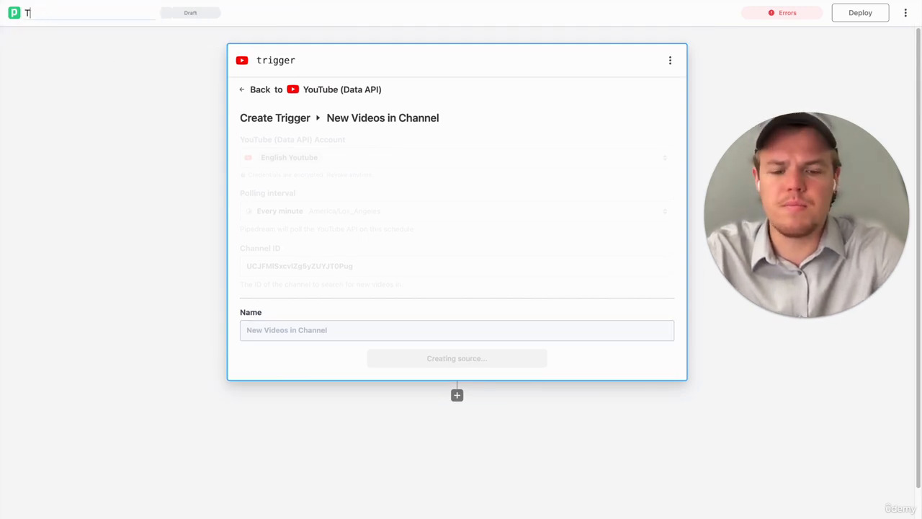
{"action": "type", "text": "Humb Automatic"}
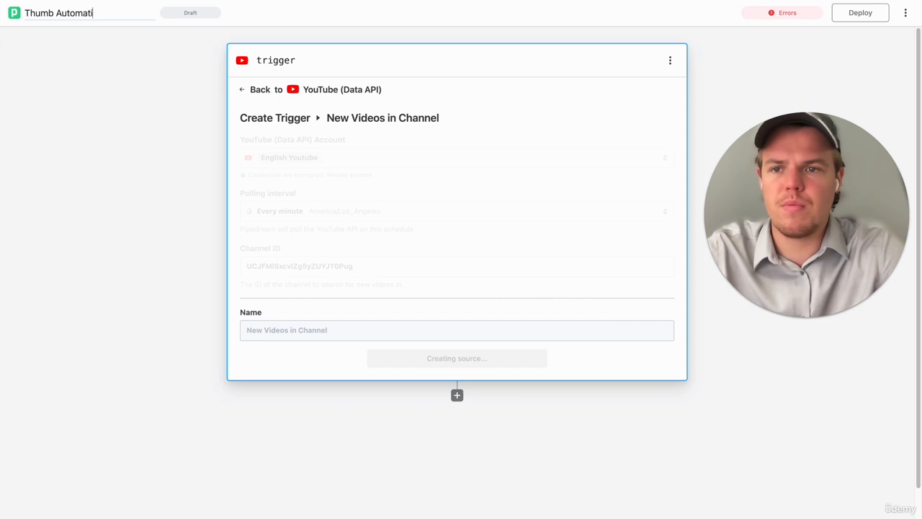
{"action": "left_click", "coordinate": [107, 175]}
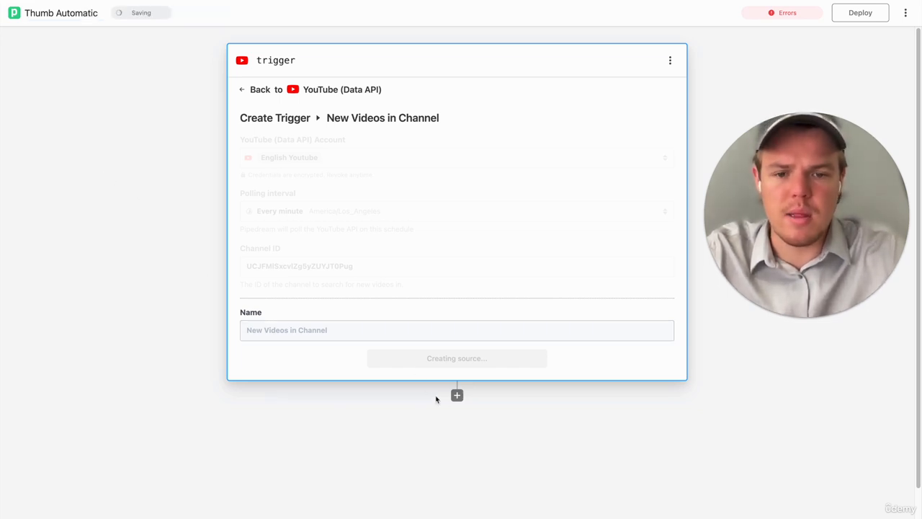
Step: Add a Filter step below the trigger with the action "Continue execution if a condition is met"
{"action": "left_click", "coordinate": [457, 395]}
{"action": "left_click", "coordinate": [366, 142]}
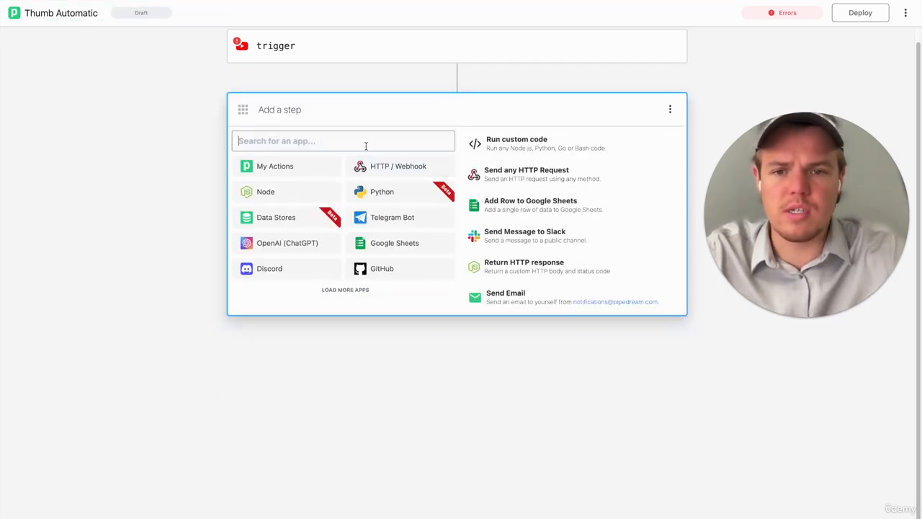
{"action": "type", "text": "fil"}
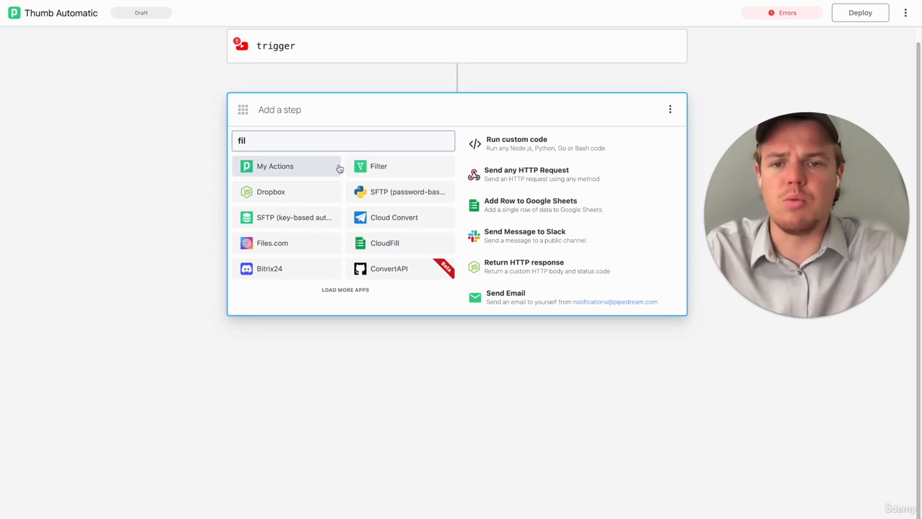
{"action": "left_click", "coordinate": [372, 165]}
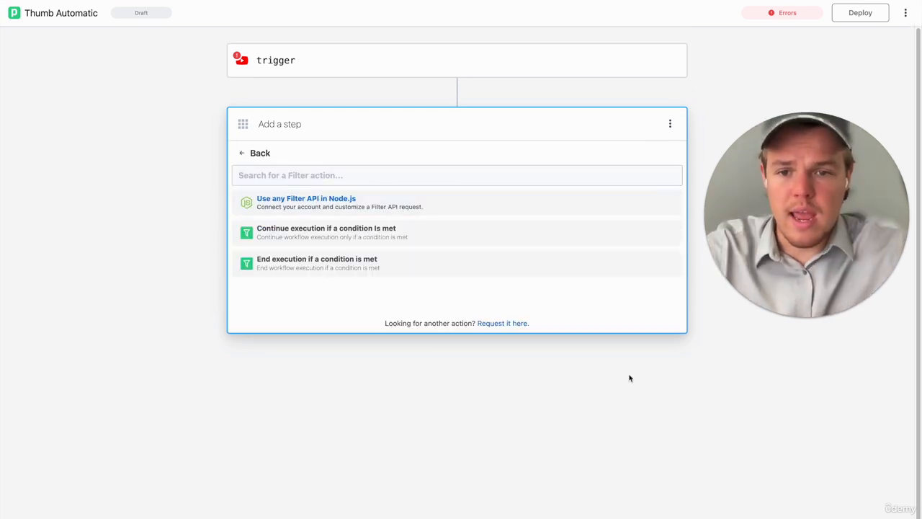
{"action": "left_click", "coordinate": [463, 237]}
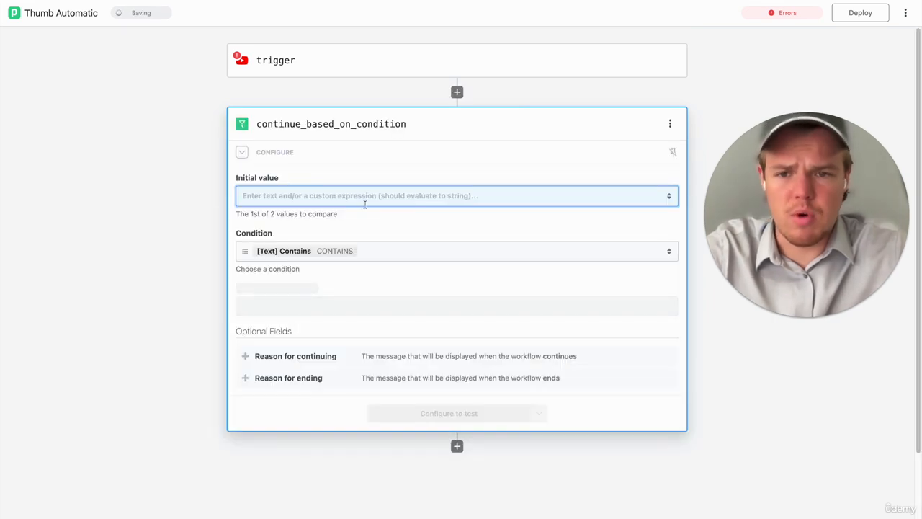
{"action": "left_click", "coordinate": [368, 202]}
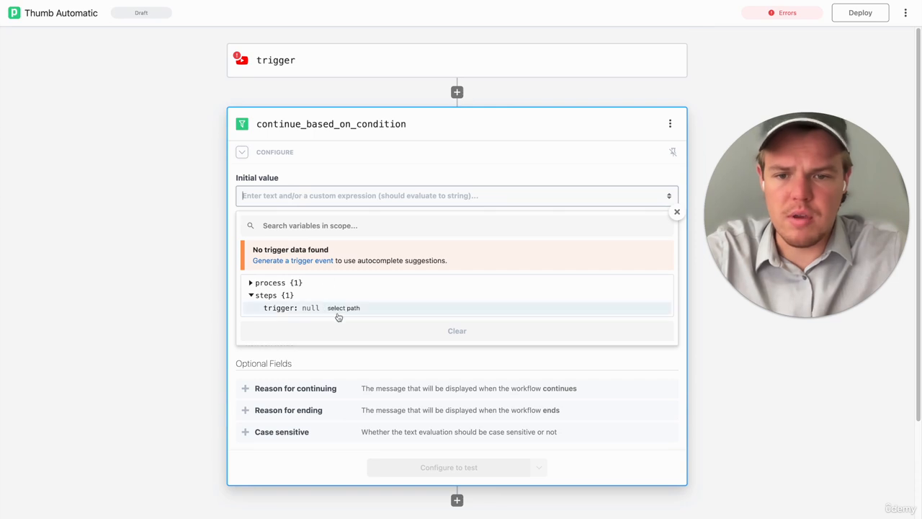
{"action": "left_click", "coordinate": [251, 283]}
{"action": "left_click", "coordinate": [250, 283]}
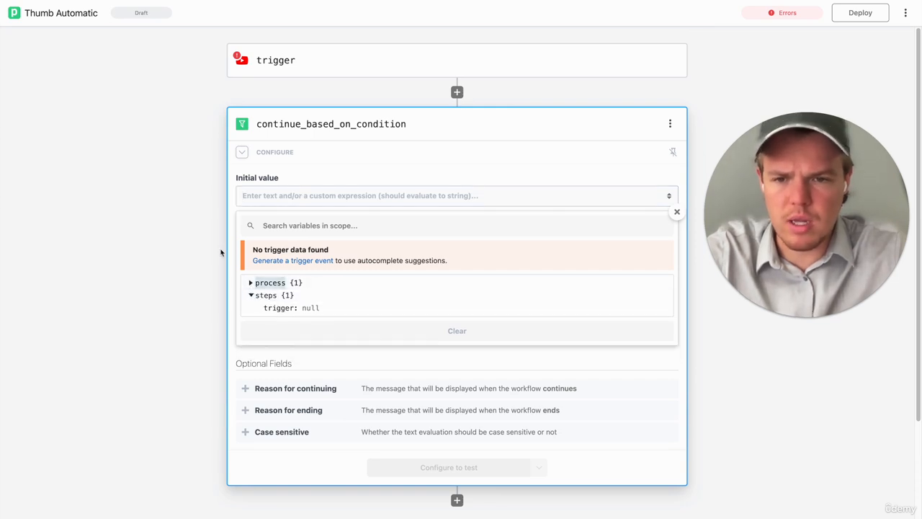
{"action": "left_click", "coordinate": [222, 250]}
Step: Select the ChatGPT WebPilot Plugin Integration tutorial video as the trigger's sample event
{"action": "left_click", "coordinate": [434, 72]}
{"action": "left_click", "coordinate": [447, 317]}
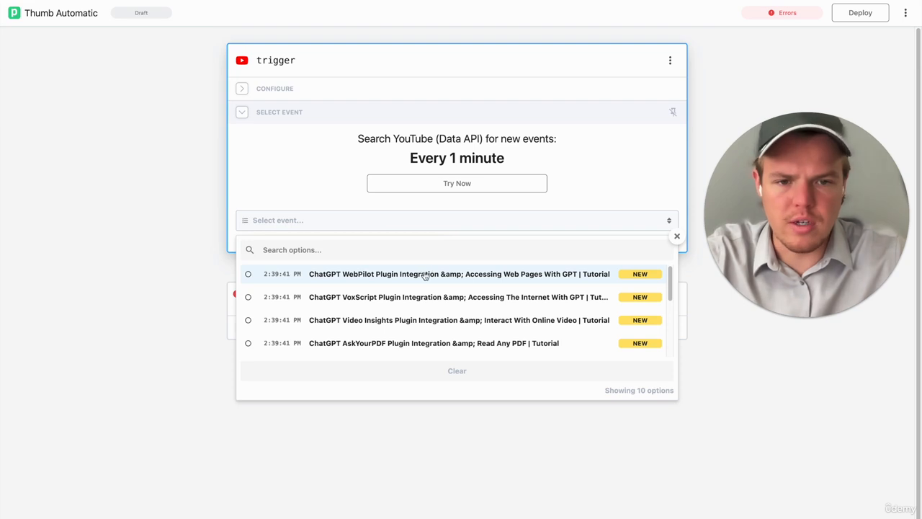
{"action": "left_click", "coordinate": [425, 274]}
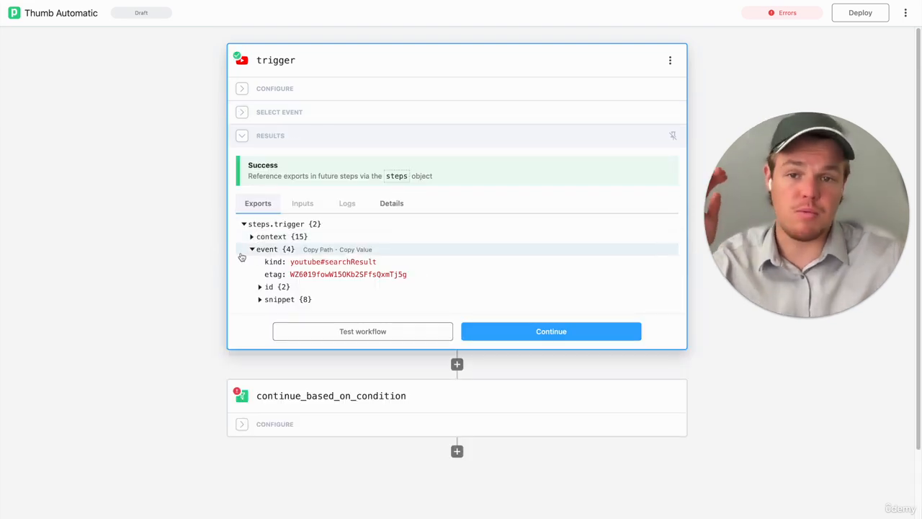
Step: Set the filter's Initial value to the trigger event's snippet title, {{steps.trigger.event.snippet.title}}
{"action": "left_click", "coordinate": [335, 420]}
{"action": "left_click", "coordinate": [336, 136]}
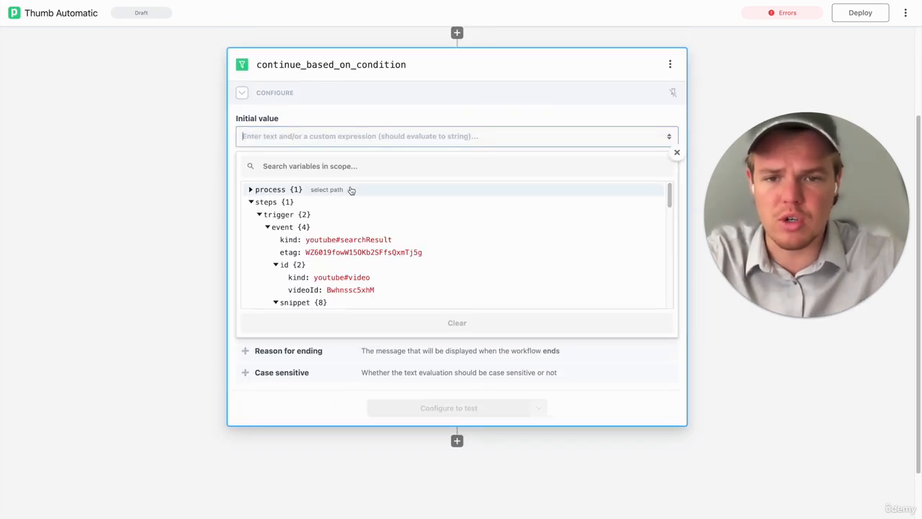
{"action": "scroll", "coordinate": [384, 252], "scroll_direction": "down", "scroll_amount": 2}
{"action": "scroll", "coordinate": [384, 253], "scroll_direction": "down", "scroll_amount": 4}
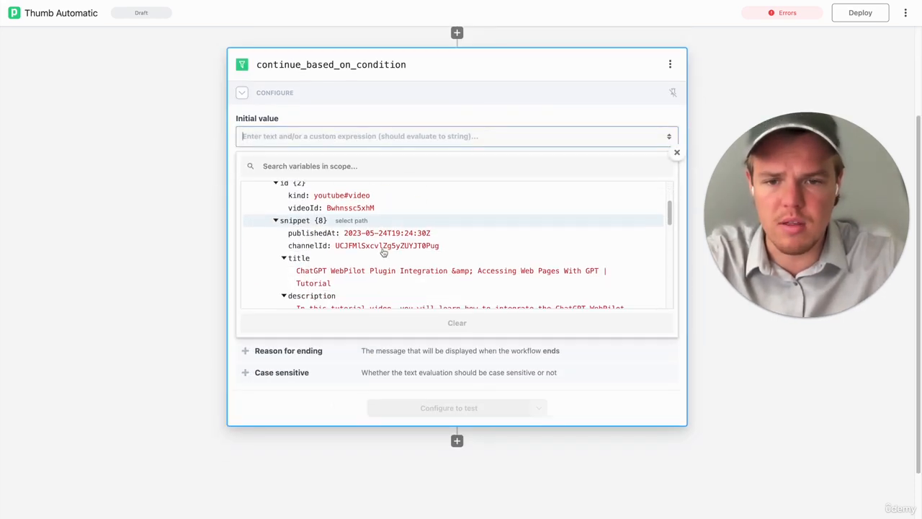
{"action": "left_click", "coordinate": [387, 255]}
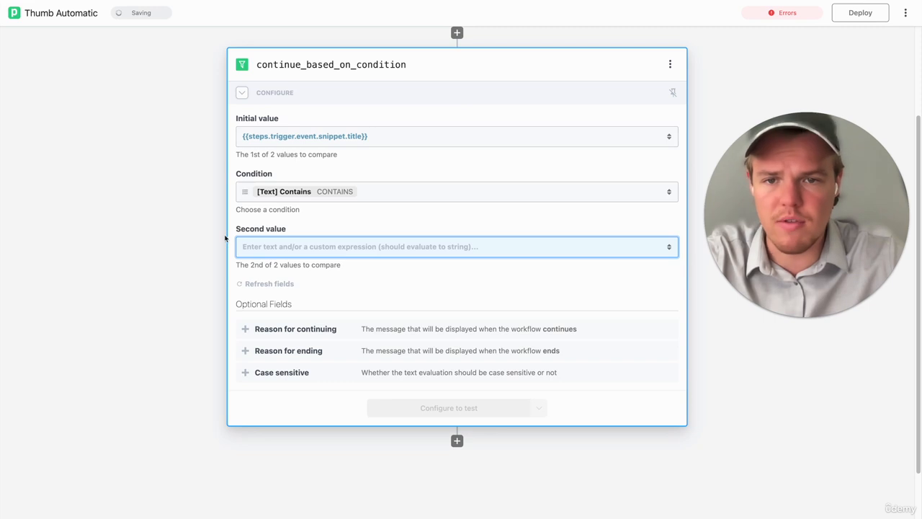
Step: Set the filter's Second value to "Webcafe Cooking" and test the filter step
{"action": "scroll", "coordinate": [224, 252], "scroll_direction": "up", "scroll_amount": 2}
{"action": "scroll", "coordinate": [224, 252], "scroll_direction": "down", "scroll_amount": 1}
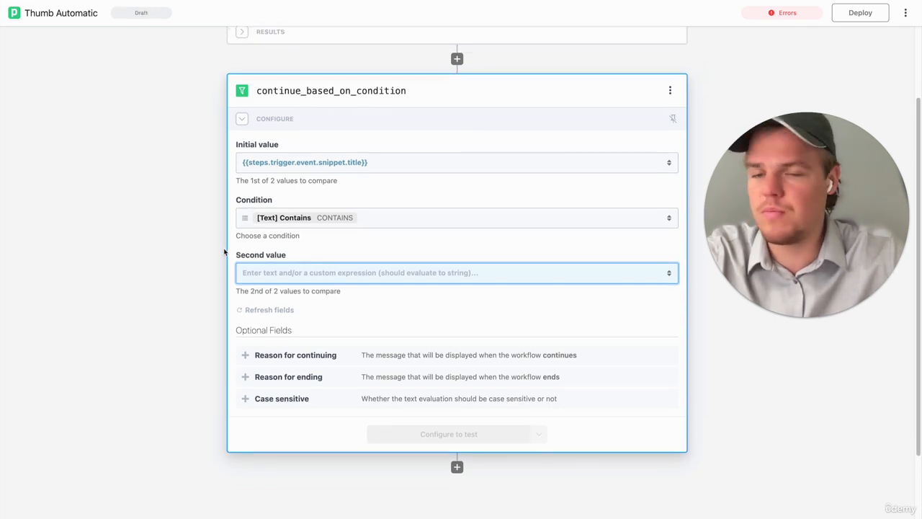
{"action": "left_click", "coordinate": [304, 268]}
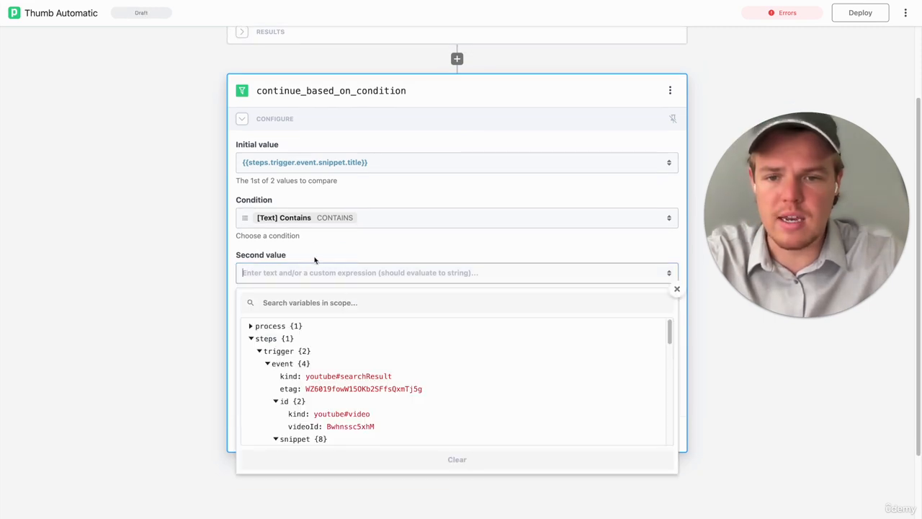
{"action": "type", "text": "Webcafe Cooking"}
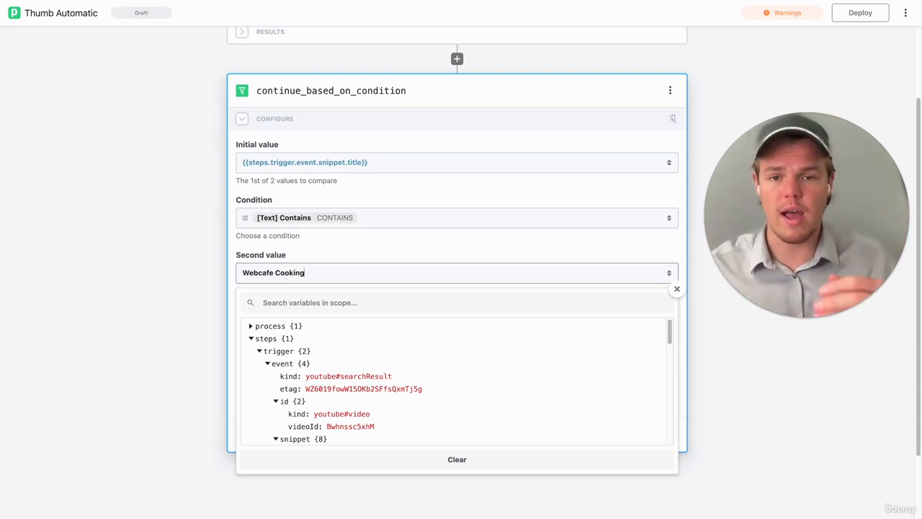
{"action": "left_click", "coordinate": [192, 229]}
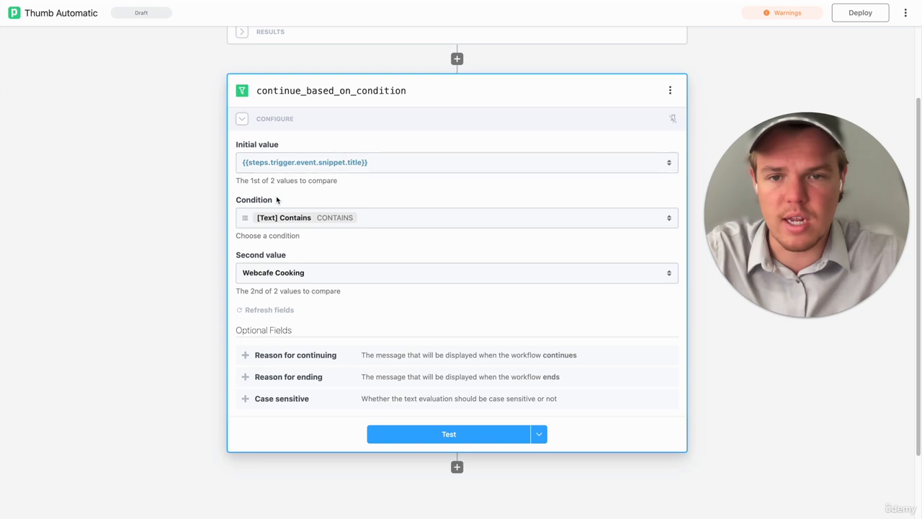
{"action": "scroll", "coordinate": [303, 299], "scroll_direction": "down", "scroll_amount": 1}
{"action": "left_click", "coordinate": [397, 403]}
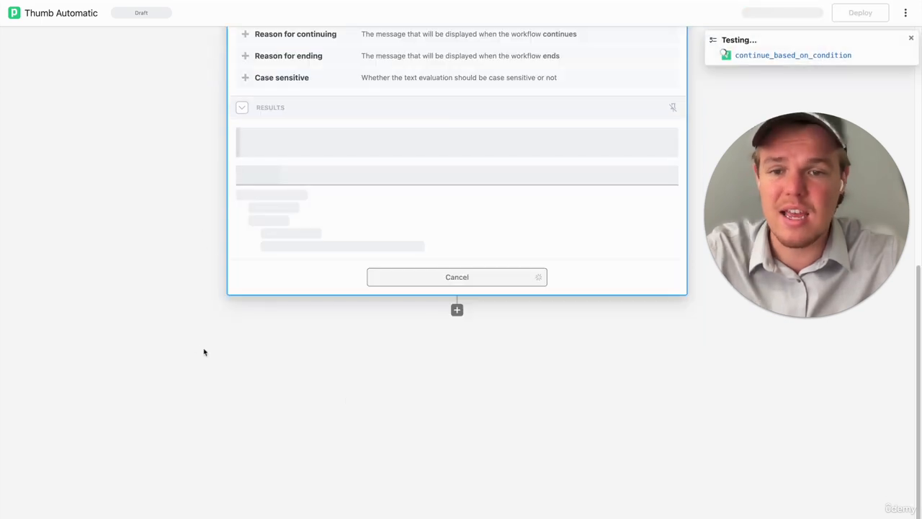
Step: Review the filter's test result and add a Delay step, workflow_delay, below the filter
{"action": "scroll", "coordinate": [242, 261], "scroll_direction": "up", "scroll_amount": 3}
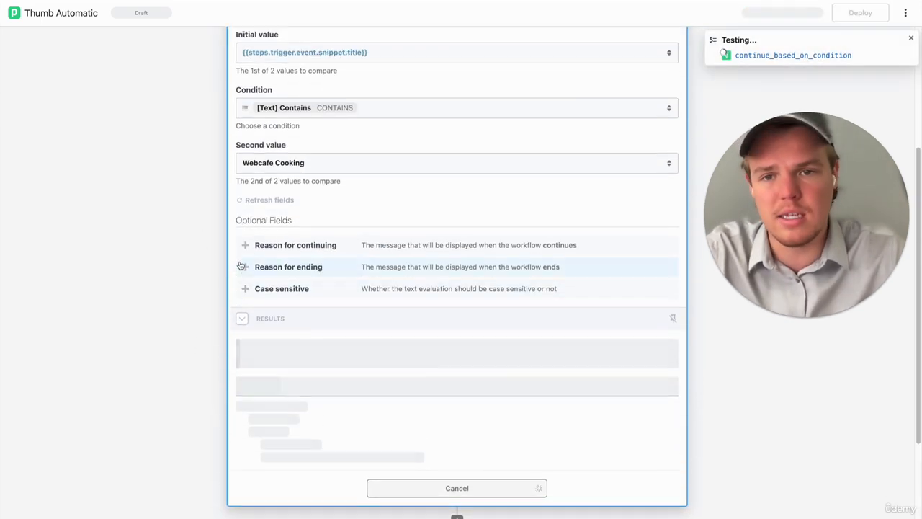
{"action": "scroll", "coordinate": [241, 266], "scroll_direction": "down", "scroll_amount": 1}
{"action": "scroll", "coordinate": [240, 266], "scroll_direction": "down", "scroll_amount": 2}
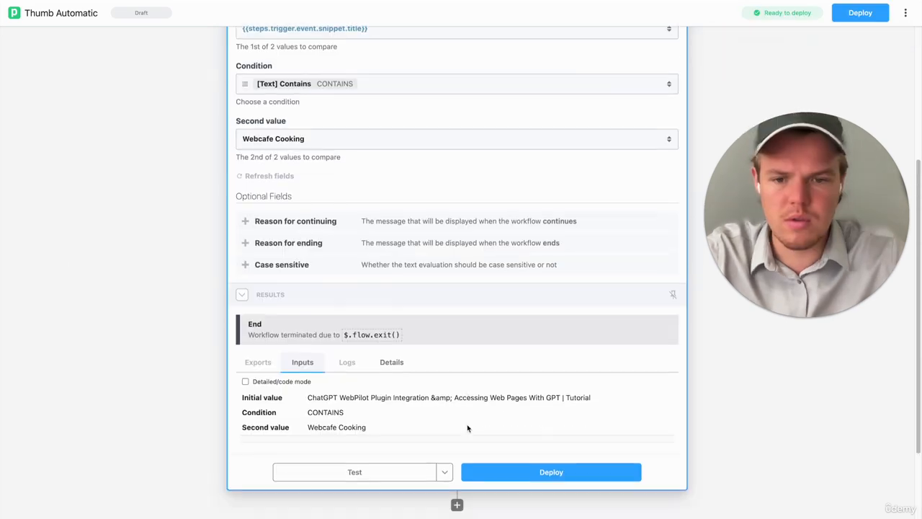
{"action": "scroll", "coordinate": [346, 339], "scroll_direction": "down", "scroll_amount": 4}
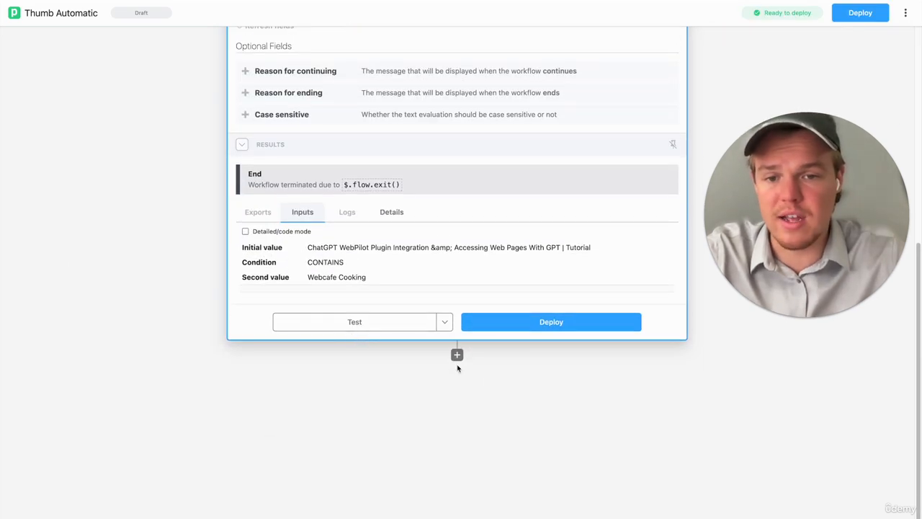
{"action": "left_click", "coordinate": [457, 355]}
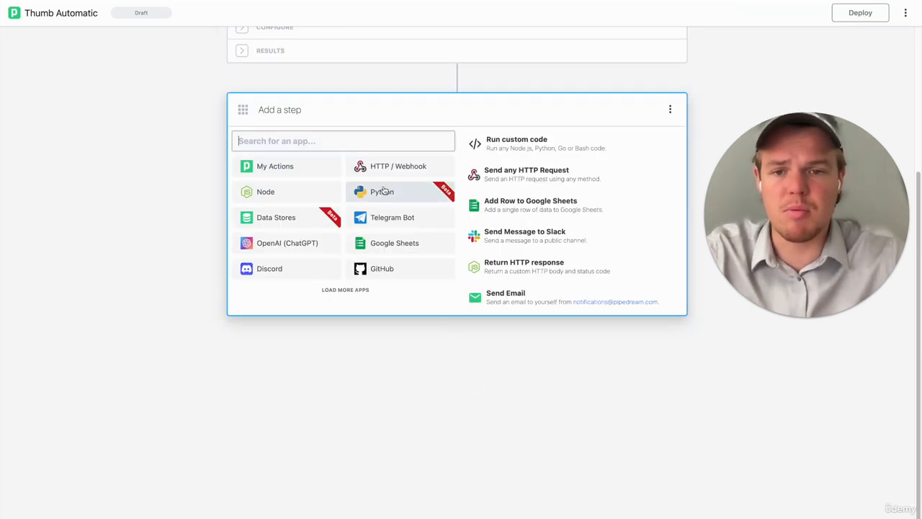
{"action": "type", "text": "delay"}
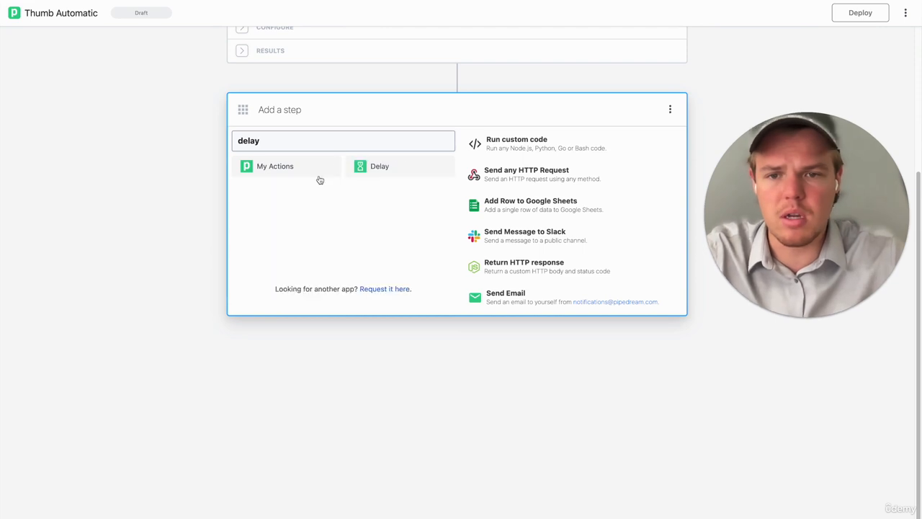
{"action": "left_click", "coordinate": [377, 177]}
{"action": "left_click", "coordinate": [365, 214]}
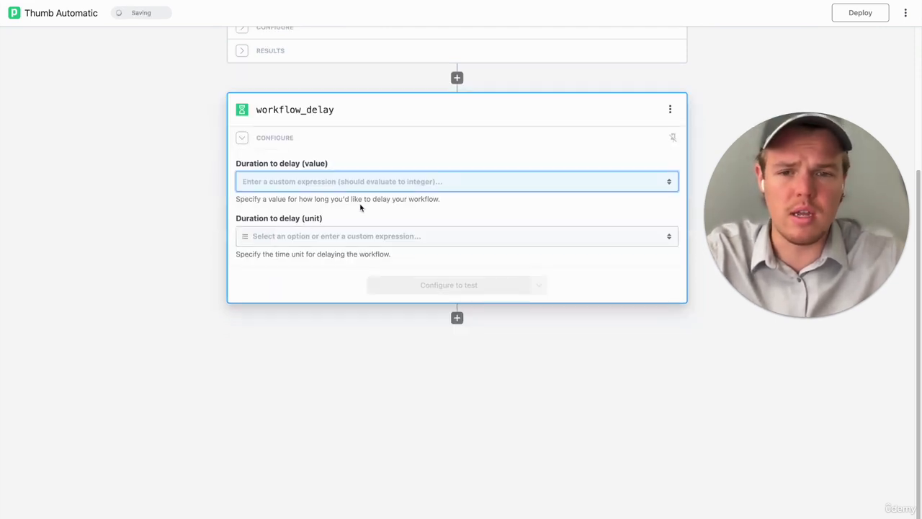
Step: Set the delay duration to 2 Minutes and test the workflow_delay step
{"action": "left_click", "coordinate": [380, 185]}
{"action": "left_click", "coordinate": [197, 190]}
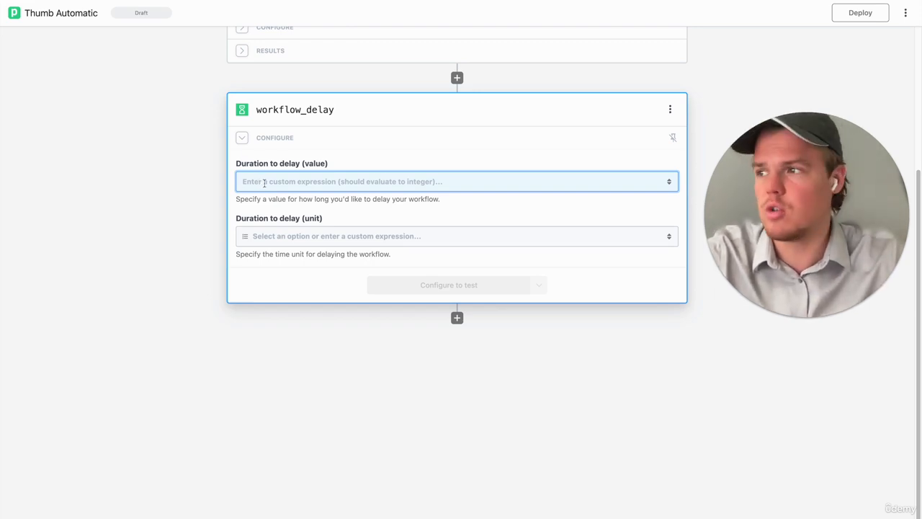
{"action": "left_click", "coordinate": [266, 182]}
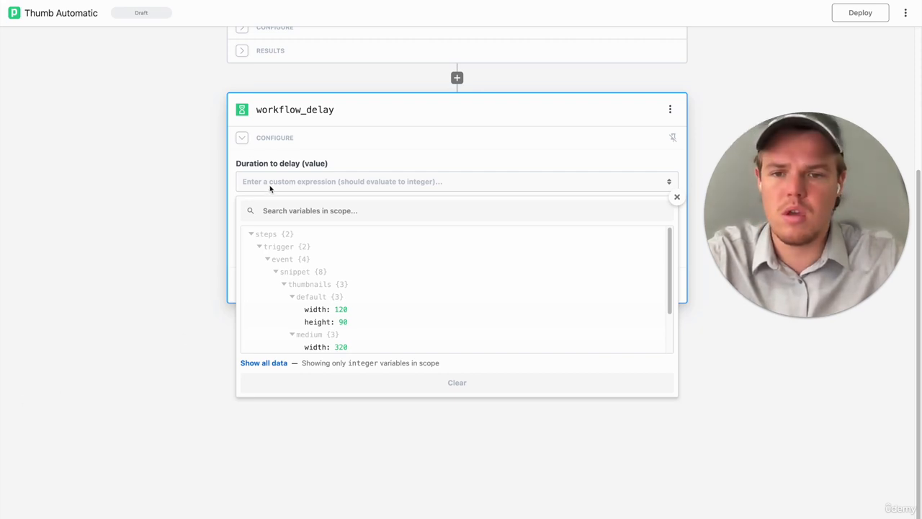
{"action": "type", "text": "2"}
{"action": "left_click", "coordinate": [199, 204]}
{"action": "left_click", "coordinate": [323, 239]}
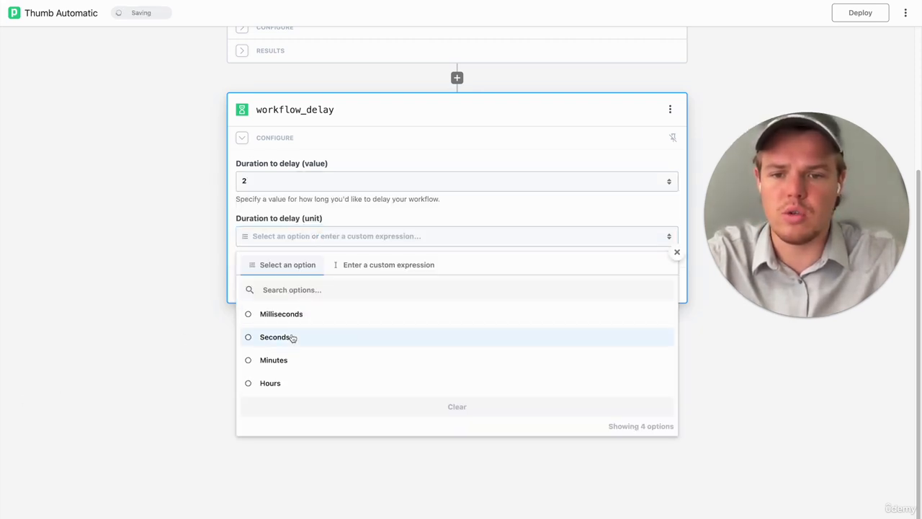
{"action": "left_click", "coordinate": [281, 360]}
{"action": "left_click", "coordinate": [449, 285]}
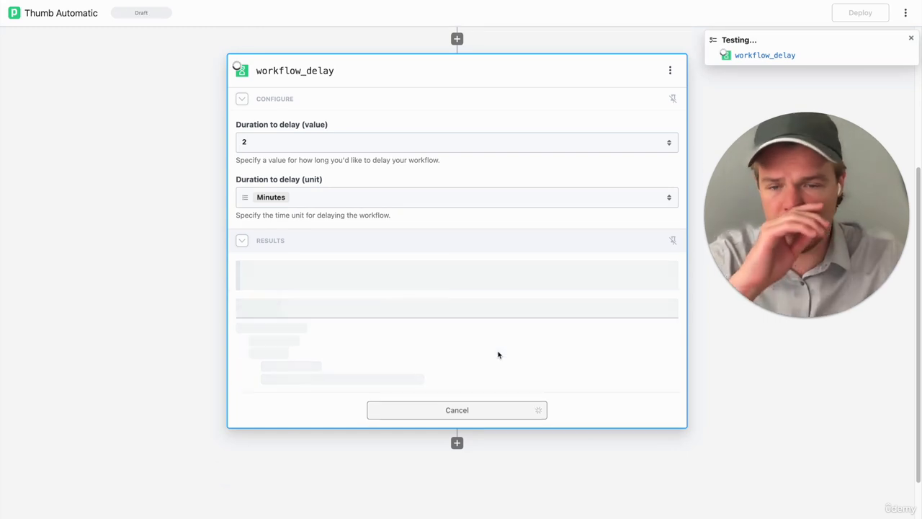
Step: Add another step below the delay and choose Google Drive as its app
{"action": "scroll", "coordinate": [498, 354], "scroll_direction": "down", "scroll_amount": 3}
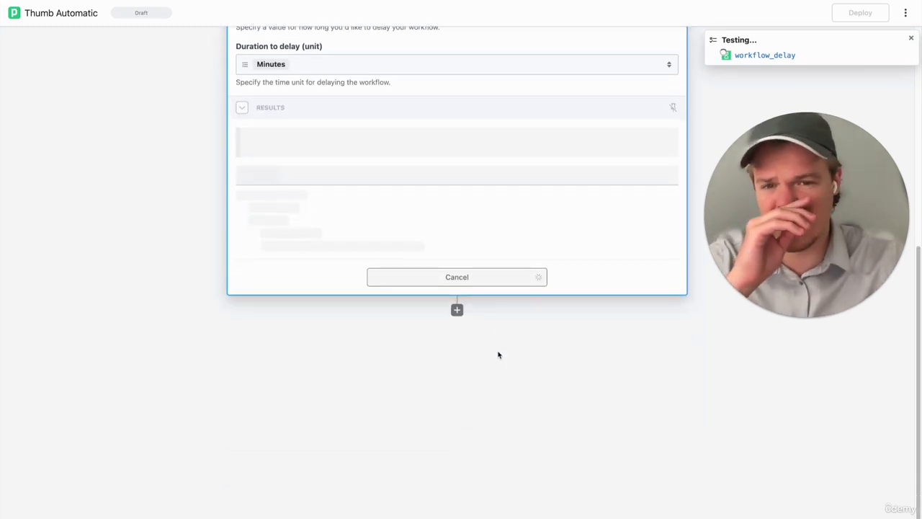
{"action": "left_click", "coordinate": [458, 310]}
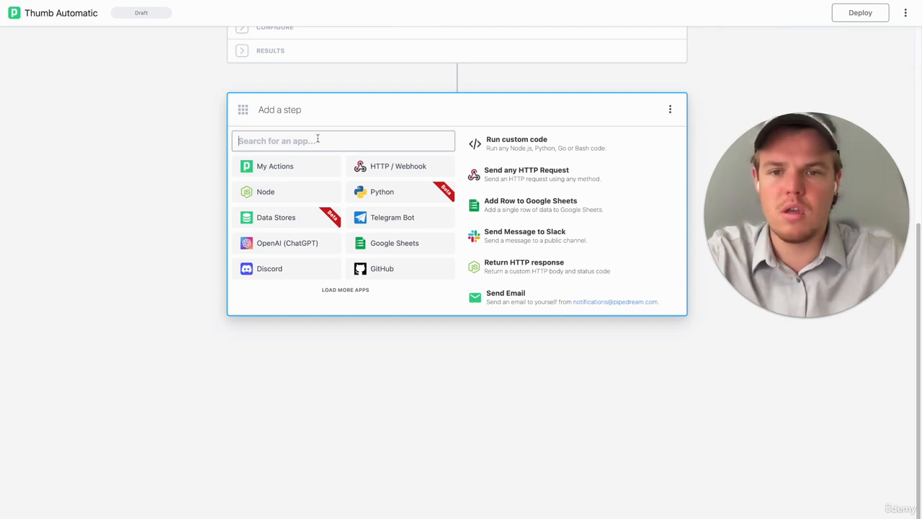
{"action": "type", "text": "find"}
{"action": "key", "text": "BackSpace"}
{"action": "key", "text": "BackSpace"}
{"action": "key", "text": "BackSpace"}
{"action": "key", "text": "BackSpace"}
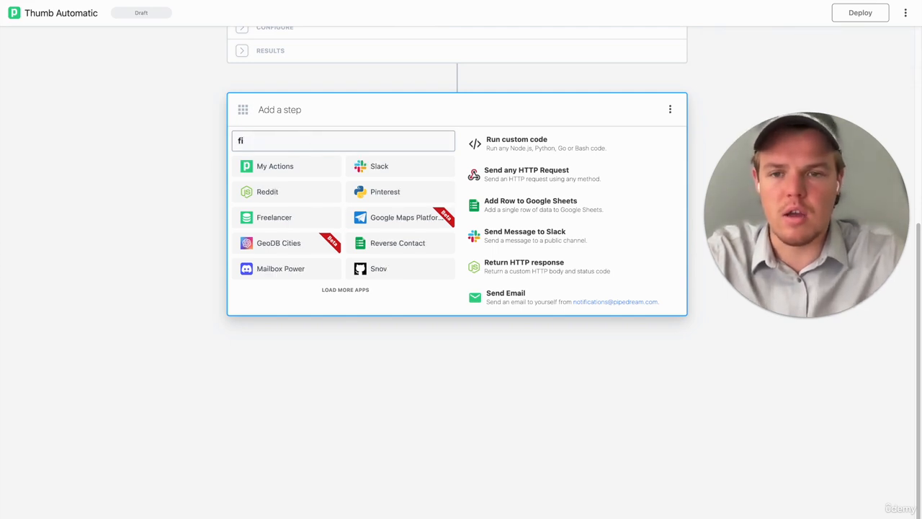
{"action": "type", "text": "google"}
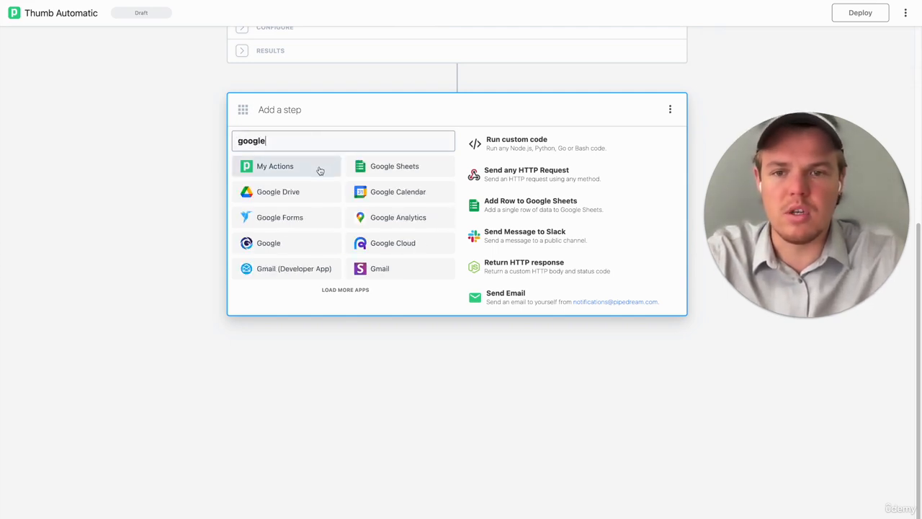
{"action": "left_click", "coordinate": [320, 192]}
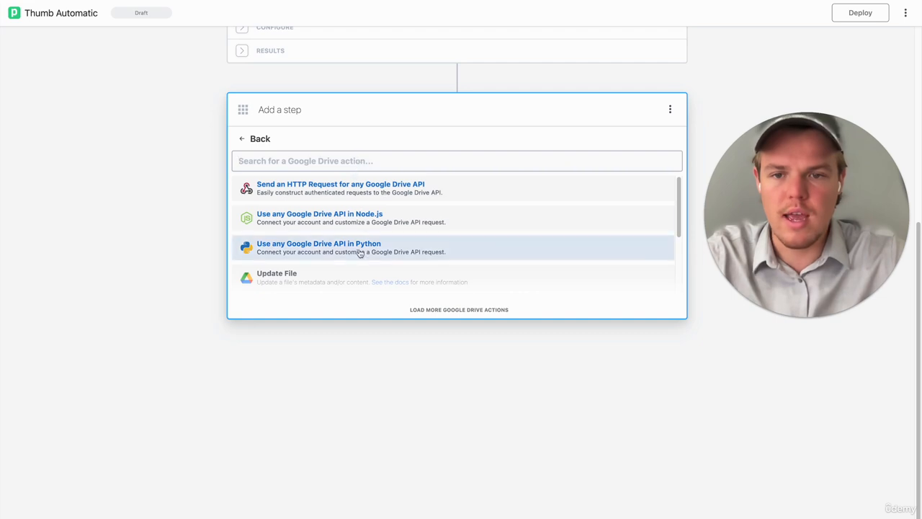
Step: Search the Google Drive actions for "find" and choose Find File
{"action": "scroll", "coordinate": [360, 252], "scroll_direction": "down", "scroll_amount": 1}
{"action": "scroll", "coordinate": [361, 252], "scroll_direction": "down", "scroll_amount": 3}
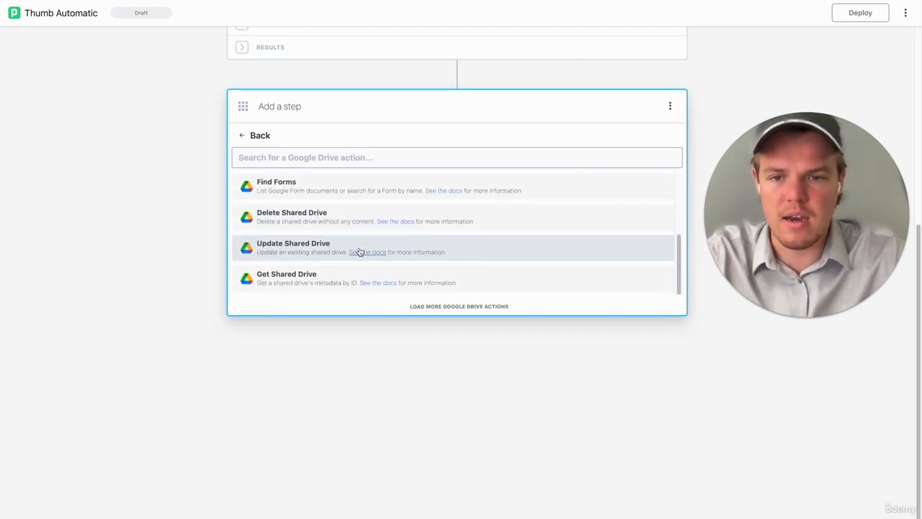
{"action": "scroll", "coordinate": [359, 258], "scroll_direction": "up", "scroll_amount": 3}
{"action": "type", "text": "find"}
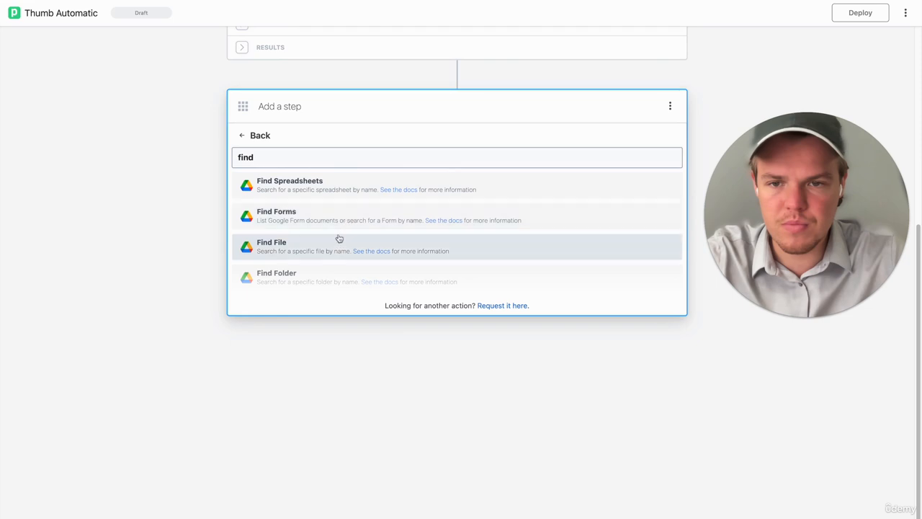
{"action": "left_click", "coordinate": [336, 242]}
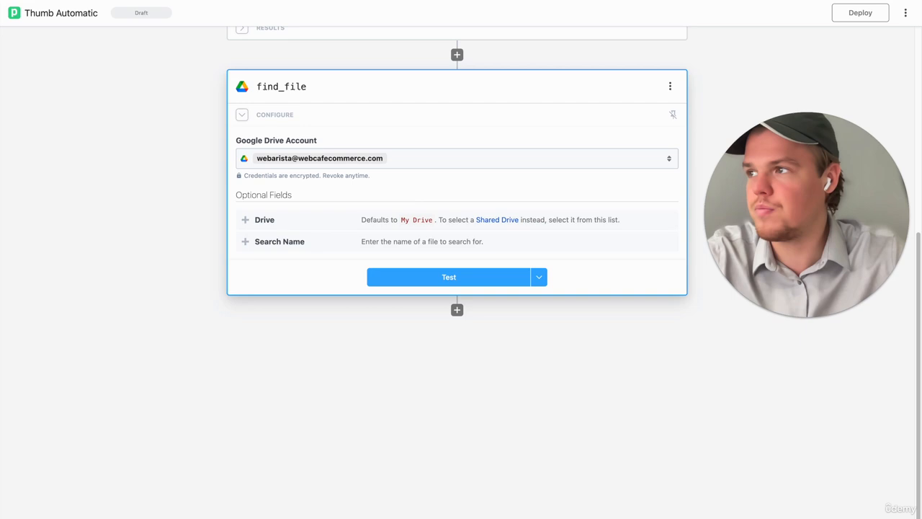
Step: Add the Drive field with My Drive, set Search Name to {{steps.trigger.event.snippet.title}}, and test the find_file step
{"action": "left_click", "coordinate": [303, 243]}
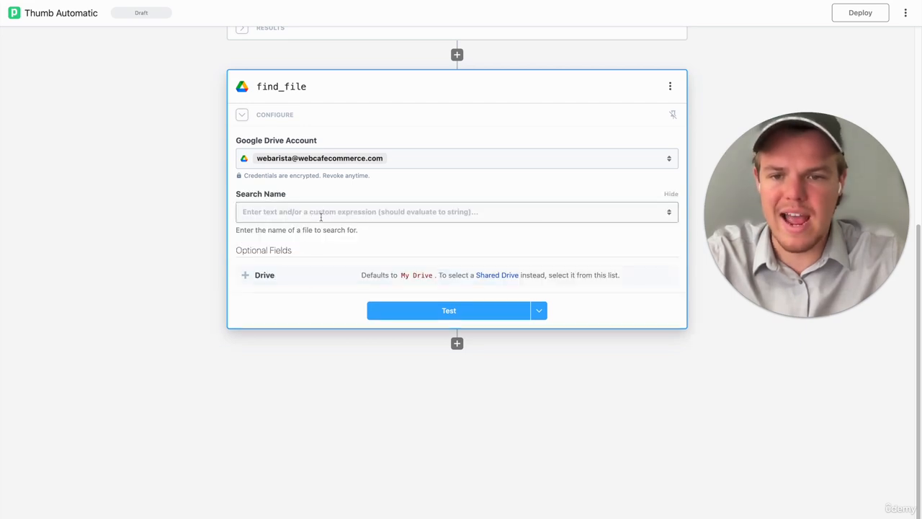
{"action": "left_click", "coordinate": [278, 276]}
{"action": "left_click", "coordinate": [325, 266]}
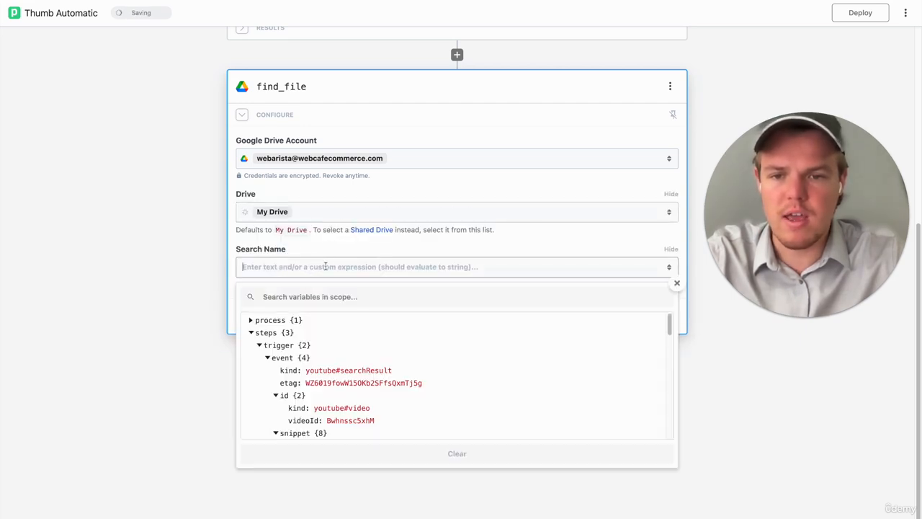
{"action": "scroll", "coordinate": [348, 344], "scroll_direction": "down", "scroll_amount": 4}
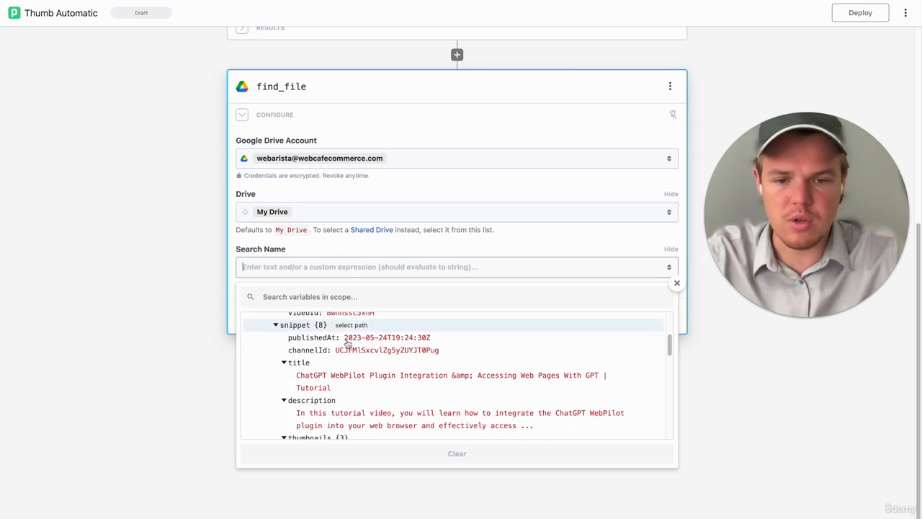
{"action": "scroll", "coordinate": [348, 343], "scroll_direction": "down", "scroll_amount": 1}
{"action": "left_click", "coordinate": [349, 345]}
{"action": "left_click", "coordinate": [392, 315]}
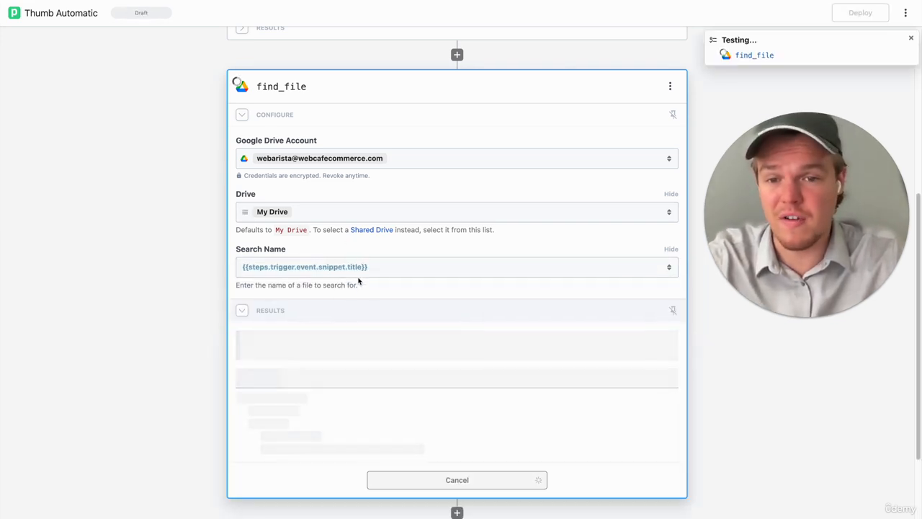
Step: Clear the Search Name value of the find_file step
{"action": "scroll", "coordinate": [199, 289], "scroll_direction": "down", "scroll_amount": 1}
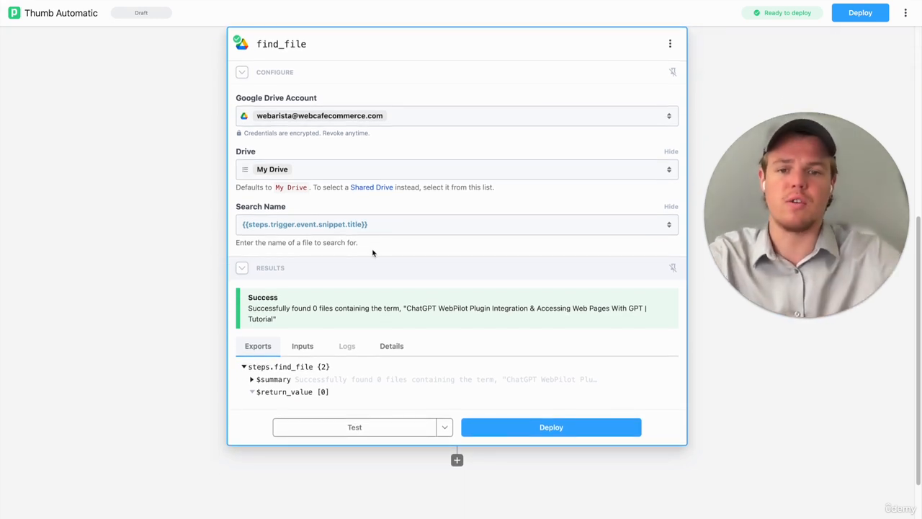
{"action": "left_click", "coordinate": [395, 223]}
{"action": "key", "text": "BackSpace"}
{"action": "key", "text": "super+a"}
{"action": "key", "text": "BackSpace"}
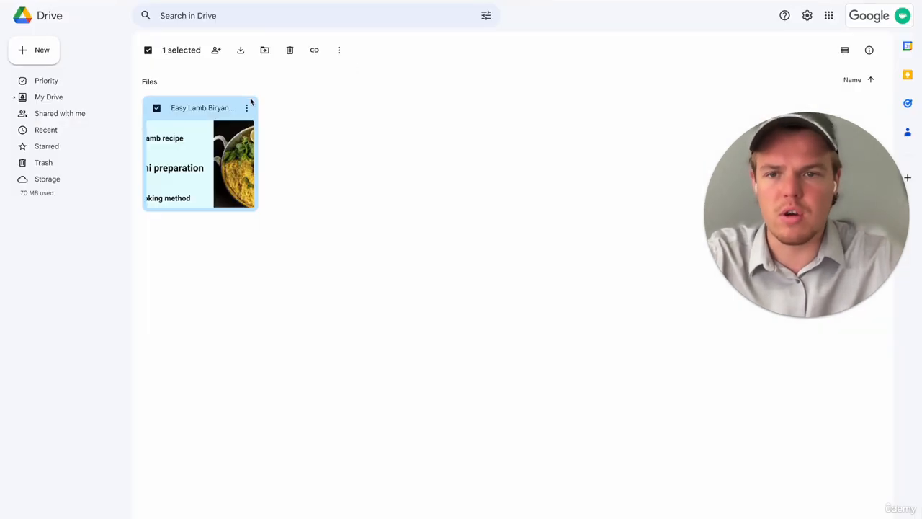
Step: Switch to Google Drive and copy the full file name of the Easy Lamb Biryani thumbnail without renaming it
{"action": "double_click", "coordinate": [251, 102]}
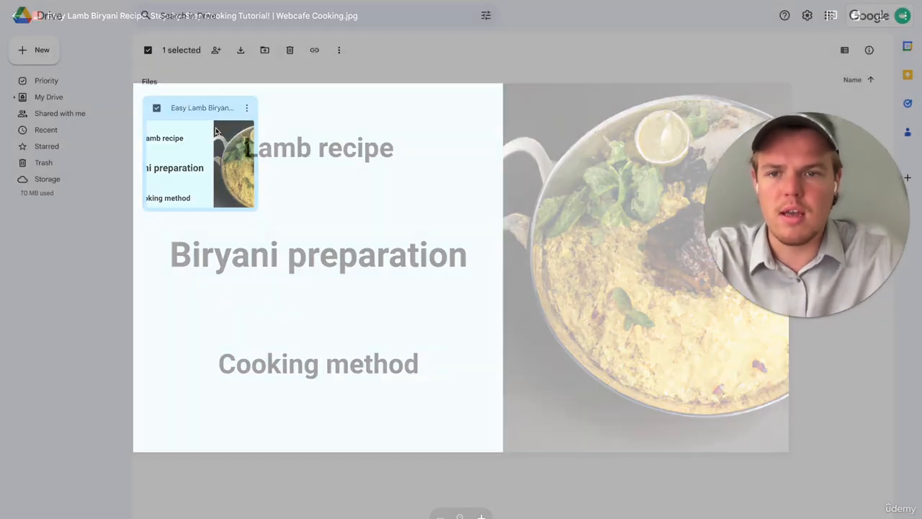
{"action": "left_click", "coordinate": [251, 16]}
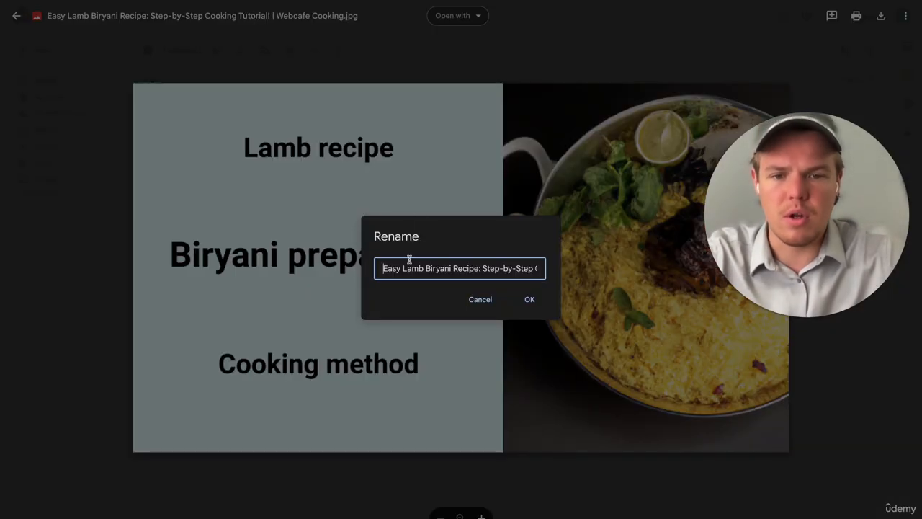
{"action": "double_click", "coordinate": [412, 268]}
{"action": "key", "text": "ctrl+a"}
{"action": "key", "text": "ctrl+c"}
{"action": "left_click", "coordinate": [475, 299]}
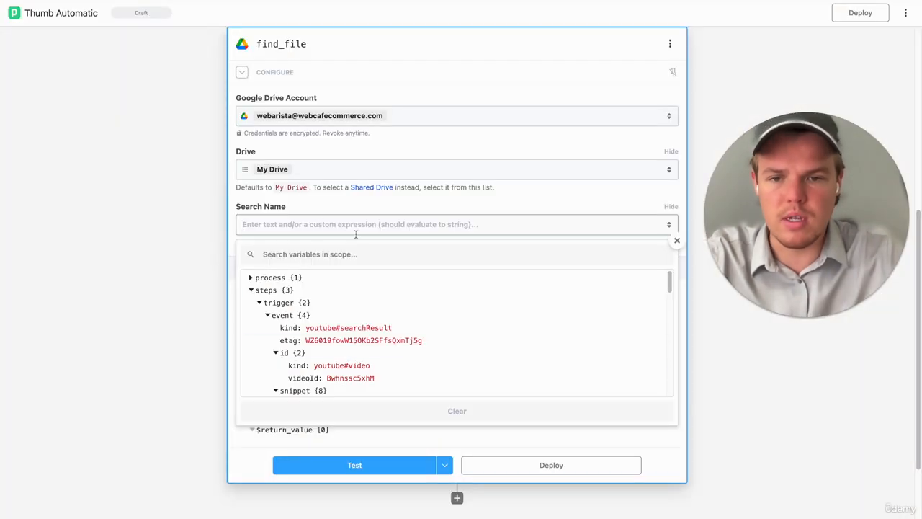
Step: Set Search Name to "Easy Lamb Biryani Recipe: Step-by-Step Cooking Tutorial! | Webcafe Cooking.jpg" in Pipedream and test the find_file step
{"action": "key", "text": "ctrl+v"}
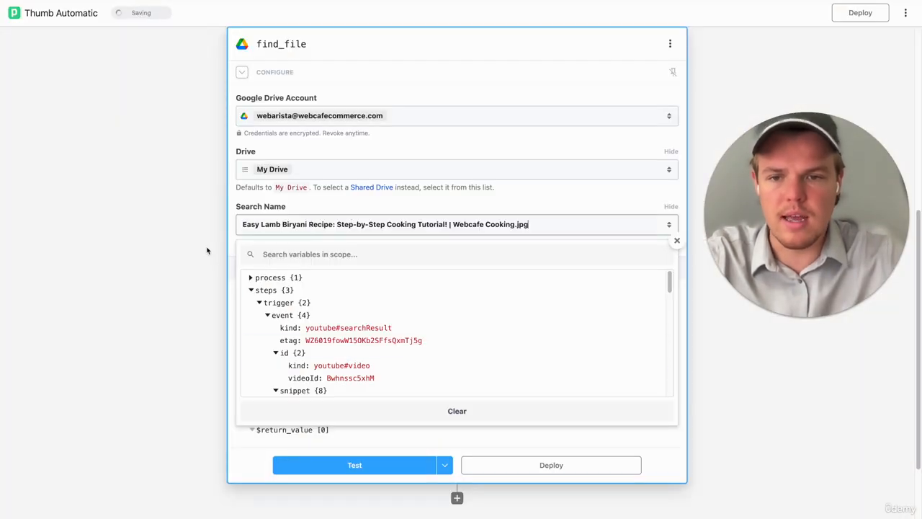
{"action": "left_click", "coordinate": [207, 250]}
{"action": "left_click", "coordinate": [351, 465]}
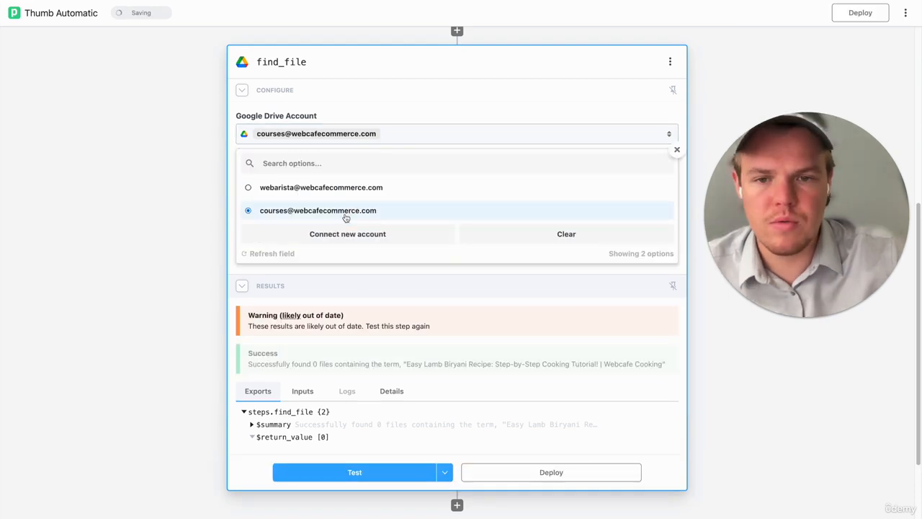
Step: Switch the find_file step to the connected Google Drive account for courses and test it again
{"action": "left_click", "coordinate": [346, 216]}
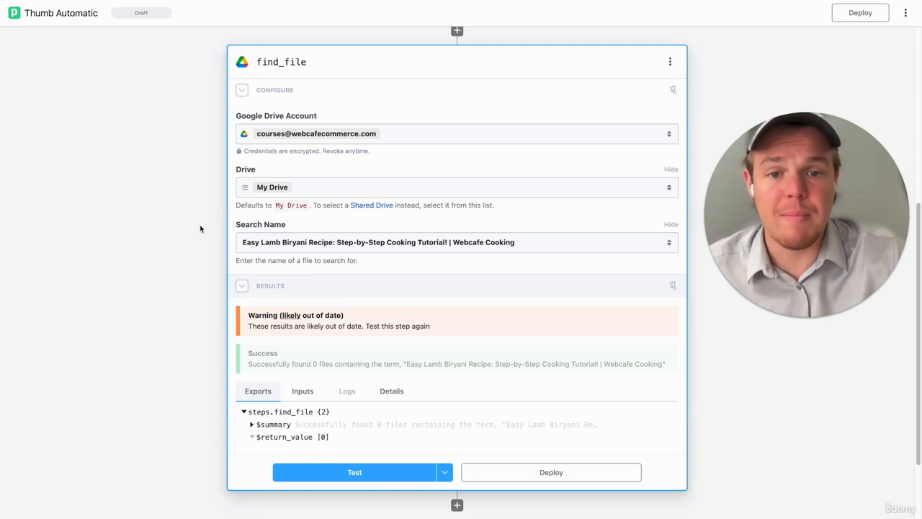
{"action": "scroll", "coordinate": [200, 229], "scroll_direction": "down", "scroll_amount": 1}
{"action": "scroll", "coordinate": [296, 339], "scroll_direction": "down", "scroll_amount": 1}
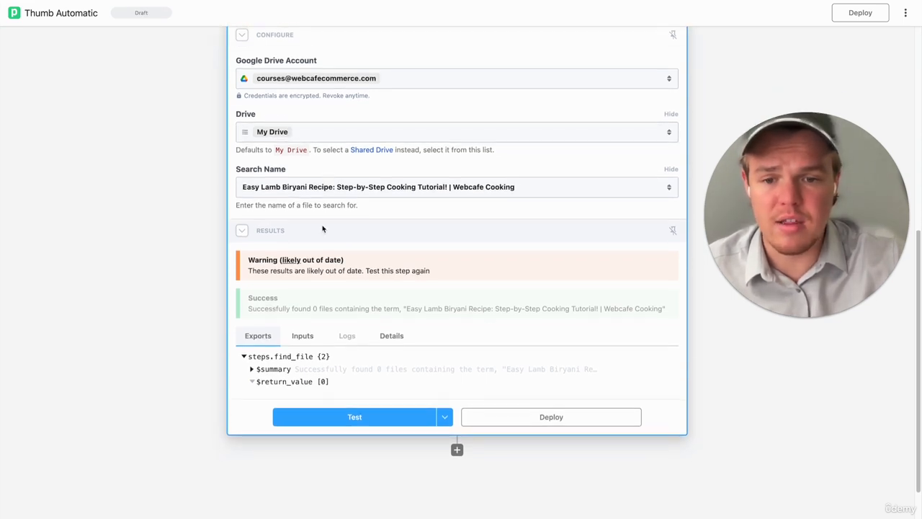
{"action": "left_click", "coordinate": [329, 418]}
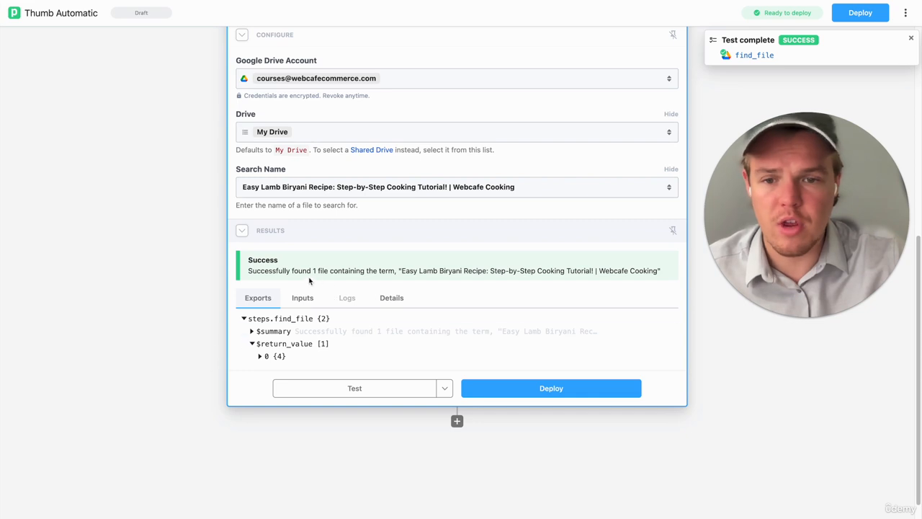
Step: Replace the Search Name text with the trigger event's snippet title, {{steps.trigger.event.snippet.title}}
{"action": "left_click", "coordinate": [469, 187]}
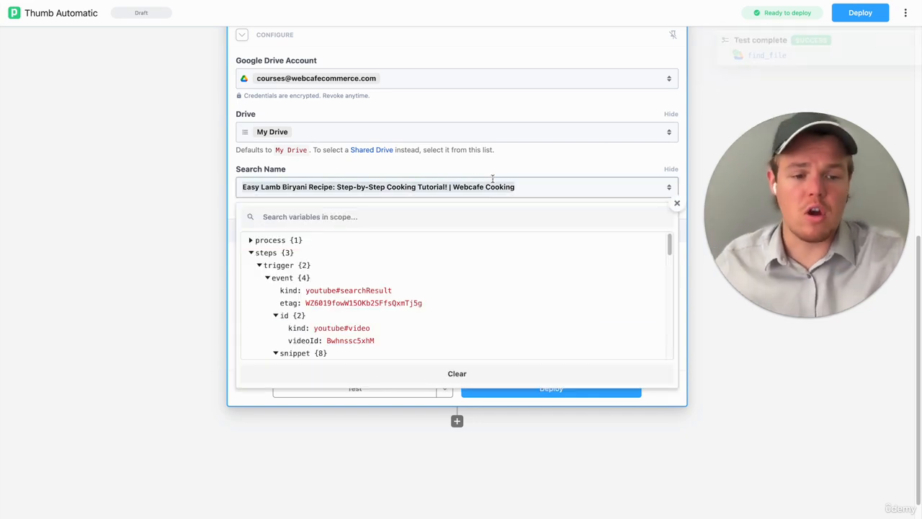
{"action": "key", "text": "ctrl+a"}
{"action": "key", "text": "BackSpace"}
{"action": "scroll", "coordinate": [446, 248], "scroll_direction": "down", "scroll_amount": 5}
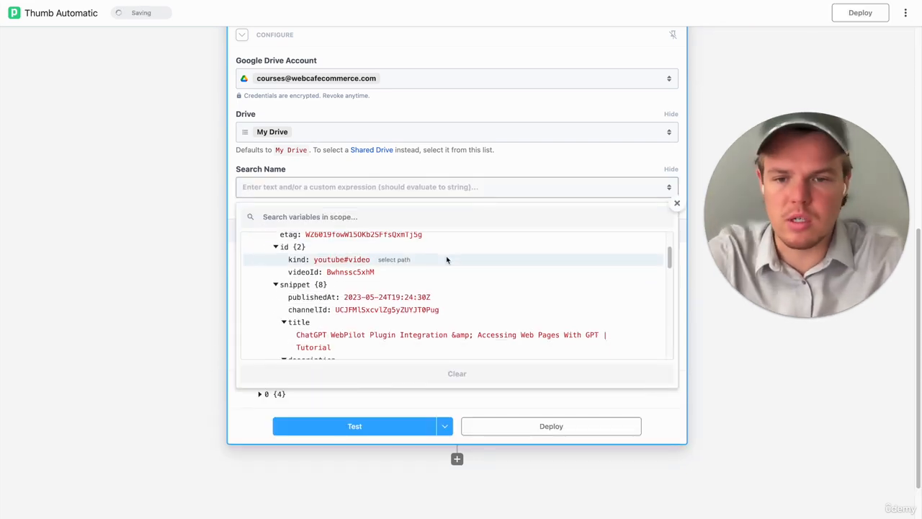
{"action": "left_click", "coordinate": [414, 322]}
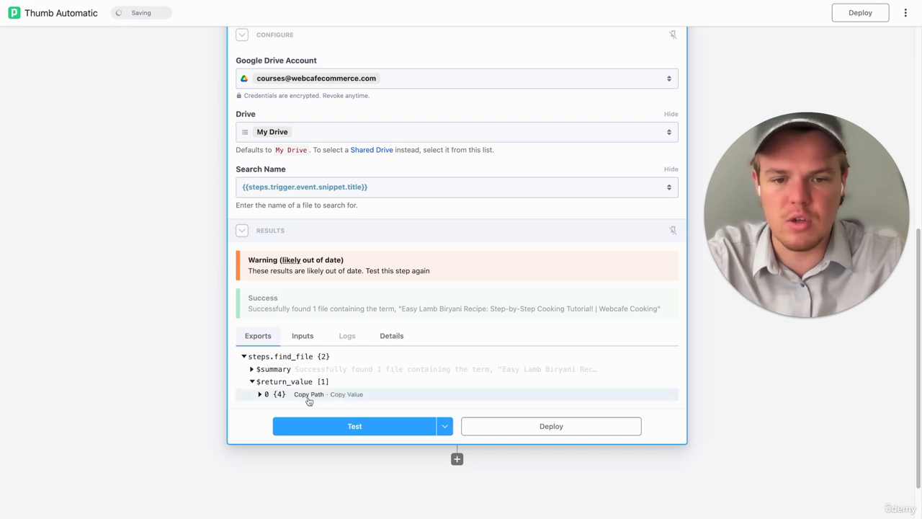
Step: Add a YouTube (Data API) upload thumbnail action as a new step after find_file
{"action": "left_click", "coordinate": [457, 460]}
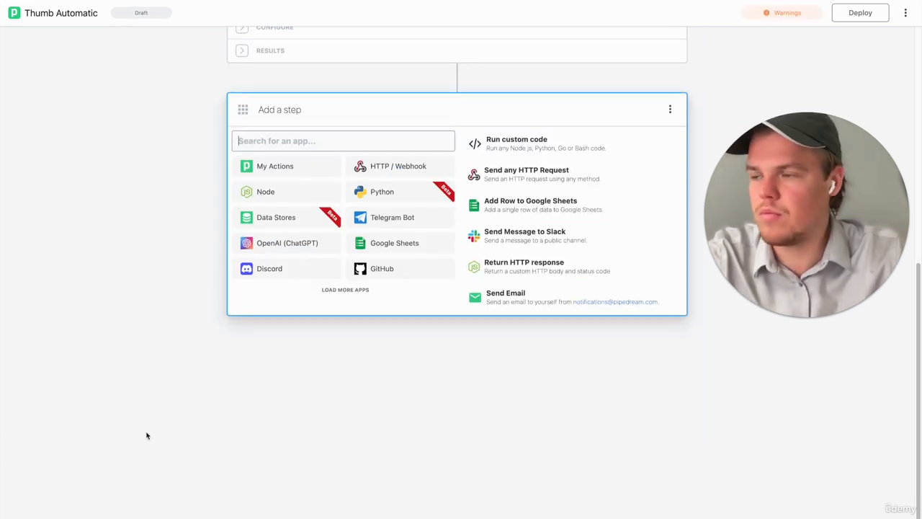
{"action": "type", "text": "youtu"}
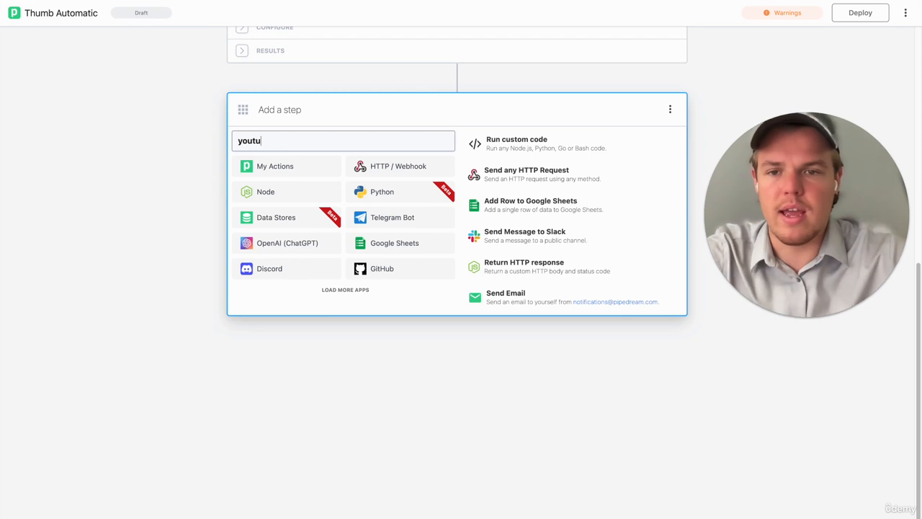
{"action": "type", "text": "be"}
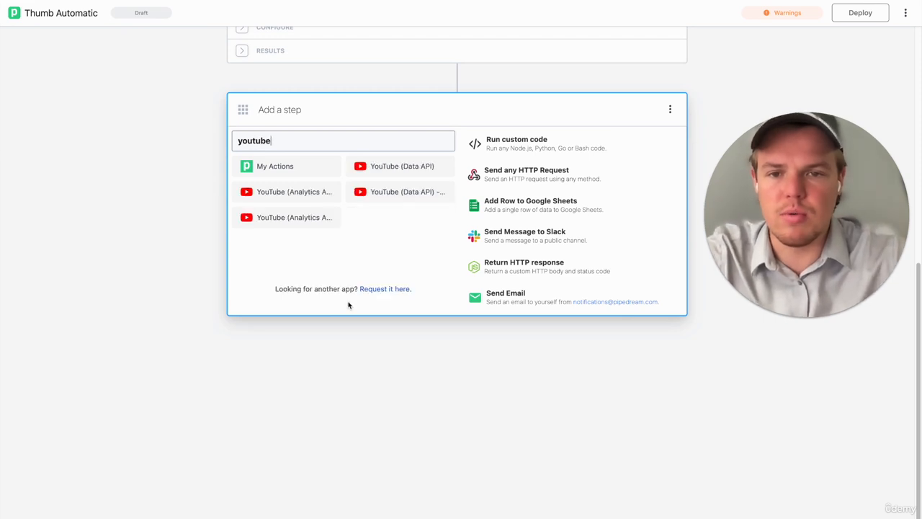
{"action": "left_click", "coordinate": [385, 167]}
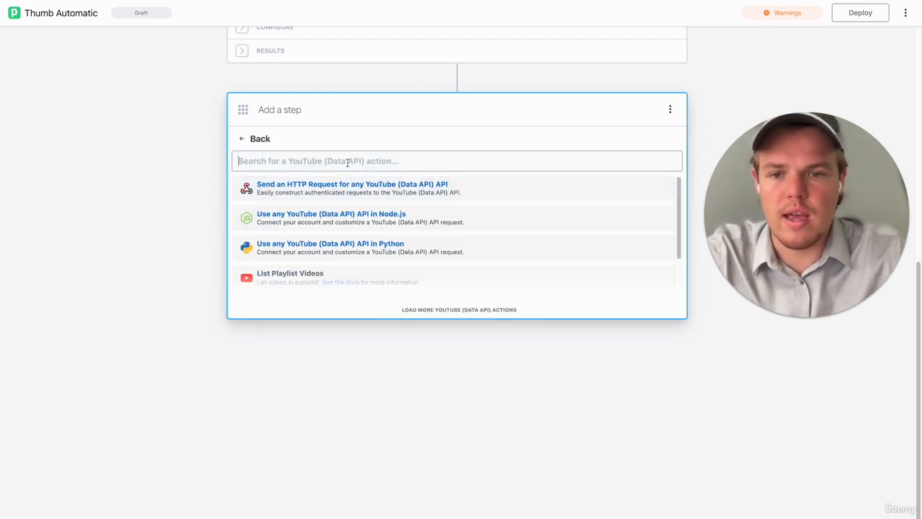
{"action": "type", "text": "thumbnai"}
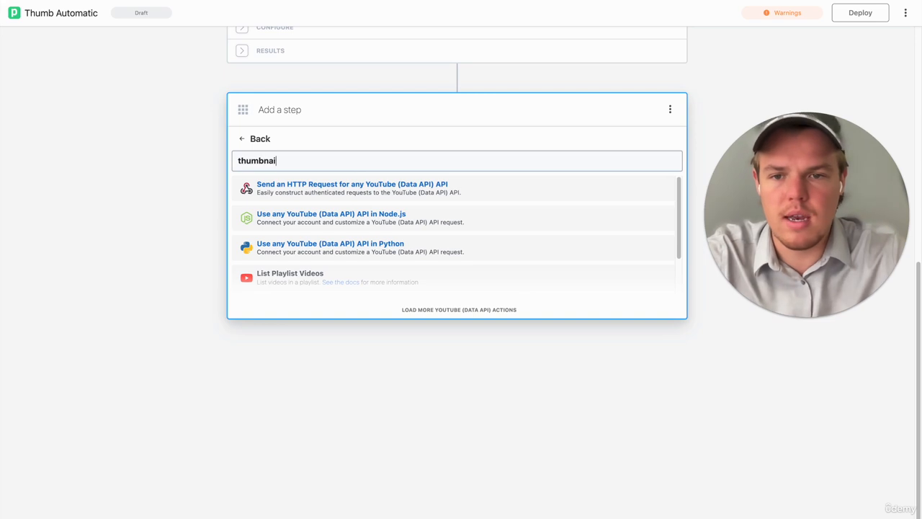
{"action": "type", "text": "l"}
{"action": "left_click", "coordinate": [344, 191]}
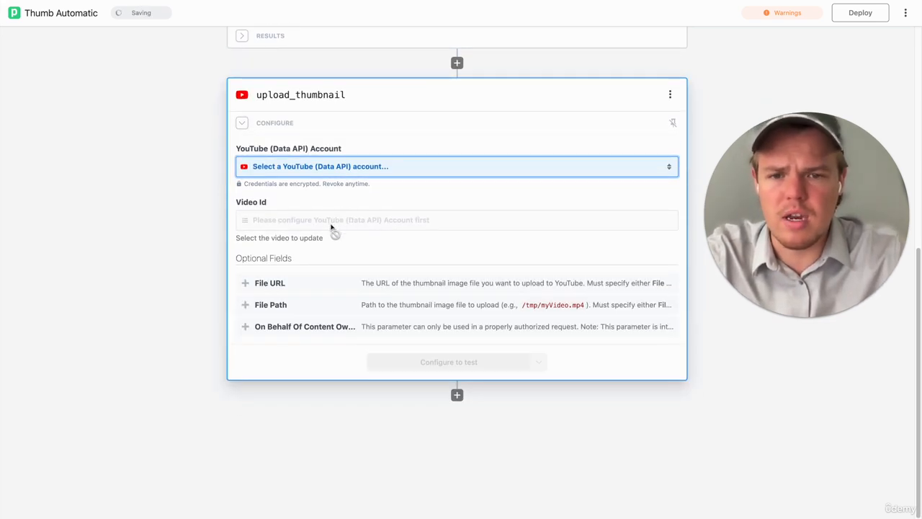
Step: Choose the English Youtube account for upload_thumbnail and set Video Id to {{steps.trigger.event.id.videoId}}
{"action": "left_click", "coordinate": [346, 199]}
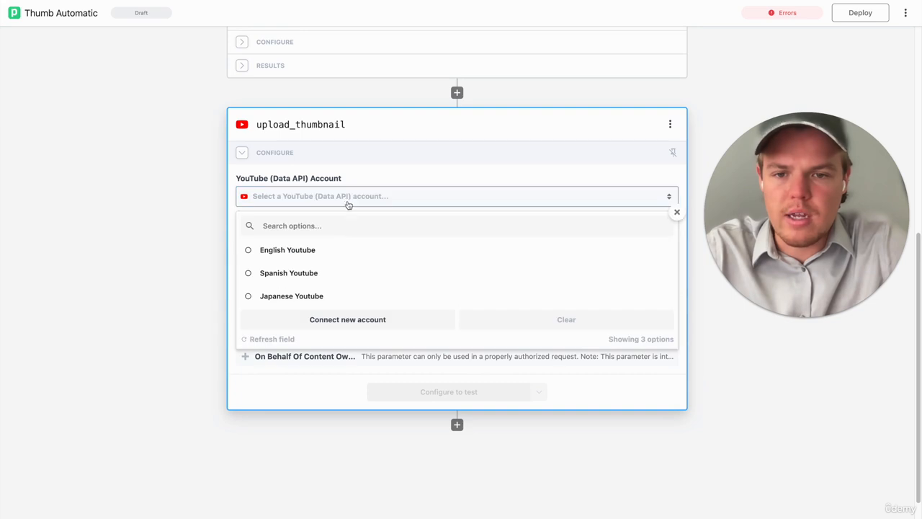
{"action": "left_click", "coordinate": [319, 254]}
{"action": "left_click", "coordinate": [328, 250]}
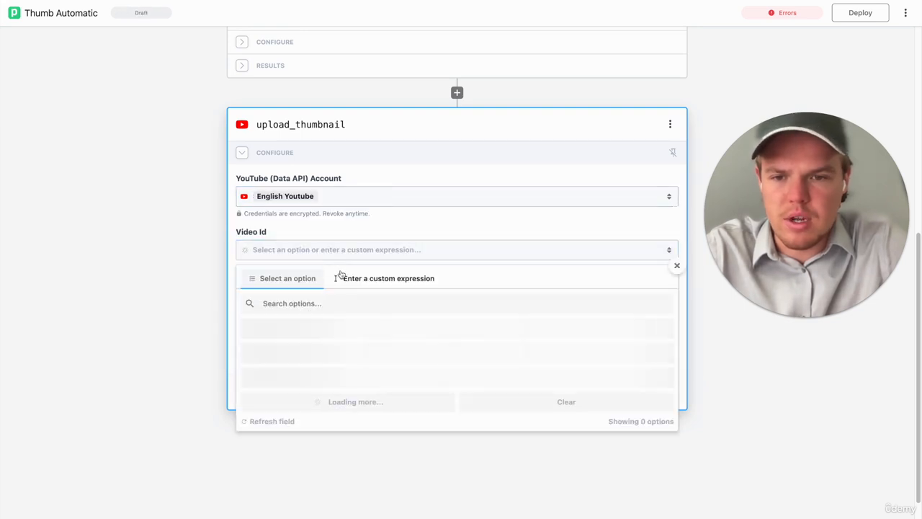
{"action": "scroll", "coordinate": [340, 282], "scroll_direction": "down", "scroll_amount": 1}
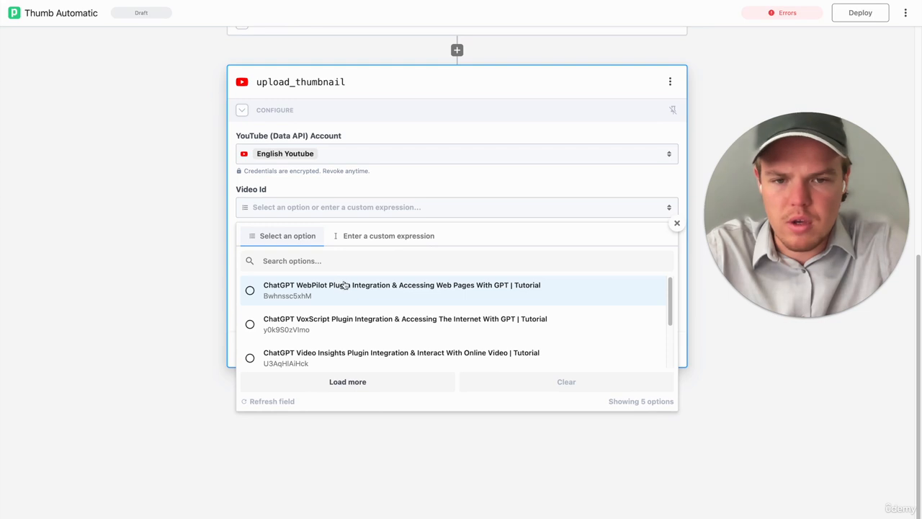
{"action": "scroll", "coordinate": [342, 292], "scroll_direction": "down", "scroll_amount": 1}
{"action": "scroll", "coordinate": [340, 304], "scroll_direction": "up", "scroll_amount": 1}
{"action": "left_click", "coordinate": [380, 238]}
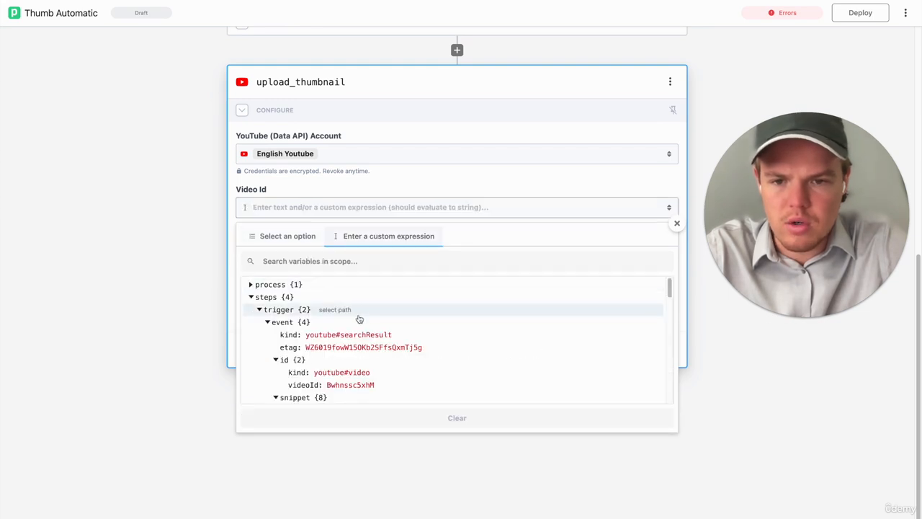
{"action": "scroll", "coordinate": [359, 319], "scroll_direction": "down", "scroll_amount": 2}
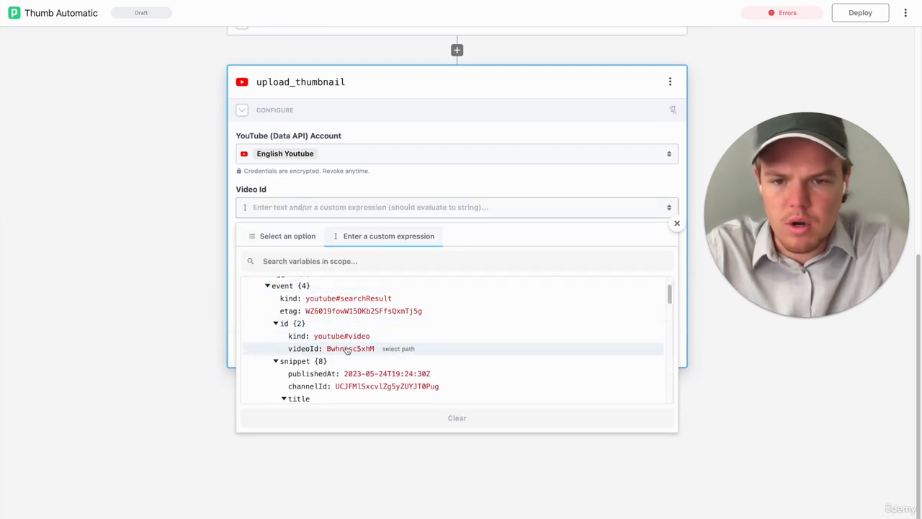
{"action": "left_click", "coordinate": [348, 350]}
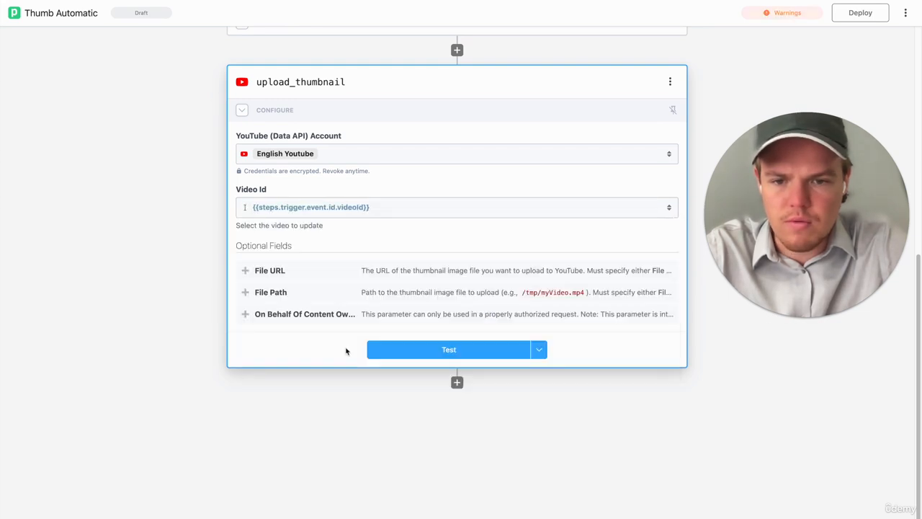
{"action": "left_click", "coordinate": [304, 279]}
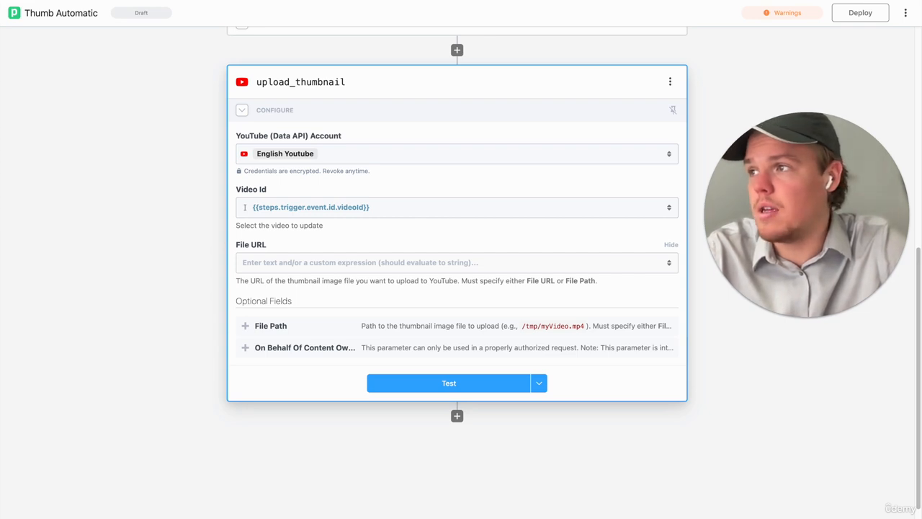
{"action": "left_click", "coordinate": [286, 262]}
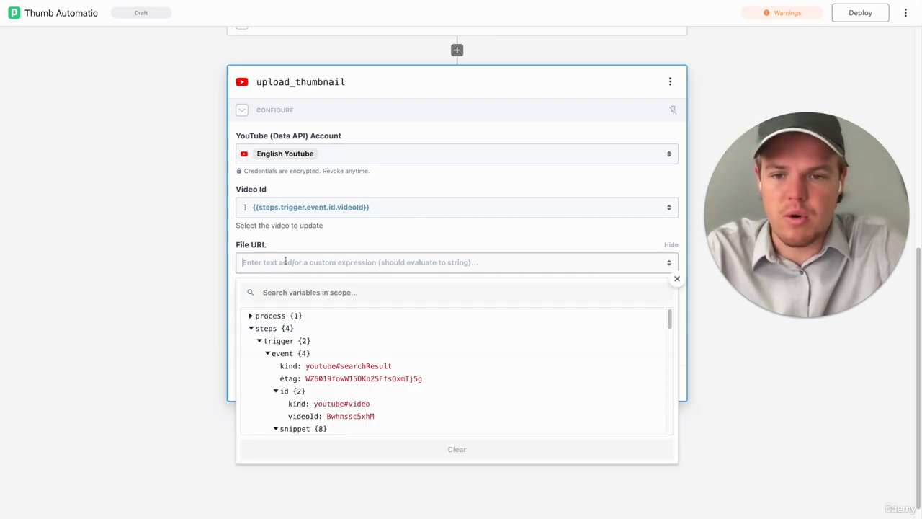
{"action": "type", "text": "https://drive.google.com/u/0/uc?id="}
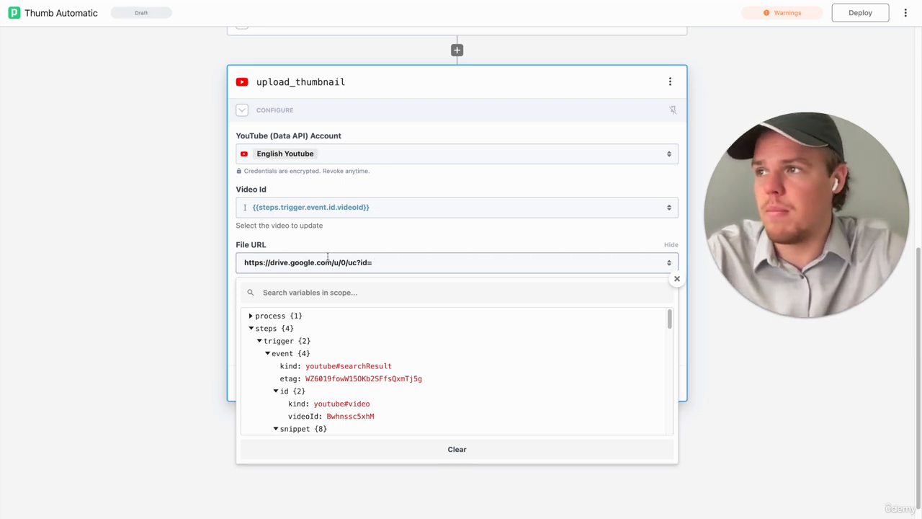
{"action": "scroll", "coordinate": [392, 345], "scroll_direction": "down", "scroll_amount": 1}
{"action": "left_click", "coordinate": [116, 282]}
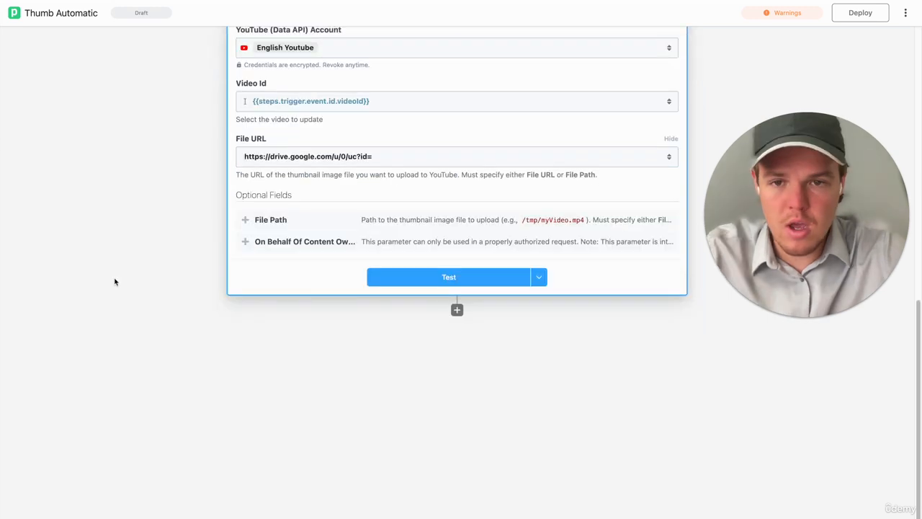
Step: Complete the File URL by appending the found file's ID, {{steps.find_file.$return_value[0].id}}, followed by "&export=download"
{"action": "left_click", "coordinate": [380, 201]}
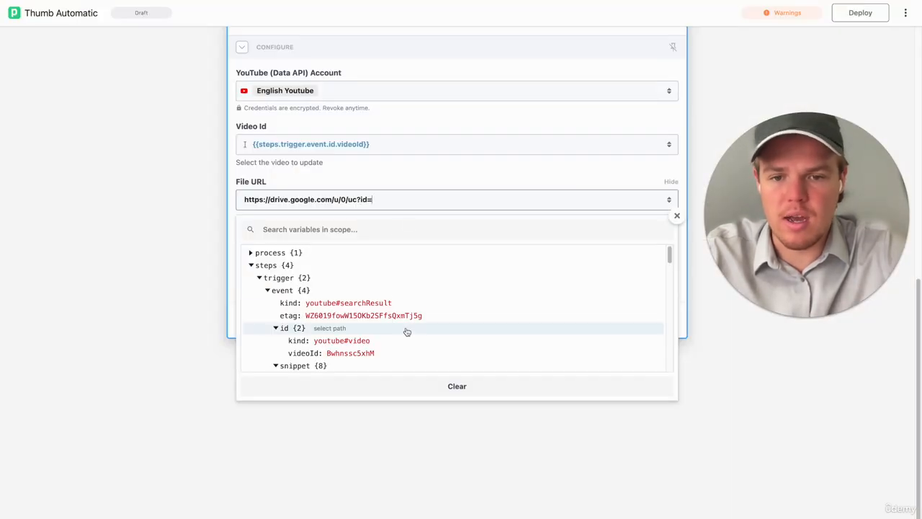
{"action": "scroll", "coordinate": [406, 329], "scroll_direction": "down", "scroll_amount": 1}
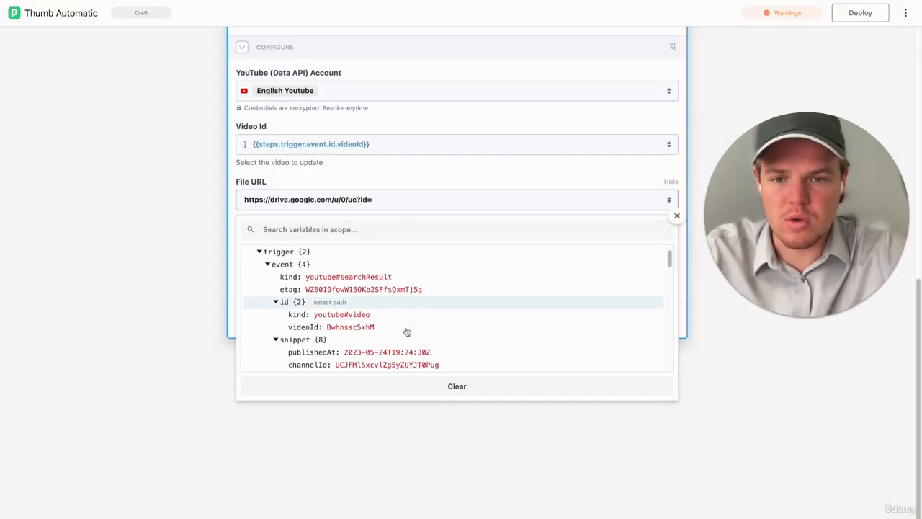
{"action": "scroll", "coordinate": [407, 332], "scroll_direction": "down", "scroll_amount": 15}
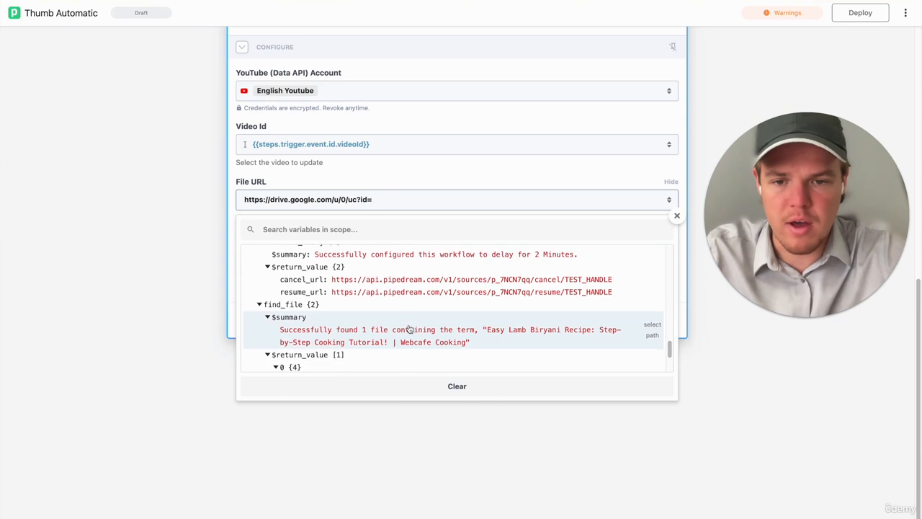
{"action": "scroll", "coordinate": [407, 330], "scroll_direction": "up", "scroll_amount": 2}
{"action": "scroll", "coordinate": [406, 326], "scroll_direction": "down", "scroll_amount": 3}
{"action": "left_click", "coordinate": [405, 325]}
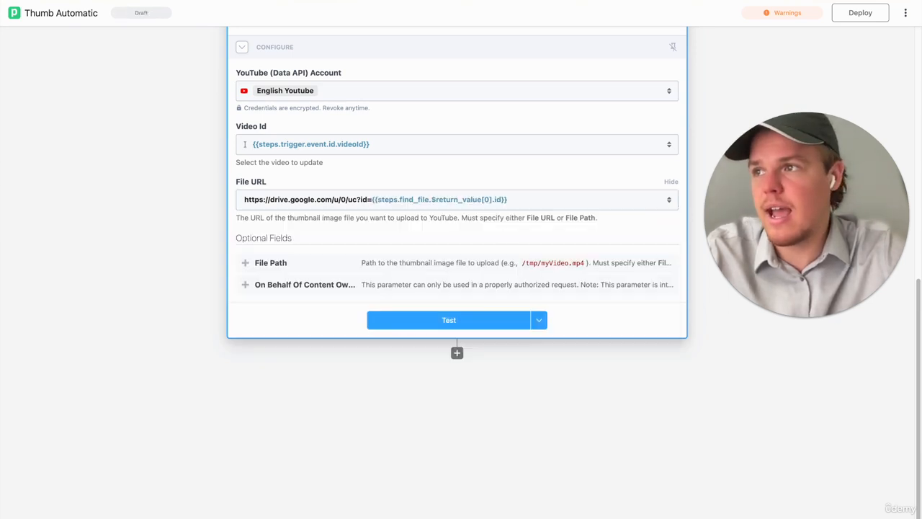
{"action": "left_click", "coordinate": [515, 196]}
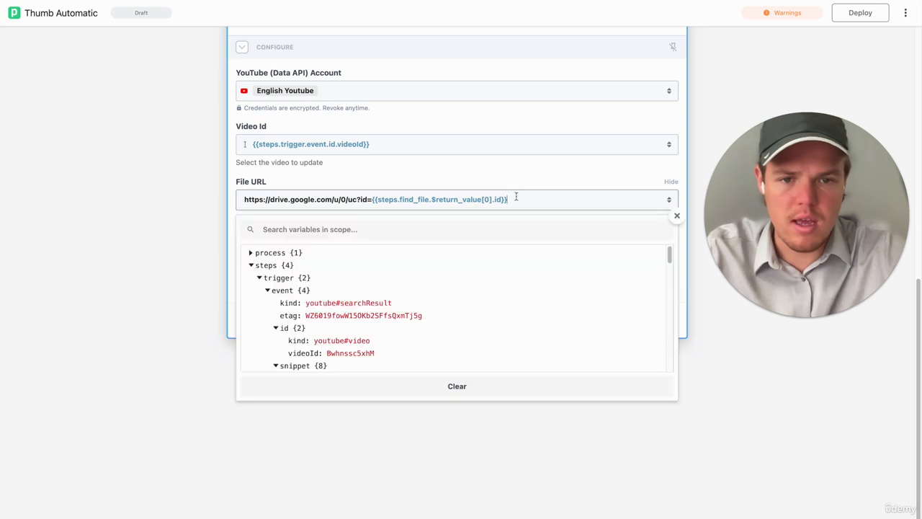
{"action": "left_click", "coordinate": [188, 210]}
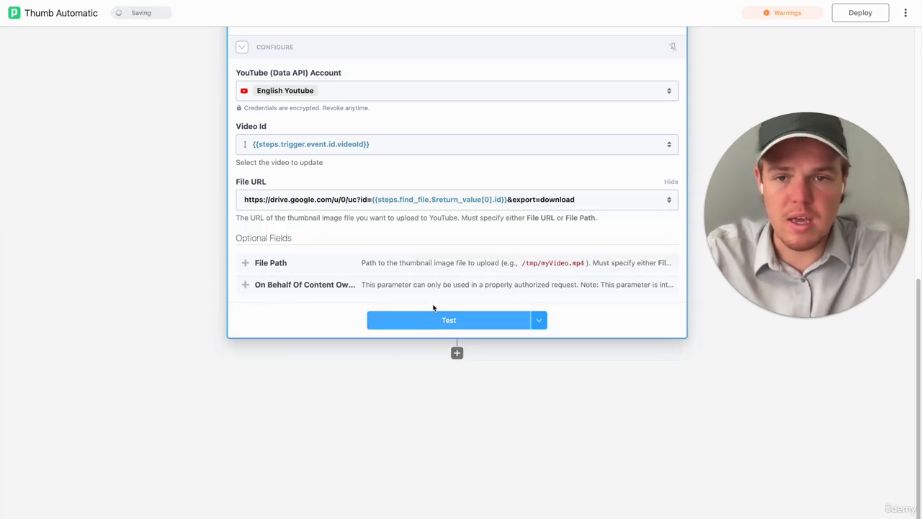
Step: Add a YouTube (Data API) Add Playlist Items action as a new step after upload_thumbnail
{"action": "scroll", "coordinate": [411, 231], "scroll_direction": "up", "scroll_amount": 3}
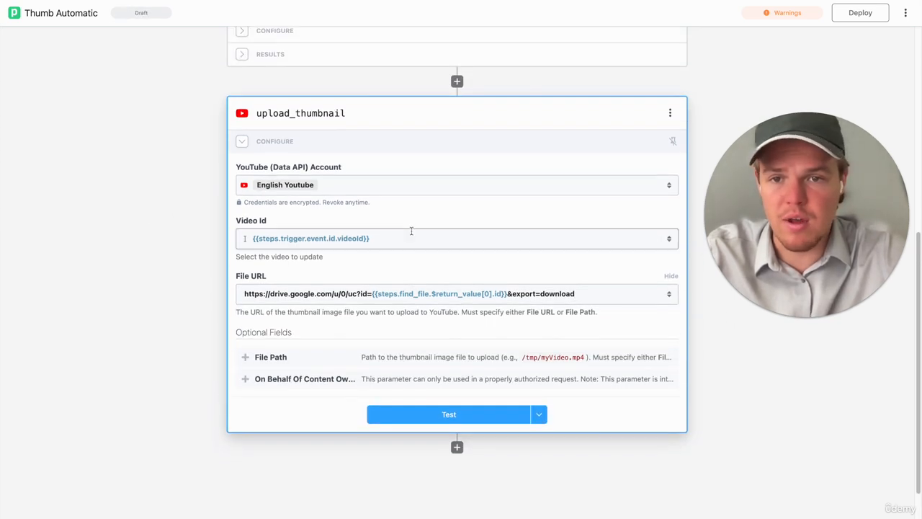
{"action": "scroll", "coordinate": [411, 231], "scroll_direction": "down", "scroll_amount": 1}
{"action": "left_click", "coordinate": [458, 418]}
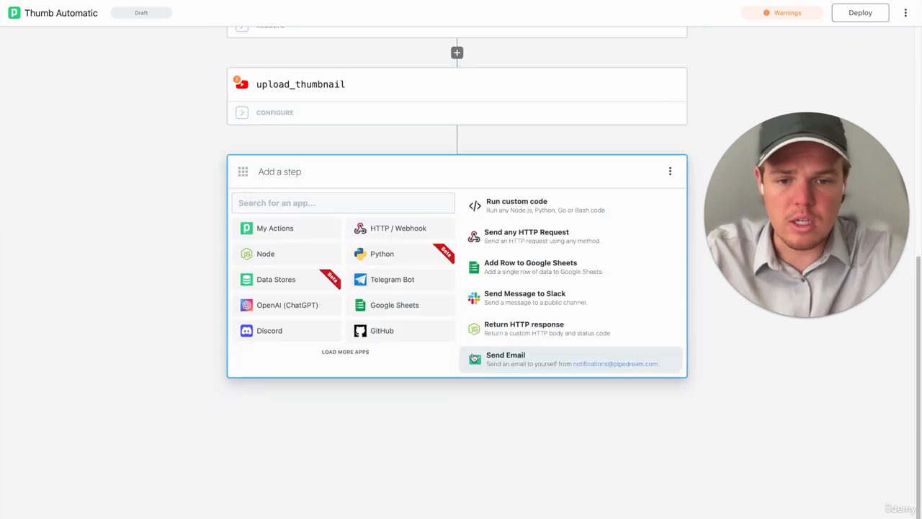
{"action": "type", "text": "youtu"}
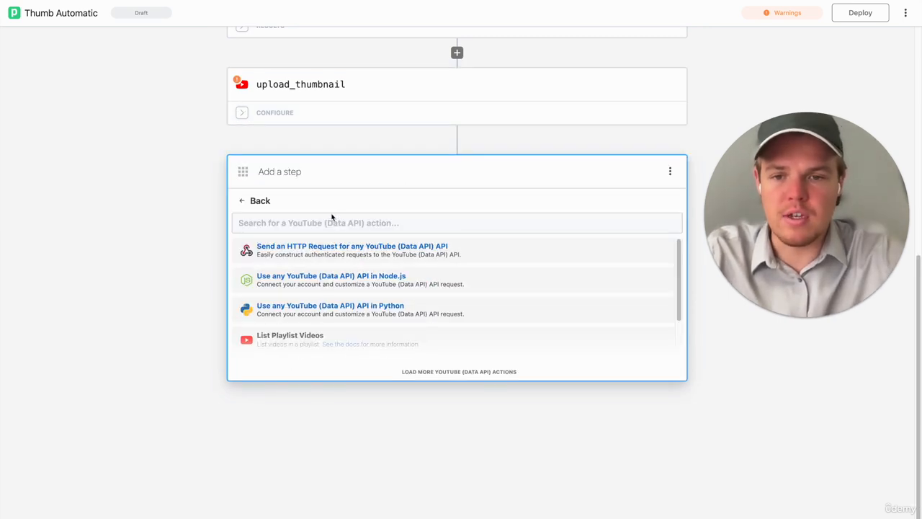
{"action": "left_click", "coordinate": [332, 219]}
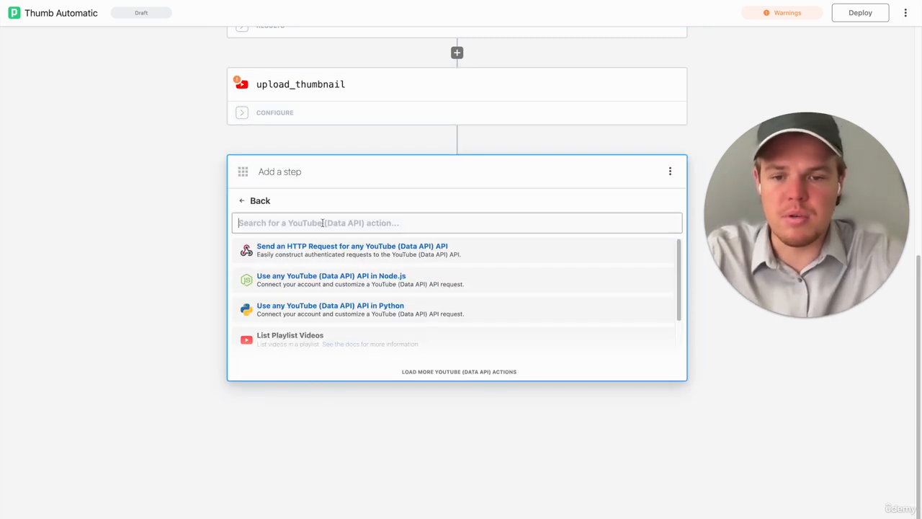
{"action": "type", "text": "playlist"}
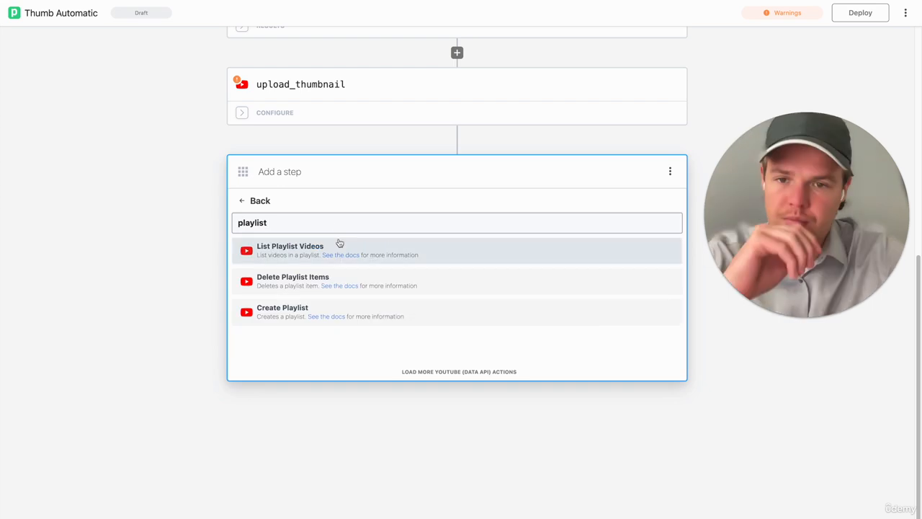
{"action": "scroll", "coordinate": [335, 286], "scroll_direction": "down", "scroll_amount": 5}
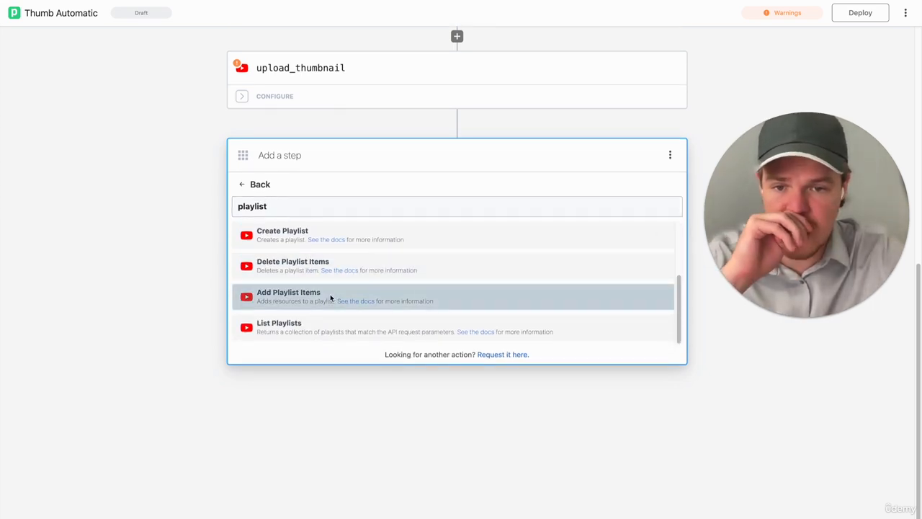
{"action": "left_click", "coordinate": [330, 295]}
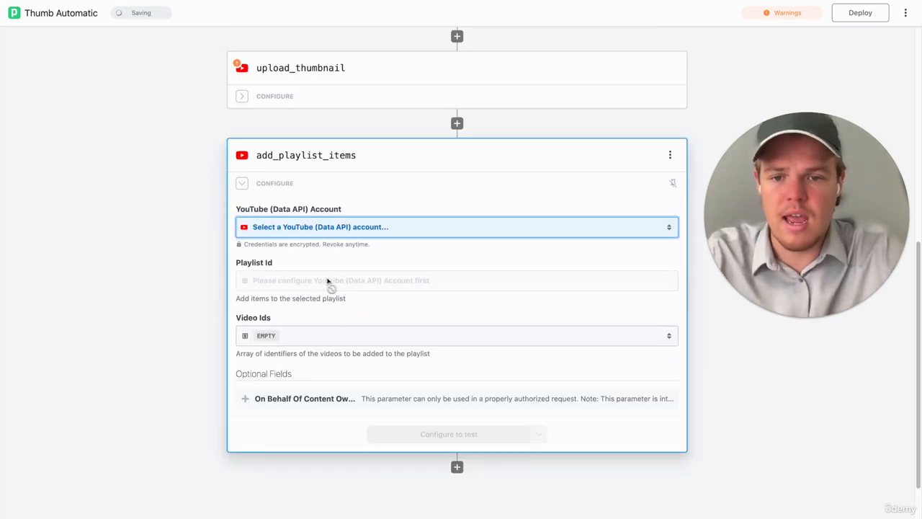
Step: Choose the English Youtube account for add_playlist_items and select the playlist "Mastering BotBrew.io: Your Complete Guide to Our AI Bots"
{"action": "left_click", "coordinate": [333, 236]}
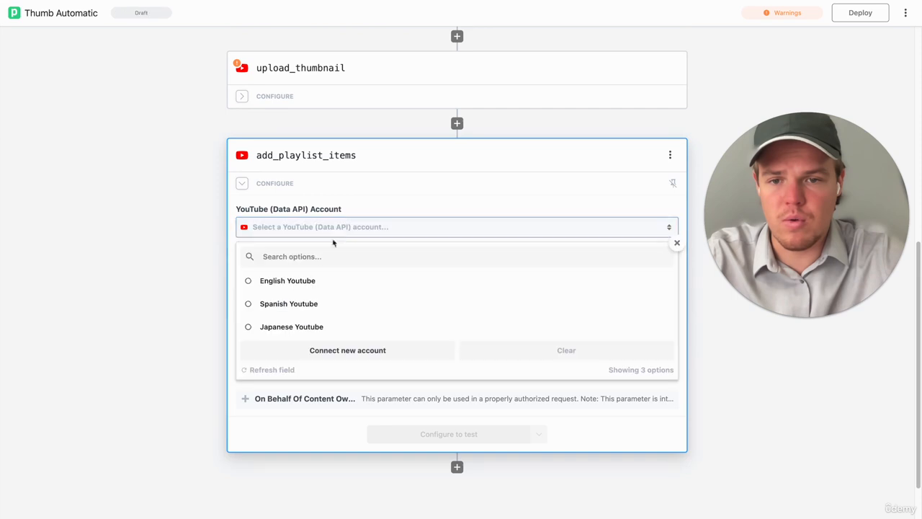
{"action": "left_click", "coordinate": [299, 283]}
{"action": "left_click", "coordinate": [315, 287]}
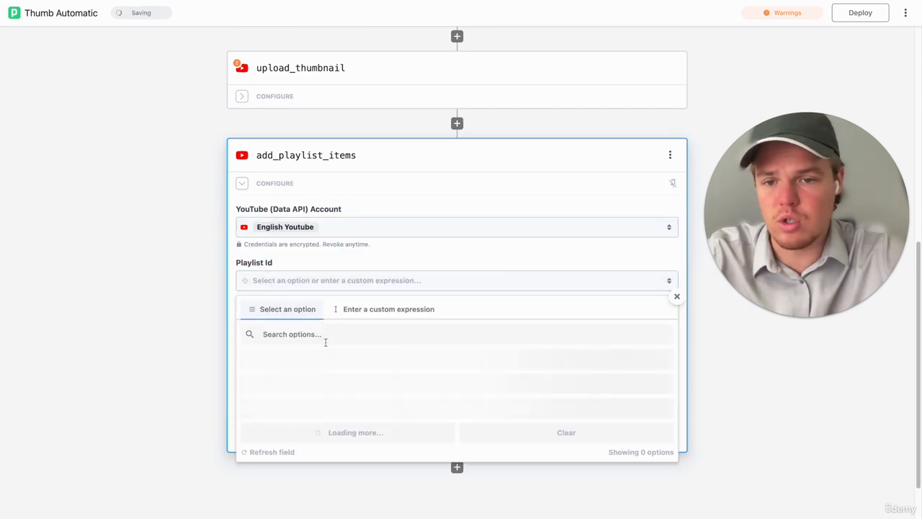
{"action": "scroll", "coordinate": [331, 356], "scroll_direction": "down", "scroll_amount": 1}
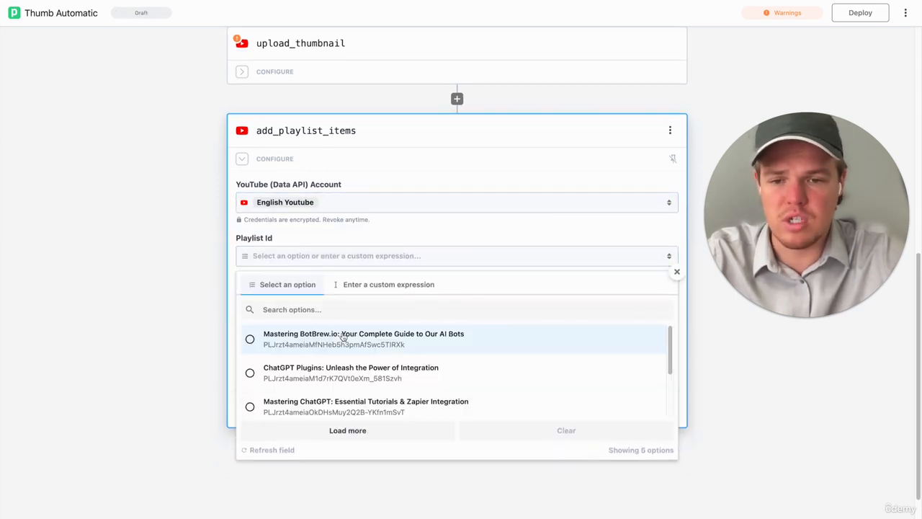
{"action": "scroll", "coordinate": [350, 363], "scroll_direction": "down", "scroll_amount": 2}
{"action": "scroll", "coordinate": [366, 363], "scroll_direction": "up", "scroll_amount": 3}
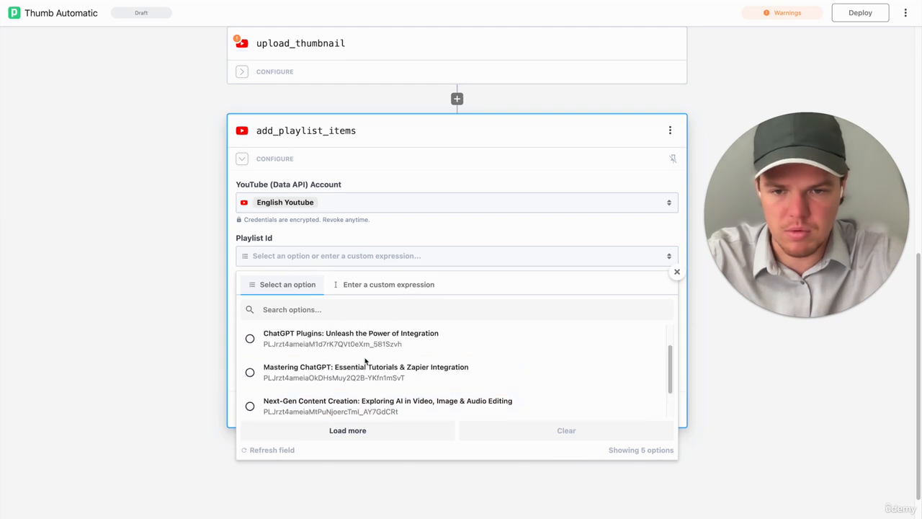
{"action": "left_click", "coordinate": [366, 348]}
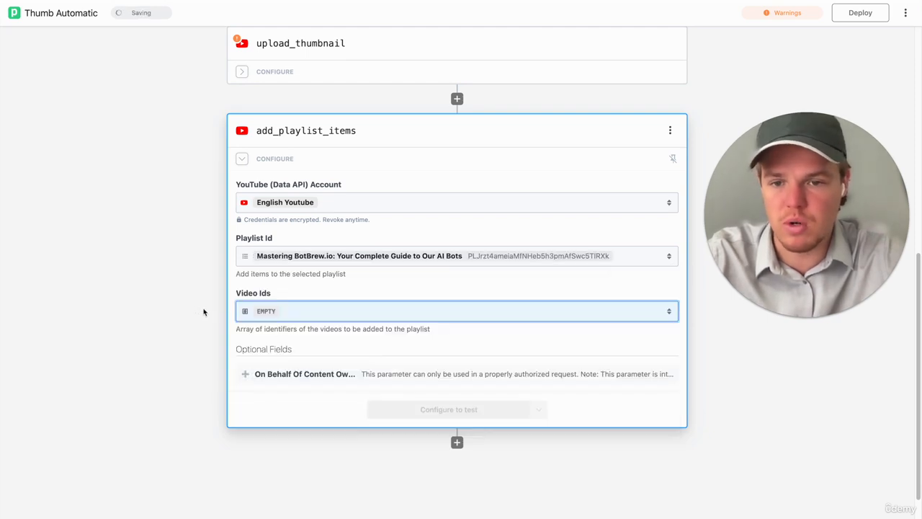
Step: Copy the Video Id expression {{steps.trigger.event.id.videoId}} from upload_thumbnail into the Video Ids array of add_playlist_items
{"action": "left_click", "coordinate": [275, 311]}
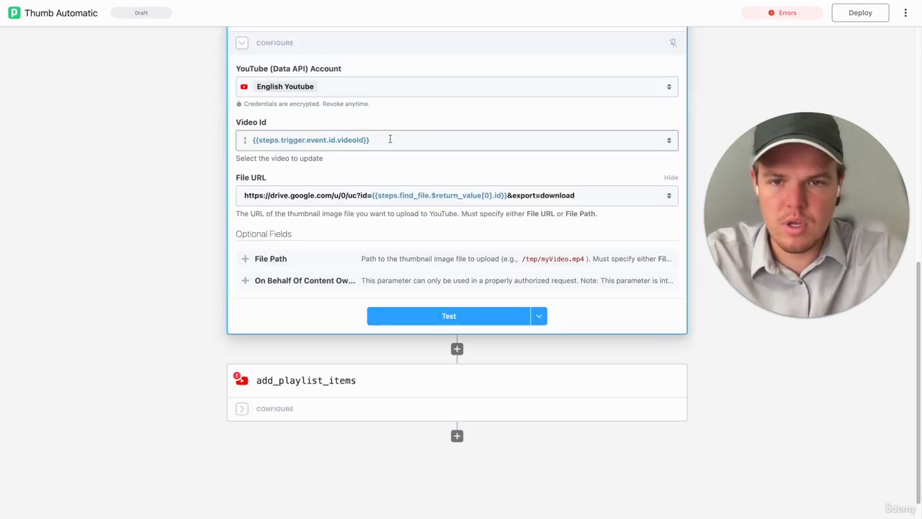
{"action": "left_click", "coordinate": [390, 140]}
{"action": "left_click_drag", "start_coordinate": [271, 137], "coordinate": [253, 137]}
{"action": "key", "text": "ctrl+c"}
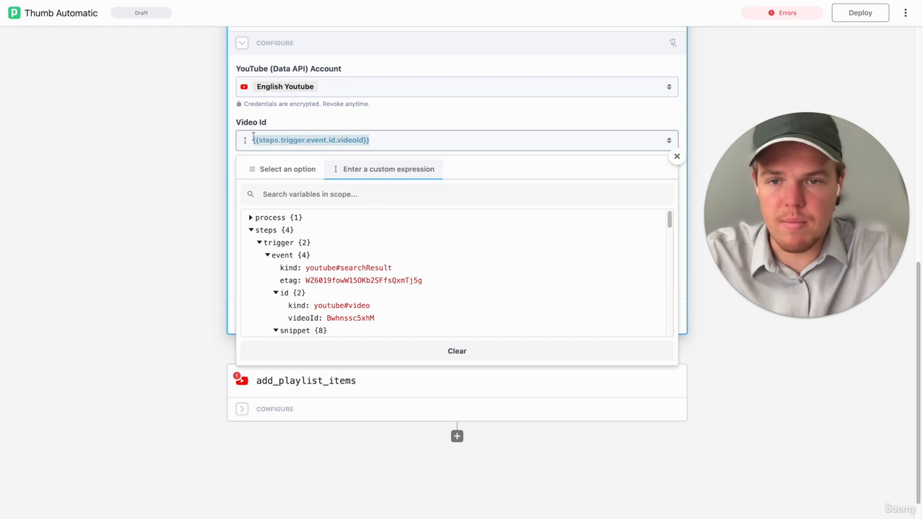
{"action": "left_click", "coordinate": [195, 183]}
{"action": "left_click", "coordinate": [315, 382]}
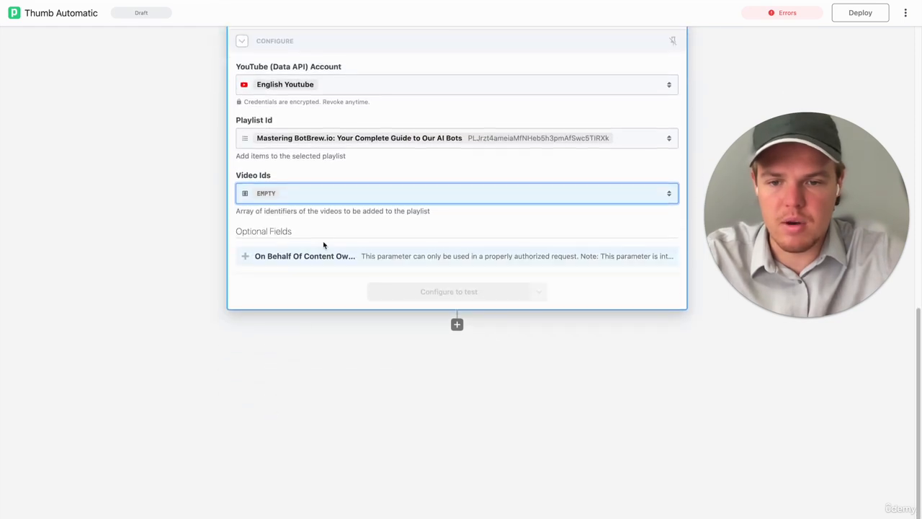
{"action": "left_click", "coordinate": [322, 194]}
{"action": "left_click", "coordinate": [319, 246]}
{"action": "key", "text": "ctrl+v"}
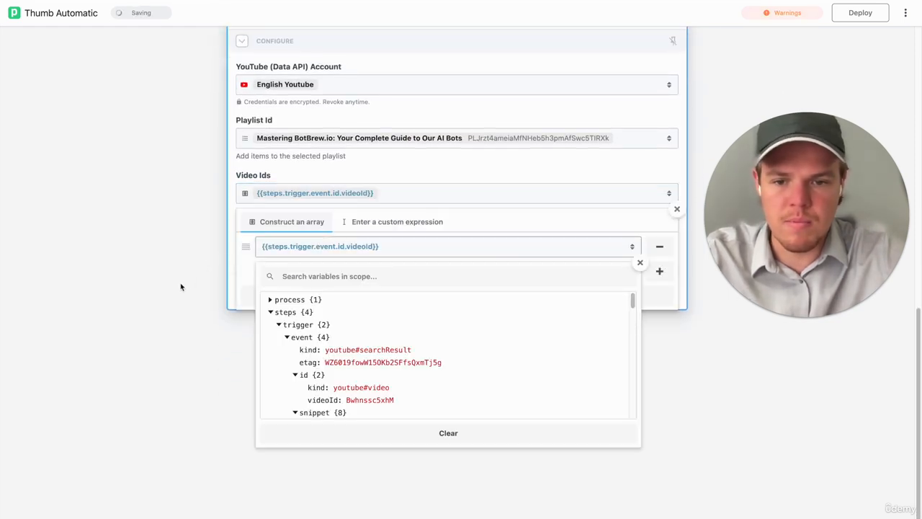
Step: Clear the Video Ids array entry in add_playlist_items and fill it with the trigger event's videoId path
{"action": "left_click", "coordinate": [374, 433]}
{"action": "left_click", "coordinate": [342, 247]}
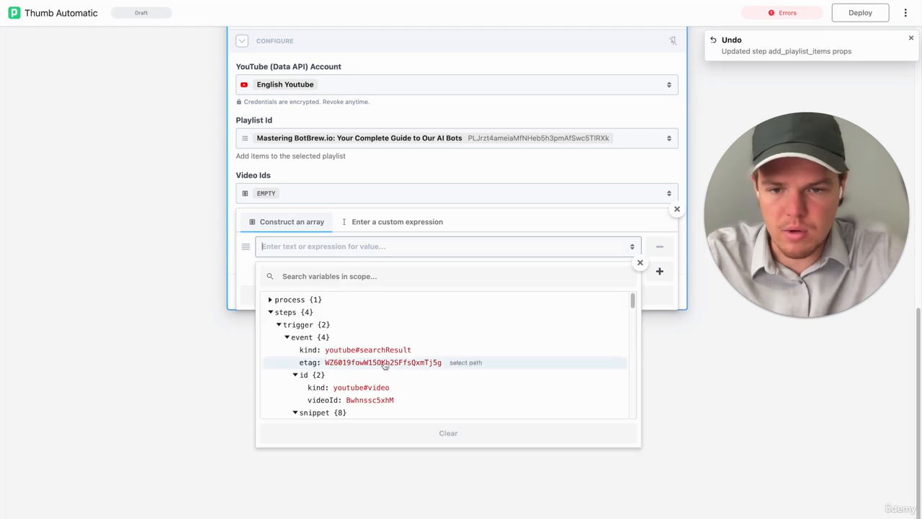
{"action": "scroll", "coordinate": [383, 376], "scroll_direction": "down", "scroll_amount": 3}
{"action": "left_click", "coordinate": [366, 292]}
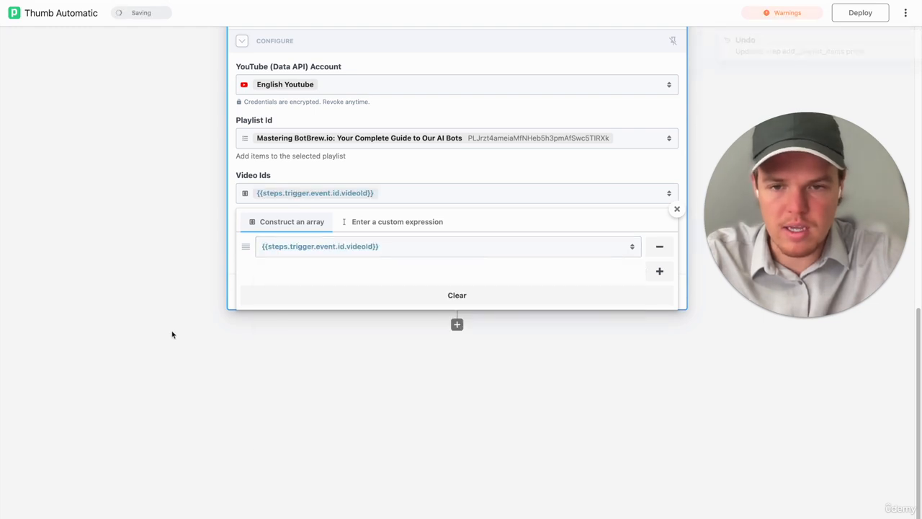
{"action": "left_click", "coordinate": [173, 332]}
Step: Review the workflow's steps from the trigger down to the add_playlist_items configuration
{"action": "scroll", "coordinate": [504, 288], "scroll_direction": "up", "scroll_amount": 5}
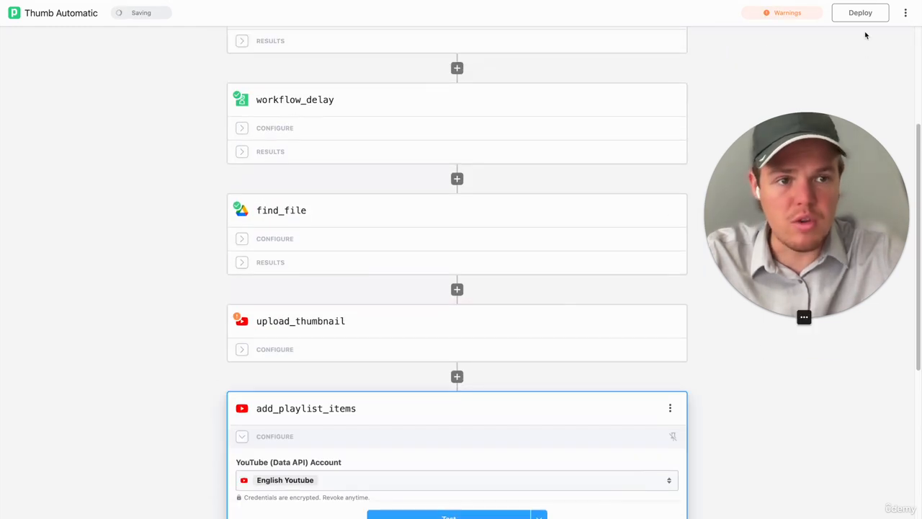
{"action": "scroll", "coordinate": [692, 99], "scroll_direction": "up", "scroll_amount": 3}
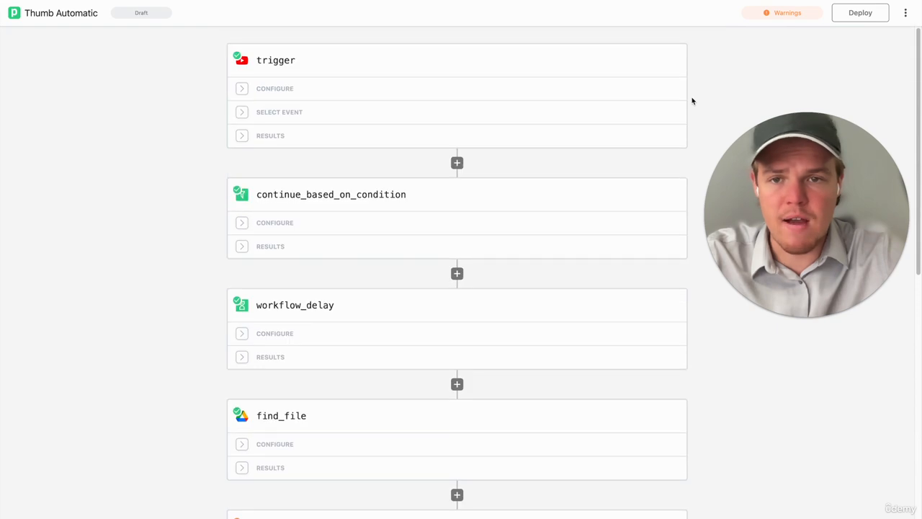
{"action": "scroll", "coordinate": [691, 99], "scroll_direction": "down", "scroll_amount": 5}
{"action": "scroll", "coordinate": [691, 101], "scroll_direction": "down", "scroll_amount": 3}
{"action": "scroll", "coordinate": [691, 101], "scroll_direction": "up", "scroll_amount": 2}
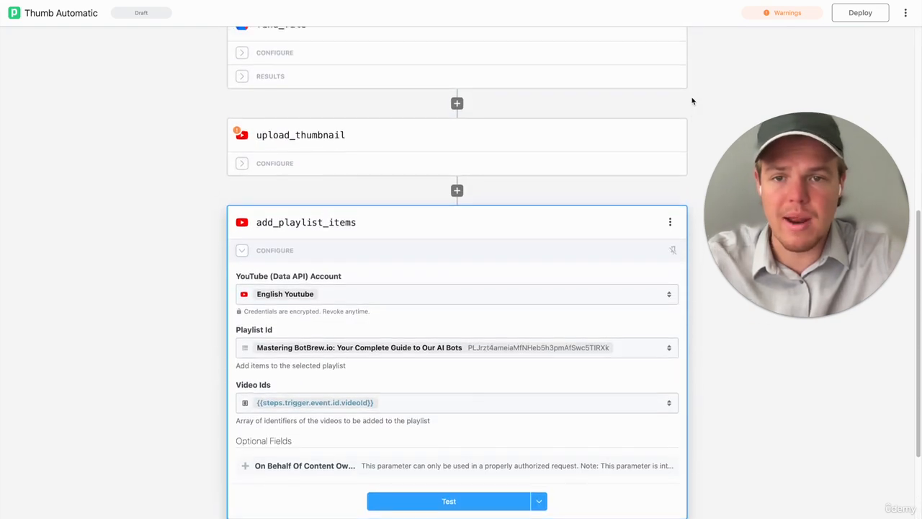
{"action": "scroll", "coordinate": [692, 101], "scroll_direction": "down", "scroll_amount": 1}
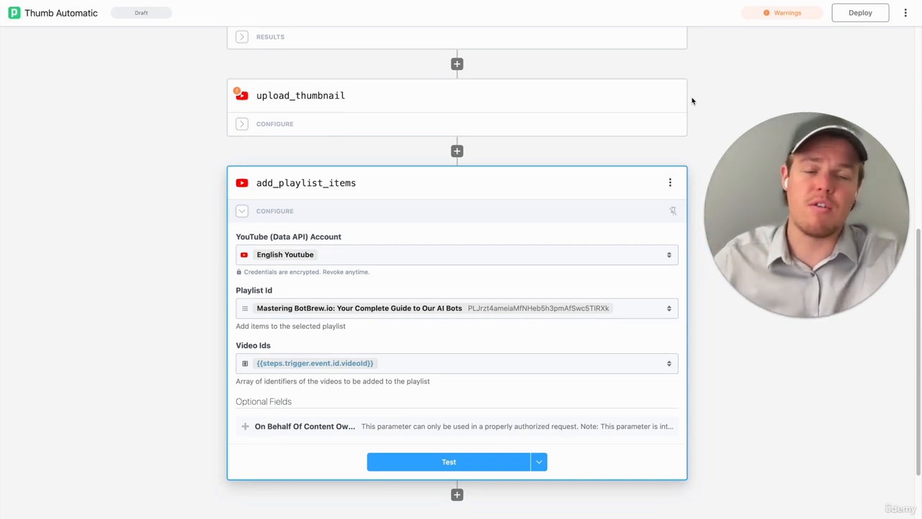
{"action": "scroll", "coordinate": [692, 101], "scroll_direction": "down", "scroll_amount": 1}
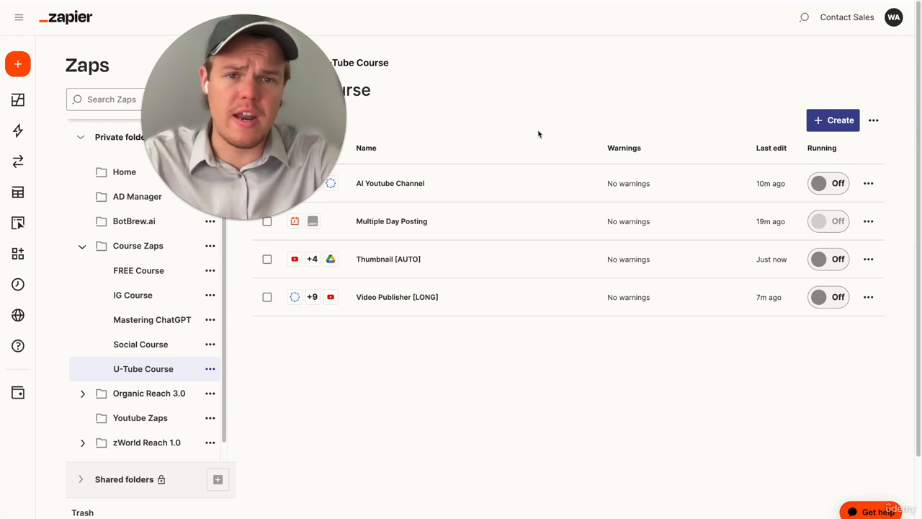
Step: In Zapier, create a new Zap in the U-Tube Course folder and name it "Short [Universal]"
{"action": "left_click", "coordinate": [834, 121]}
{"action": "left_click", "coordinate": [759, 152]}
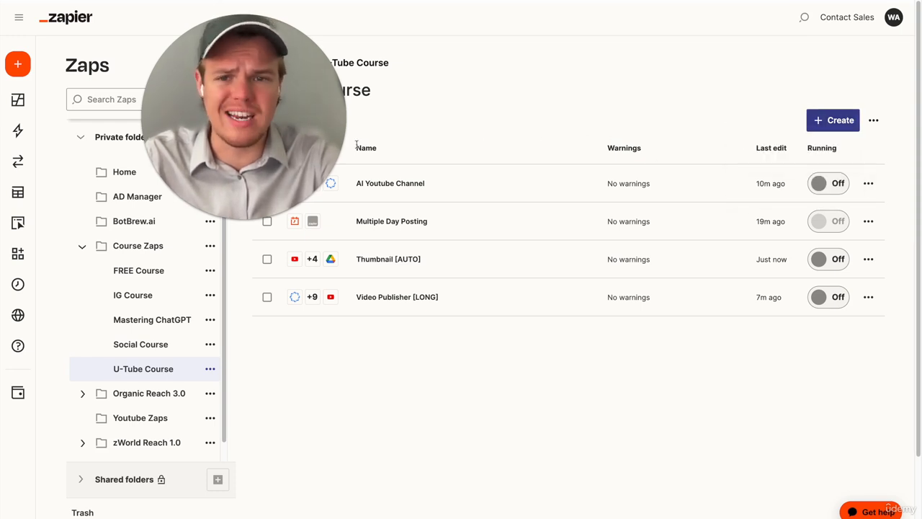
{"action": "left_click_drag", "start_coordinate": [323, 142], "coordinate": [760, 259]}
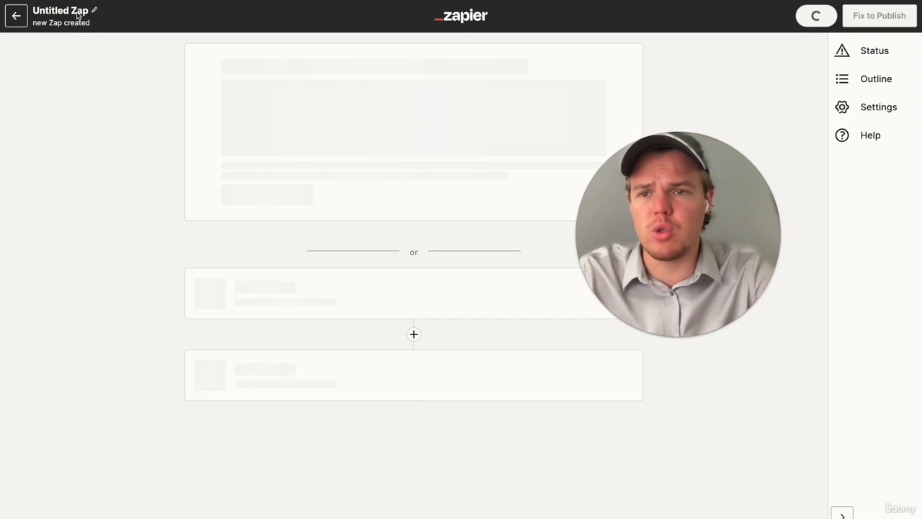
{"action": "left_click", "coordinate": [80, 13]}
{"action": "type", "text": "Short"}
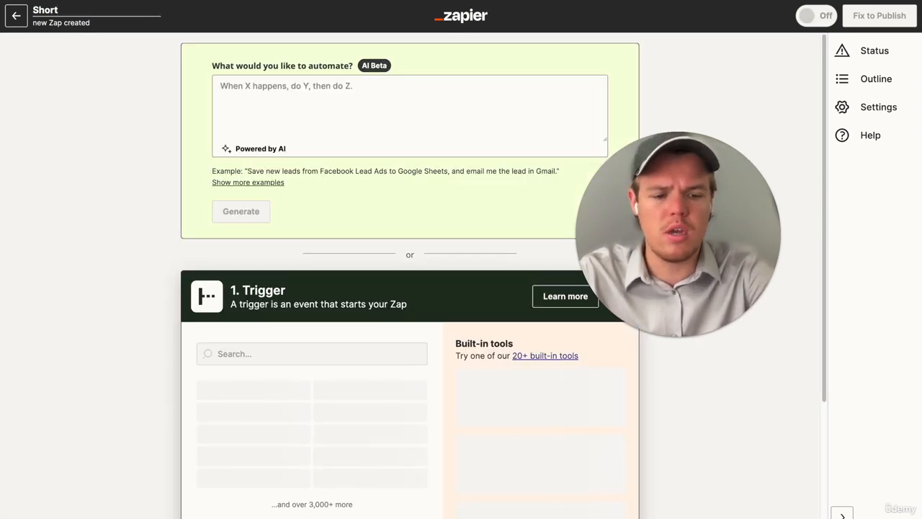
{"action": "type", "text": " [Universal]"}
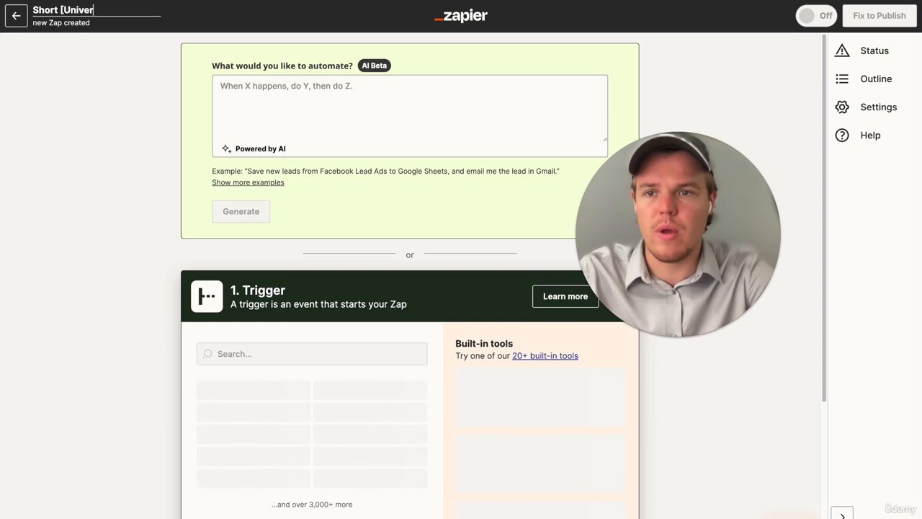
{"action": "left_click", "coordinate": [59, 114]}
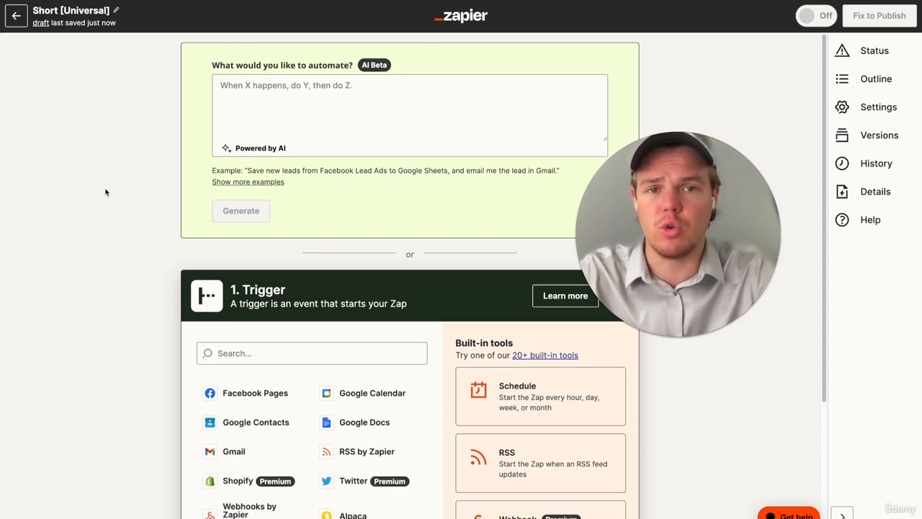
Step: Set the Zap's trigger app to Synthesia with the event New Video Ready
{"action": "scroll", "coordinate": [107, 192], "scroll_direction": "down", "scroll_amount": 2}
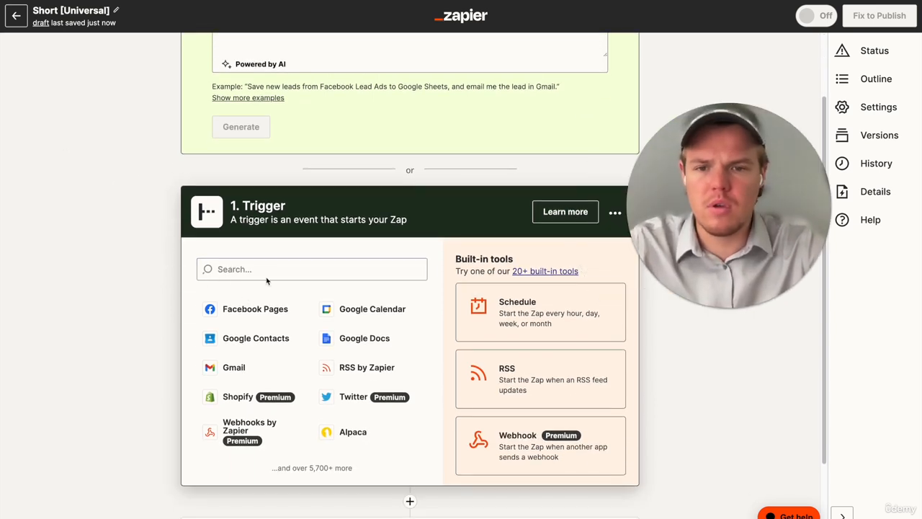
{"action": "left_click", "coordinate": [279, 269]}
{"action": "type", "text": "synth"}
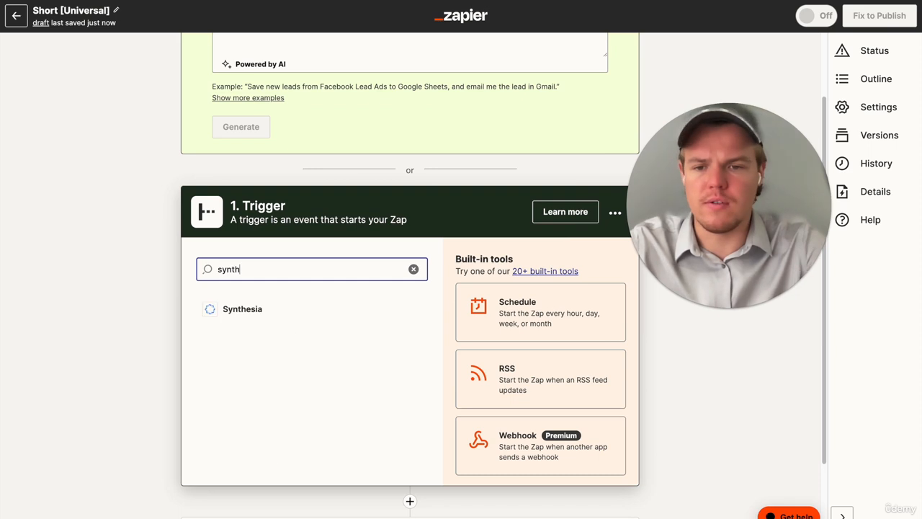
{"action": "left_click", "coordinate": [285, 315]}
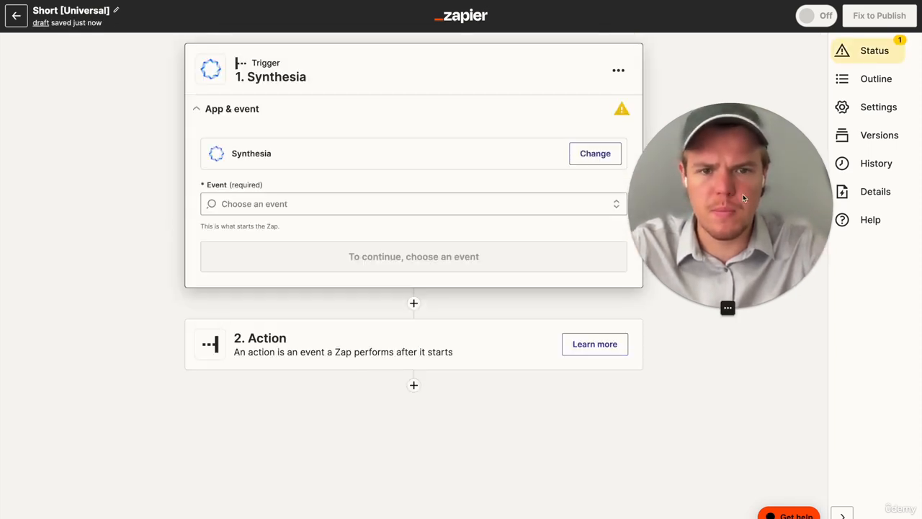
{"action": "left_click", "coordinate": [424, 204]}
{"action": "left_click", "coordinate": [352, 249]}
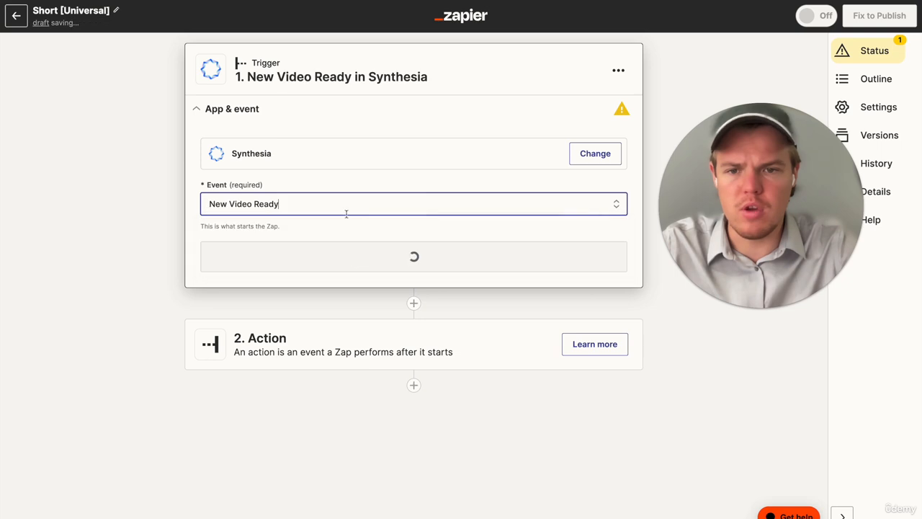
Step: Accept the Synthesia event and account, and run the trigger test
{"action": "left_click", "coordinate": [356, 253]}
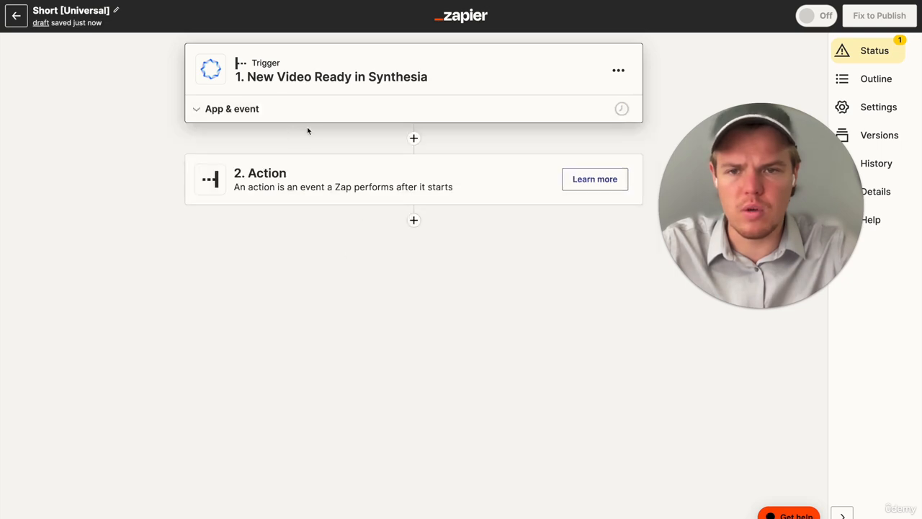
{"action": "left_click", "coordinate": [232, 261]}
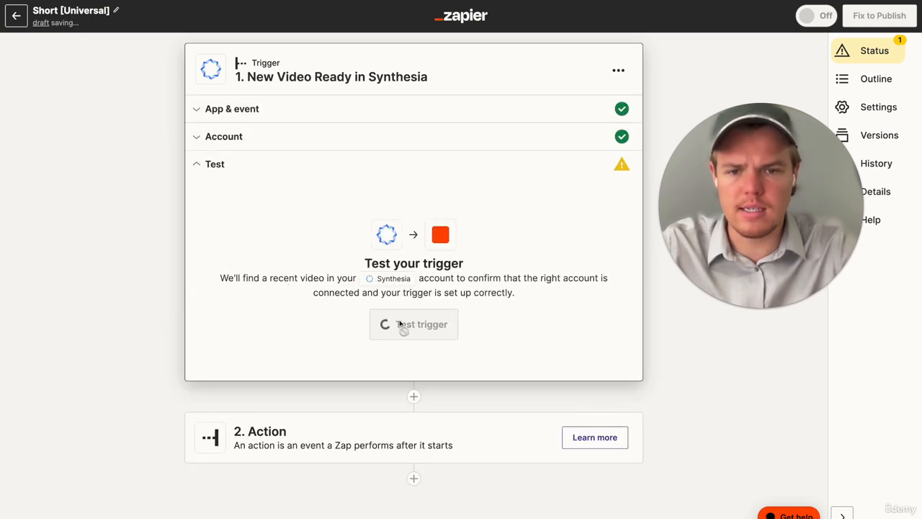
{"action": "left_click", "coordinate": [438, 326]}
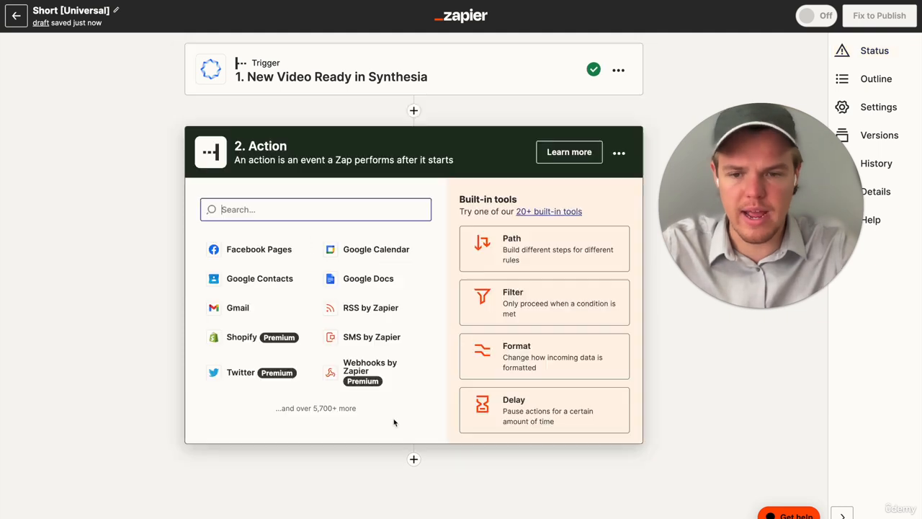
Step: Add a Filter as the second step with the condition Callback ID (Text) Exactly matches
{"action": "type", "text": "filt"}
{"action": "left_click", "coordinate": [295, 249]}
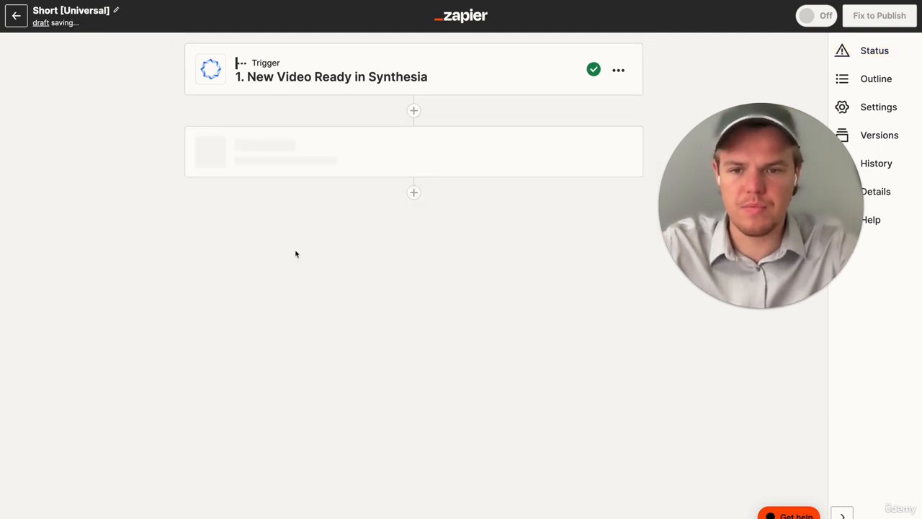
{"action": "left_click", "coordinate": [323, 275]}
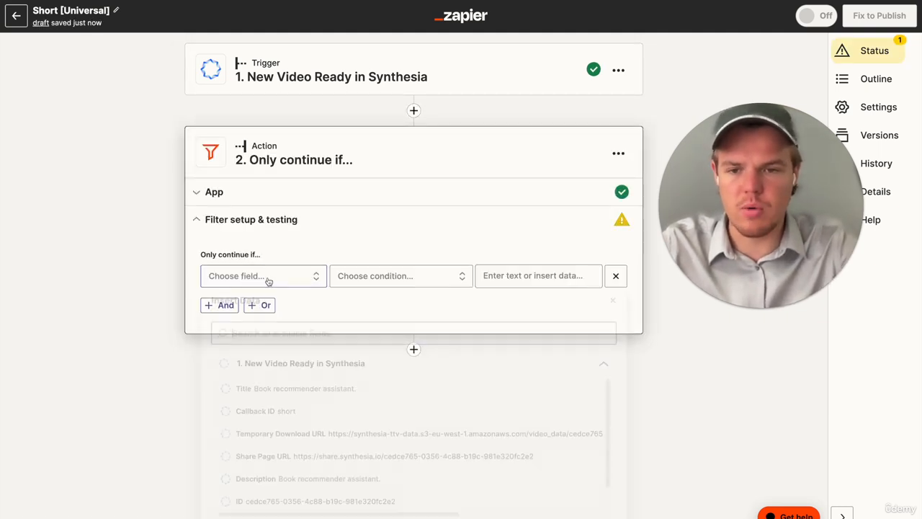
{"action": "left_click", "coordinate": [285, 417]}
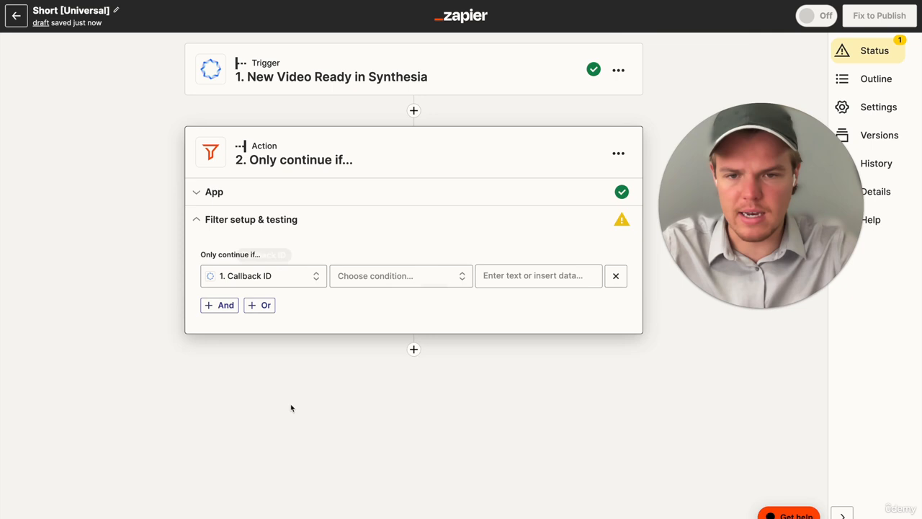
{"action": "left_click", "coordinate": [401, 275]}
{"action": "left_click", "coordinate": [408, 347]}
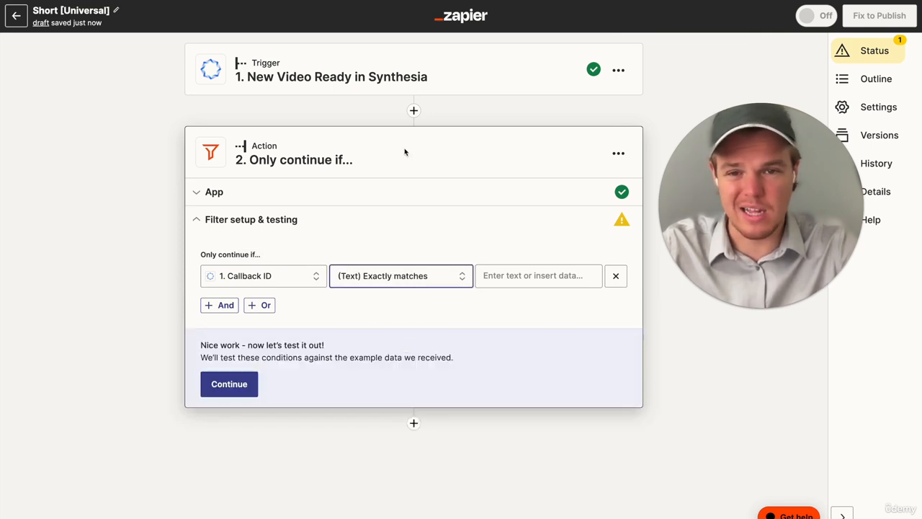
Step: Reopen the Synthesia trigger's test and switch its sample to the video with the callback ID cookingshort
{"action": "left_click", "coordinate": [404, 79]}
{"action": "left_click", "coordinate": [376, 266]}
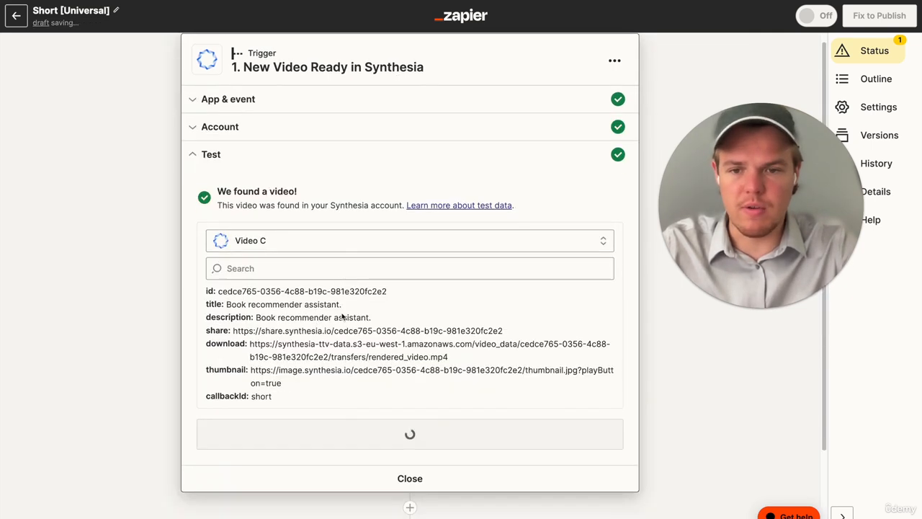
{"action": "left_click", "coordinate": [326, 244]}
{"action": "left_click", "coordinate": [306, 335]}
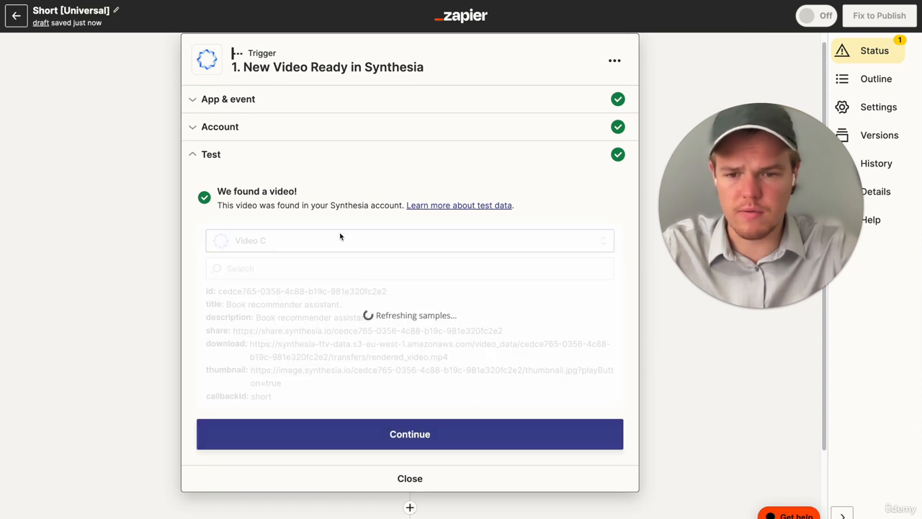
{"action": "left_click", "coordinate": [305, 415]}
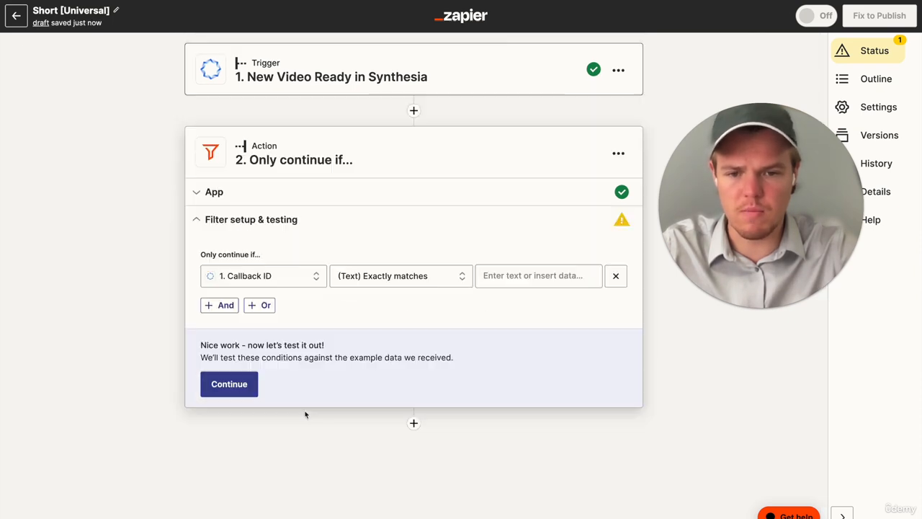
Step: Insert the trigger's Callback ID as the filter's comparison value and test the filter
{"action": "left_click", "coordinate": [533, 275]}
{"action": "scroll", "coordinate": [421, 400], "scroll_direction": "down", "scroll_amount": 1}
{"action": "left_click", "coordinate": [599, 367]}
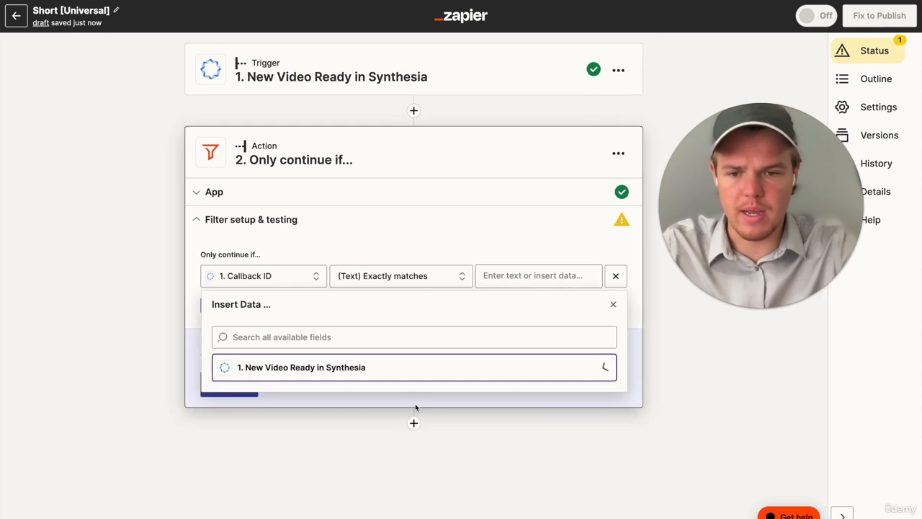
{"action": "left_click", "coordinate": [315, 374]}
{"action": "left_click", "coordinate": [274, 415]}
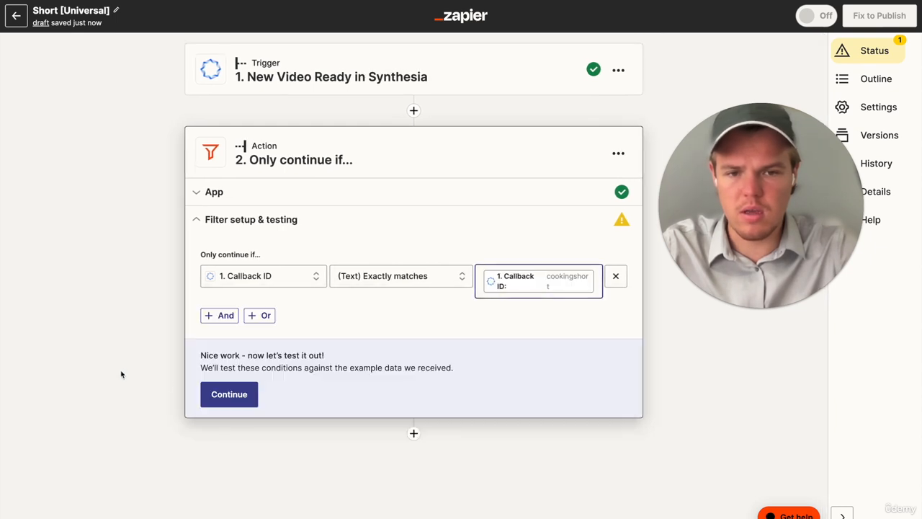
{"action": "left_click", "coordinate": [229, 395]}
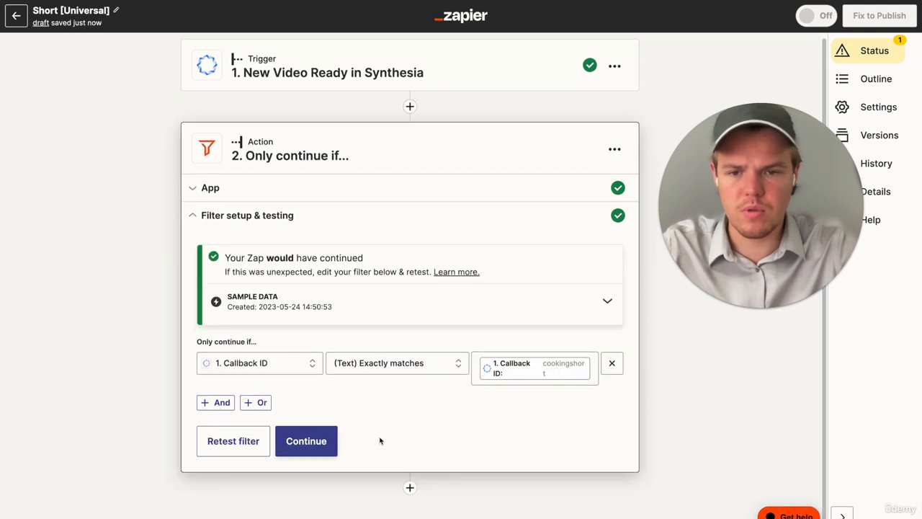
Step: Add Creatomate as the third step of the Zap, after the filter
{"action": "left_click", "coordinate": [410, 488]}
{"action": "type", "text": "cea"}
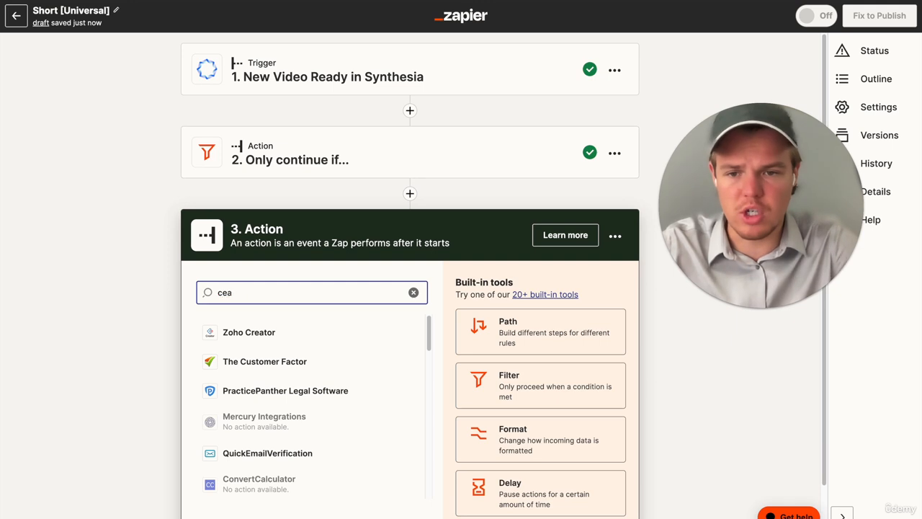
{"action": "type", "text": "crato"}
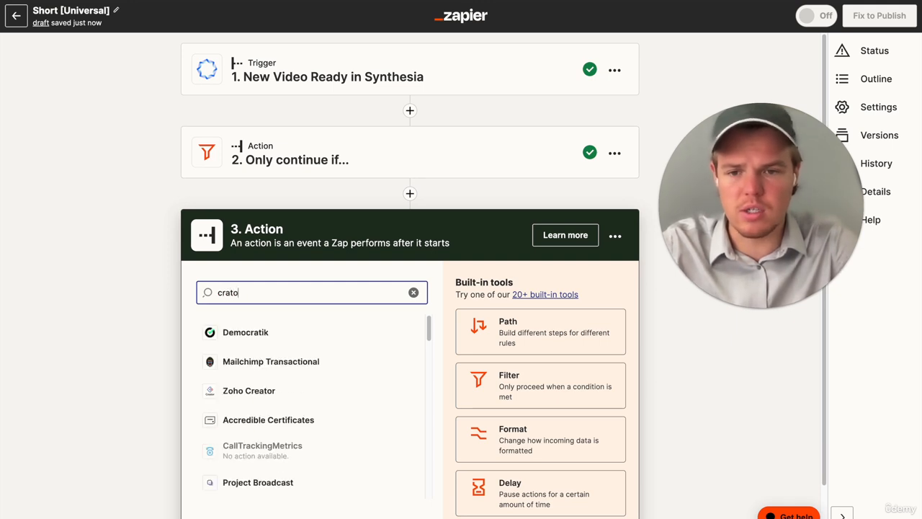
{"action": "key", "text": "BackSpace"}
{"action": "key", "text": "BackSpace"}
{"action": "type", "text": "e"}
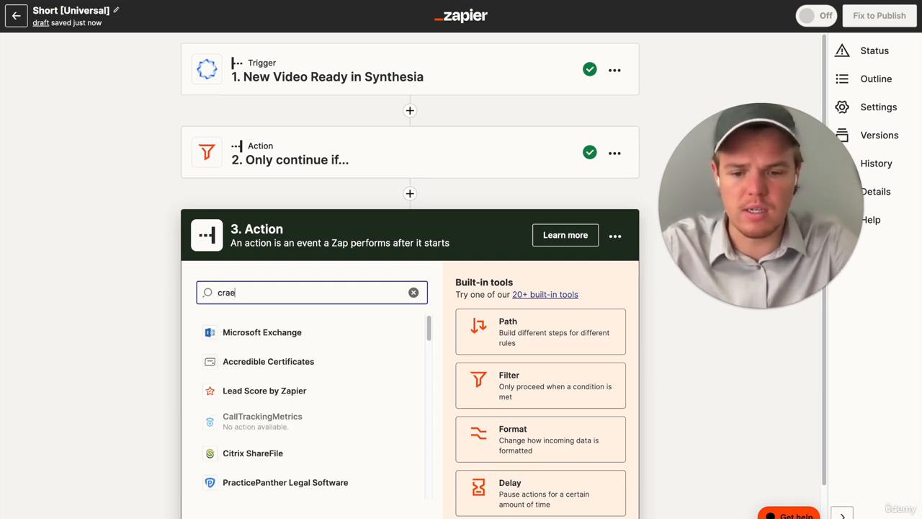
{"action": "key", "text": "BackSpace"}
{"action": "key", "text": "BackSpace"}
{"action": "key", "text": "BackSpace"}
{"action": "key", "text": "BackSpace"}
{"action": "type", "text": "ea"}
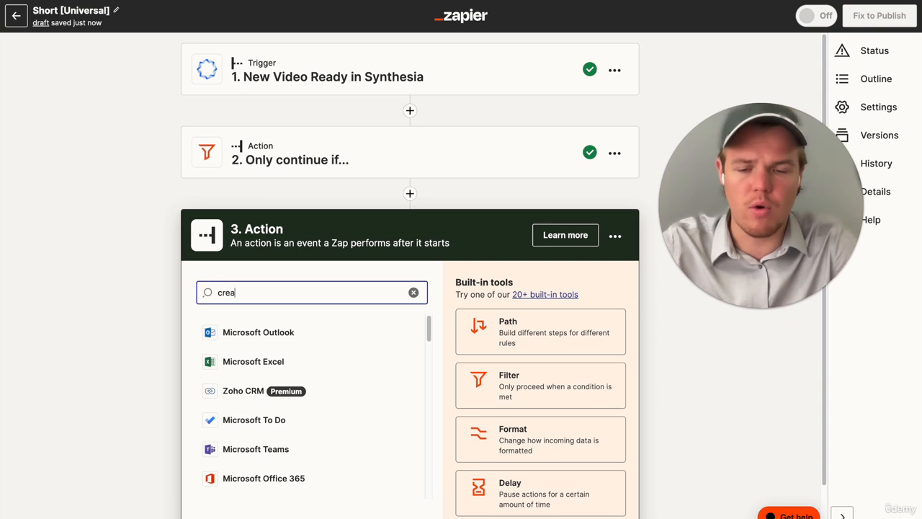
{"action": "type", "text": "toma"}
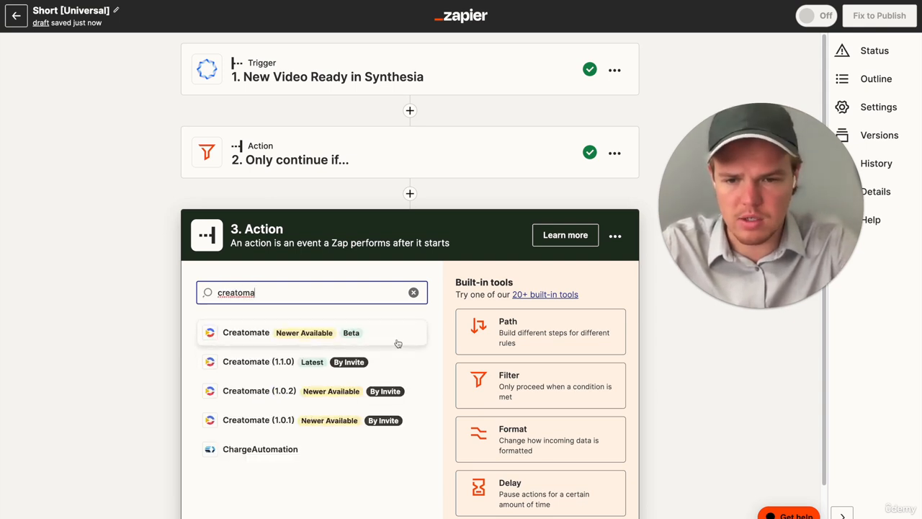
{"action": "left_click", "coordinate": [397, 343]}
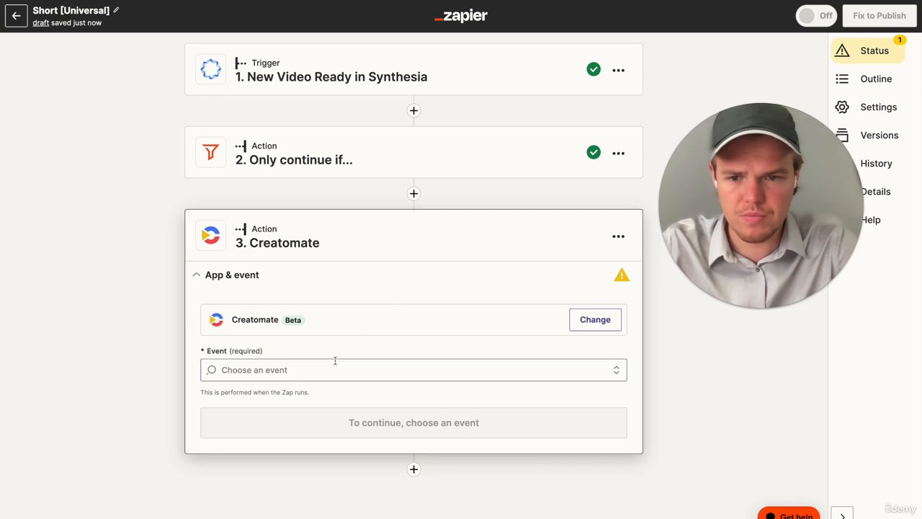
Step: Set the Creatomate event to Create Single Render and accept the connected account
{"action": "left_click", "coordinate": [335, 368]}
{"action": "left_click", "coordinate": [311, 457]}
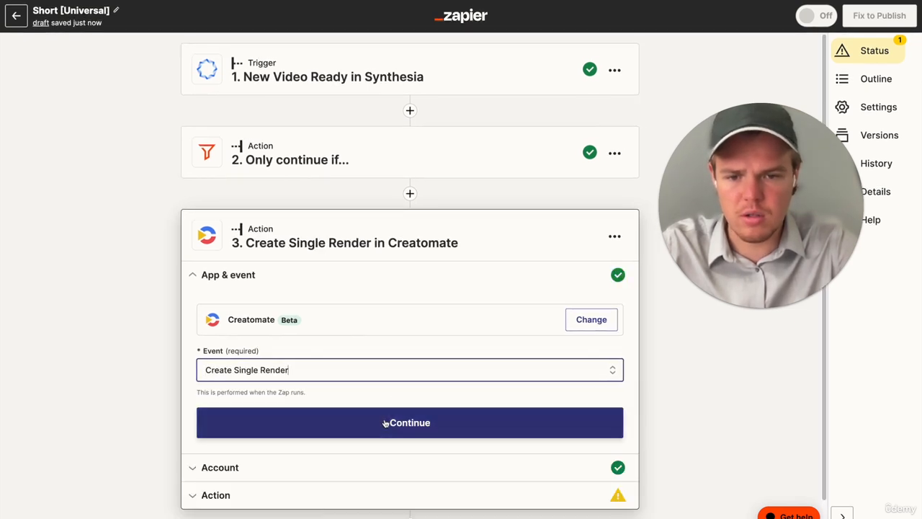
{"action": "left_click", "coordinate": [384, 424]}
{"action": "left_click", "coordinate": [249, 430]}
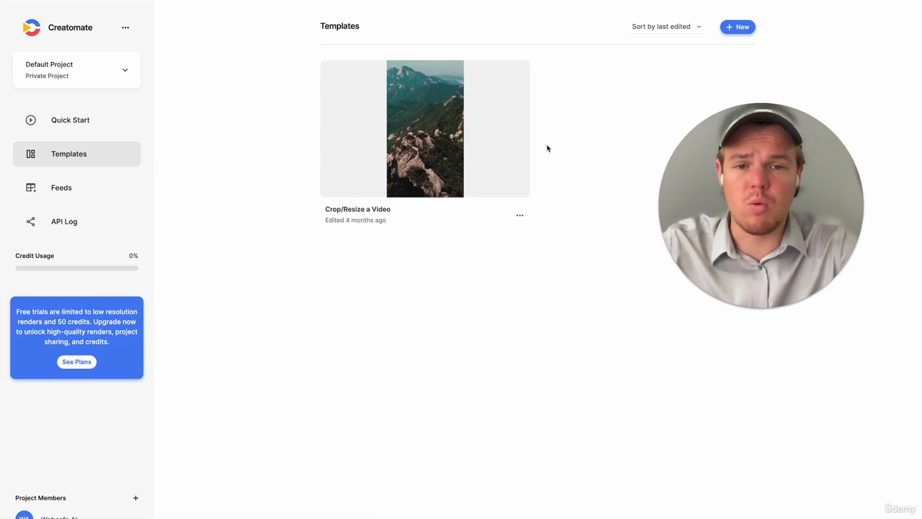
Step: In Creatomate, examine the Fundamentals and Featured galleries for new templates, and close the gallery without creating one
{"action": "left_click", "coordinate": [741, 29]}
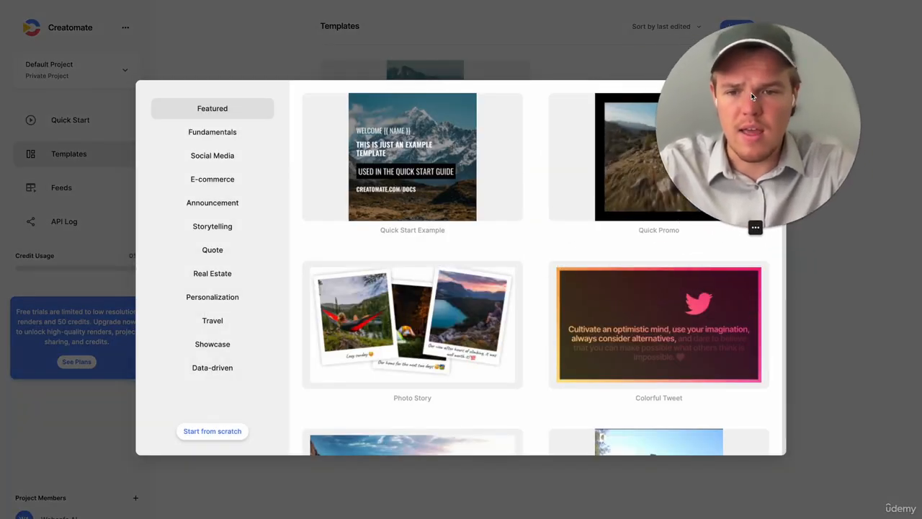
{"action": "left_click", "coordinate": [237, 132]}
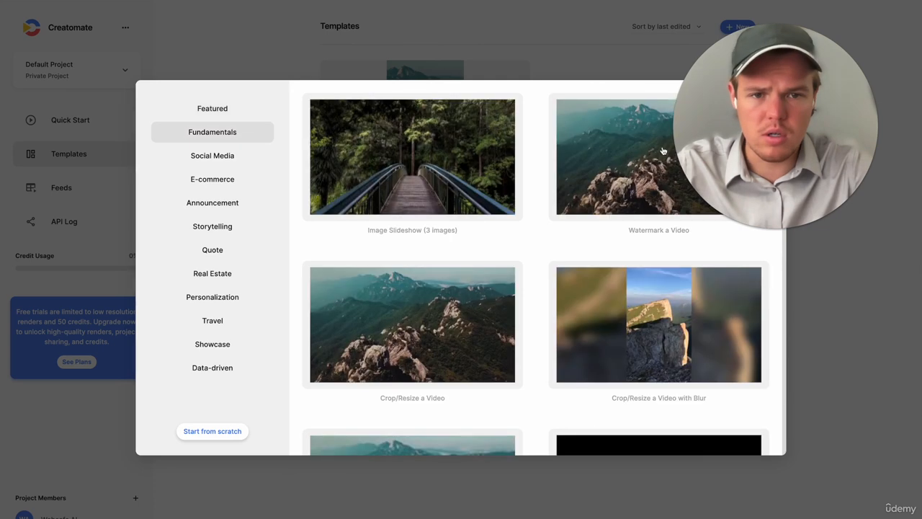
{"action": "scroll", "coordinate": [606, 266], "scroll_direction": "down", "scroll_amount": 2}
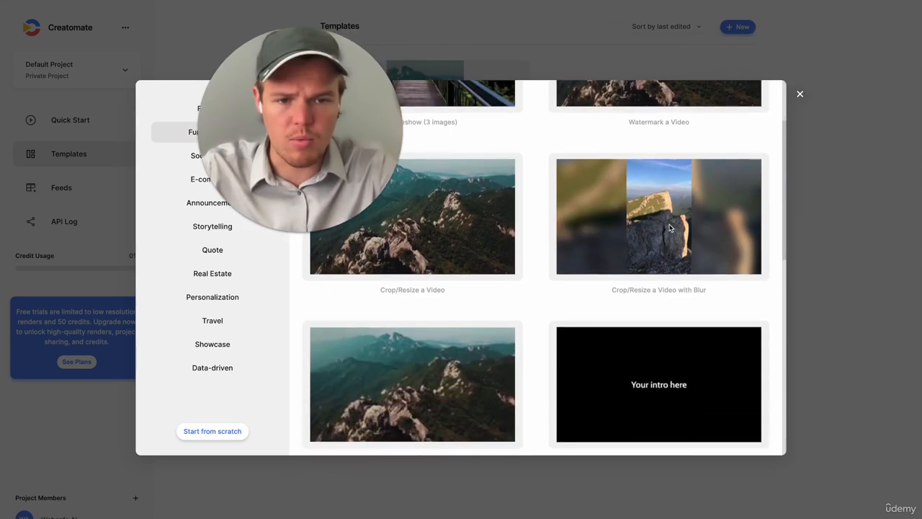
{"action": "scroll", "coordinate": [673, 231], "scroll_direction": "down", "scroll_amount": 6}
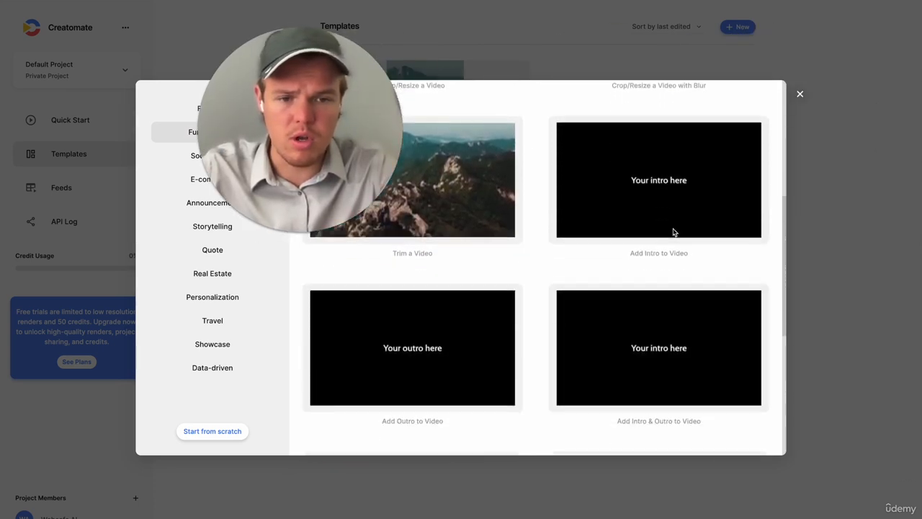
{"action": "scroll", "coordinate": [663, 322], "scroll_direction": "up", "scroll_amount": 8}
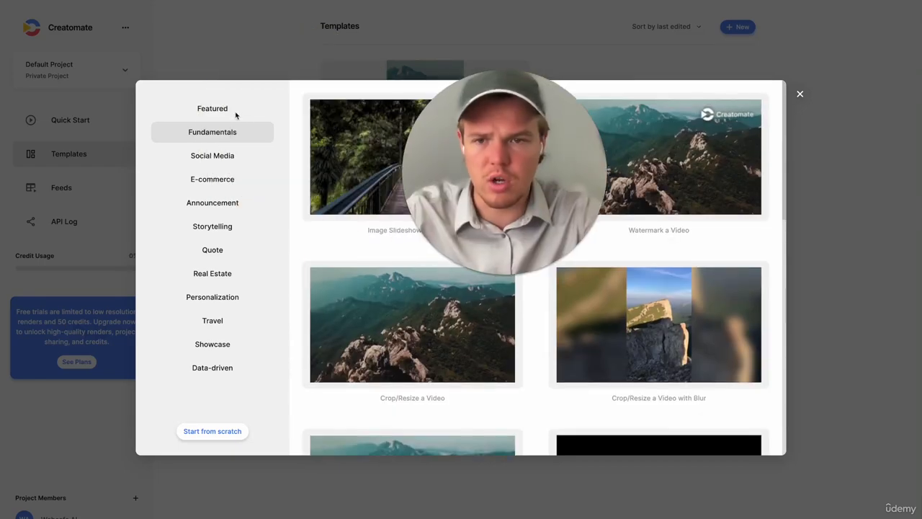
{"action": "left_click", "coordinate": [233, 110]}
{"action": "scroll", "coordinate": [393, 245], "scroll_direction": "down", "scroll_amount": 10}
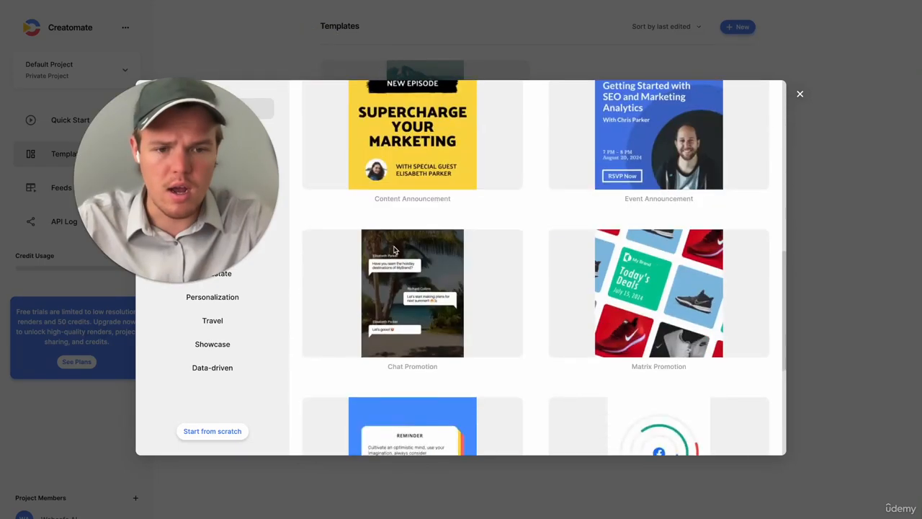
{"action": "scroll", "coordinate": [393, 246], "scroll_direction": "up", "scroll_amount": 7}
{"action": "scroll", "coordinate": [393, 246], "scroll_direction": "up", "scroll_amount": 5}
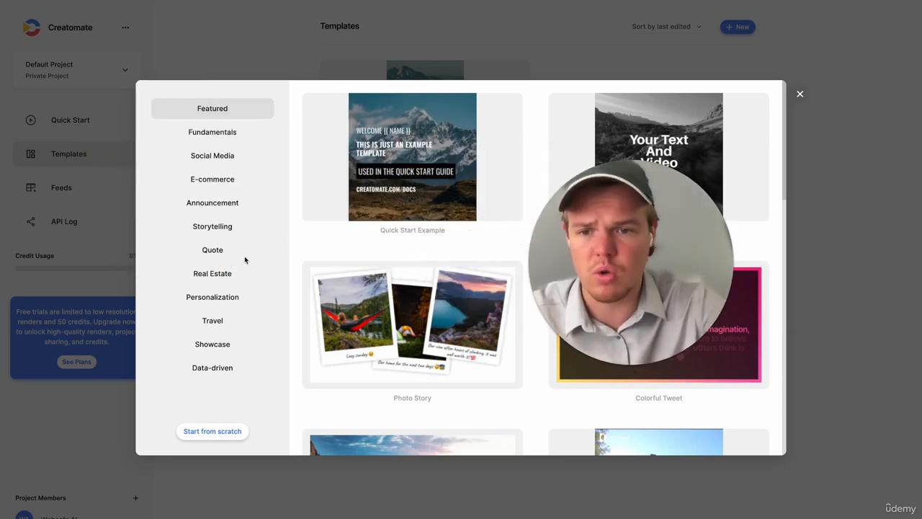
{"action": "left_click", "coordinate": [228, 136]}
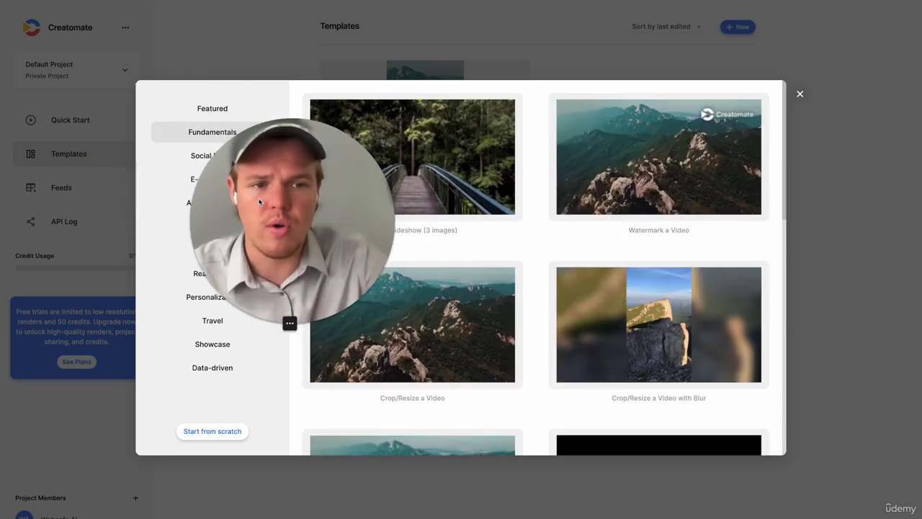
{"action": "left_click", "coordinate": [800, 94]}
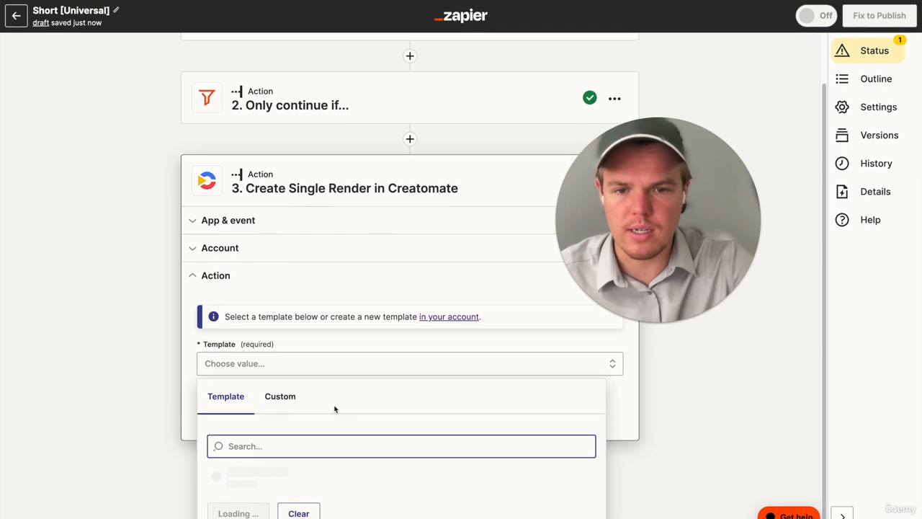
Step: Back in Zapier, select the Crop/Resize a Video template, map its Video field to the trigger's Temporary Download URL, and accept the action settings
{"action": "left_click", "coordinate": [322, 472]}
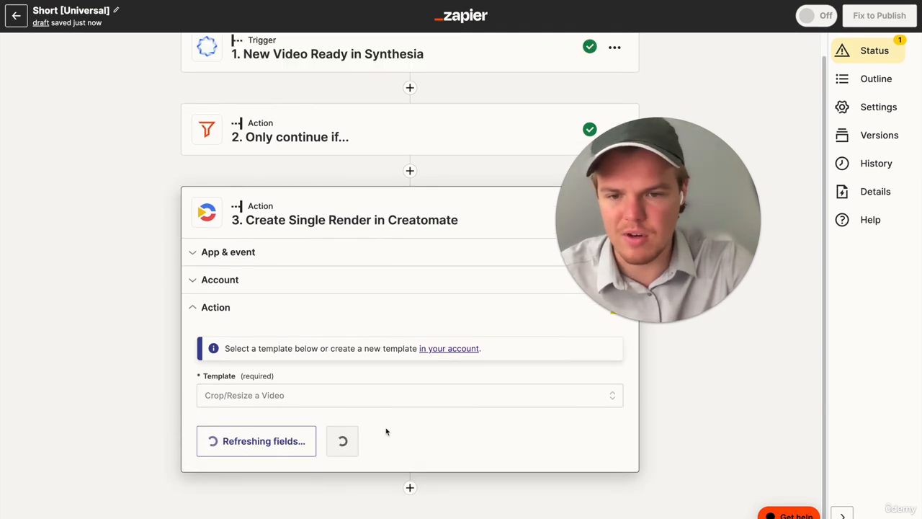
{"action": "scroll", "coordinate": [373, 456], "scroll_direction": "down", "scroll_amount": 3}
{"action": "left_click", "coordinate": [367, 305]}
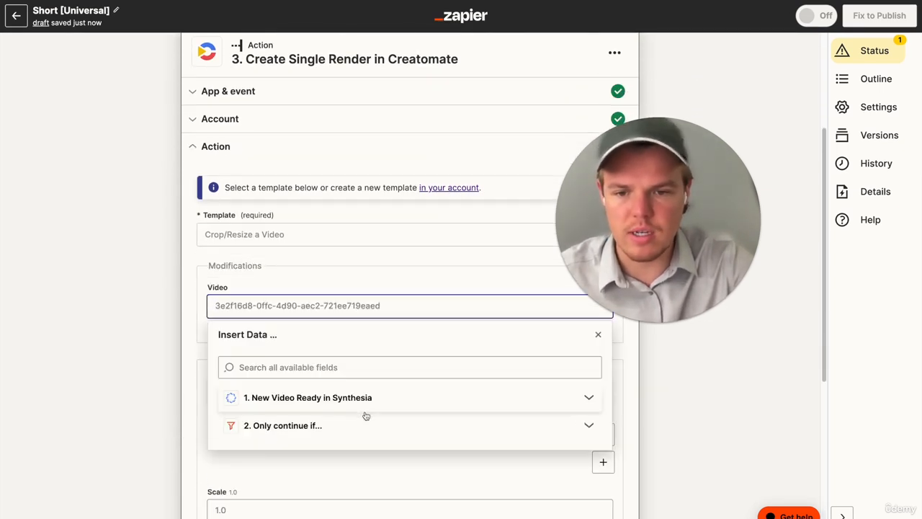
{"action": "left_click", "coordinate": [368, 467]}
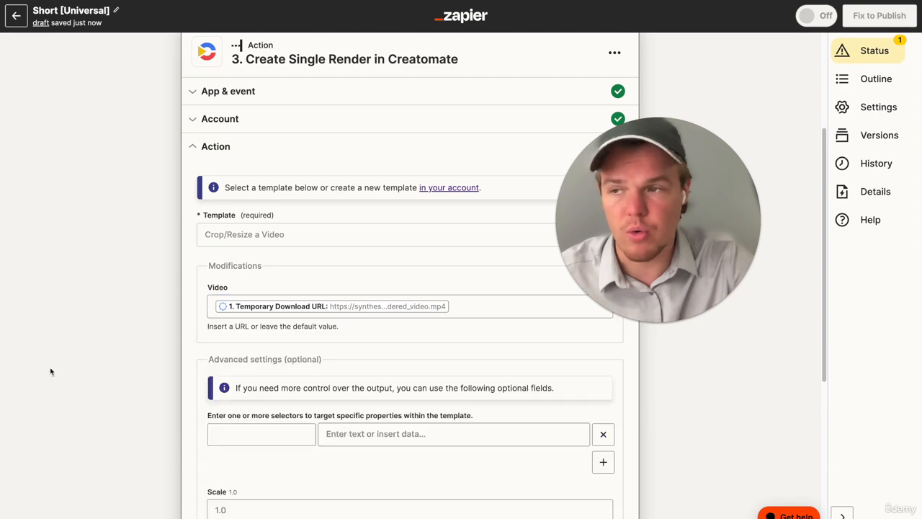
{"action": "scroll", "coordinate": [409, 288], "scroll_direction": "down", "scroll_amount": 4}
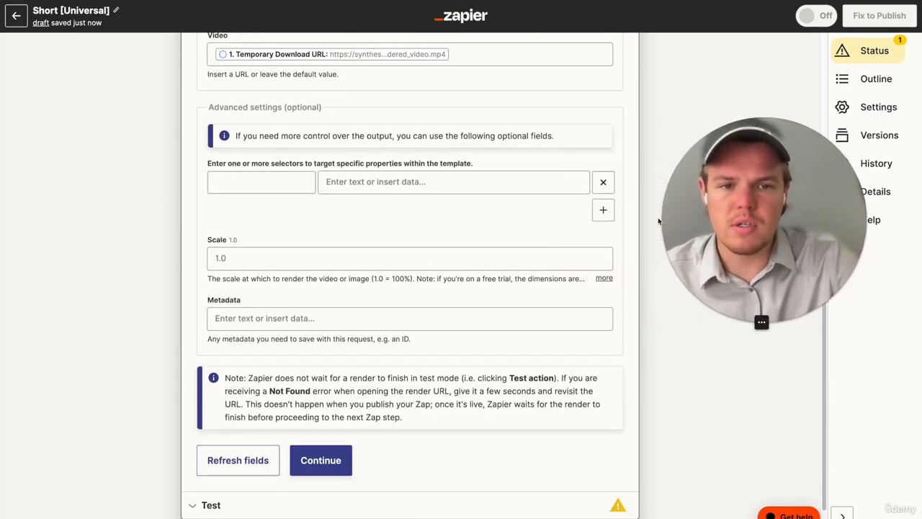
{"action": "scroll", "coordinate": [586, 202], "scroll_direction": "up", "scroll_amount": 2}
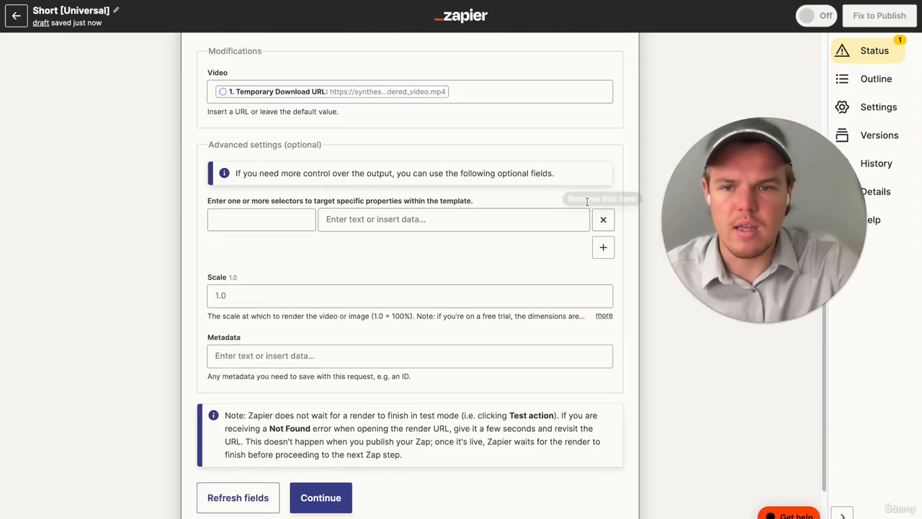
{"action": "scroll", "coordinate": [479, 213], "scroll_direction": "down", "scroll_amount": 2}
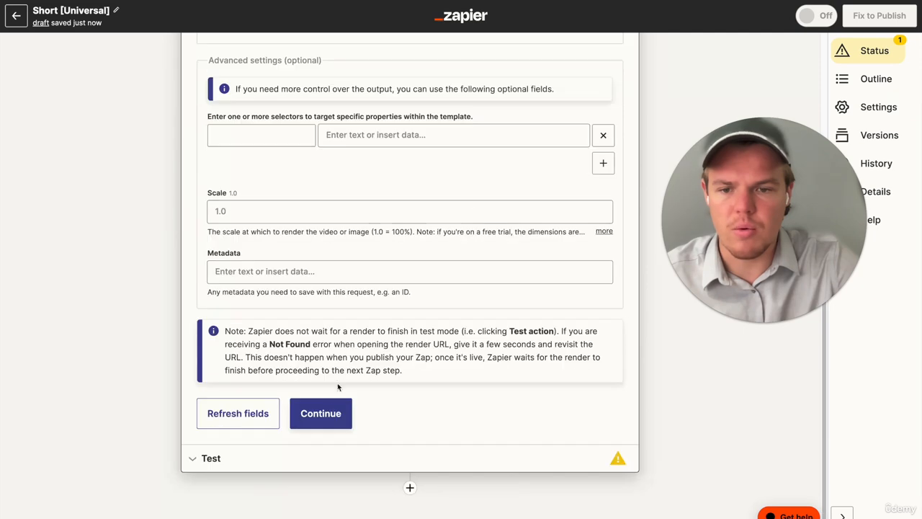
{"action": "left_click", "coordinate": [321, 413]}
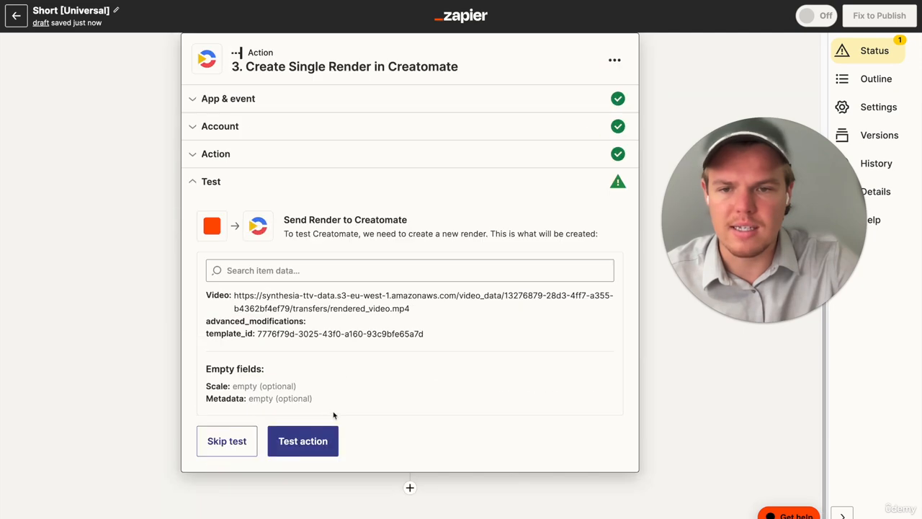
Step: Add ChatGPT as the fourth step, after the Creatomate render
{"action": "left_click", "coordinate": [409, 488]}
{"action": "left_click", "coordinate": [367, 370]}
{"action": "type", "text": "d"}
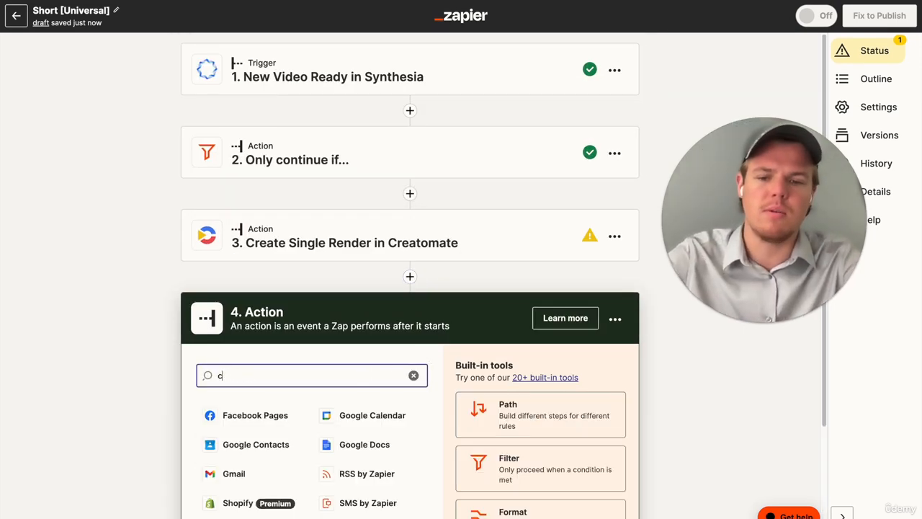
{"action": "type", "text": "hat"}
{"action": "left_click", "coordinate": [317, 358]}
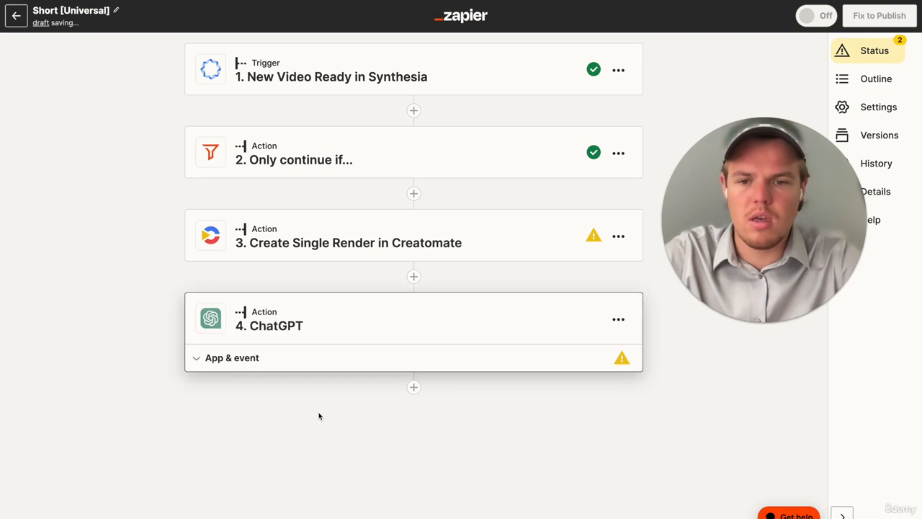
Step: Set the ChatGPT event to Conversation and accept the connected account
{"action": "left_click", "coordinate": [344, 452]}
{"action": "left_click", "coordinate": [339, 435]}
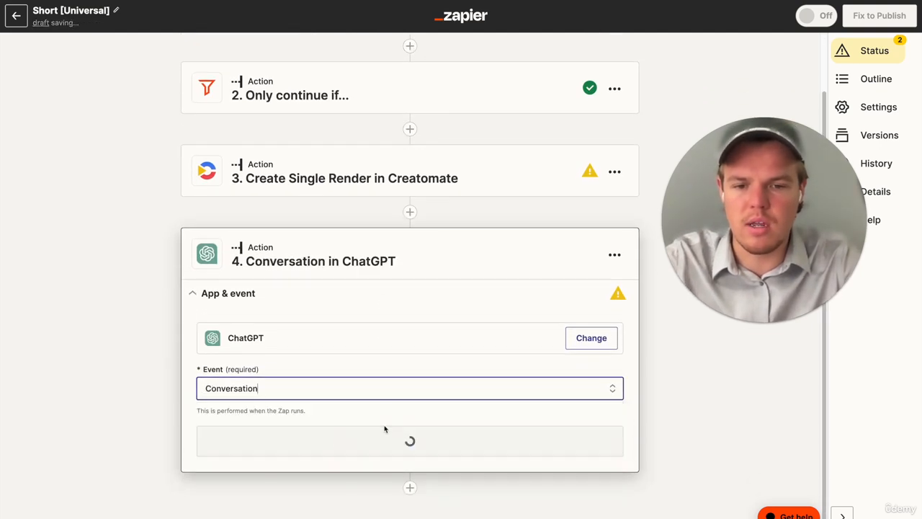
{"action": "left_click", "coordinate": [376, 439]}
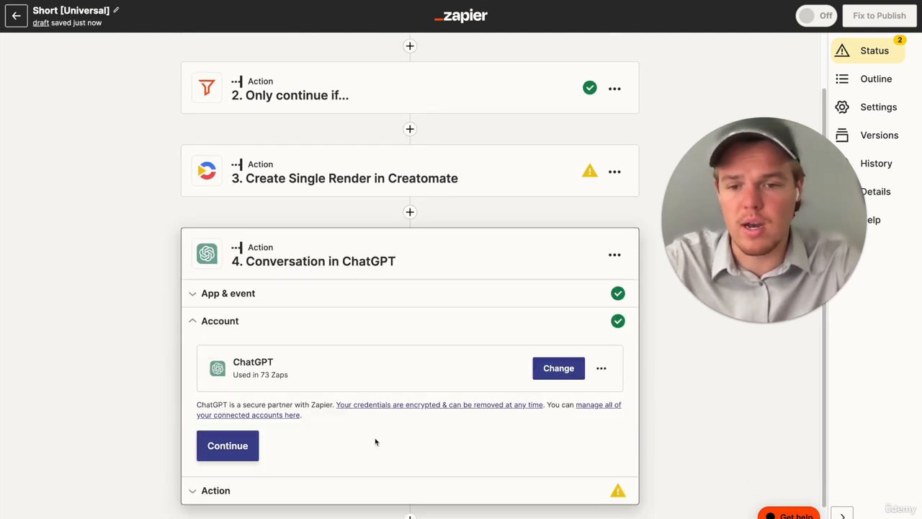
{"action": "left_click", "coordinate": [238, 444]}
Step: Enter a user message requesting one YouTube Shorts cooking tutorial title of 9 words max with the dish name, inserting the Synthesia trigger's Title in the parentheses
{"action": "scroll", "coordinate": [337, 401], "scroll_direction": "down", "scroll_amount": 3}
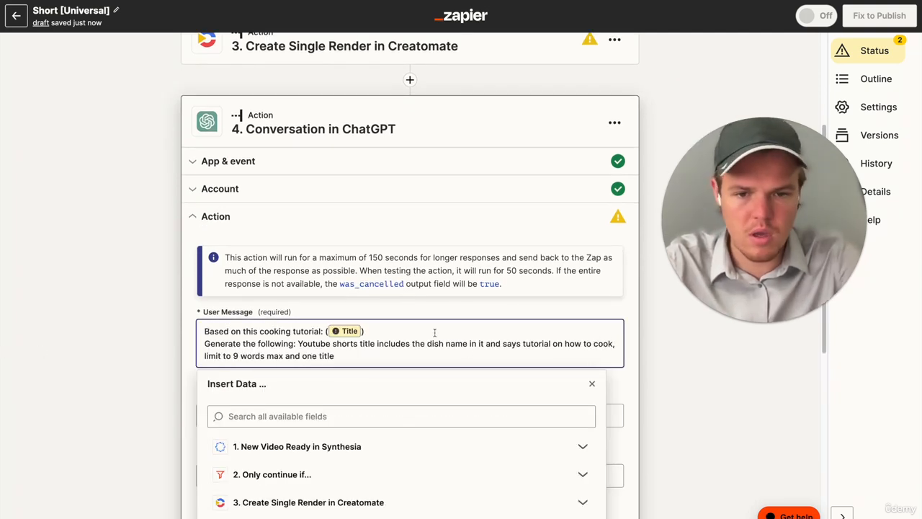
{"action": "key", "text": "BackSpace"}
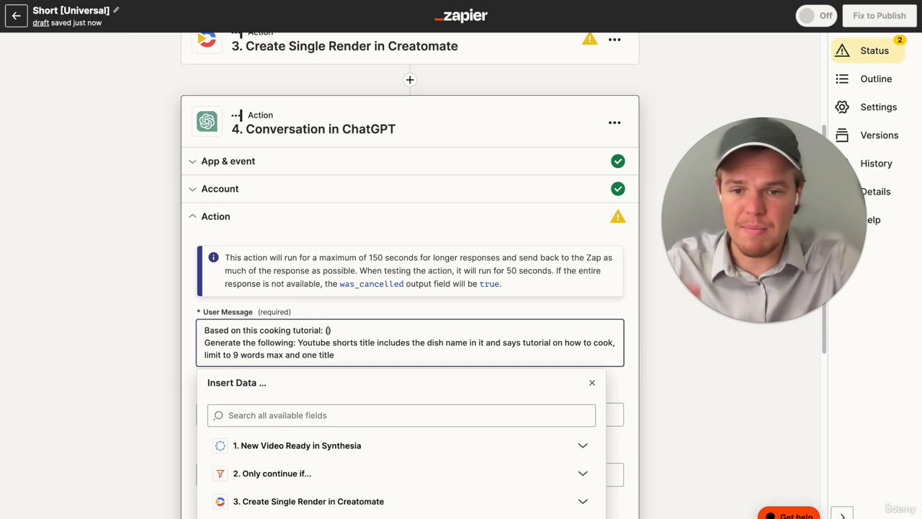
{"action": "left_click", "coordinate": [349, 440]}
{"action": "scroll", "coordinate": [381, 430], "scroll_direction": "down", "scroll_amount": 1}
{"action": "left_click", "coordinate": [317, 407]}
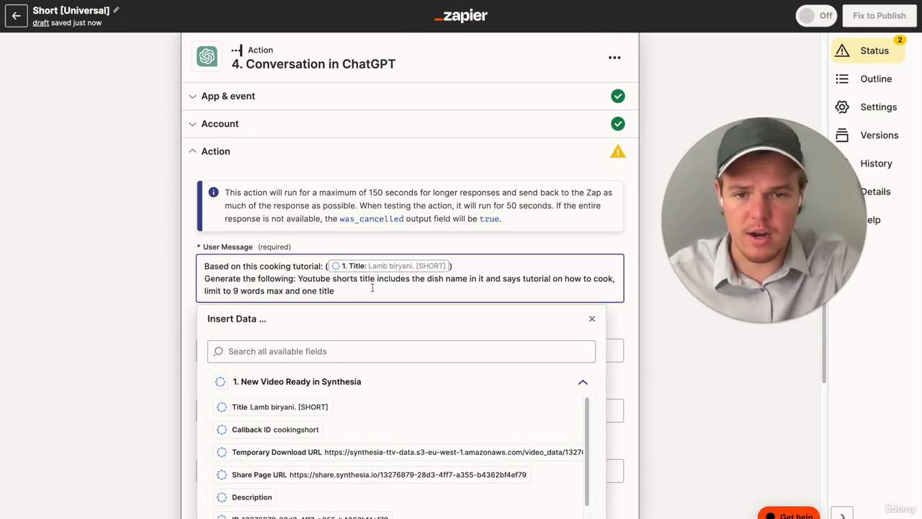
{"action": "left_click", "coordinate": [132, 300]}
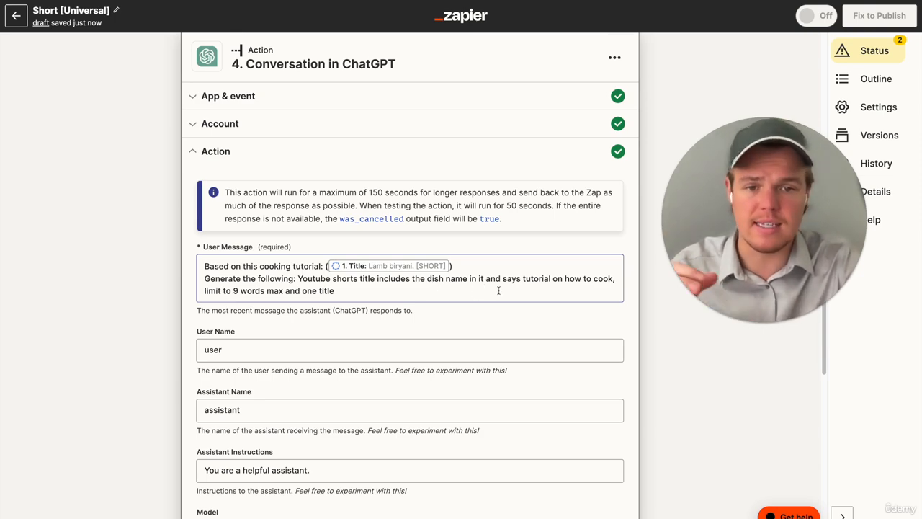
Step: Set the ChatGPT model to gpt-4 and test the conversation action
{"action": "scroll", "coordinate": [139, 296], "scroll_direction": "down", "scroll_amount": 4}
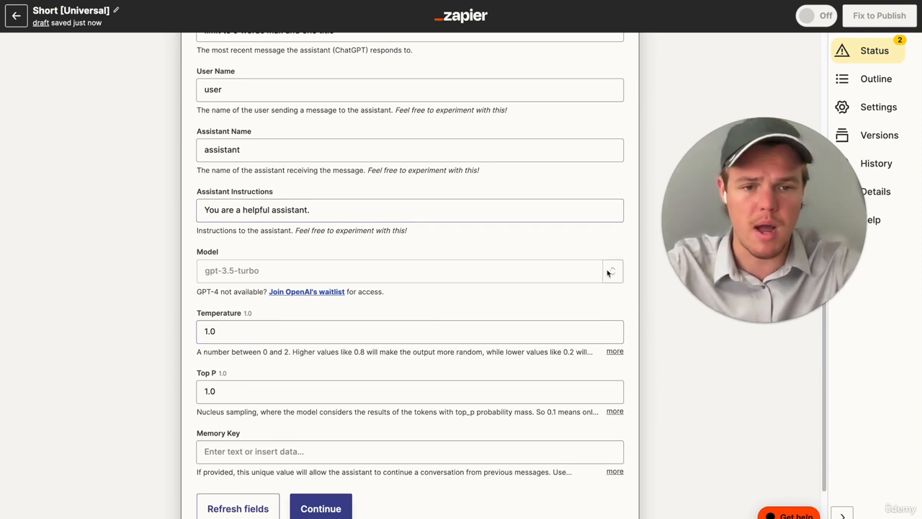
{"action": "left_click", "coordinate": [608, 273]}
{"action": "left_click", "coordinate": [220, 304]}
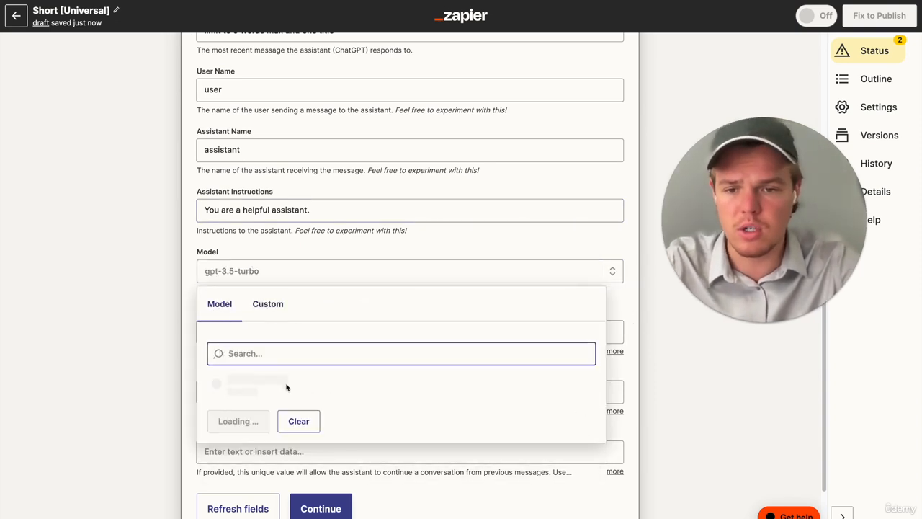
{"action": "scroll", "coordinate": [297, 375], "scroll_direction": "down", "scroll_amount": 1}
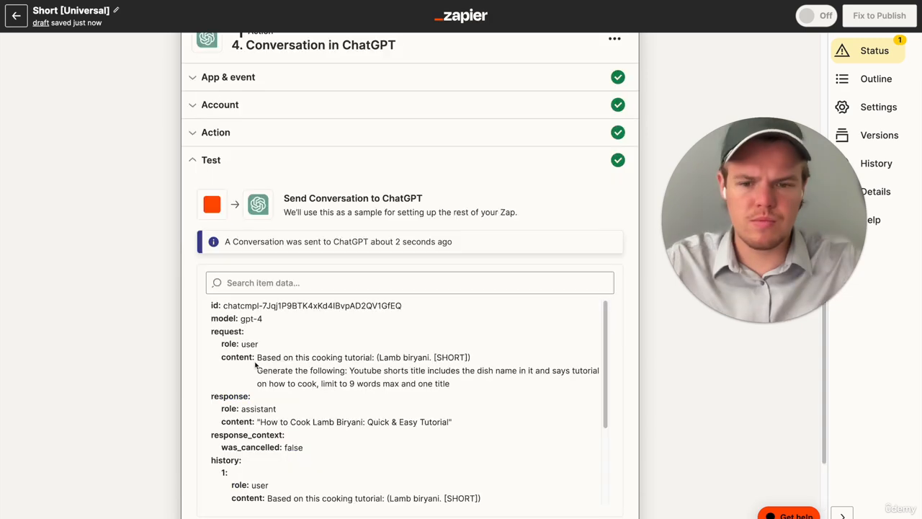
Step: Review the ChatGPT test response and add Formatter by Zapier as the fifth step
{"action": "scroll", "coordinate": [133, 382], "scroll_direction": "down", "scroll_amount": 3}
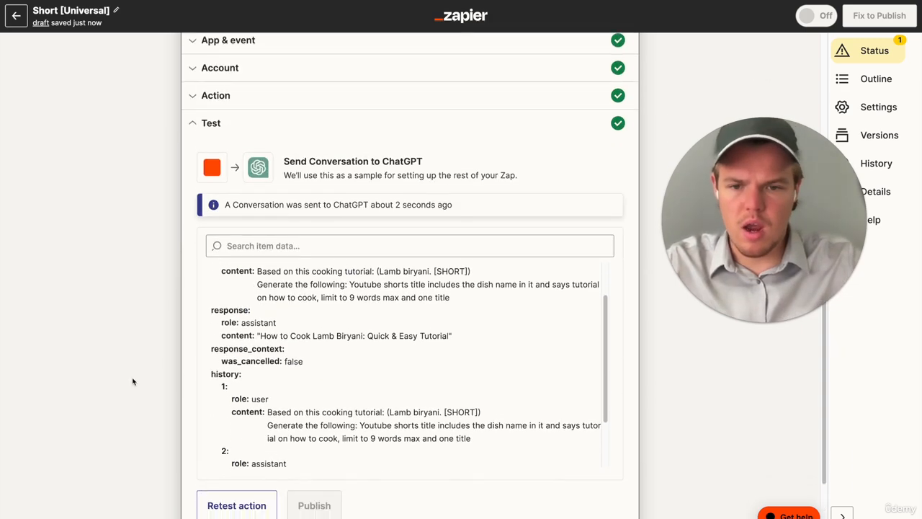
{"action": "scroll", "coordinate": [132, 382], "scroll_direction": "down", "scroll_amount": 2}
{"action": "left_click", "coordinate": [408, 487]}
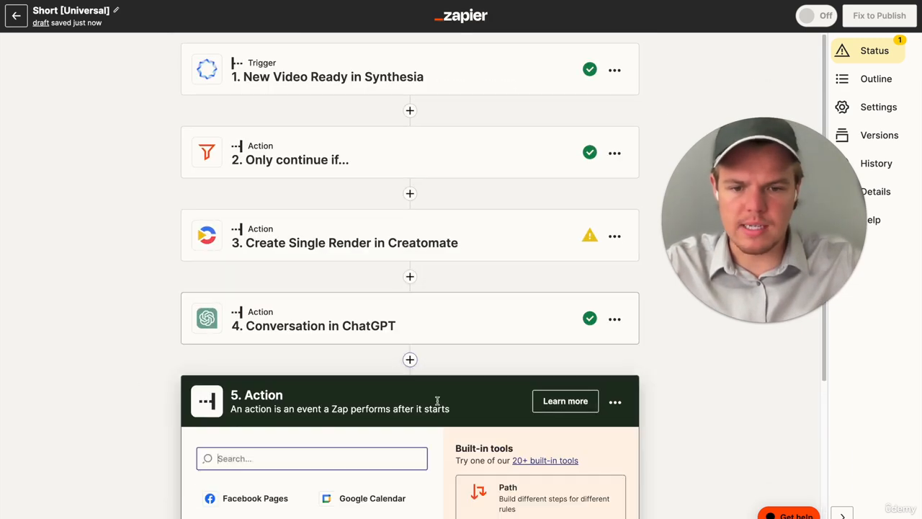
{"action": "type", "text": "form"}
{"action": "scroll", "coordinate": [358, 309], "scroll_direction": "down", "scroll_amount": 2}
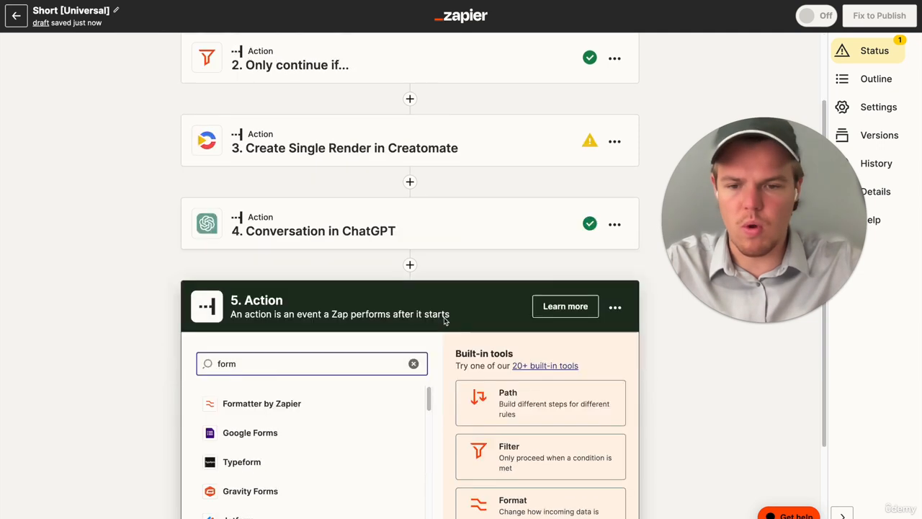
{"action": "left_click", "coordinate": [359, 302]}
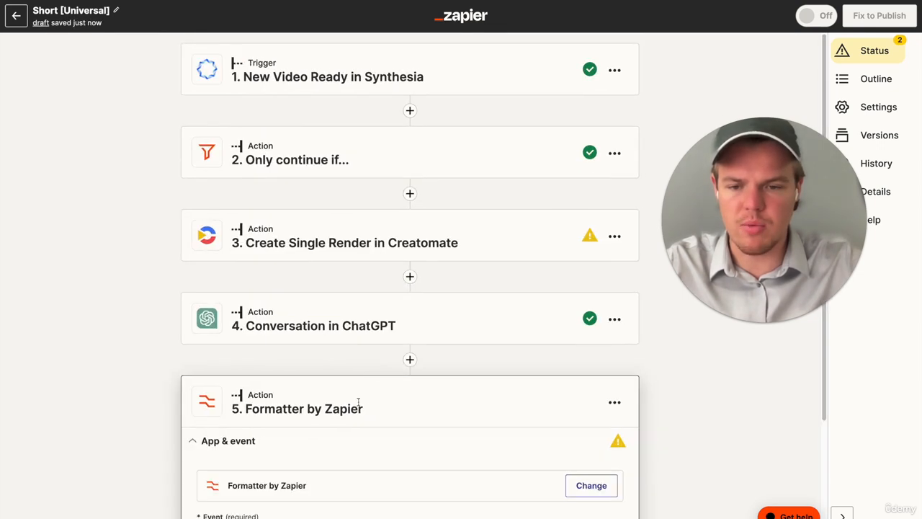
Step: Set the Formatter event to Text and its transform to Replace
{"action": "left_click", "coordinate": [317, 501]}
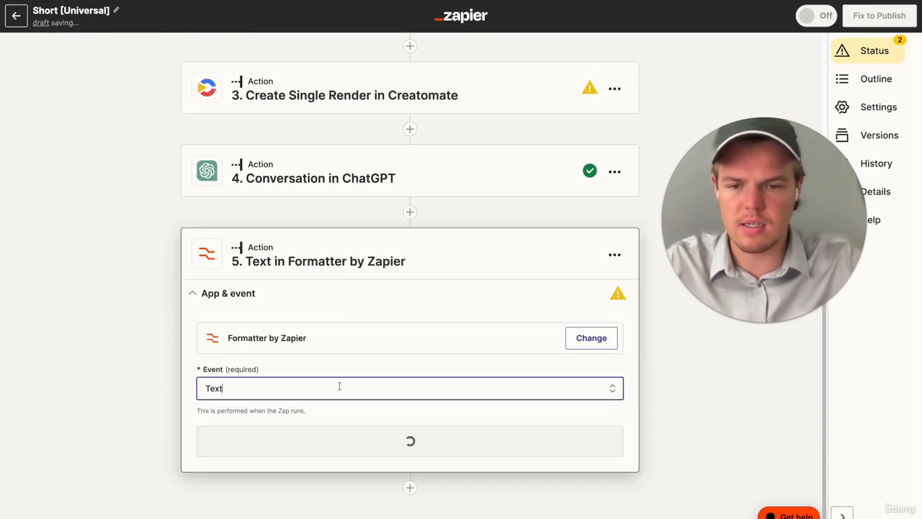
{"action": "left_click", "coordinate": [387, 443]}
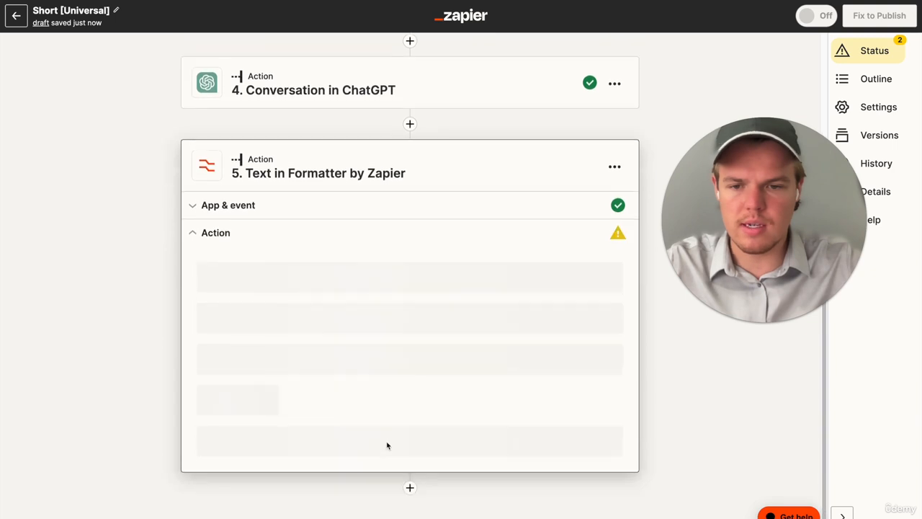
{"action": "left_click", "coordinate": [354, 394]}
{"action": "type", "text": "repla"}
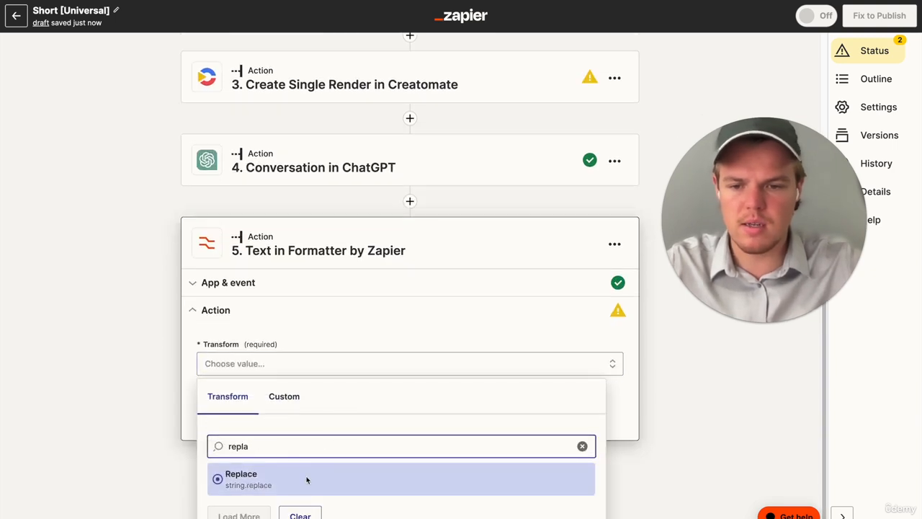
{"action": "left_click", "coordinate": [306, 480]}
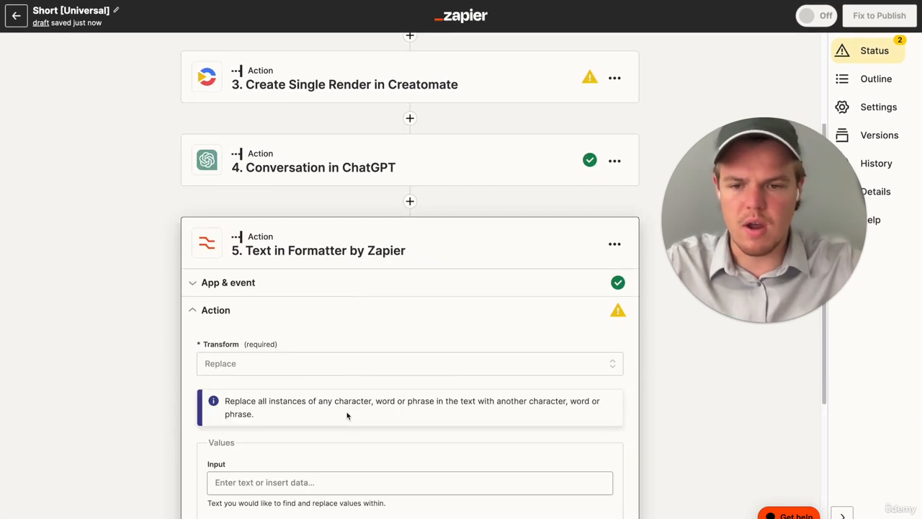
Step: Try to insert the ChatGPT conversation's output into the Formatter's Input value
{"action": "scroll", "coordinate": [346, 356], "scroll_direction": "down", "scroll_amount": 1}
{"action": "left_click", "coordinate": [330, 428]}
{"action": "scroll", "coordinate": [330, 430], "scroll_direction": "down", "scroll_amount": 3}
{"action": "left_click", "coordinate": [329, 433]}
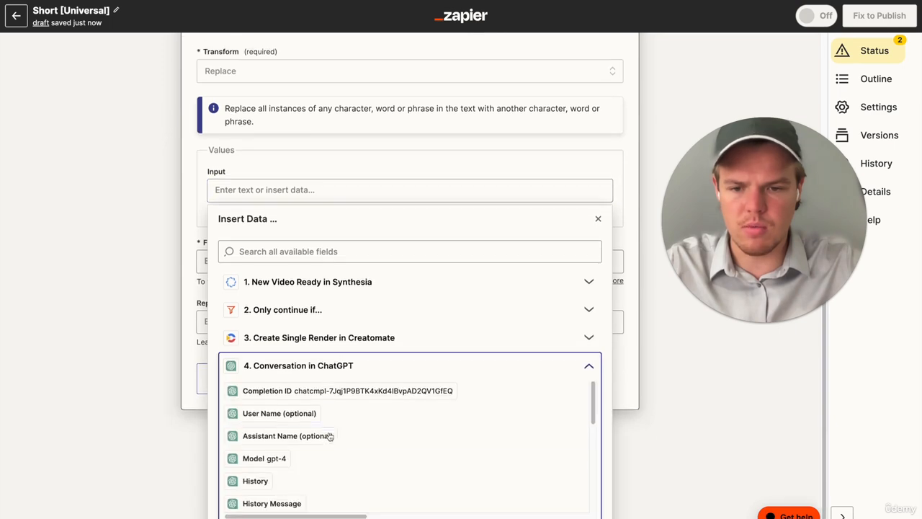
{"action": "scroll", "coordinate": [329, 435], "scroll_direction": "down", "scroll_amount": 3}
{"action": "left_click", "coordinate": [342, 473]}
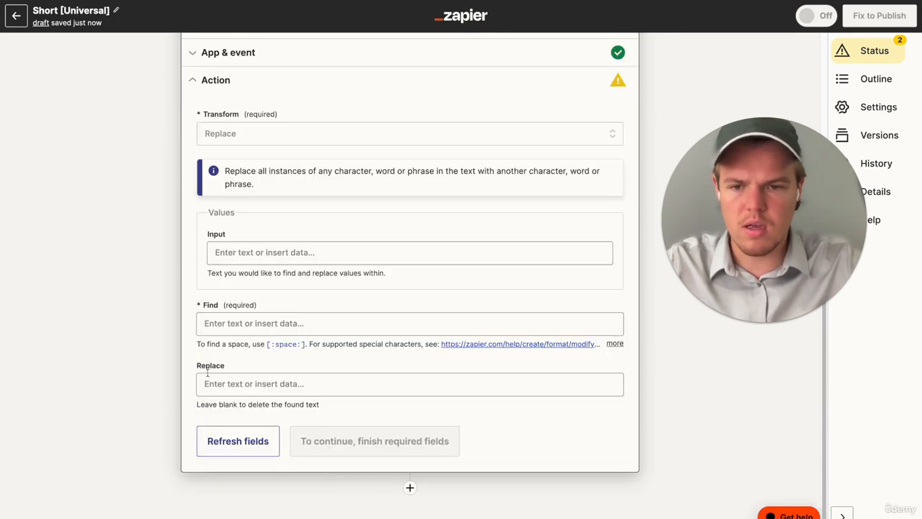
Step: Set the Formatter to find the double quotation mark with a blank replacement, and test the step
{"action": "left_click", "coordinate": [268, 325]}
{"action": "type", "text": "\""}
{"action": "left_click", "coordinate": [340, 453]}
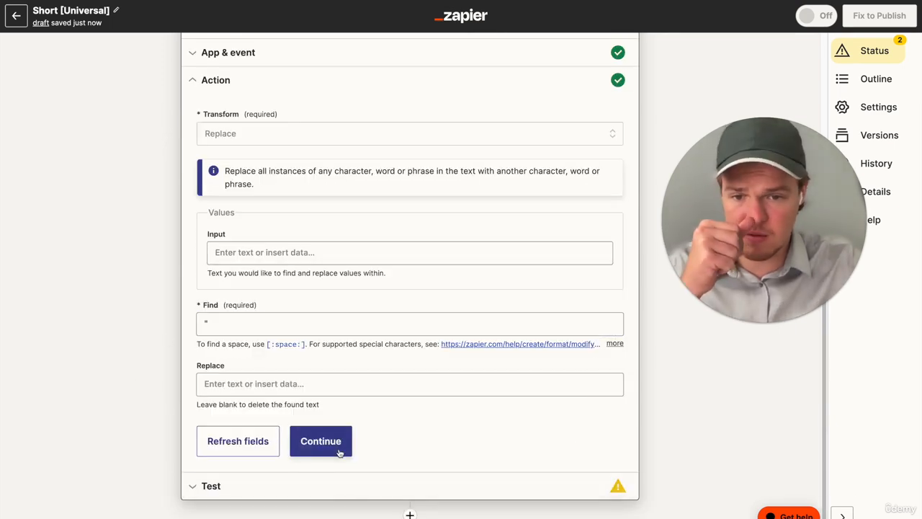
{"action": "left_click", "coordinate": [316, 438]}
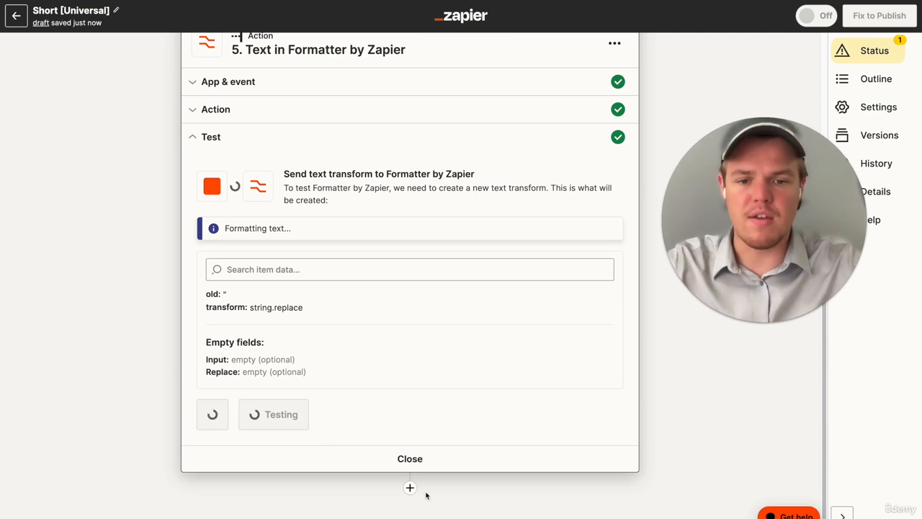
Step: Add YouTube as the sixth step with the Upload Video event
{"action": "left_click", "coordinate": [410, 485]}
{"action": "type", "text": "you"}
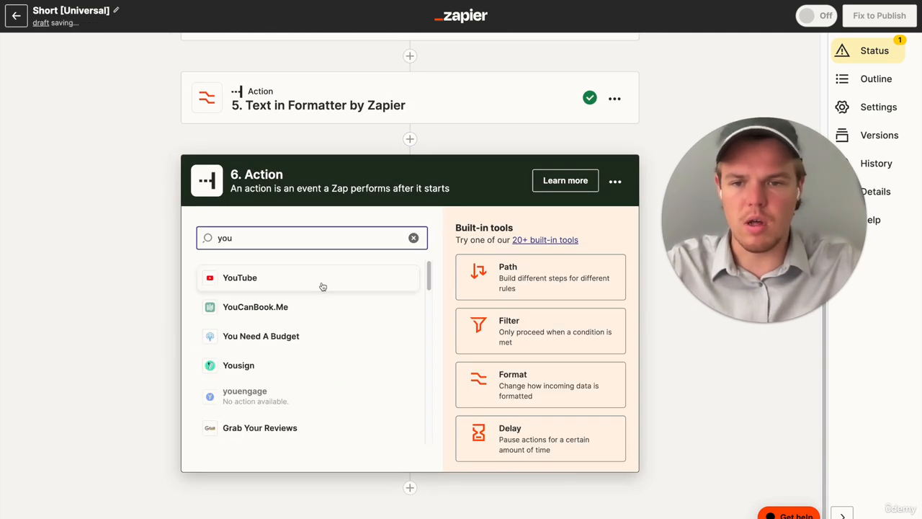
{"action": "left_click", "coordinate": [321, 285]}
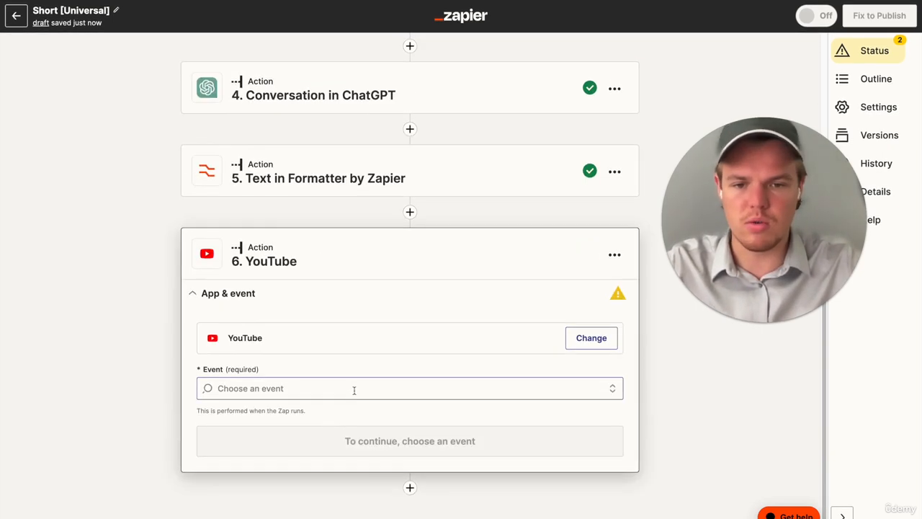
{"action": "left_click", "coordinate": [353, 390]}
{"action": "left_click", "coordinate": [322, 438]}
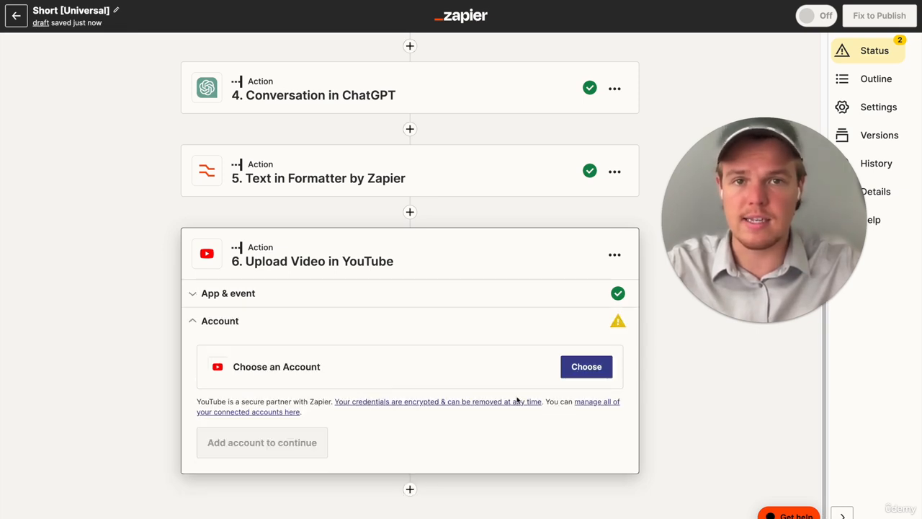
Step: Connect the YouTube upload step to the English Youtube account
{"action": "left_click", "coordinate": [586, 367]}
{"action": "scroll", "coordinate": [432, 202], "scroll_direction": "up", "scroll_amount": 3}
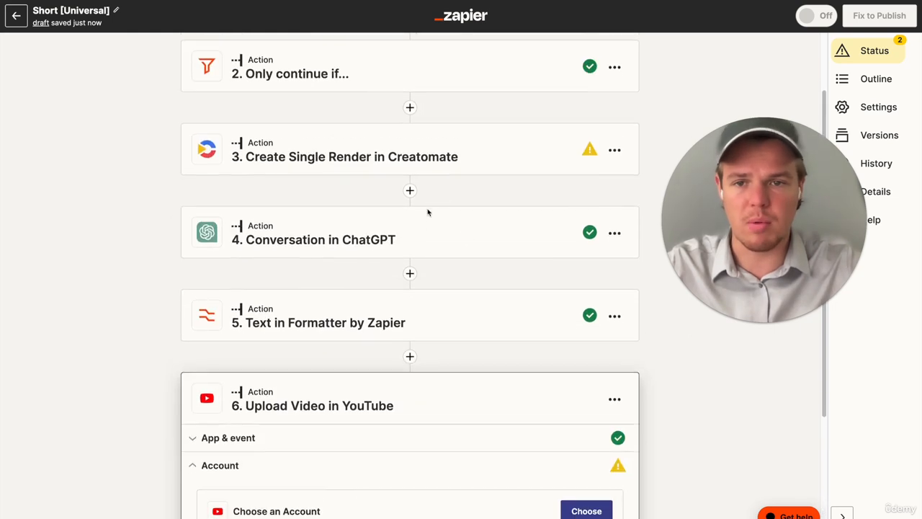
{"action": "scroll", "coordinate": [427, 212], "scroll_direction": "down", "scroll_amount": 3}
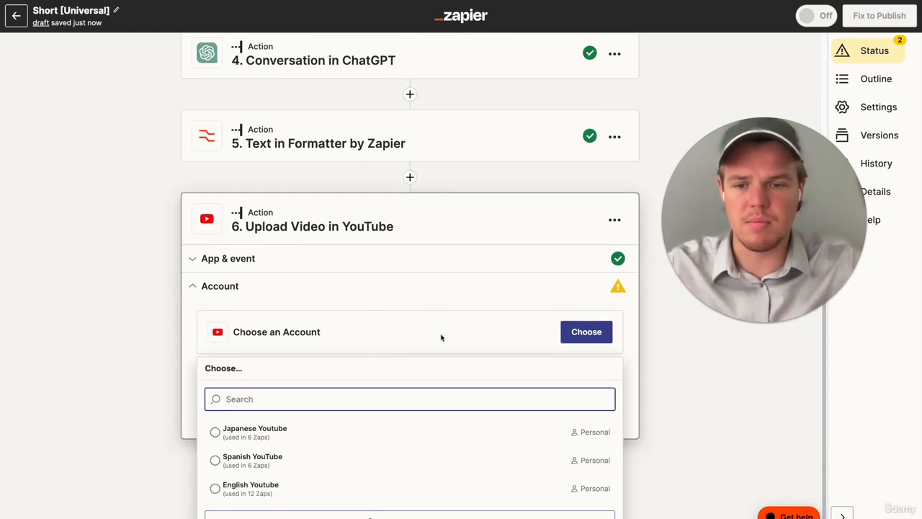
{"action": "left_click", "coordinate": [305, 468]}
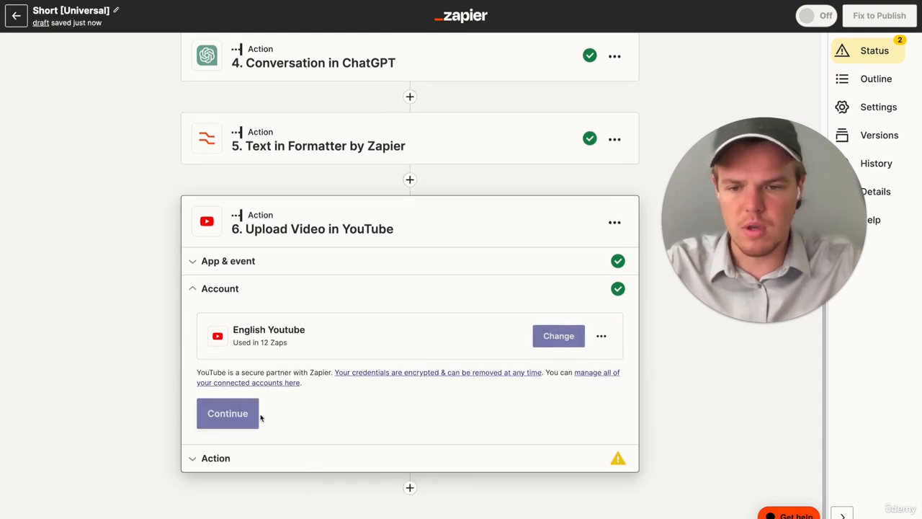
{"action": "left_click", "coordinate": [258, 413]}
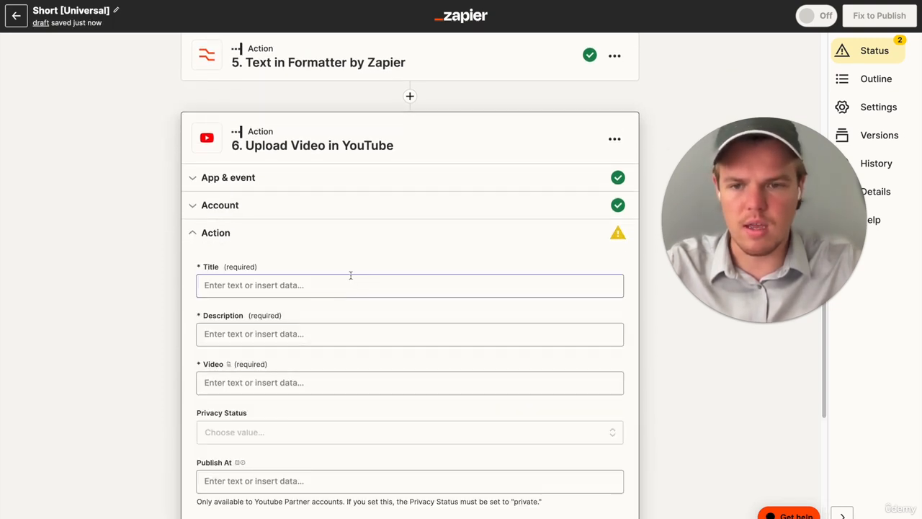
Step: Set the YouTube video title to the Formatter step's Output followed by #cooking
{"action": "left_click", "coordinate": [332, 290]}
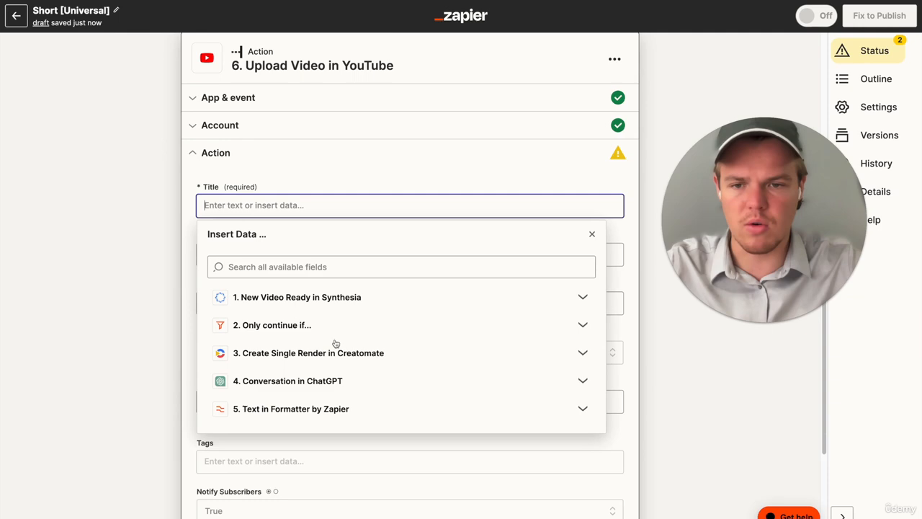
{"action": "left_click", "coordinate": [339, 410]}
{"action": "left_click", "coordinate": [117, 309]}
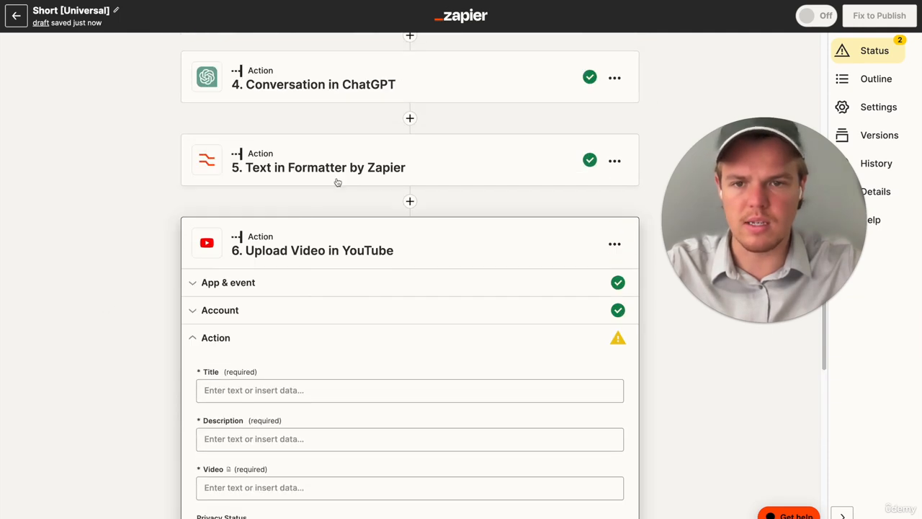
{"action": "left_click", "coordinate": [339, 180]}
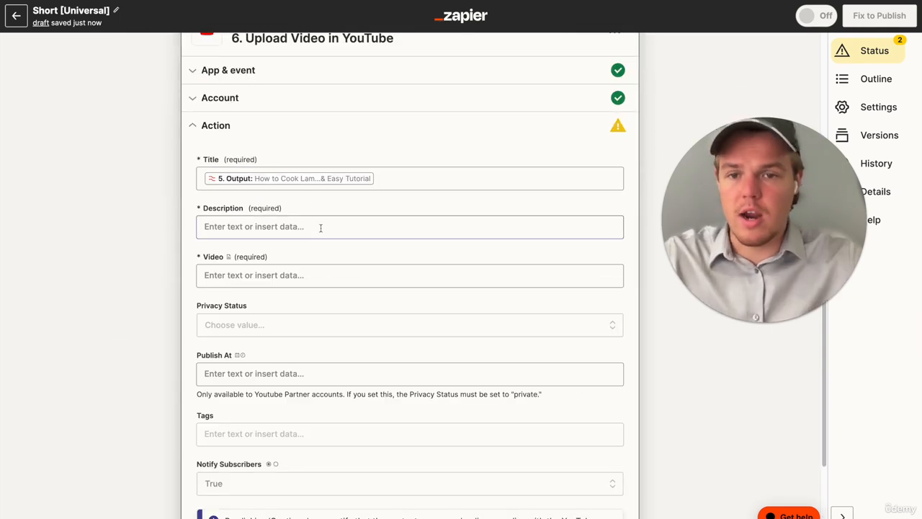
{"action": "left_click", "coordinate": [399, 179]}
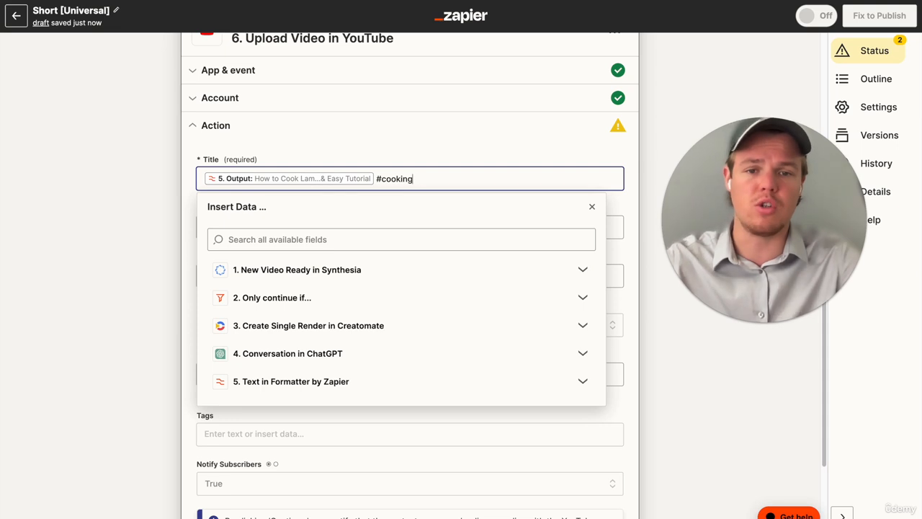
{"action": "left_click", "coordinate": [152, 192]}
Step: Enter "Subscribe for more!" as the YouTube video description
{"action": "left_click", "coordinate": [283, 229]}
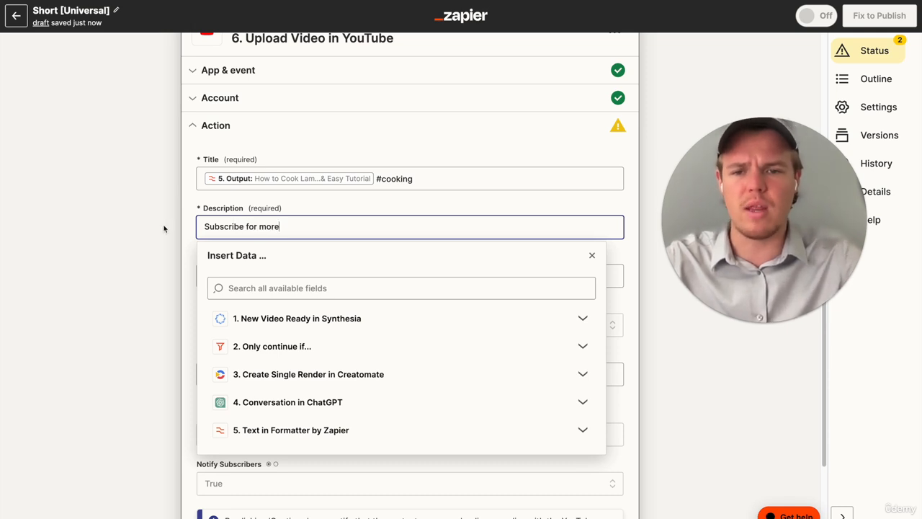
{"action": "type", "text": "Subscribe for more"}
{"action": "key", "text": "Return"}
{"action": "key", "text": "Return"}
{"action": "key", "text": "Return"}
{"action": "key", "text": "Return"}
{"action": "left_click", "coordinate": [121, 282]}
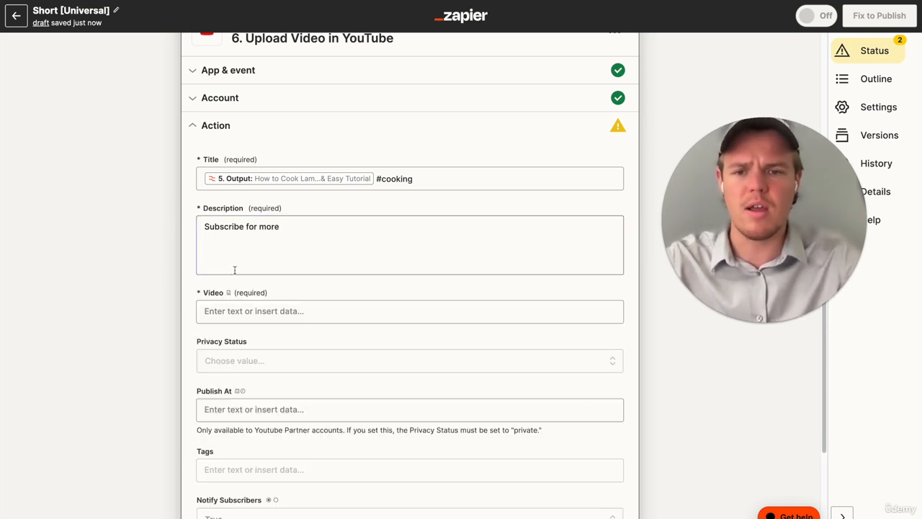
{"action": "left_click", "coordinate": [235, 270]}
{"action": "key", "text": "BackSpace"}
{"action": "key", "text": "BackSpace"}
{"action": "key", "text": "BackSpace"}
{"action": "type", "text": "!"}
{"action": "left_click", "coordinate": [179, 252]}
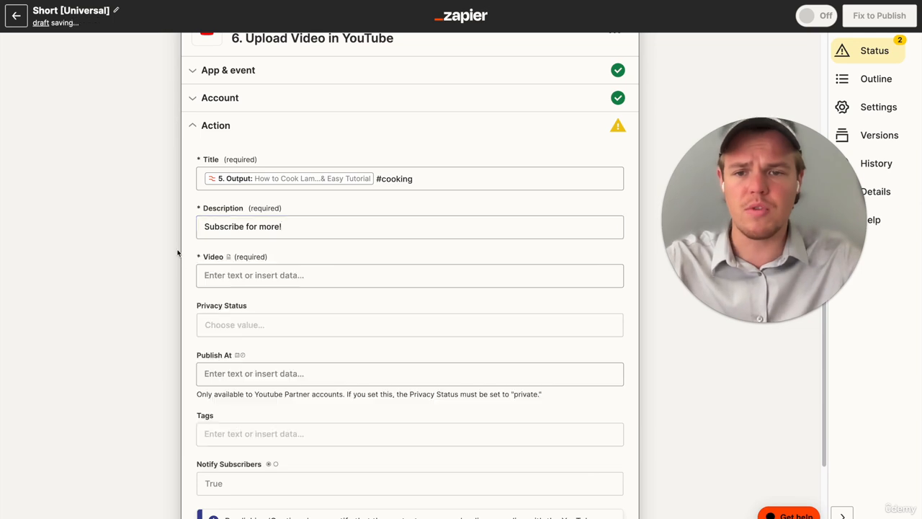
Step: Try to insert the Creatomate render's data as the YouTube upload's video file
{"action": "scroll", "coordinate": [217, 277], "scroll_direction": "down", "scroll_amount": 1}
{"action": "left_click", "coordinate": [276, 254]}
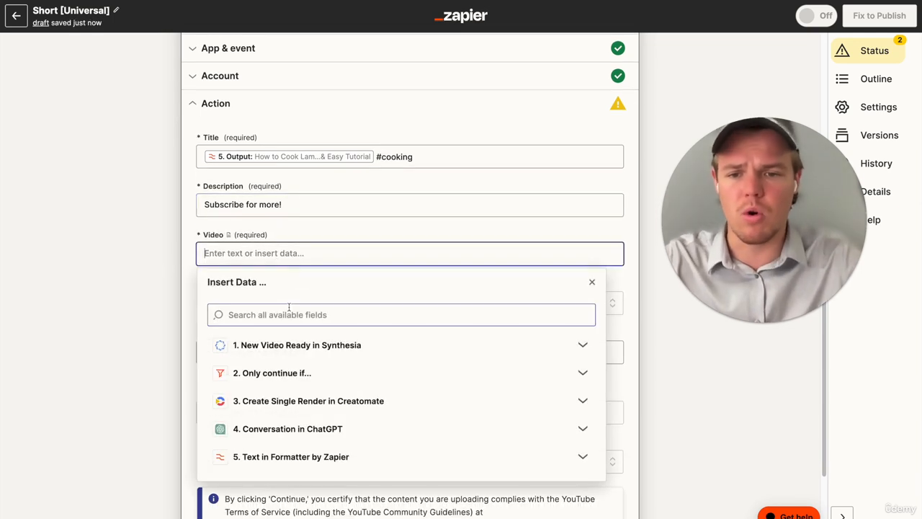
{"action": "left_click", "coordinate": [288, 344]}
{"action": "left_click", "coordinate": [582, 346]}
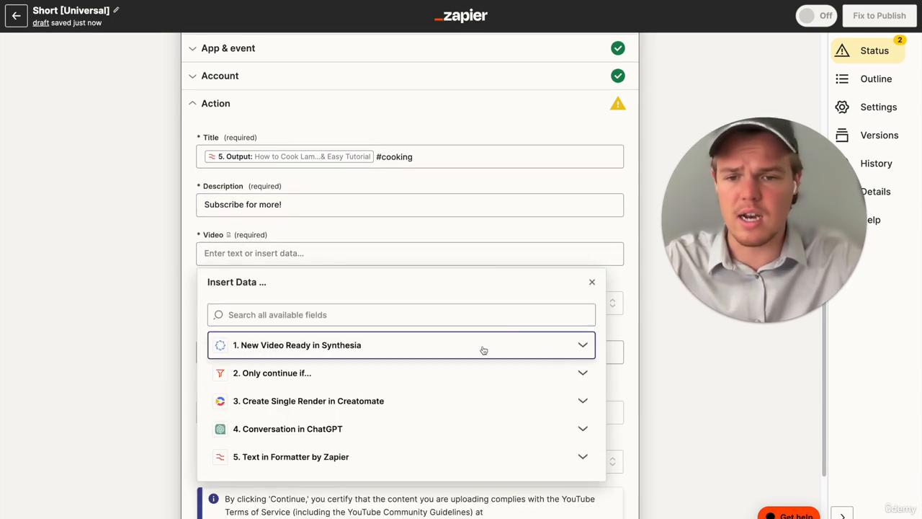
{"action": "scroll", "coordinate": [481, 350], "scroll_direction": "down", "scroll_amount": 1}
{"action": "left_click", "coordinate": [478, 348]}
{"action": "scroll", "coordinate": [432, 385], "scroll_direction": "down", "scroll_amount": 1}
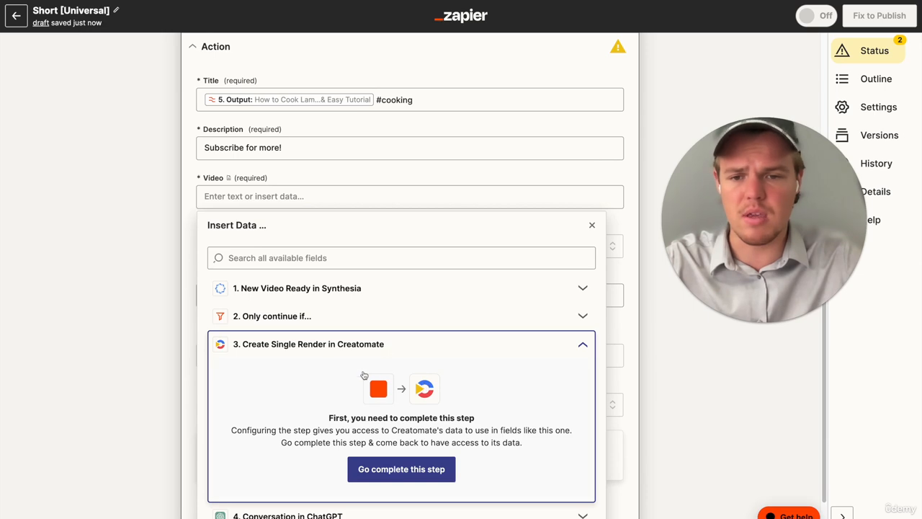
{"action": "left_click", "coordinate": [144, 351]}
Step: Test the Create Single Render action in the Creatomate step
{"action": "scroll", "coordinate": [192, 306], "scroll_direction": "up", "scroll_amount": 8}
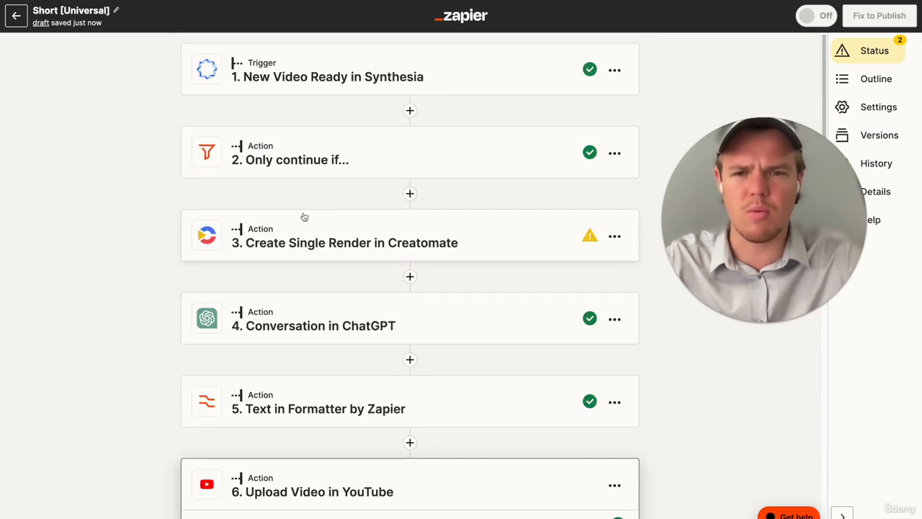
{"action": "left_click", "coordinate": [326, 226]}
{"action": "scroll", "coordinate": [350, 278], "scroll_direction": "down", "scroll_amount": 5}
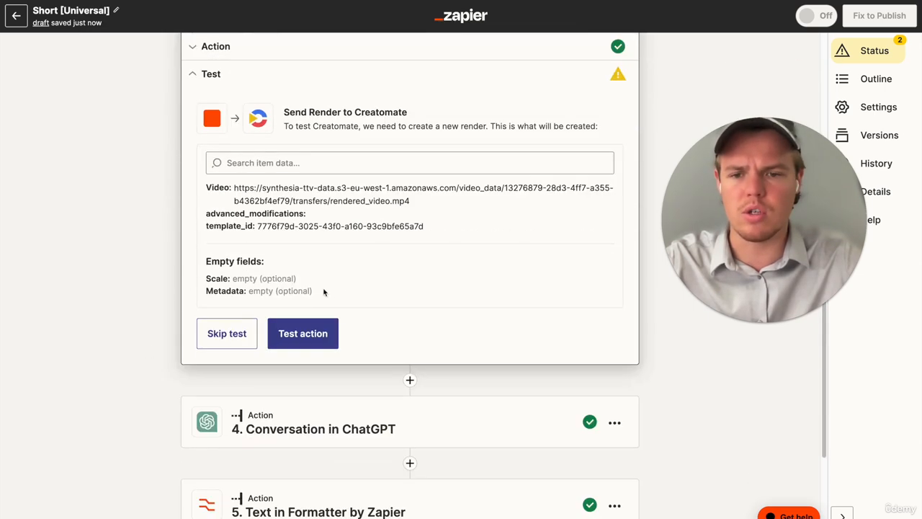
{"action": "left_click", "coordinate": [293, 333]}
Step: Set the YouTube upload's video to the Creatomate render's Url and continue to the upload test
{"action": "scroll", "coordinate": [278, 371], "scroll_direction": "down", "scroll_amount": 5}
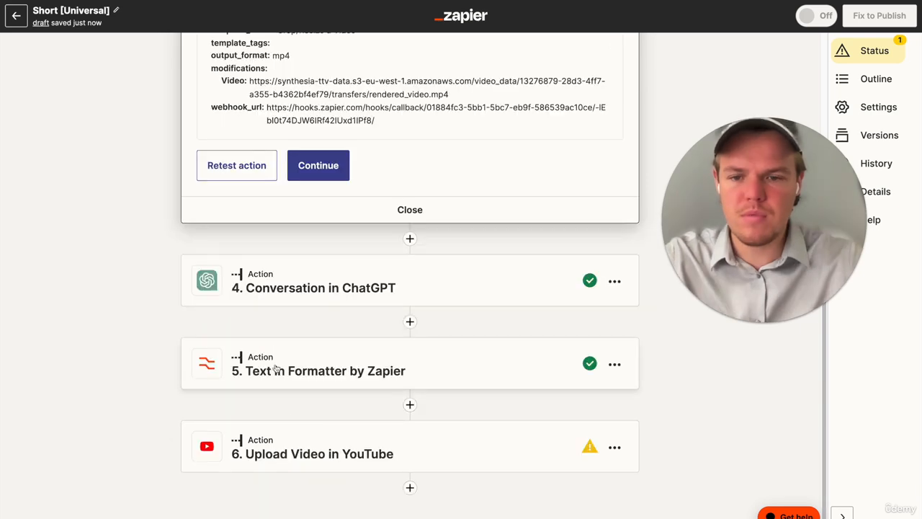
{"action": "left_click", "coordinate": [282, 453]}
{"action": "scroll", "coordinate": [307, 353], "scroll_direction": "down", "scroll_amount": 4}
{"action": "scroll", "coordinate": [303, 288], "scroll_direction": "up", "scroll_amount": 1}
{"action": "left_click", "coordinate": [284, 187]}
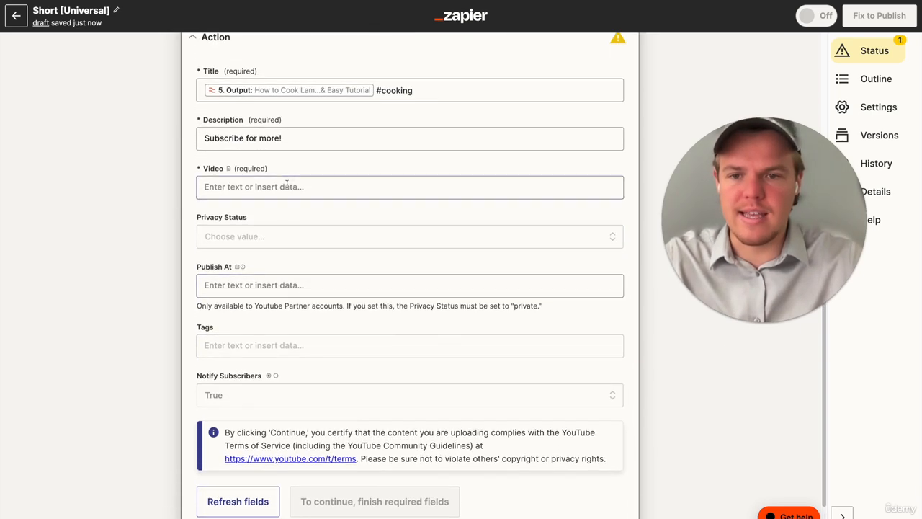
{"action": "left_click", "coordinate": [324, 334]}
{"action": "scroll", "coordinate": [353, 392], "scroll_direction": "down", "scroll_amount": 6}
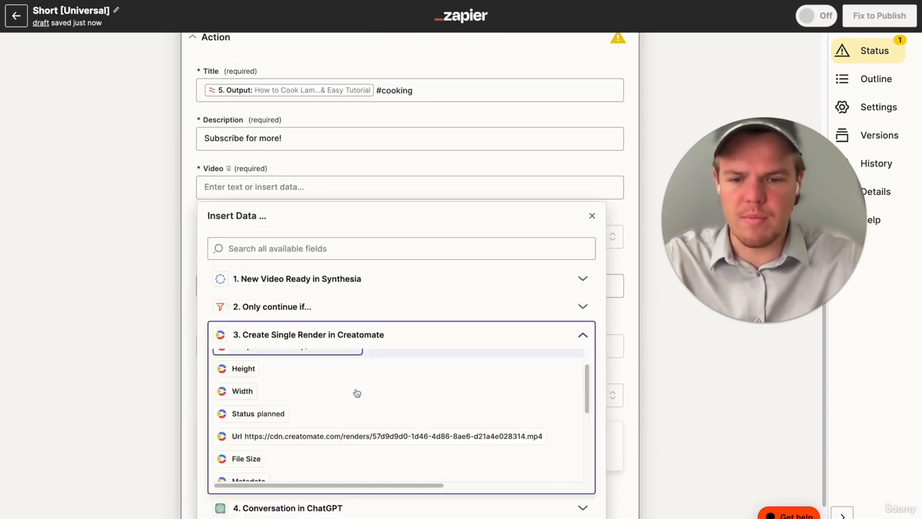
{"action": "scroll", "coordinate": [358, 396], "scroll_direction": "down", "scroll_amount": 1}
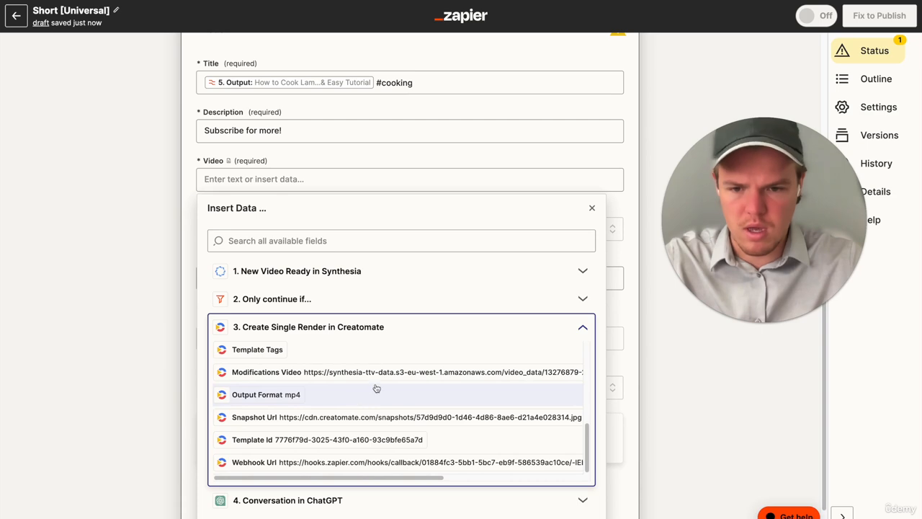
{"action": "scroll", "coordinate": [377, 388], "scroll_direction": "up", "scroll_amount": 3}
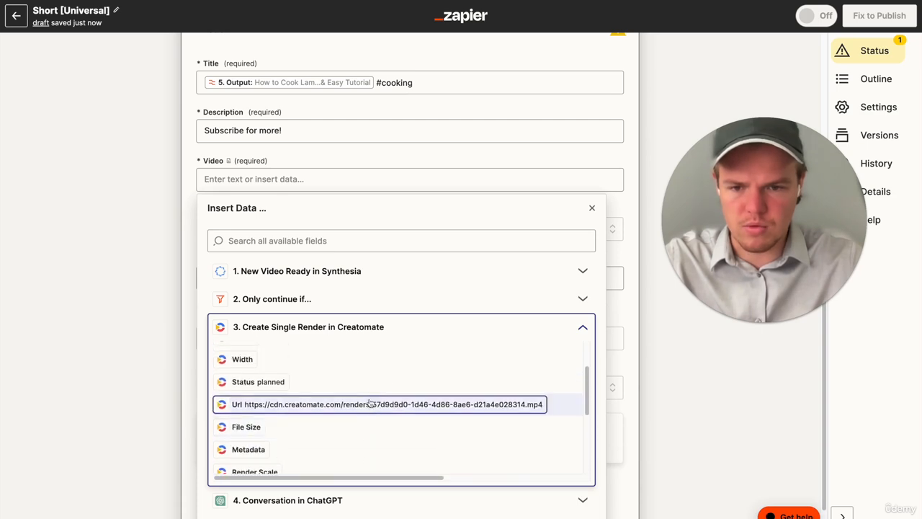
{"action": "left_click", "coordinate": [369, 403]}
{"action": "left_click", "coordinate": [134, 352]}
{"action": "scroll", "coordinate": [283, 281], "scroll_direction": "down", "scroll_amount": 1}
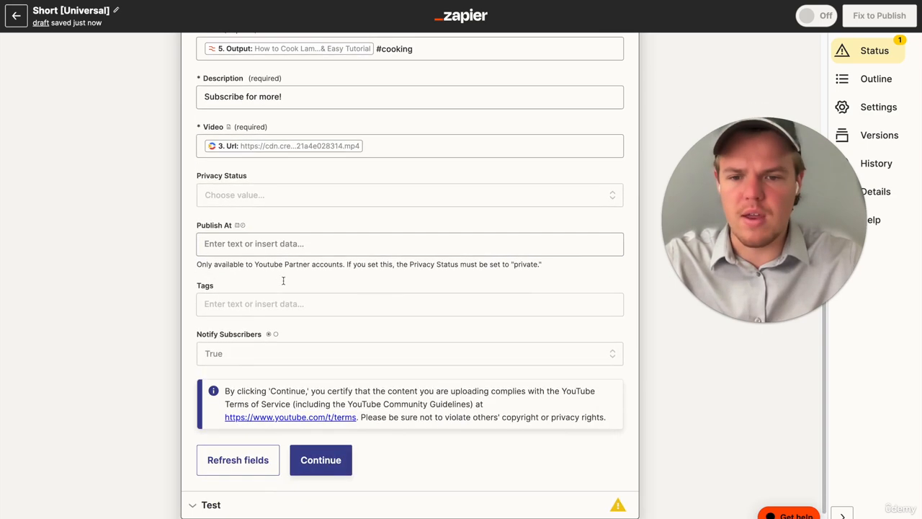
{"action": "scroll", "coordinate": [280, 233], "scroll_direction": "up", "scroll_amount": 5}
{"action": "left_click", "coordinate": [354, 371]}
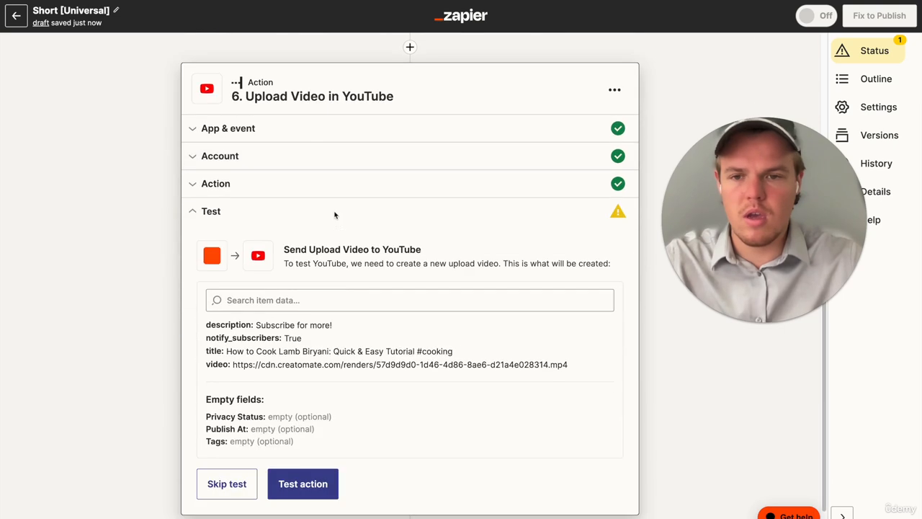
Step: Reopen the YouTube upload's action settings and set the Privacy Status to private, leaving the tags empty
{"action": "left_click", "coordinate": [332, 191]}
{"action": "scroll", "coordinate": [320, 297], "scroll_direction": "down", "scroll_amount": 2}
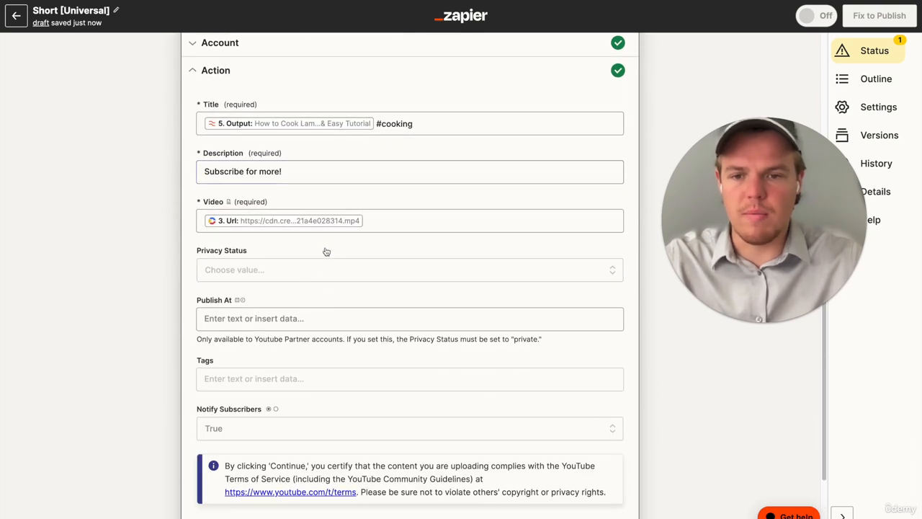
{"action": "left_click", "coordinate": [311, 269]}
{"action": "left_click", "coordinate": [305, 314]}
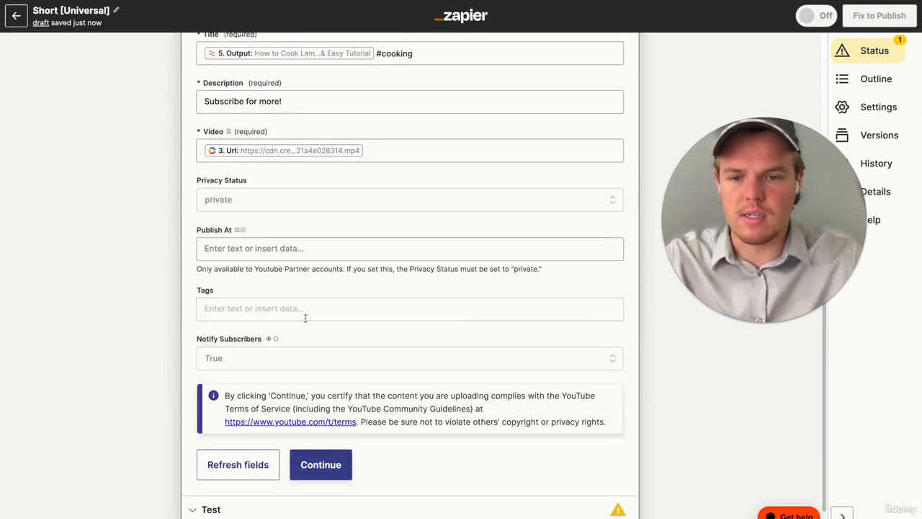
{"action": "left_click", "coordinate": [287, 311]}
{"action": "left_click", "coordinate": [175, 302]}
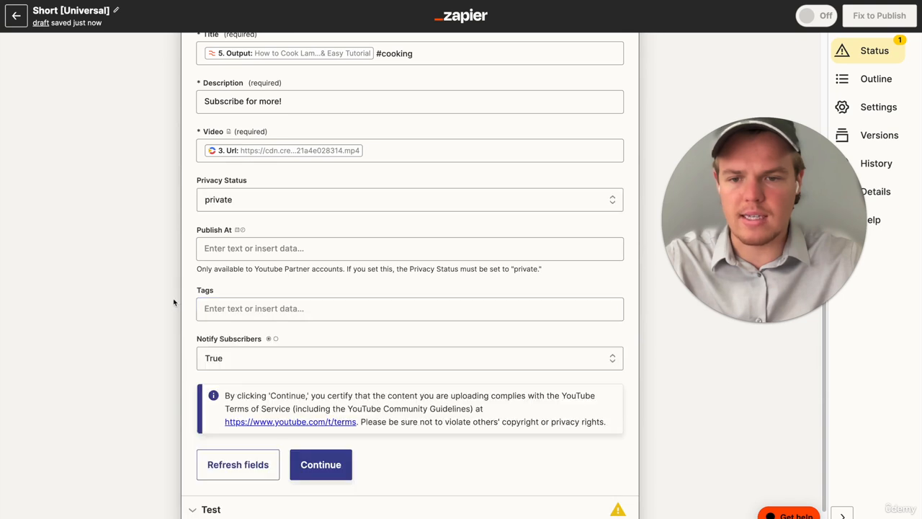
Step: Set Notify Subscribers to False for the YouTube upload and continue to its test
{"action": "left_click", "coordinate": [258, 357]}
{"action": "left_click", "coordinate": [256, 469]}
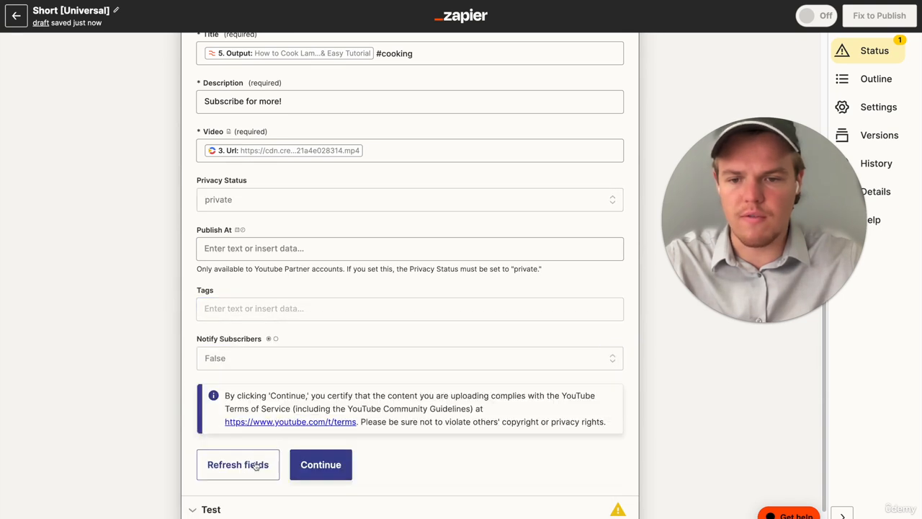
{"action": "left_click", "coordinate": [327, 454]}
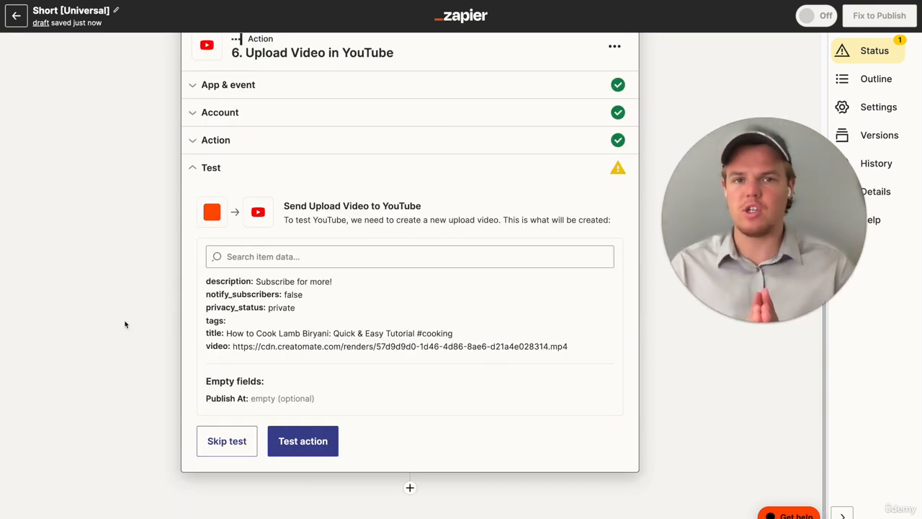
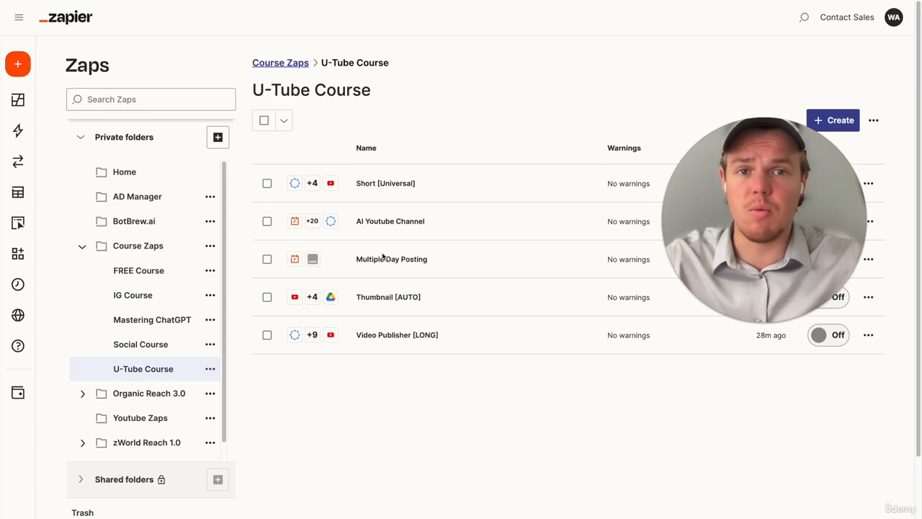
Step: Open the AI Youtube Channel Zap and change its trigger app from Schedule to Basecamp 3
{"action": "left_click", "coordinate": [409, 213]}
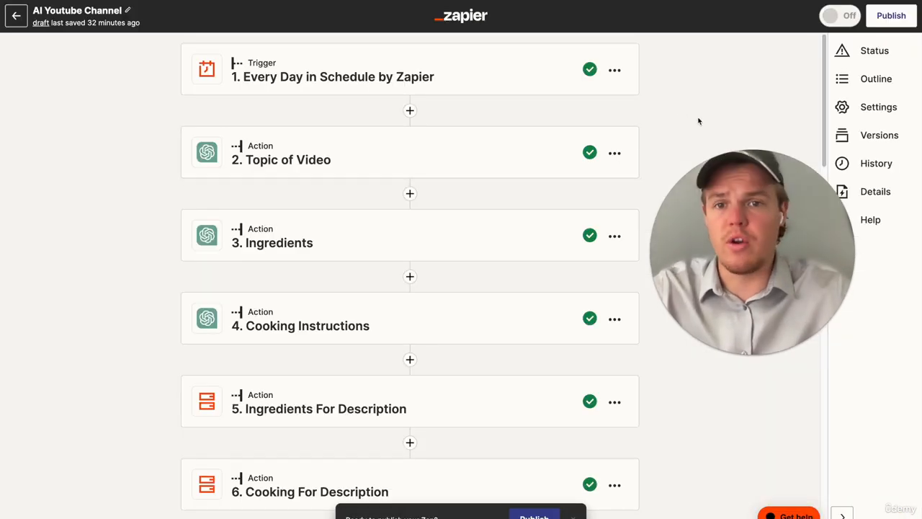
{"action": "left_click", "coordinate": [478, 81]}
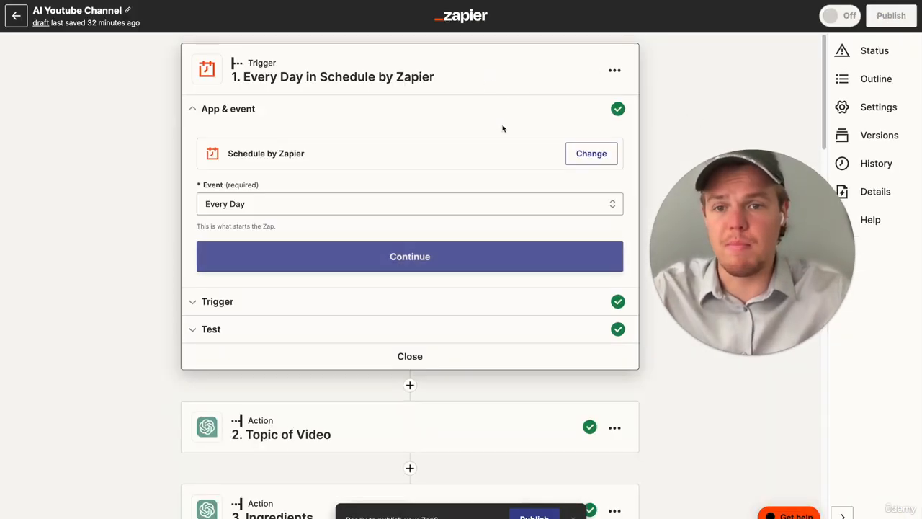
{"action": "left_click", "coordinate": [605, 155]}
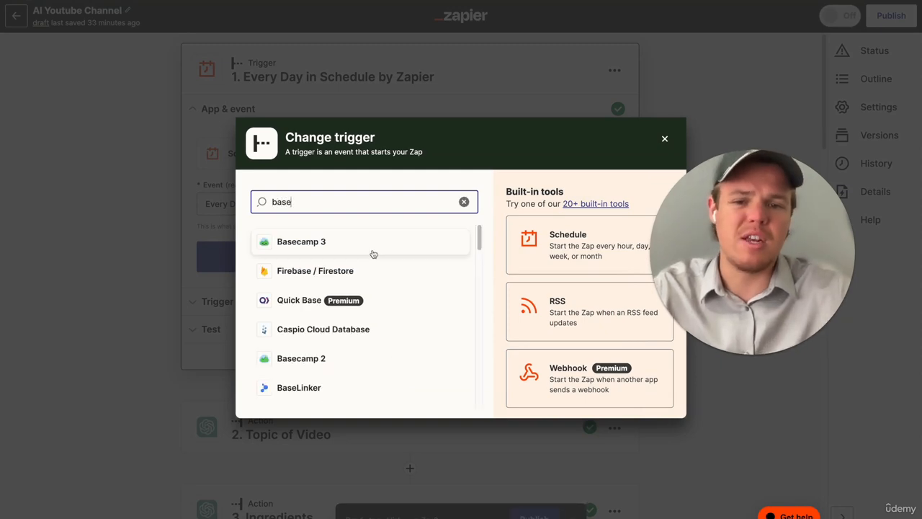
{"action": "left_click", "coordinate": [373, 242]}
Step: Choose New To-do as the Basecamp 3 trigger event
{"action": "left_click", "coordinate": [375, 201]}
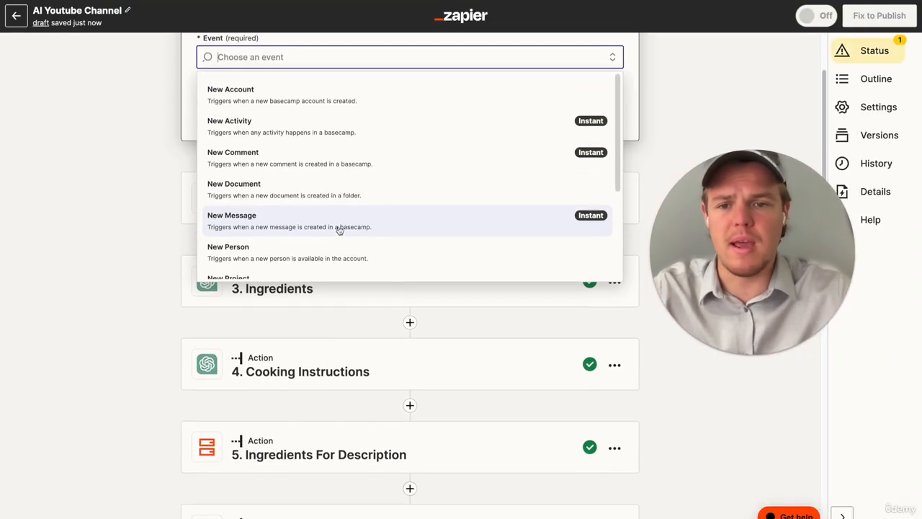
{"action": "scroll", "coordinate": [356, 181], "scroll_direction": "down", "scroll_amount": 5}
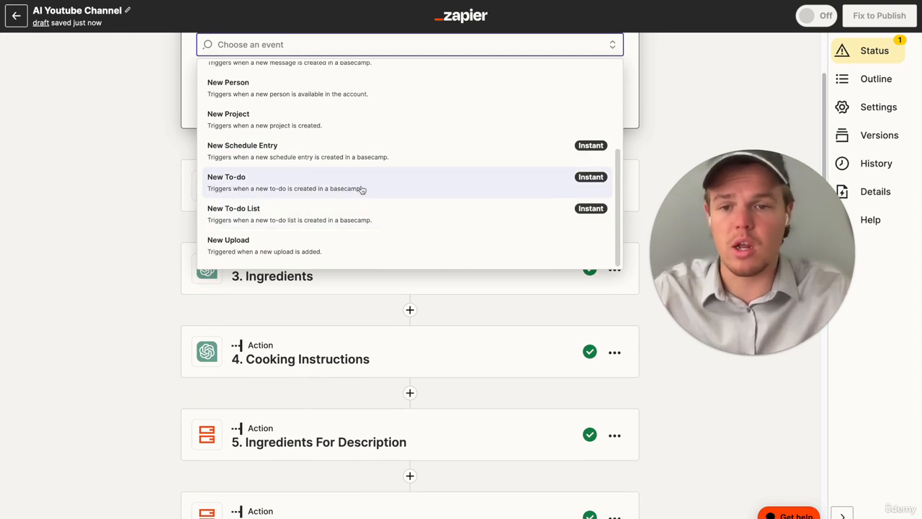
{"action": "left_click", "coordinate": [362, 188]}
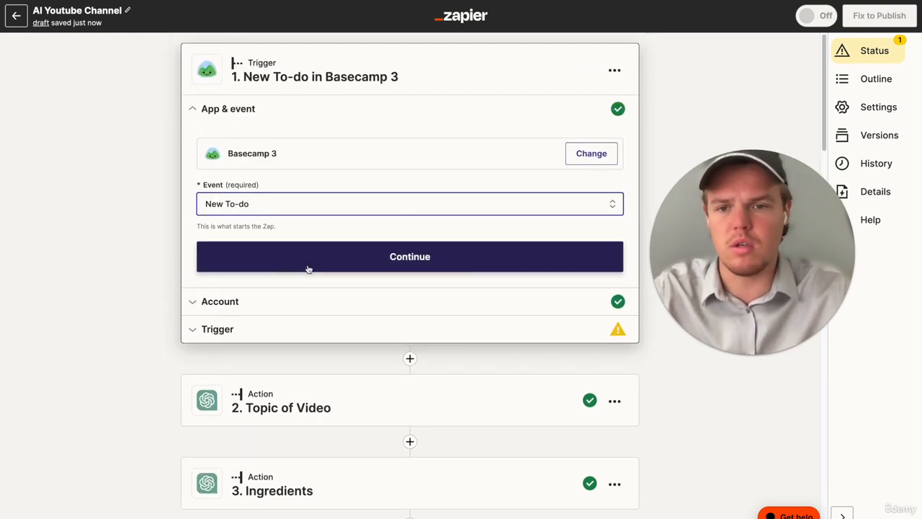
Step: Keep the connected Basecamp 3 account and select Webcafe AI as the trigger's Account value
{"action": "left_click", "coordinate": [308, 269]}
{"action": "left_click", "coordinate": [249, 269]}
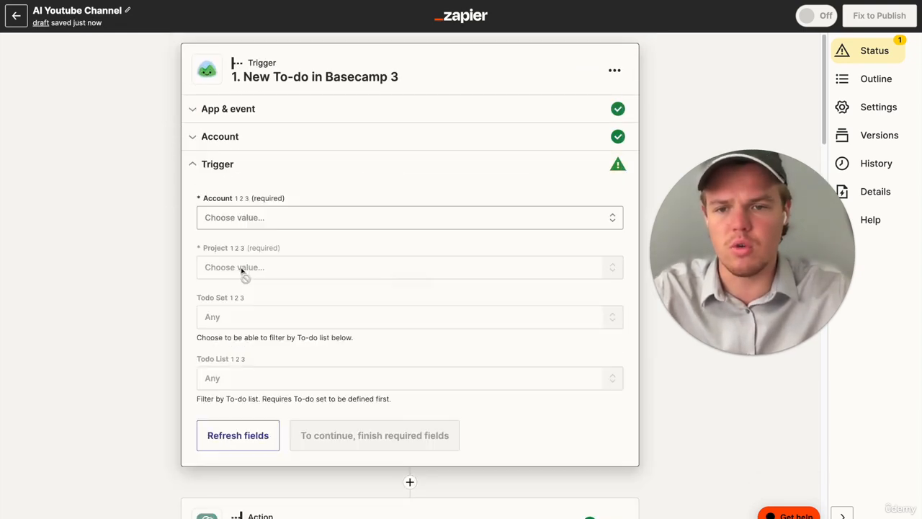
{"action": "left_click", "coordinate": [289, 220]}
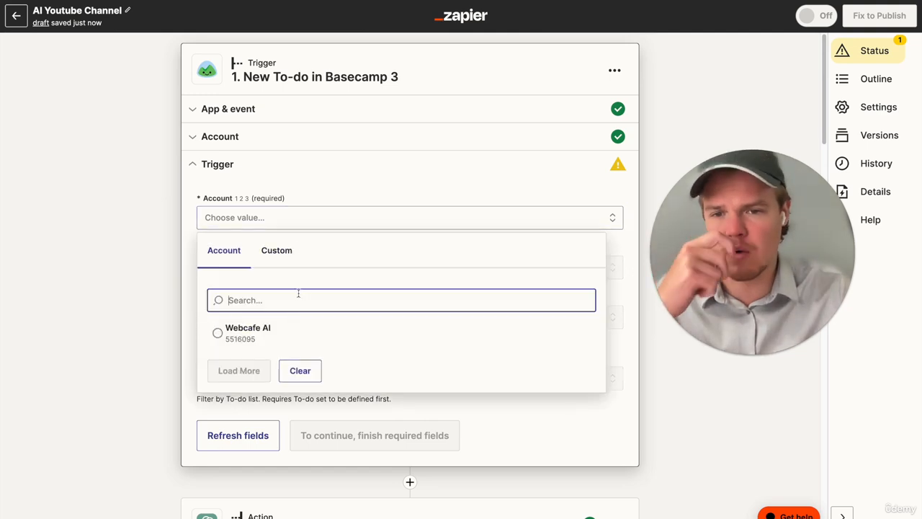
{"action": "left_click", "coordinate": [266, 330]}
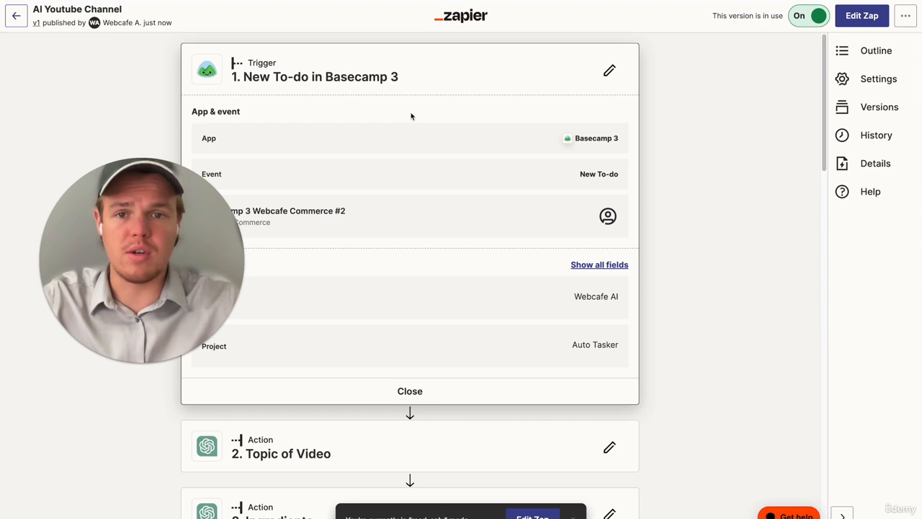
Step: Look over the published AI Youtube Channel Zap's actions and turn on the Video Publisher [LONG] Zap
{"action": "scroll", "coordinate": [411, 116], "scroll_direction": "down", "scroll_amount": 5}
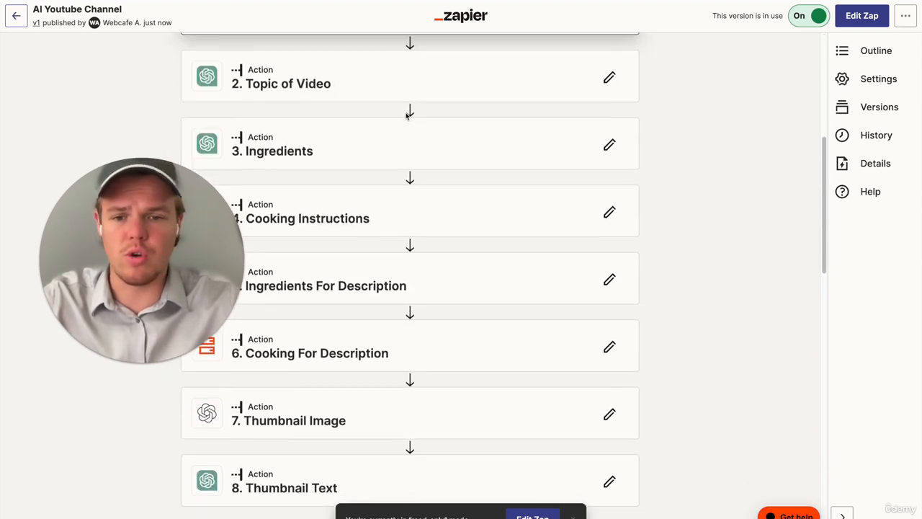
{"action": "scroll", "coordinate": [408, 115], "scroll_direction": "down", "scroll_amount": 7}
{"action": "scroll", "coordinate": [408, 115], "scroll_direction": "up", "scroll_amount": 14}
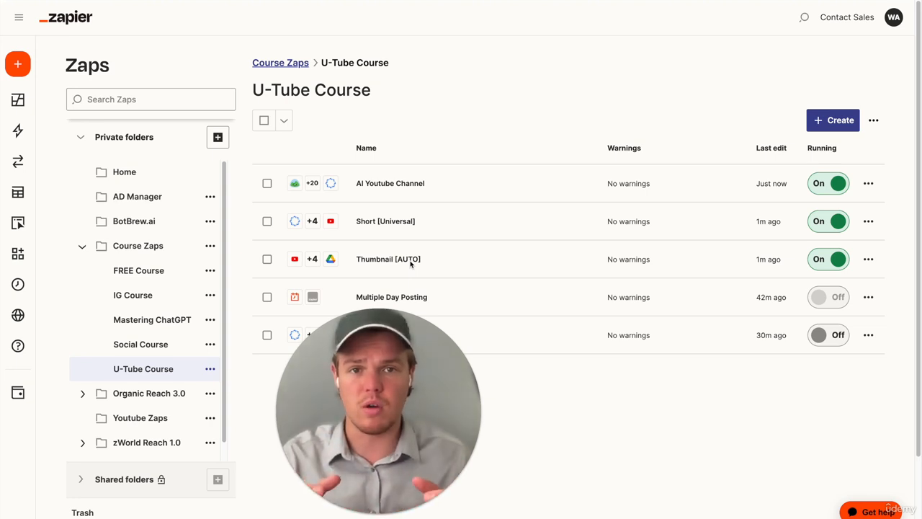
{"action": "left_click", "coordinate": [837, 336]}
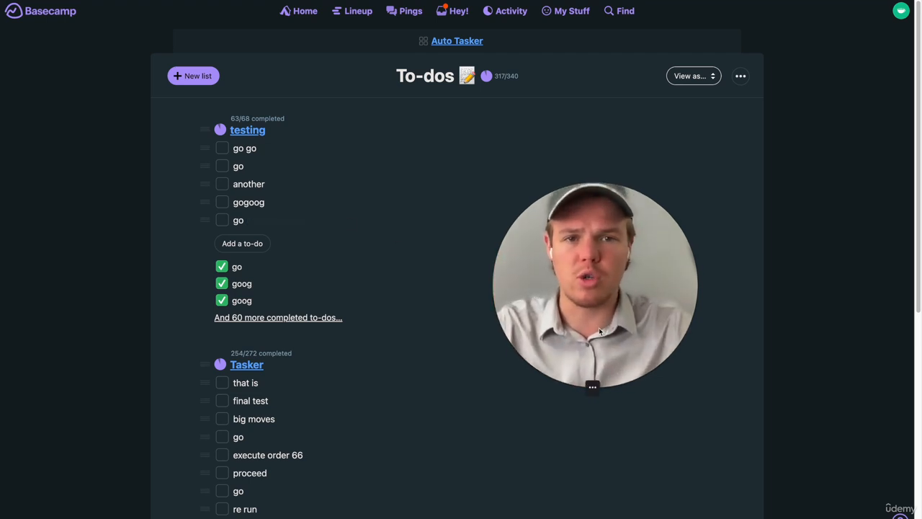
Step: Switch to Basecamp and add an "Astronomy" to-do to the testing list of the Auto Tasker project
{"action": "left_click_drag", "start_coordinate": [599, 328], "coordinate": [528, 315]}
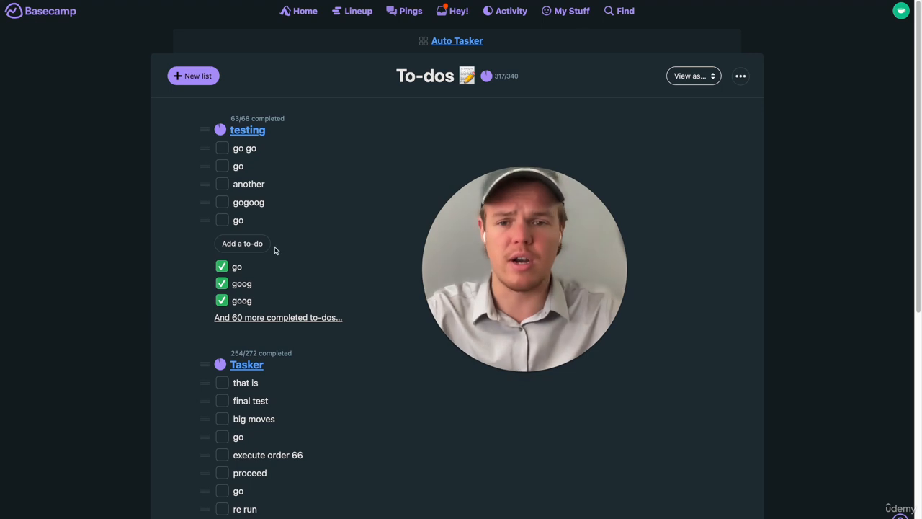
{"action": "left_click", "coordinate": [251, 248]}
{"action": "type", "text": "Astronomy"}
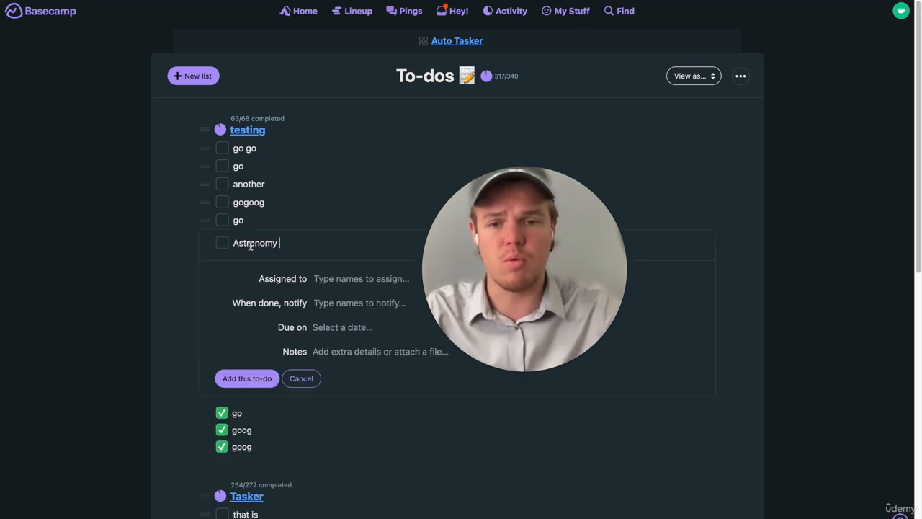
{"action": "key", "text": "Return"}
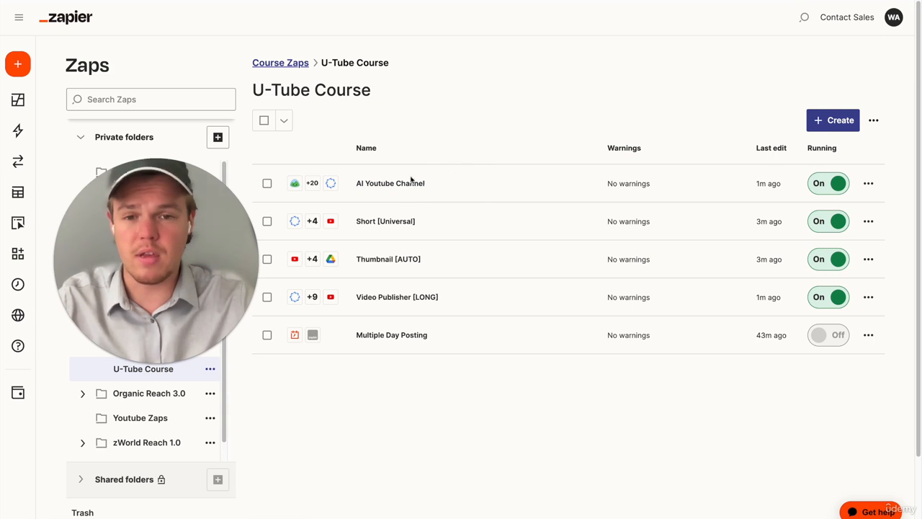
Step: Switch back to Zapier, open the AI Youtube Channel Zap's run history and examine the steps of its playing run
{"action": "left_click", "coordinate": [868, 183]}
{"action": "left_click", "coordinate": [793, 262]}
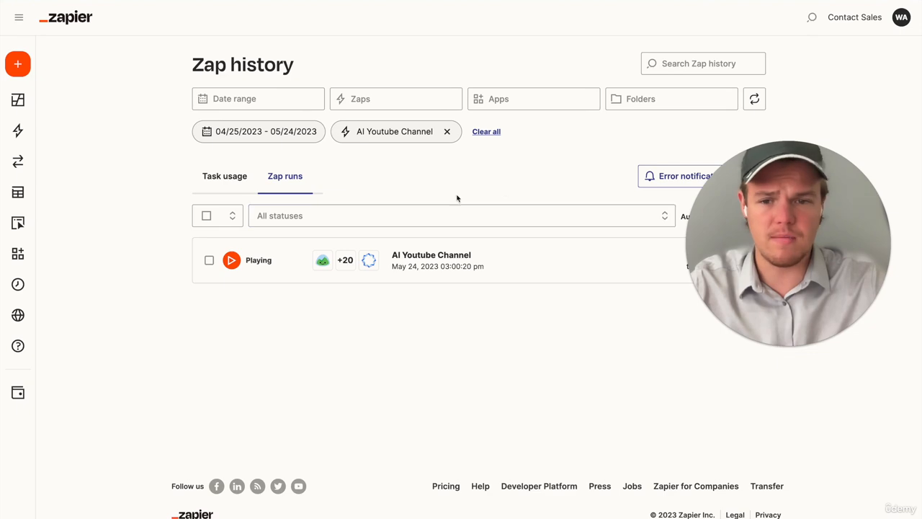
{"action": "left_click", "coordinate": [244, 253]}
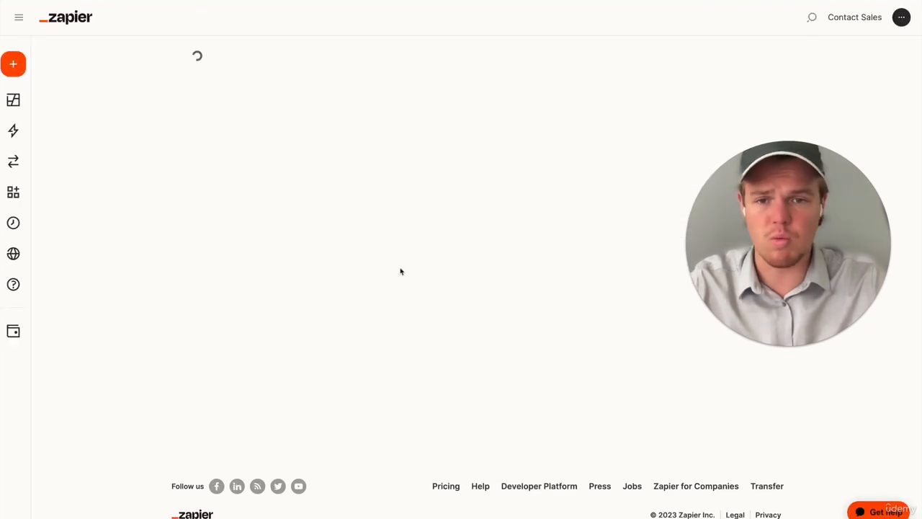
{"action": "scroll", "coordinate": [420, 230], "scroll_direction": "down", "scroll_amount": 4}
{"action": "scroll", "coordinate": [420, 229], "scroll_direction": "up", "scroll_amount": 5}
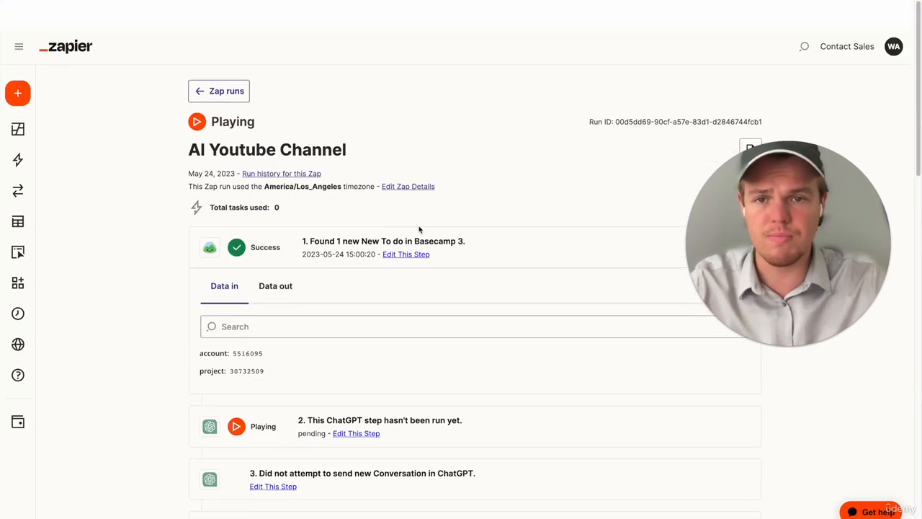
Step: Recheck the AI Youtube Channel run from the Zap runs list, examining its ChatGPT step output
{"action": "left_click", "coordinate": [244, 65]}
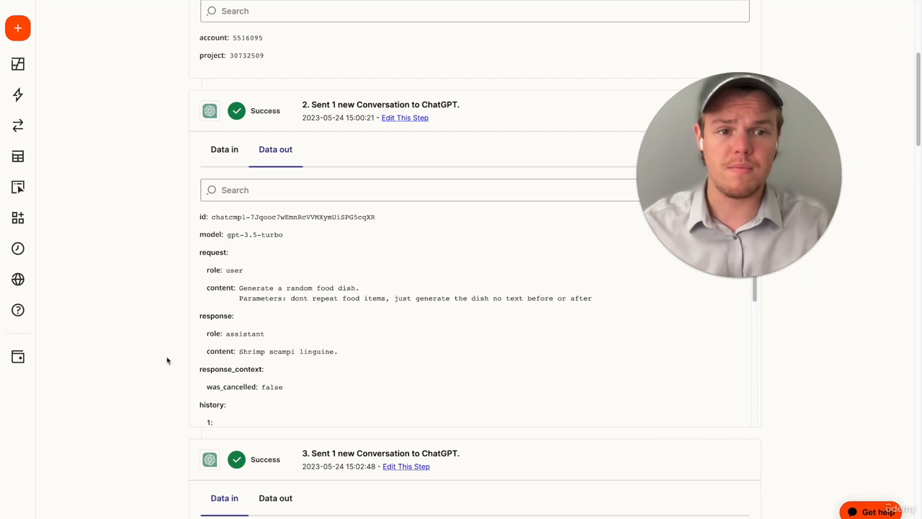
{"action": "scroll", "coordinate": [167, 360], "scroll_direction": "up", "scroll_amount": 5}
{"action": "left_click", "coordinate": [216, 62]}
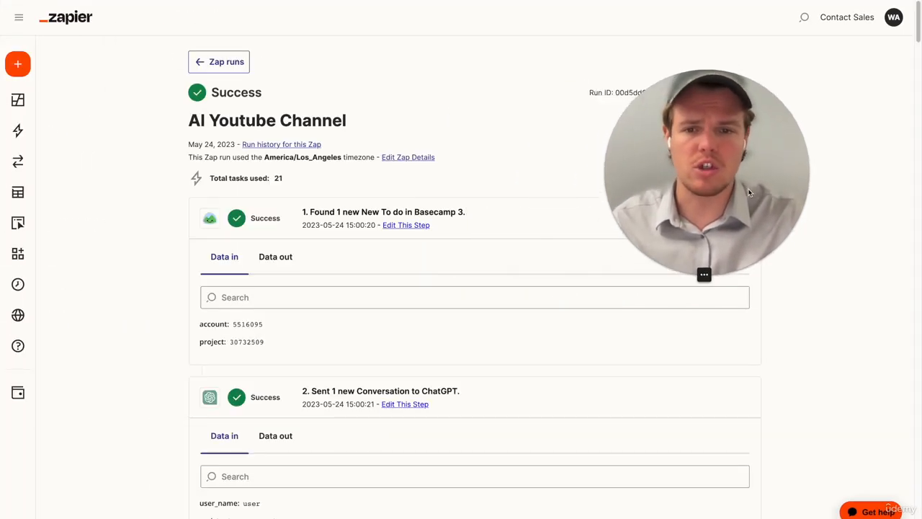
Step: Leave the AI Youtube Channel run and check the run history of the Short [Universal] Zap
{"action": "left_click", "coordinate": [218, 63]}
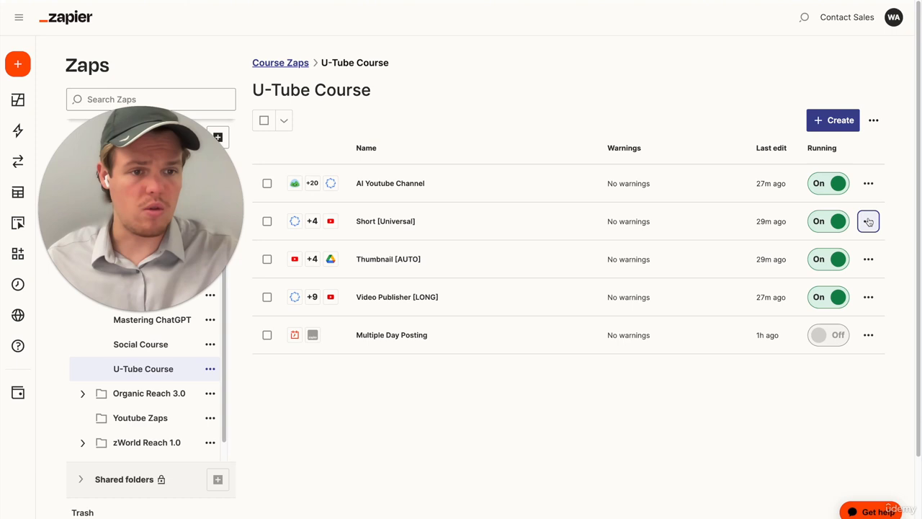
{"action": "left_click", "coordinate": [869, 221]}
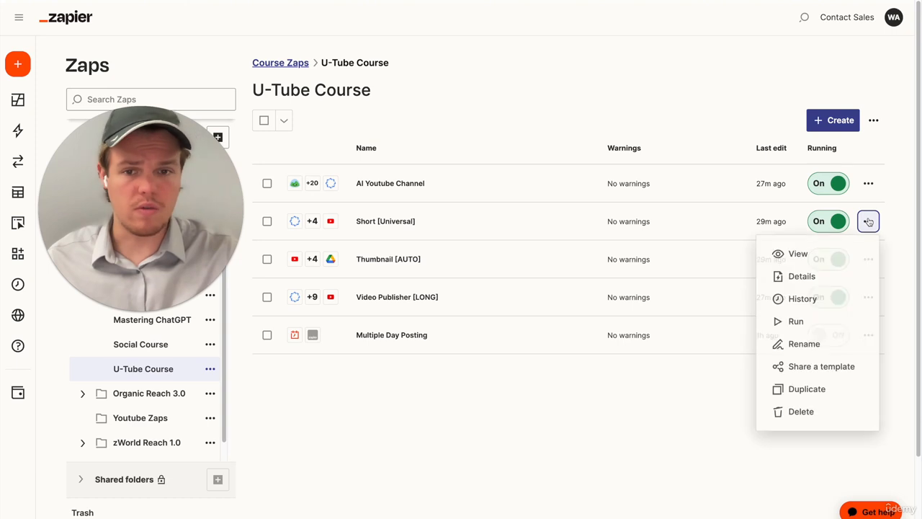
{"action": "left_click", "coordinate": [803, 299]}
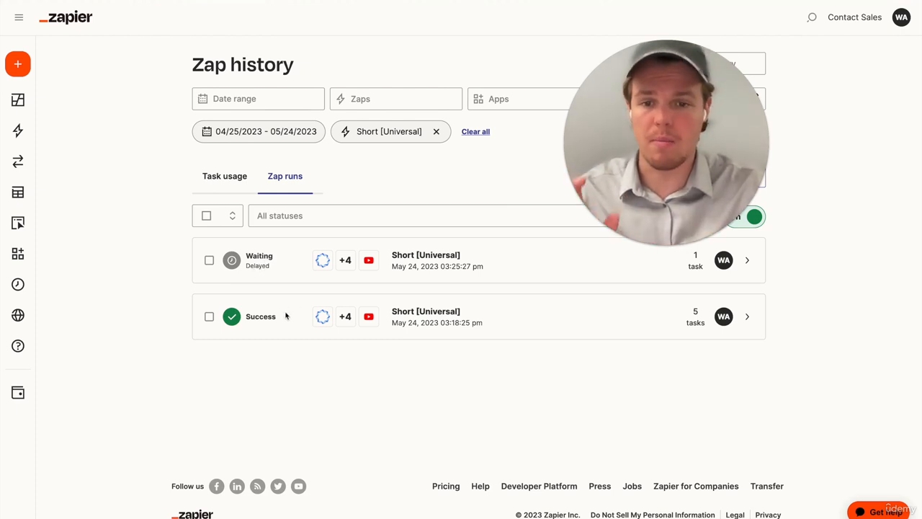
{"action": "scroll", "coordinate": [153, 137], "scroll_direction": "left", "scroll_amount": 5}
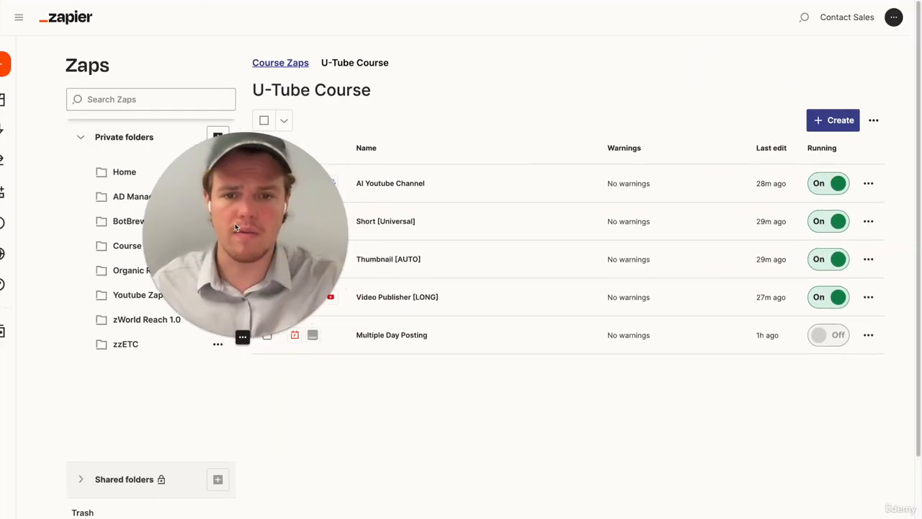
Step: Check the run history of the Video Publisher [LONG] Zap
{"action": "left_click", "coordinate": [868, 297]}
{"action": "left_click", "coordinate": [802, 376]}
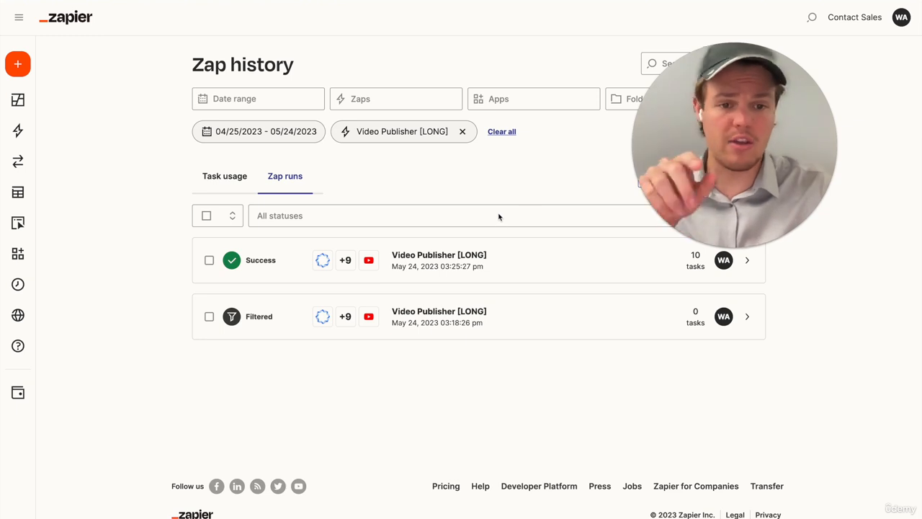
{"action": "scroll", "coordinate": [172, 163], "scroll_direction": "left", "scroll_amount": 5}
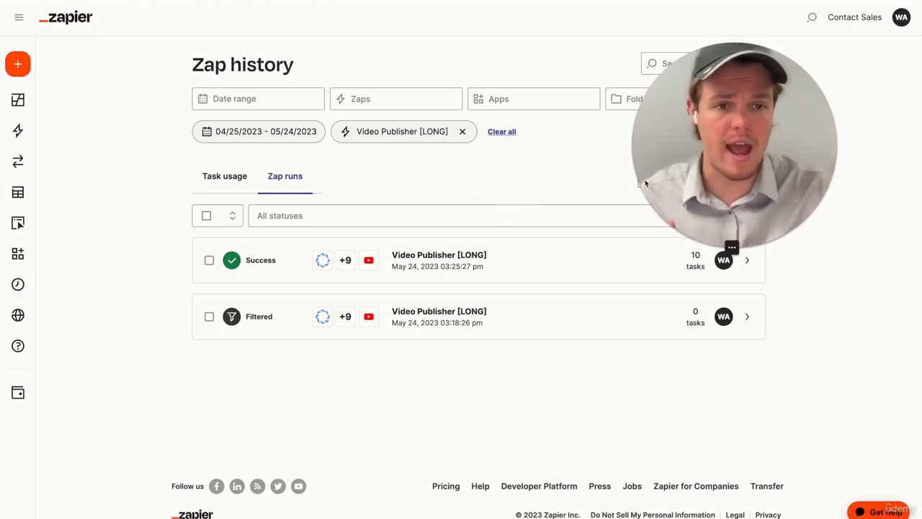
{"action": "left_click_drag", "start_coordinate": [709, 175], "coordinate": [140, 286]}
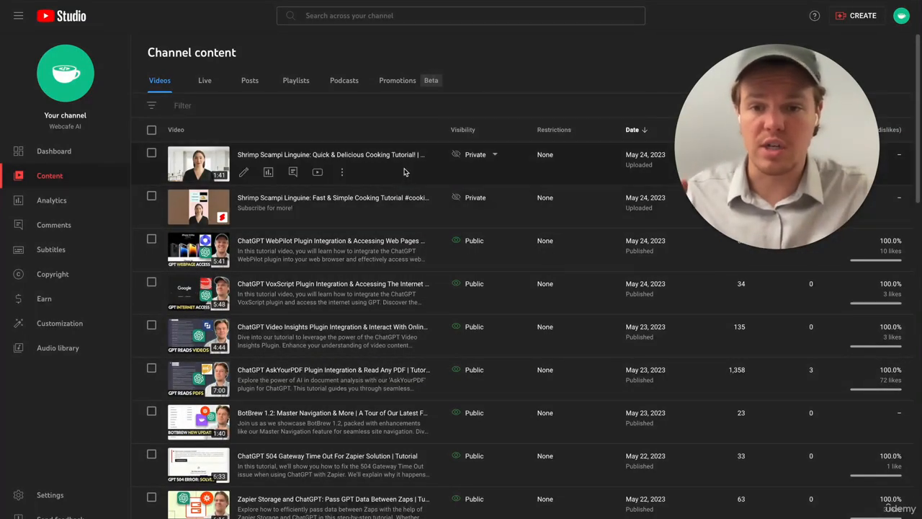
Step: Switch to YouTube Studio and set the visibility of the Shrimp Scampi Linguine short and long video to Unlisted
{"action": "left_click", "coordinate": [494, 199]}
{"action": "left_click", "coordinate": [502, 268]}
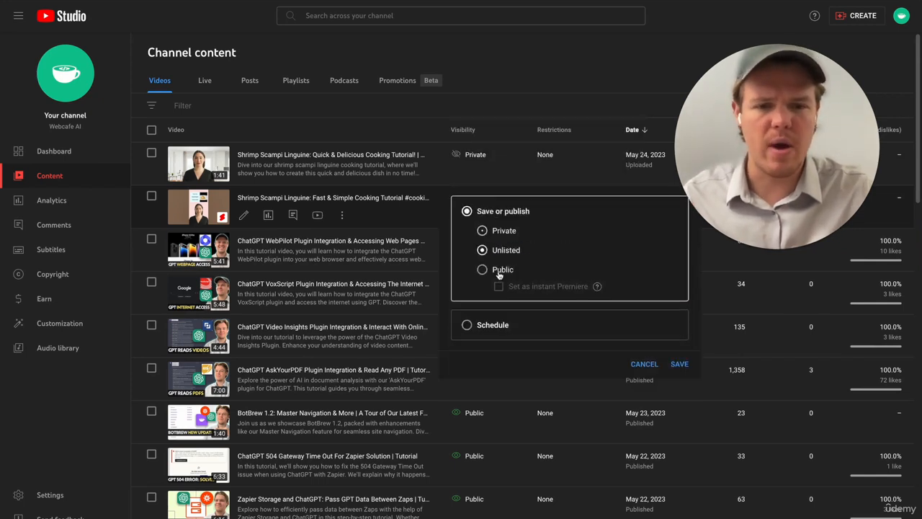
{"action": "left_click", "coordinate": [679, 364]}
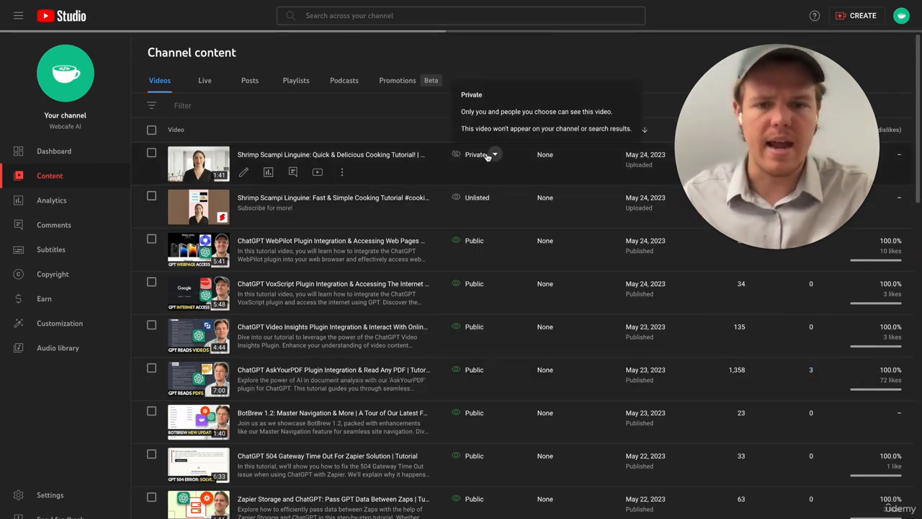
{"action": "left_click", "coordinate": [494, 156]}
{"action": "left_click", "coordinate": [511, 228]}
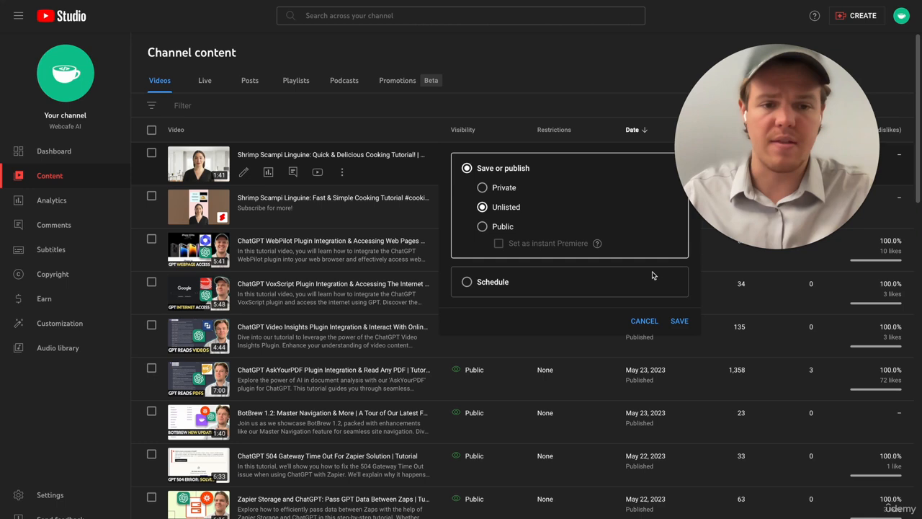
{"action": "left_click", "coordinate": [679, 321]}
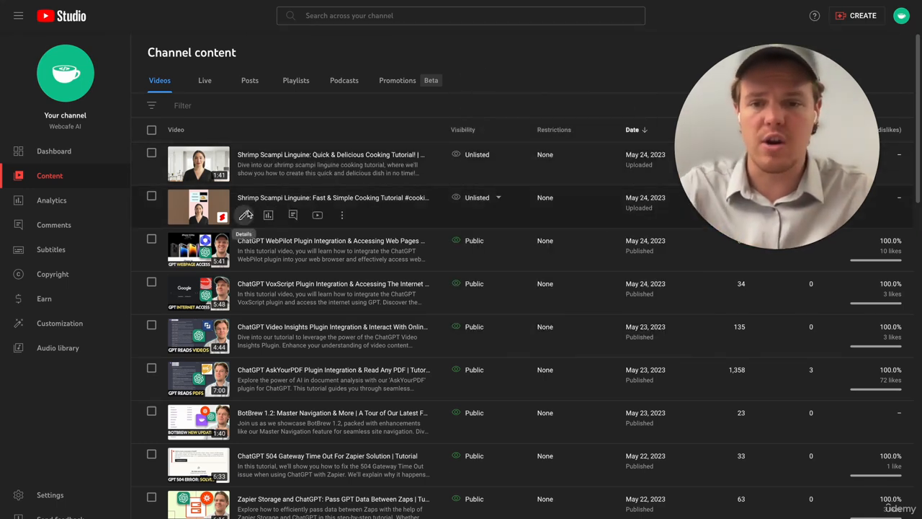
Step: Look over the details of the Shrimp Scampi Linguine short and the long video's title, description and thumbnail, and return to the channel content
{"action": "left_click", "coordinate": [246, 215]}
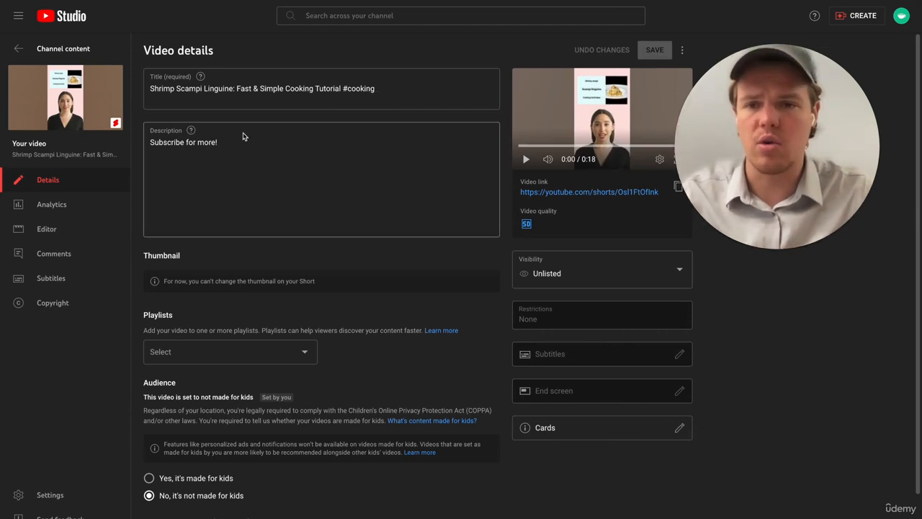
{"action": "left_click", "coordinate": [37, 50]}
{"action": "left_click", "coordinate": [245, 173]}
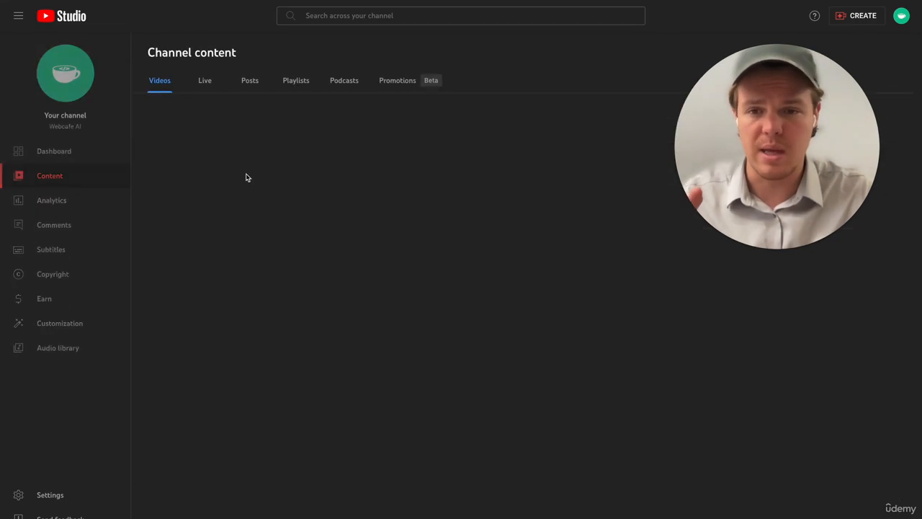
{"action": "scroll", "coordinate": [353, 215], "scroll_direction": "down", "scroll_amount": 1}
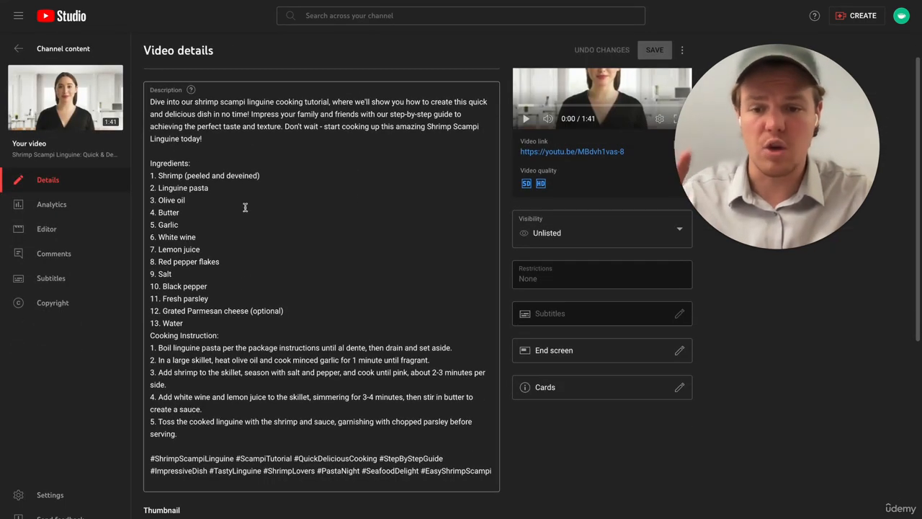
{"action": "scroll", "coordinate": [238, 306], "scroll_direction": "down", "scroll_amount": 1}
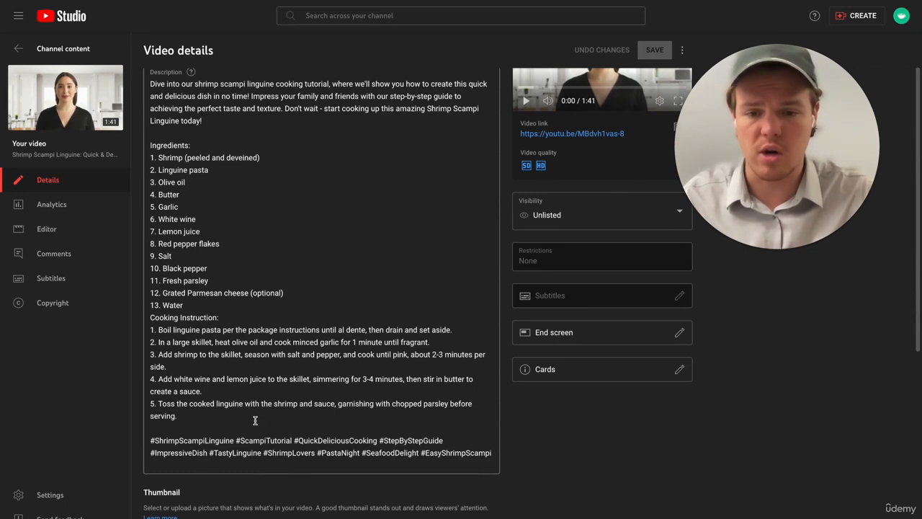
{"action": "scroll", "coordinate": [255, 416], "scroll_direction": "down", "scroll_amount": 1}
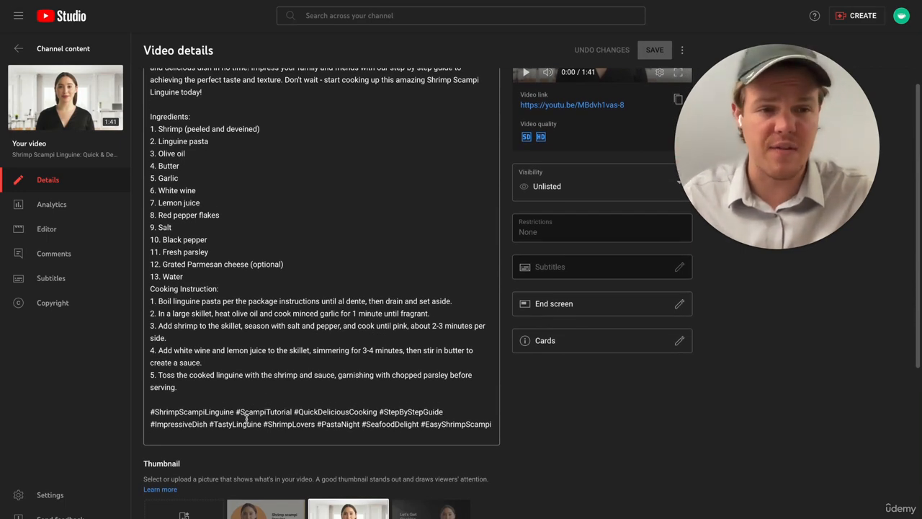
{"action": "scroll", "coordinate": [248, 417], "scroll_direction": "up", "scroll_amount": 3}
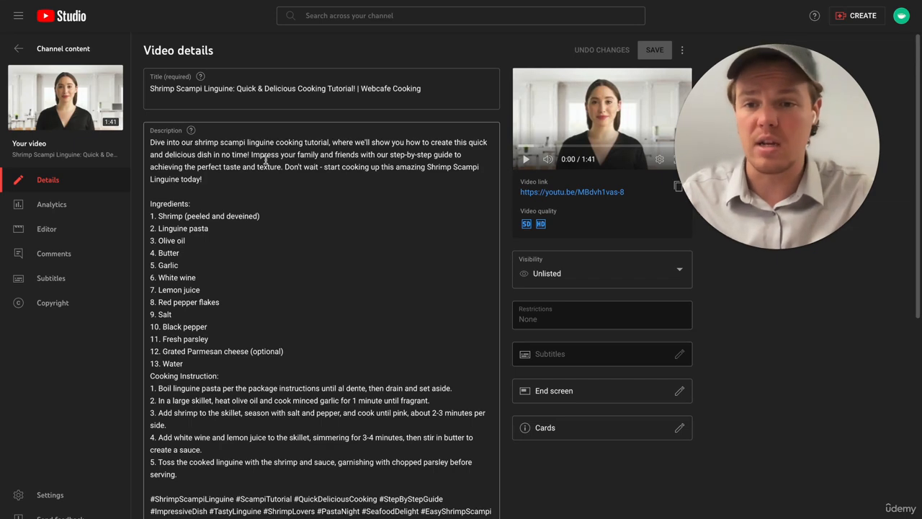
{"action": "scroll", "coordinate": [293, 145], "scroll_direction": "down", "scroll_amount": 3}
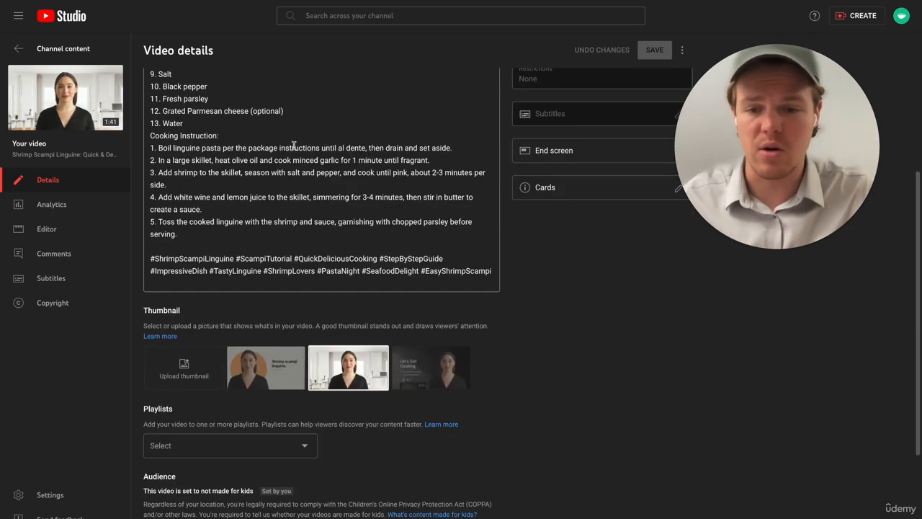
{"action": "scroll", "coordinate": [293, 193], "scroll_direction": "up", "scroll_amount": 2}
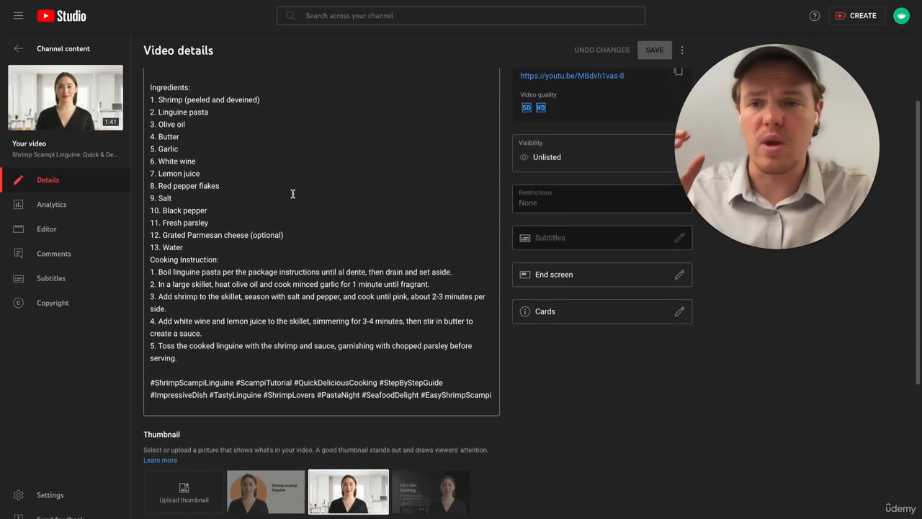
{"action": "scroll", "coordinate": [292, 201], "scroll_direction": "down", "scroll_amount": 3}
{"action": "scroll", "coordinate": [319, 154], "scroll_direction": "up", "scroll_amount": 3}
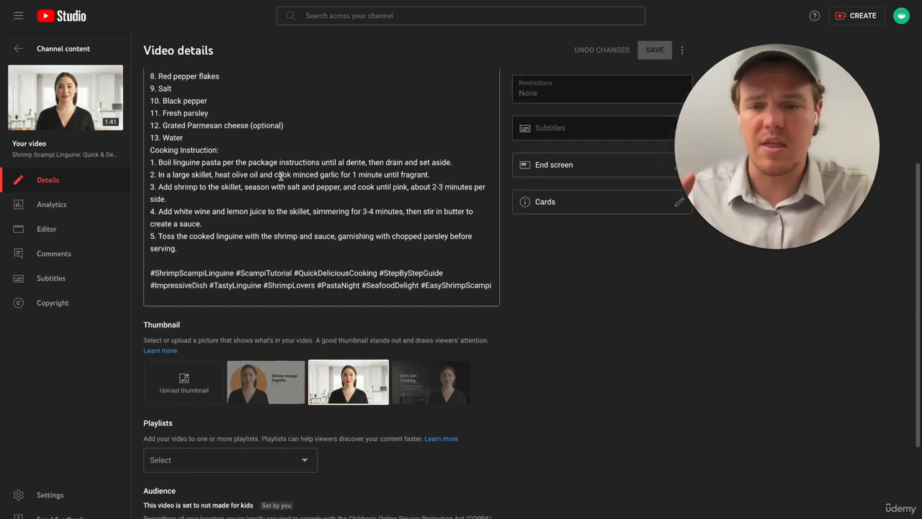
{"action": "left_click", "coordinate": [19, 48]}
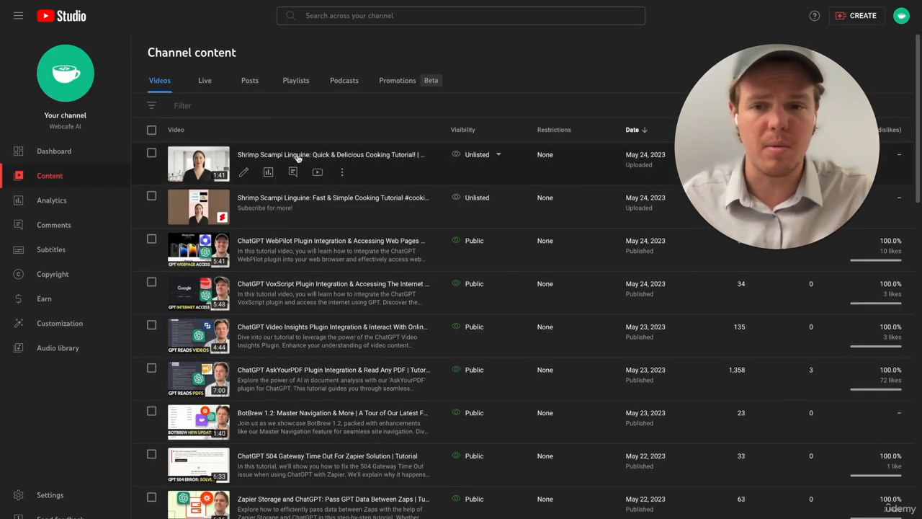